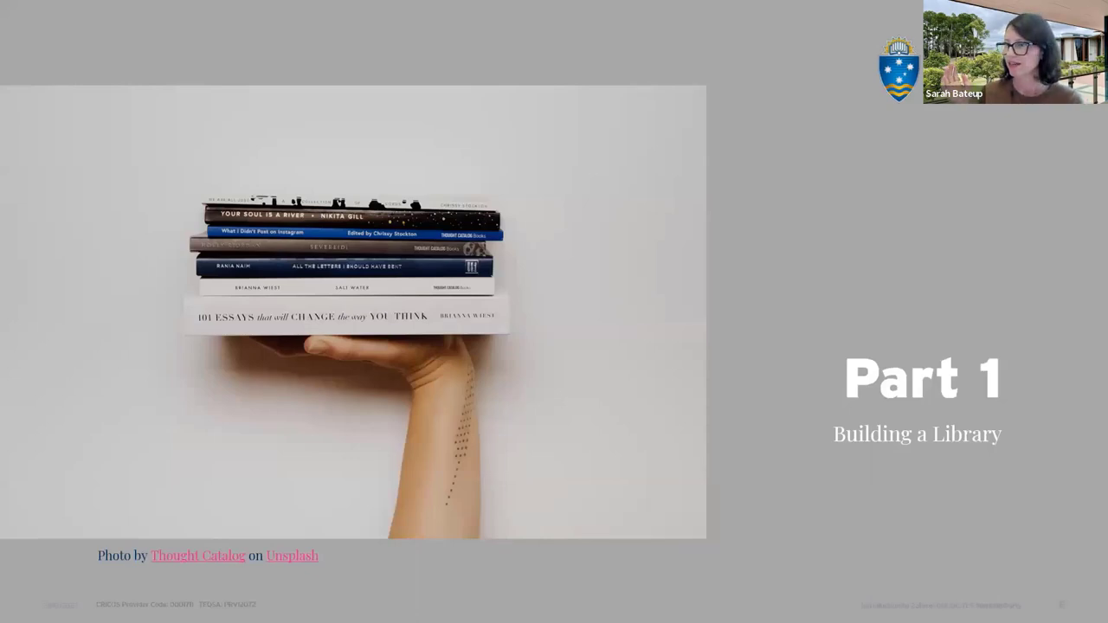
Switch to the browser, open Zotero's download page and look over the Windows download and the connectors for other browsers
{"action": "key", "text": "alt+Tab"}
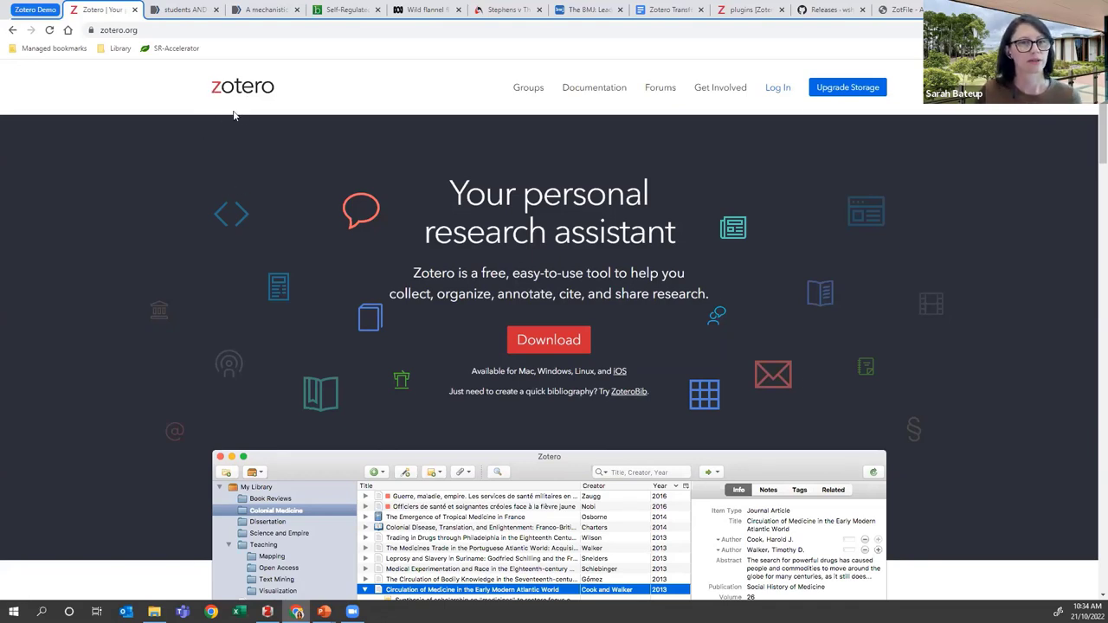
{"action": "left_click", "coordinate": [533, 342]}
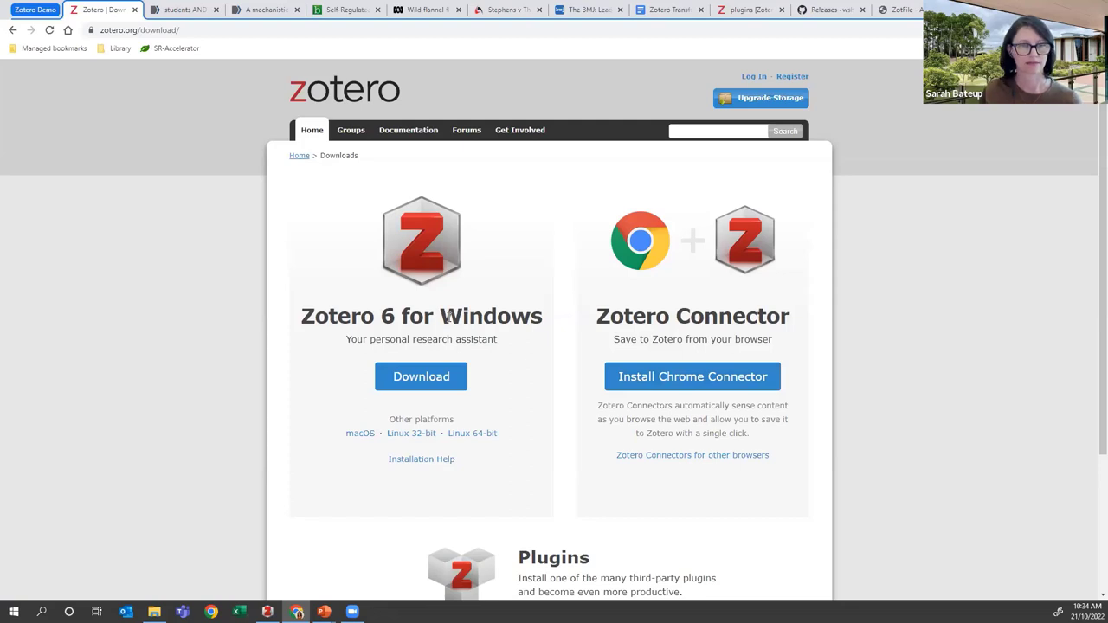
{"action": "left_click_drag", "start_coordinate": [441, 317], "coordinate": [542, 317]}
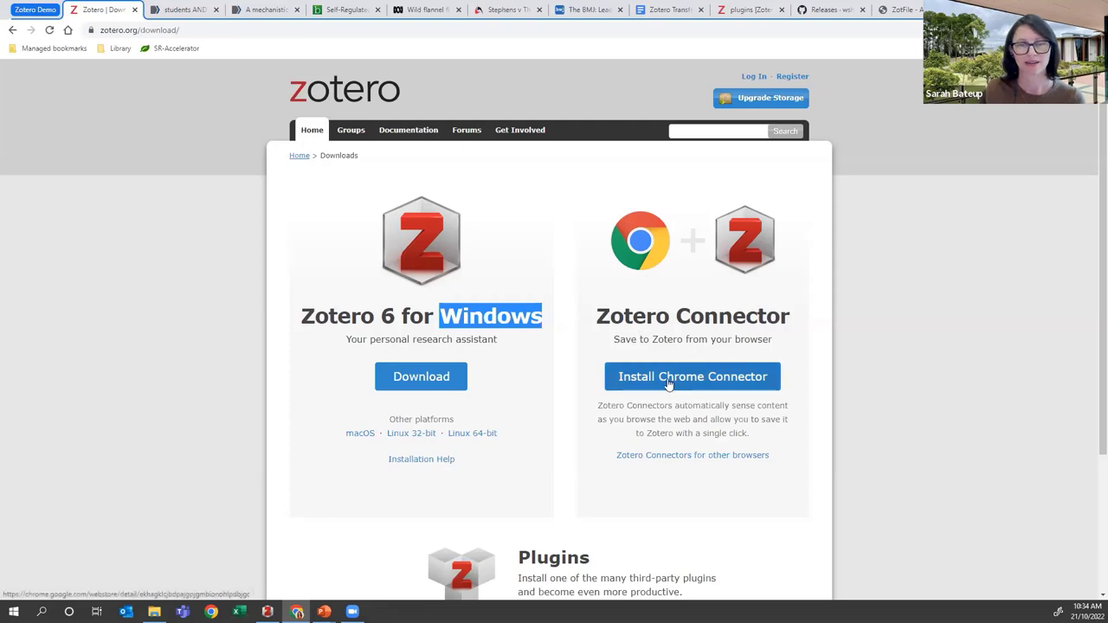
{"action": "left_click", "coordinate": [663, 462]}
{"action": "scroll", "coordinate": [675, 433], "scroll_direction": "down", "scroll_amount": 2}
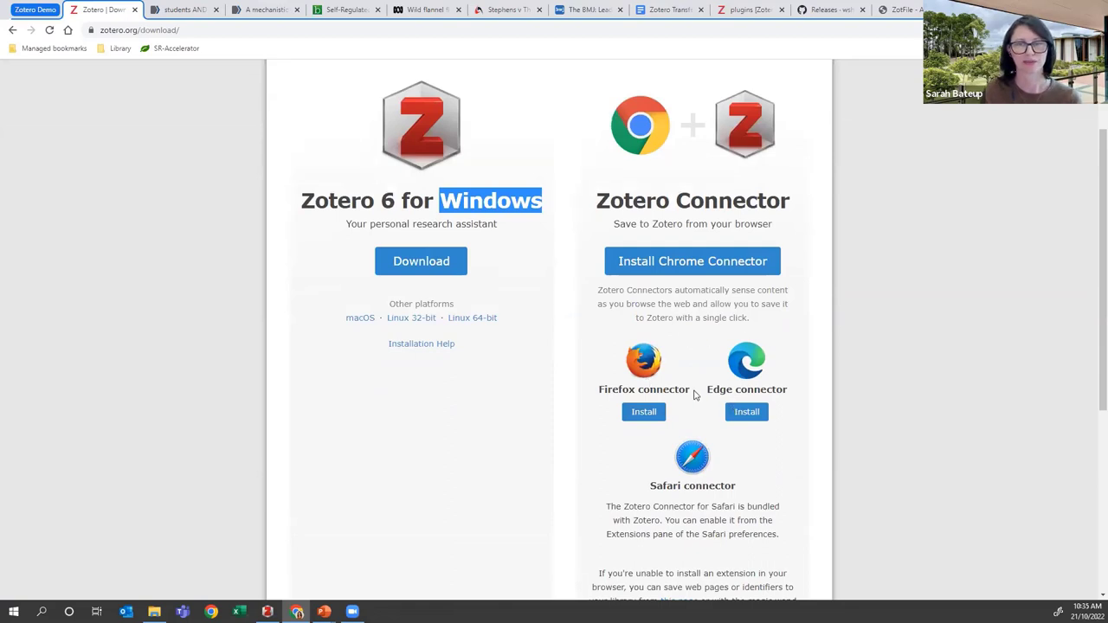
{"action": "scroll", "coordinate": [693, 394], "scroll_direction": "up", "scroll_amount": 1}
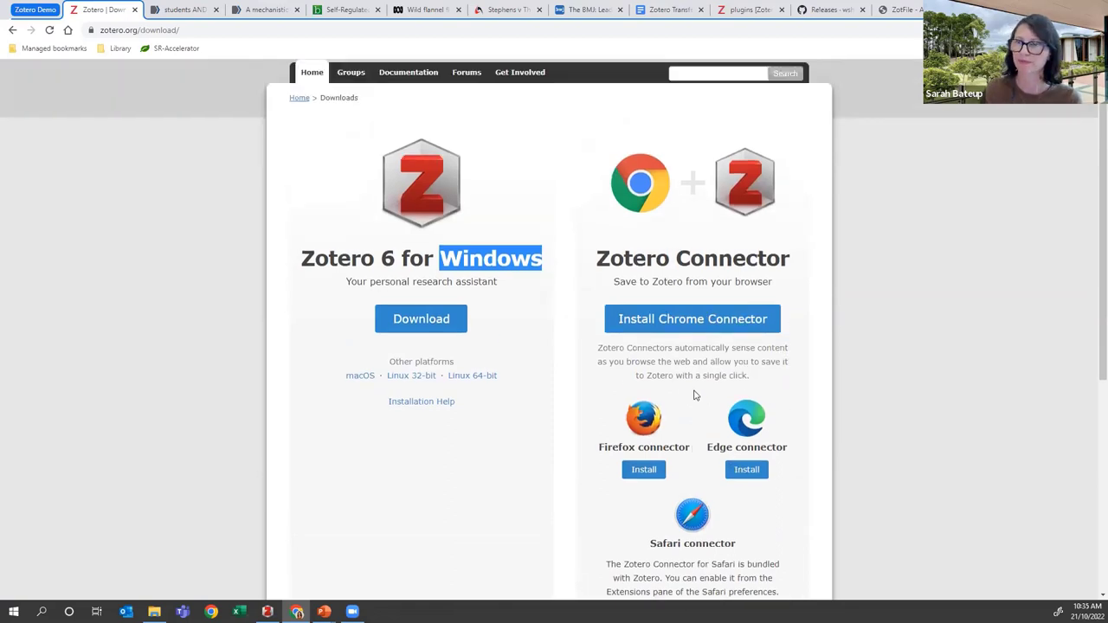
{"action": "scroll", "coordinate": [694, 395], "scroll_direction": "up", "scroll_amount": 1}
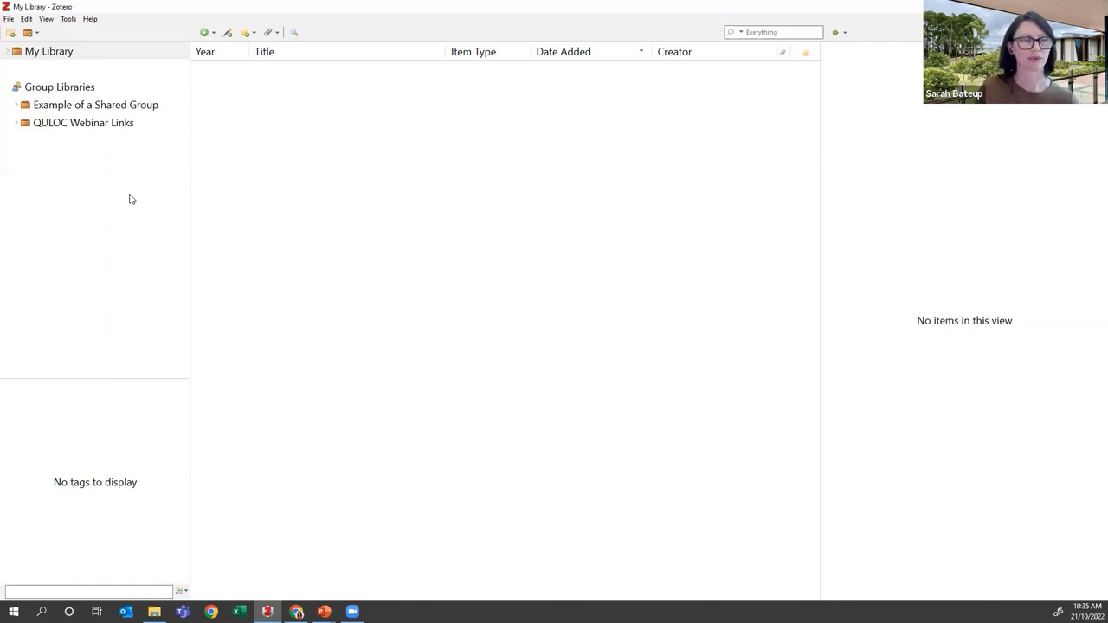
Expand My Library with Collection 1 and Collection 2 to examine their nested subcollections and the options for the deepest one
{"action": "double_click", "coordinate": [16, 54]}
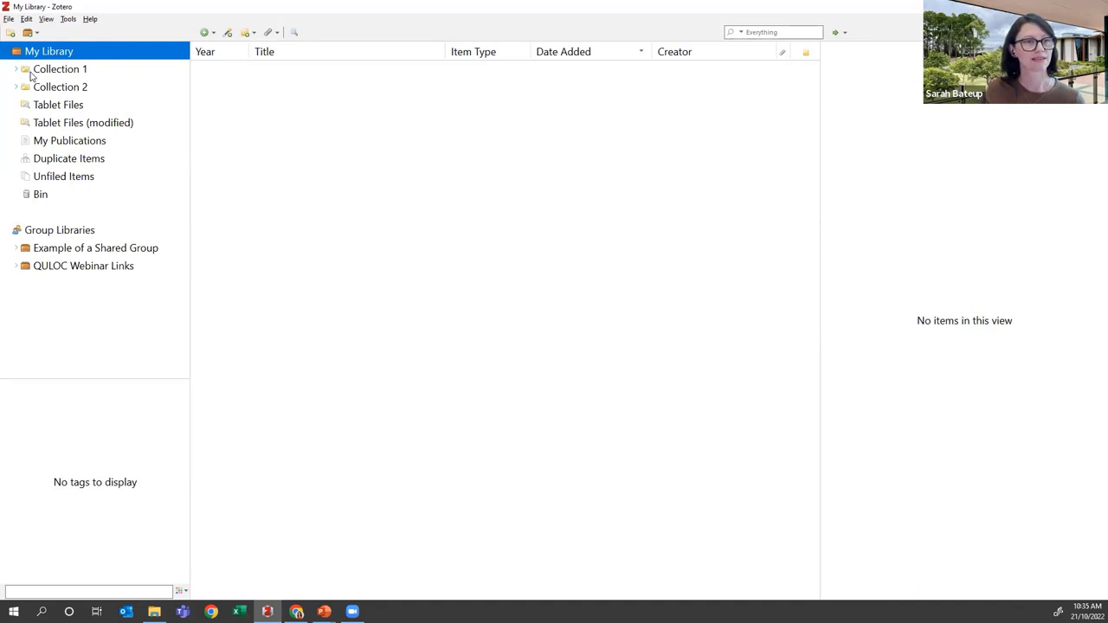
{"action": "left_click", "coordinate": [17, 69]}
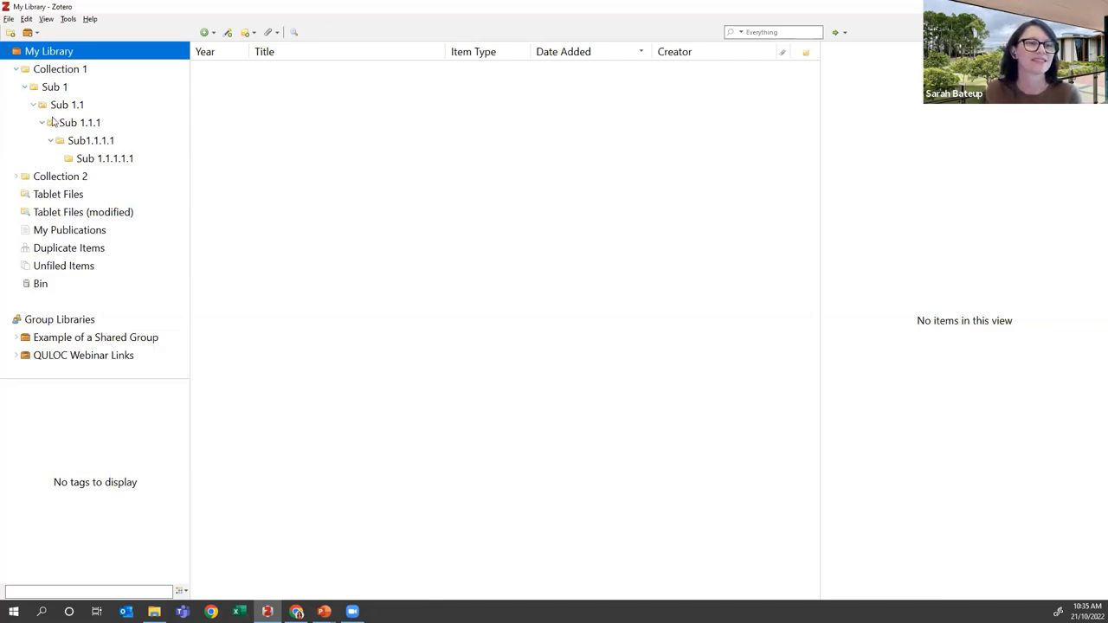
{"action": "right_click", "coordinate": [78, 158]}
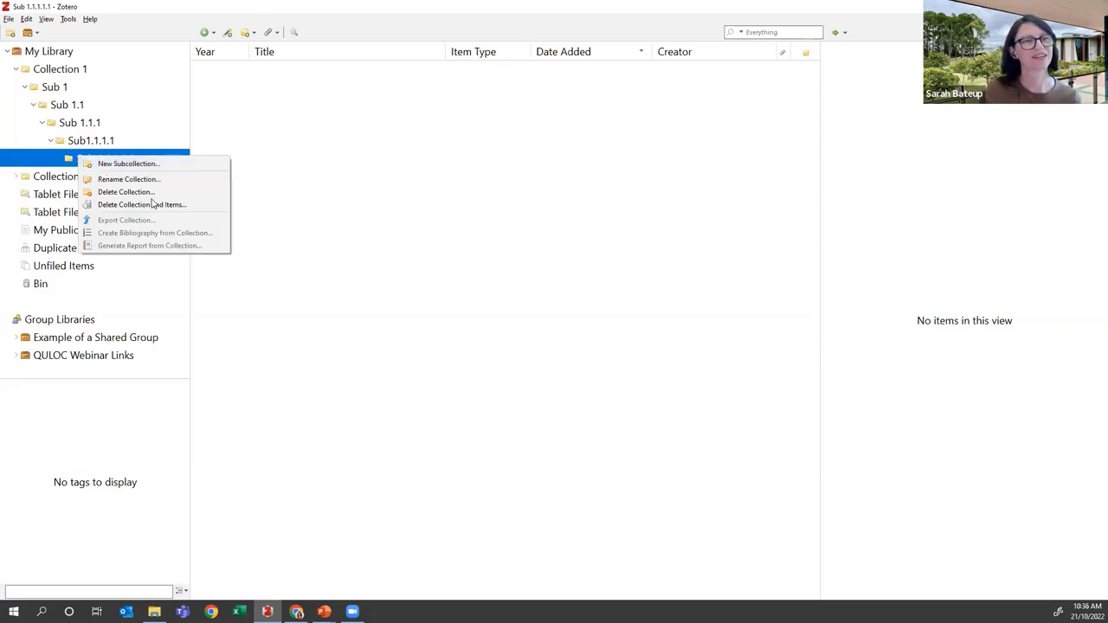
{"action": "left_click", "coordinate": [273, 227]}
{"action": "left_click", "coordinate": [19, 178]}
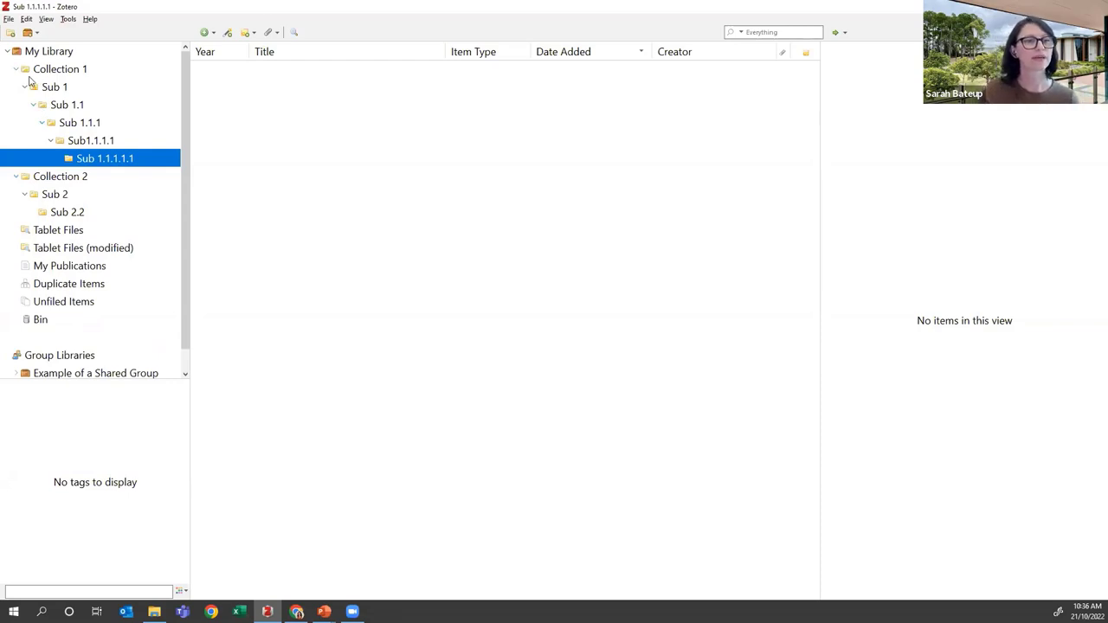
View the My Publications section and examine the item types and file options offered for adding a new item
{"action": "left_click", "coordinate": [53, 267]}
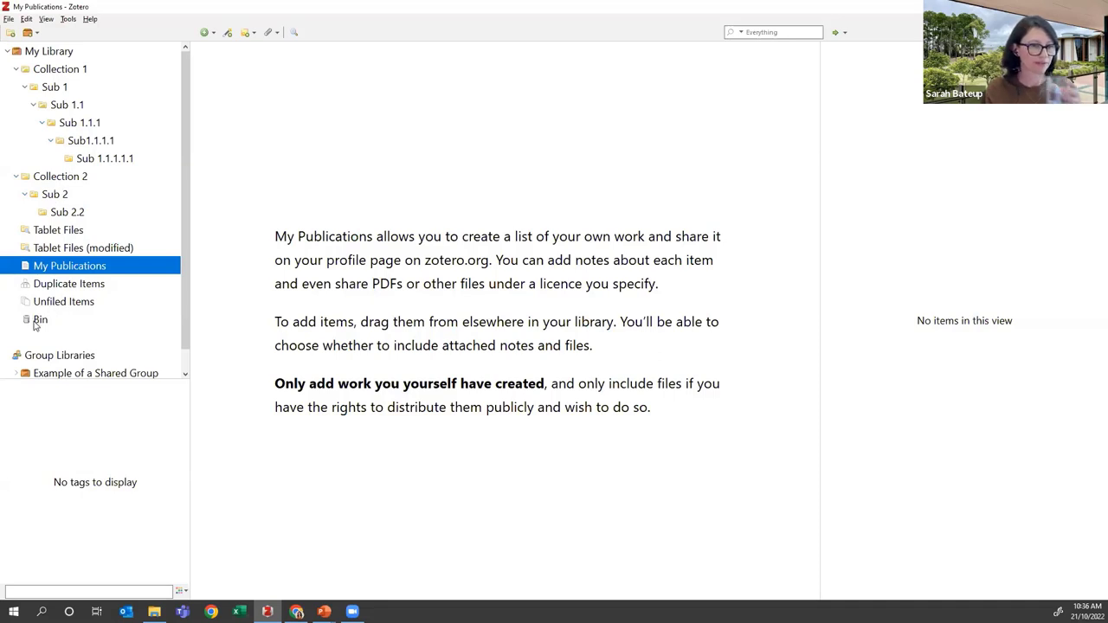
{"action": "scroll", "coordinate": [34, 329], "scroll_direction": "down", "scroll_amount": 1}
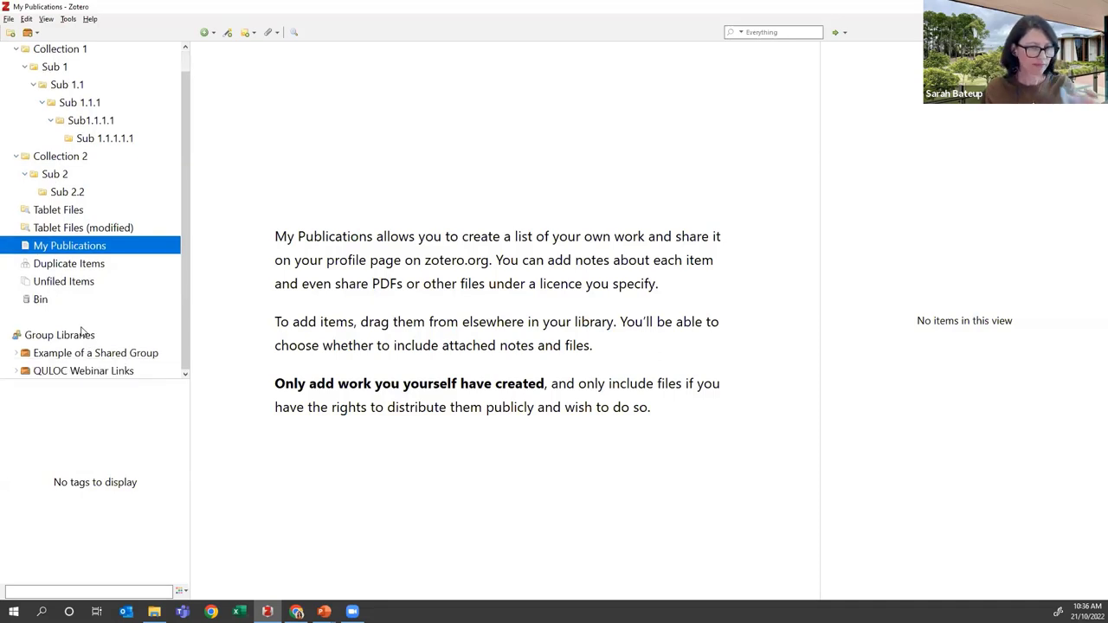
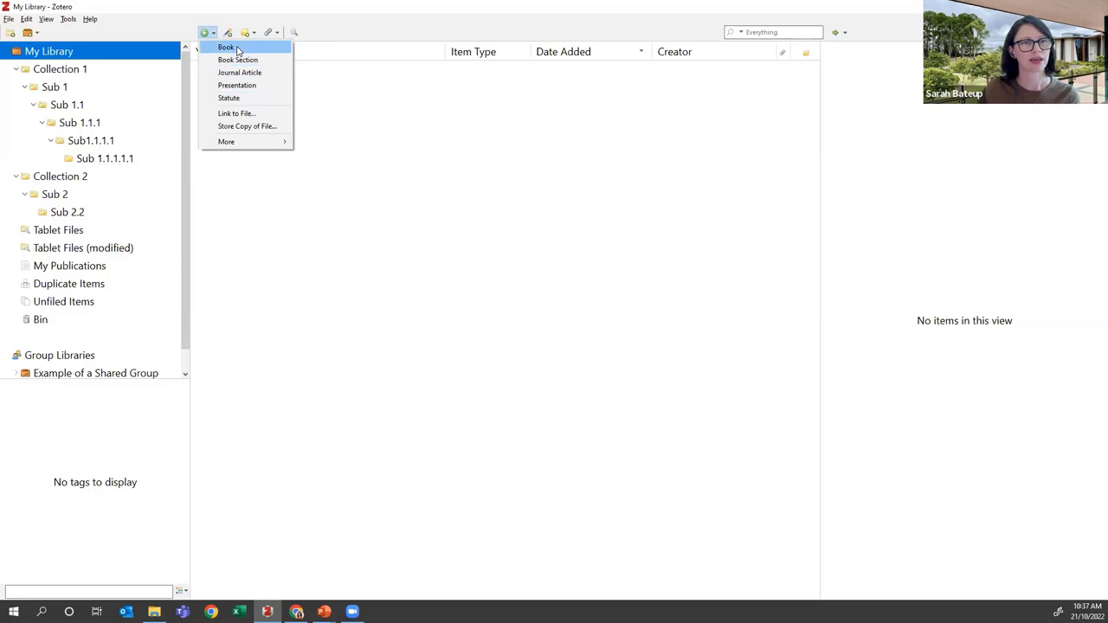
{"action": "mouse_move", "coordinate": [231, 141]}
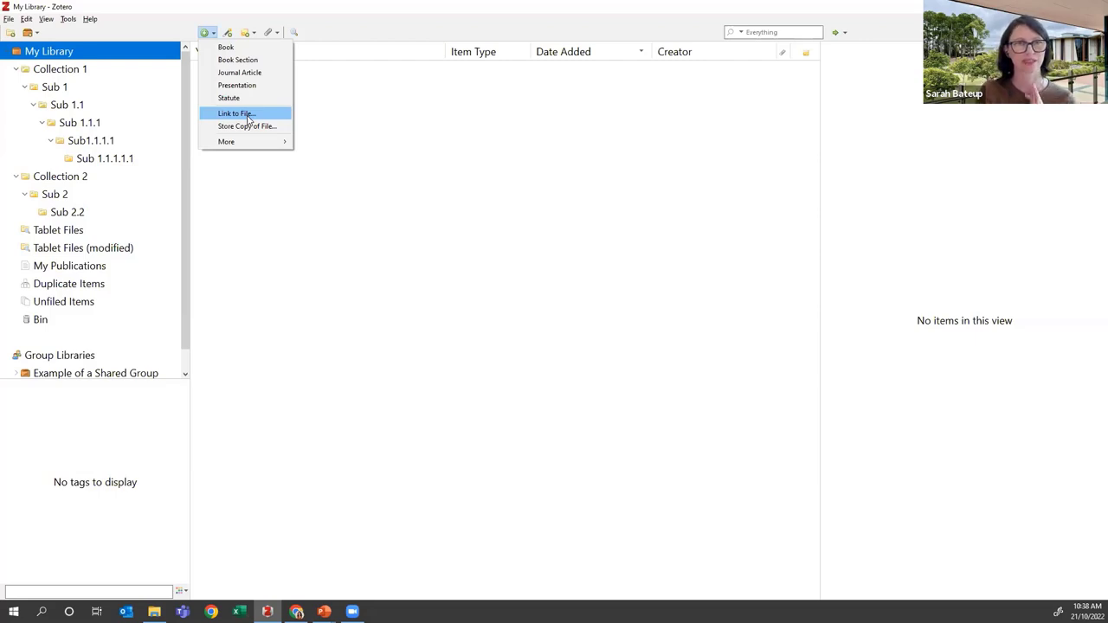
{"action": "left_click", "coordinate": [263, 202]}
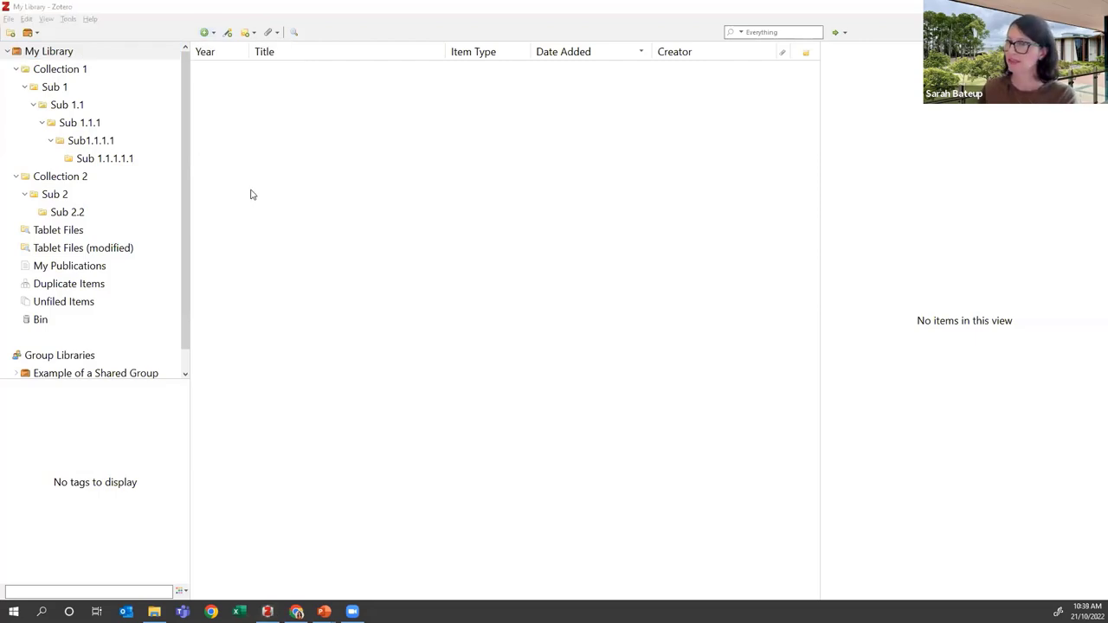
Switch to the browser and check in a new tab whether the Zotero Connector extension is pinned
{"action": "key", "text": "alt+Tab"}
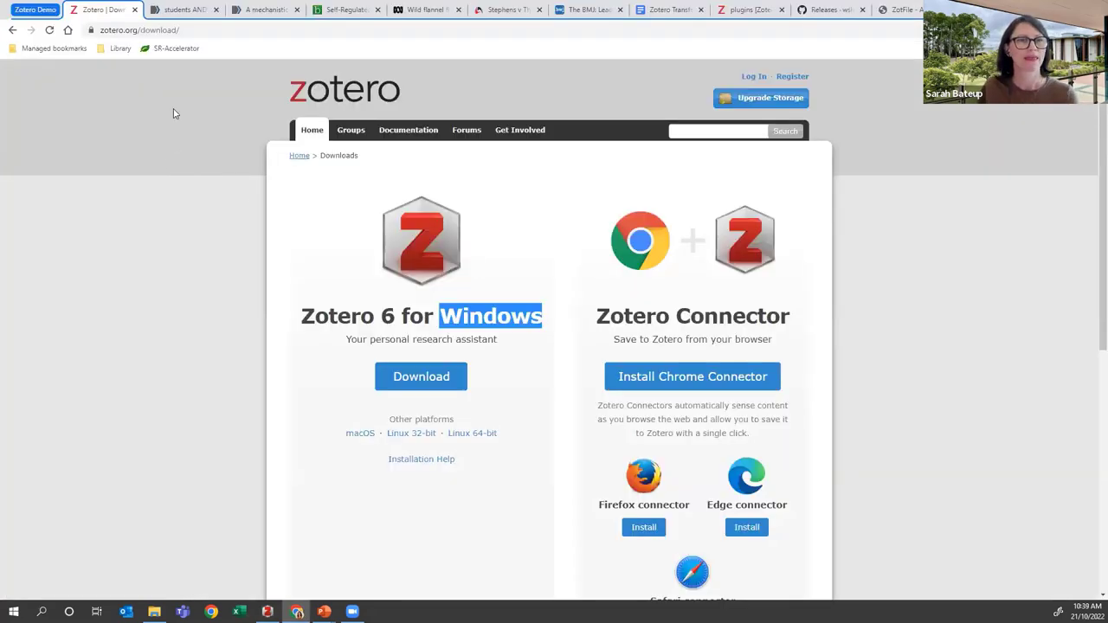
{"action": "left_click", "coordinate": [184, 7]}
{"action": "key", "text": "ctrl+t"}
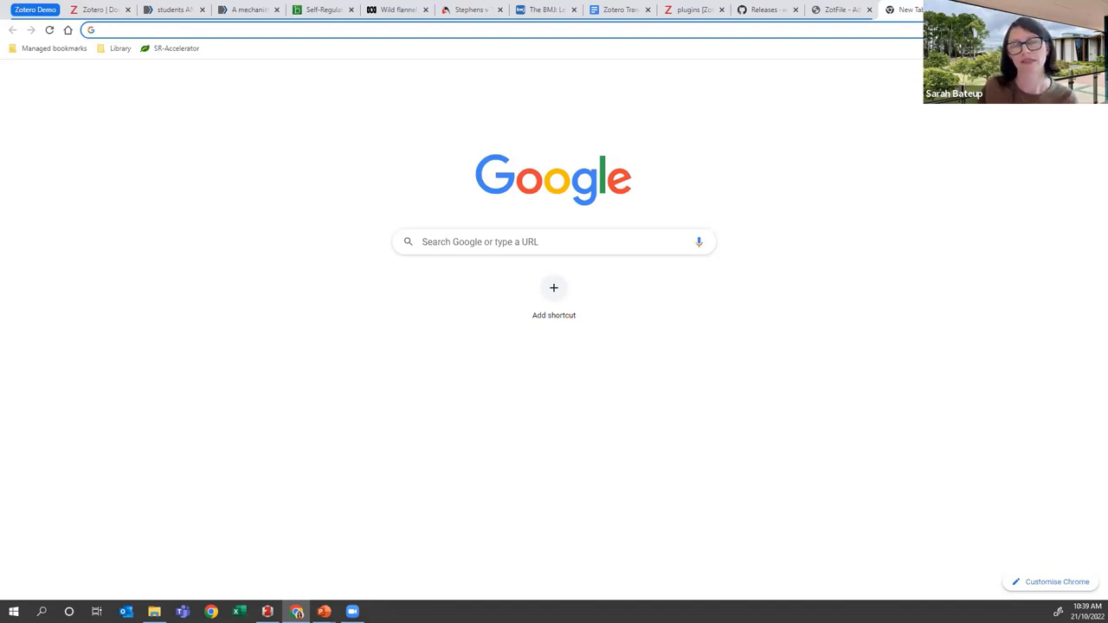
{"action": "left_click", "coordinate": [1038, 30]}
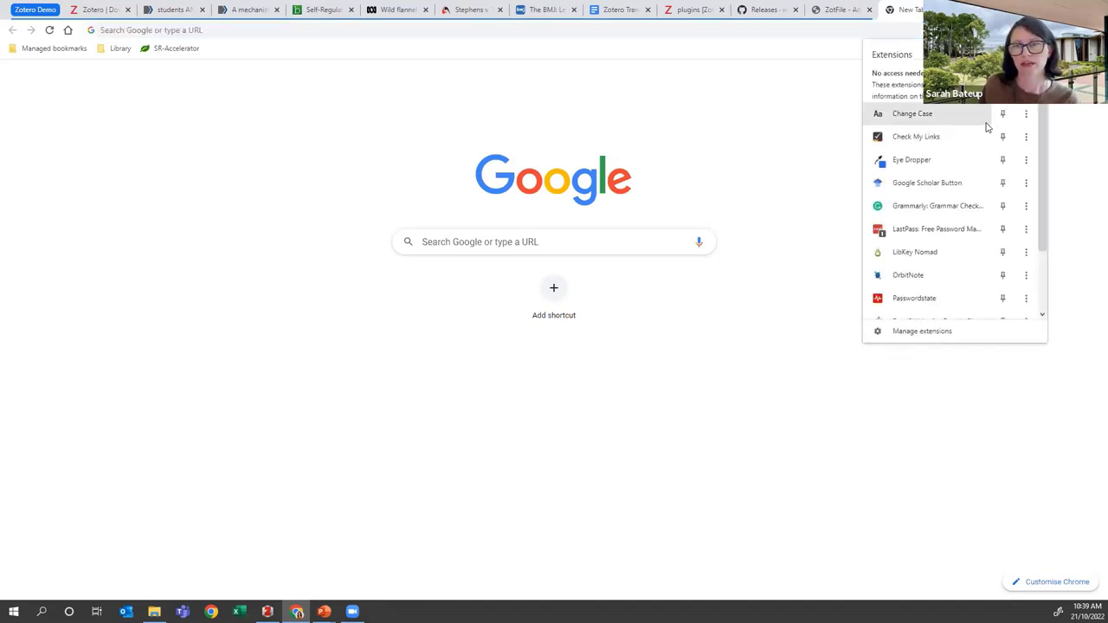
{"action": "scroll", "coordinate": [985, 126], "scroll_direction": "down", "scroll_amount": 3}
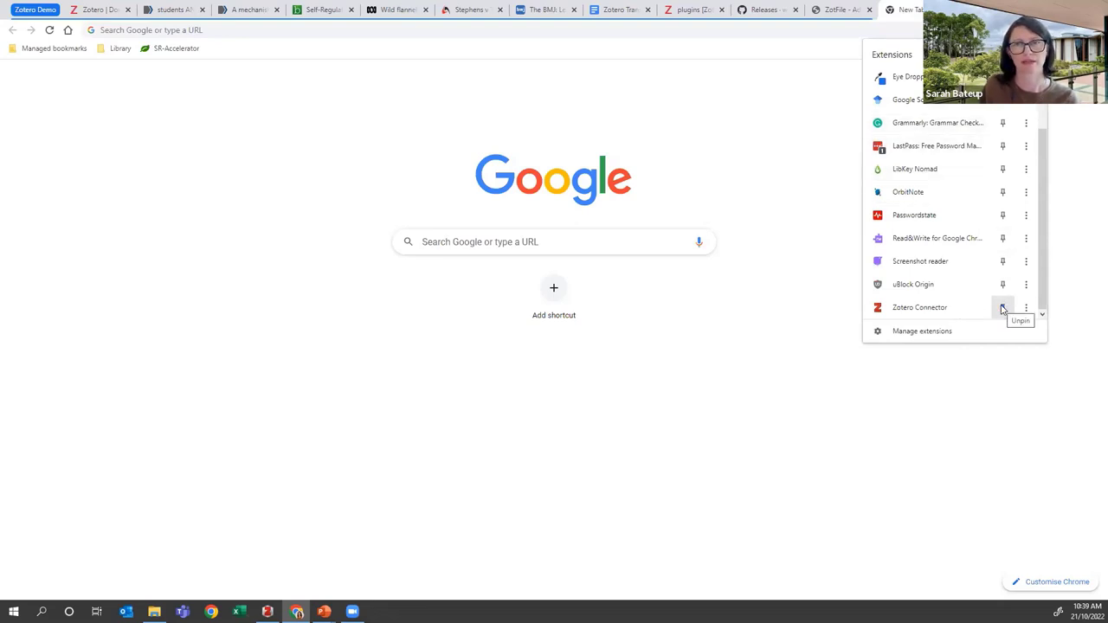
{"action": "scroll", "coordinate": [1011, 109], "scroll_direction": "up", "scroll_amount": 1}
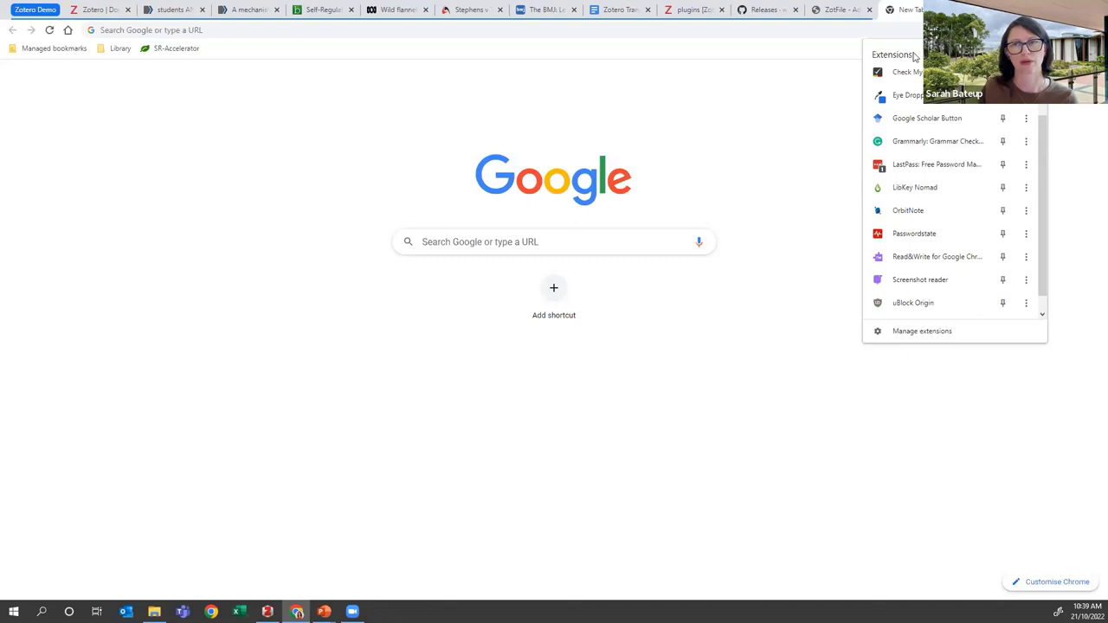
{"action": "left_click", "coordinate": [822, 112]}
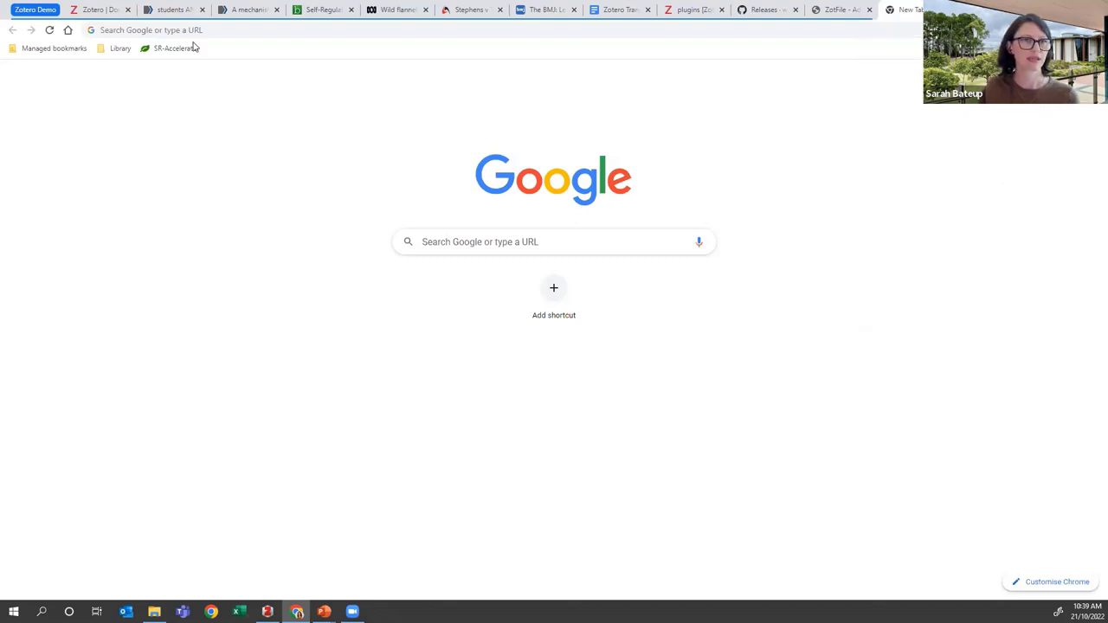
From the PubMed results for "students AND success", save the first three articles to Zotero with the connector
{"action": "left_click", "coordinate": [184, 10]}
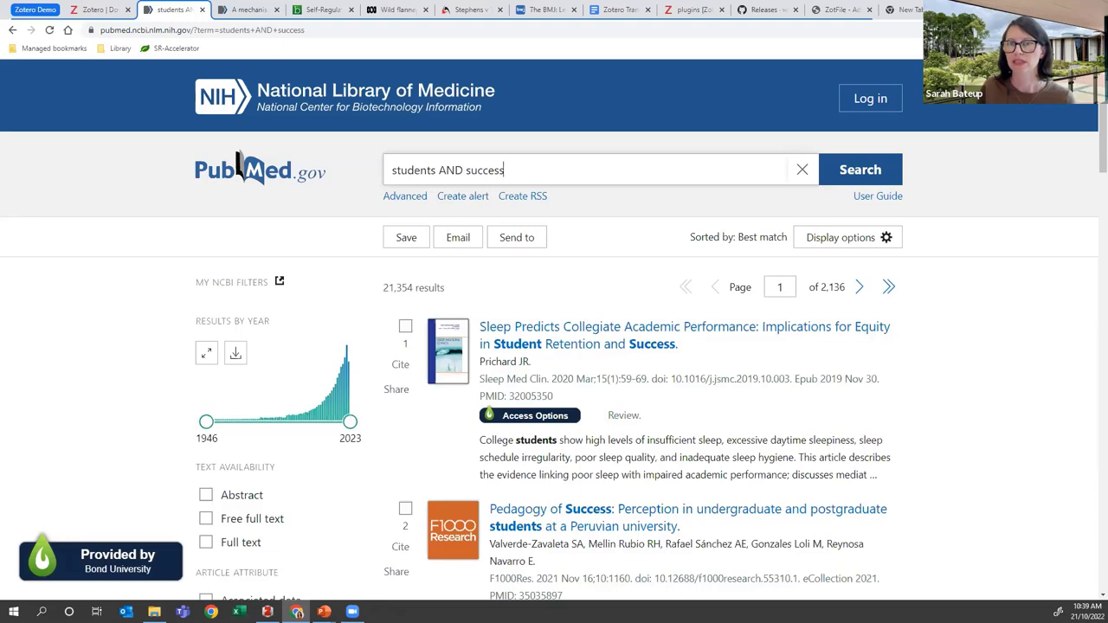
{"action": "key", "text": "ctrl+shift+s"}
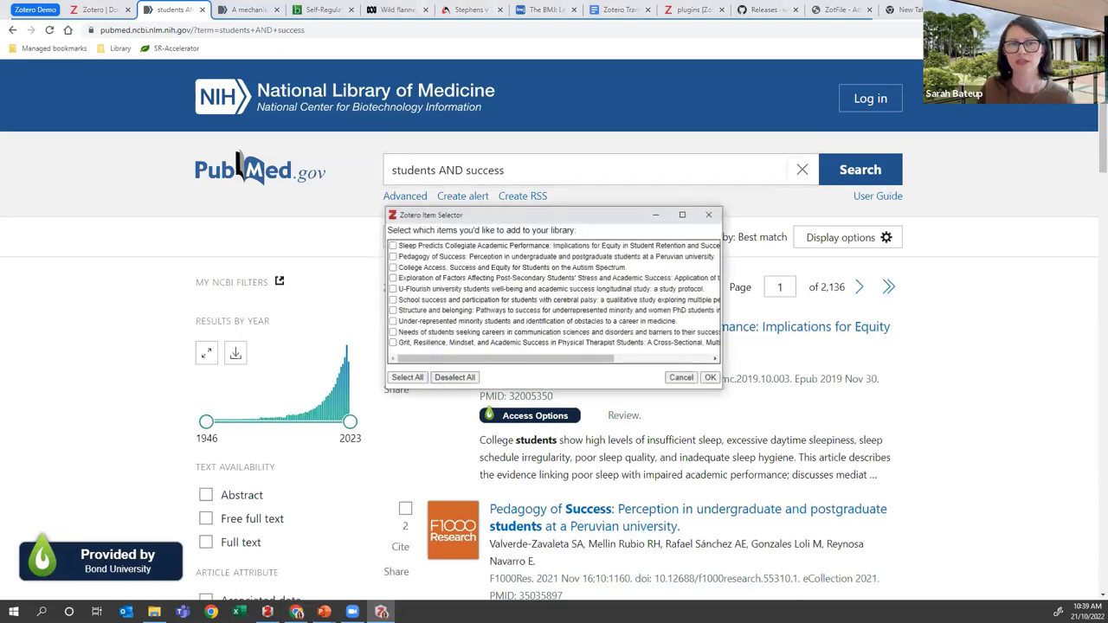
{"action": "left_click", "coordinate": [392, 247]}
{"action": "left_click", "coordinate": [392, 257]}
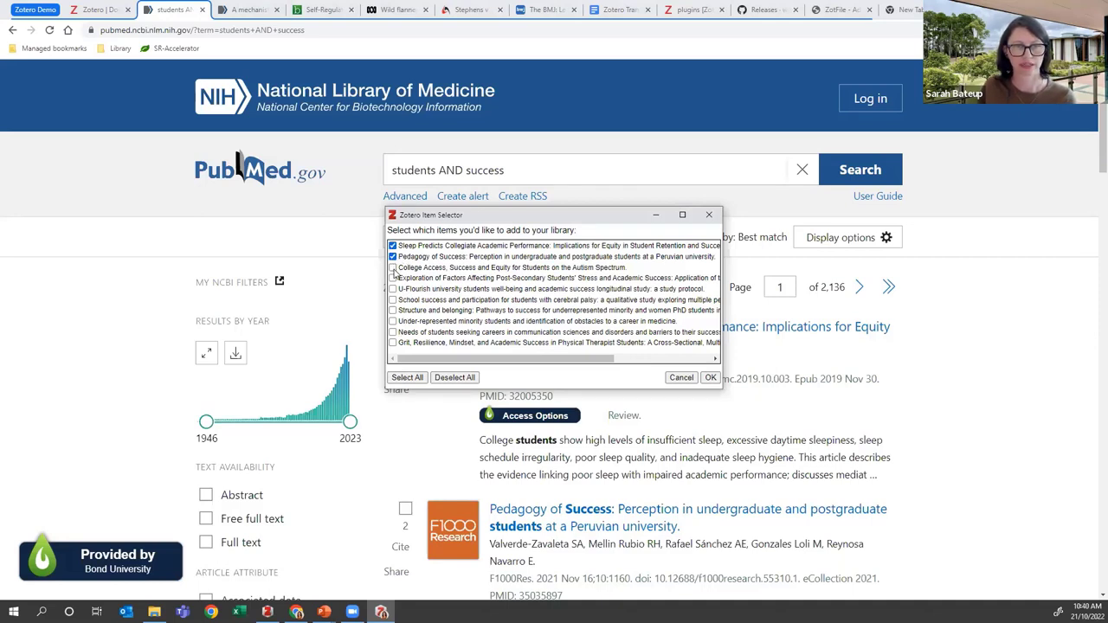
{"action": "left_click", "coordinate": [392, 267]}
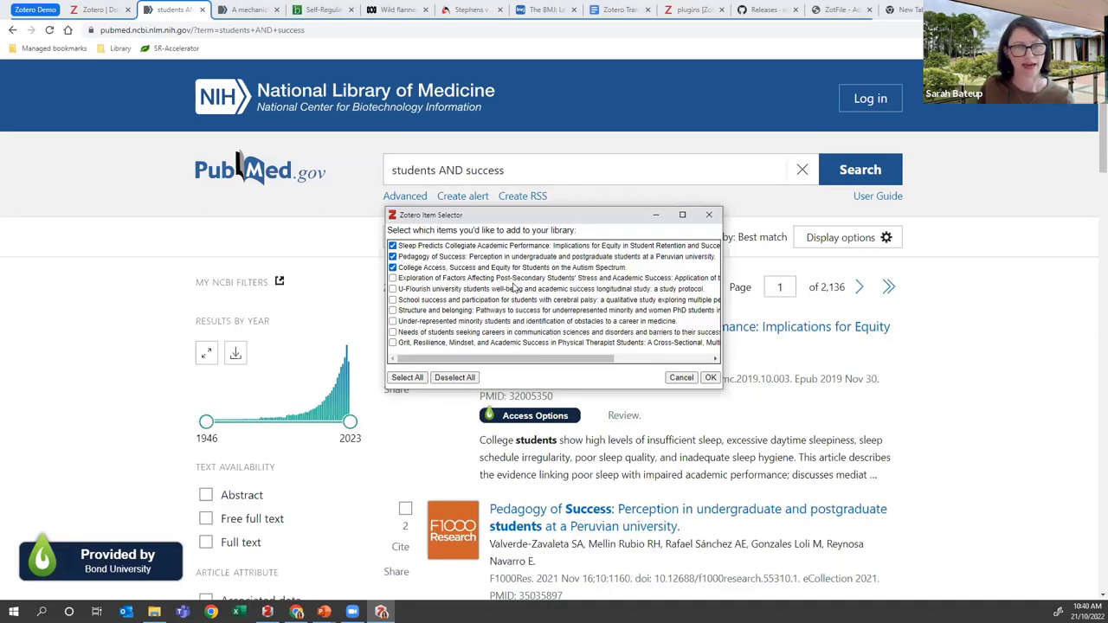
{"action": "left_click", "coordinate": [710, 378]}
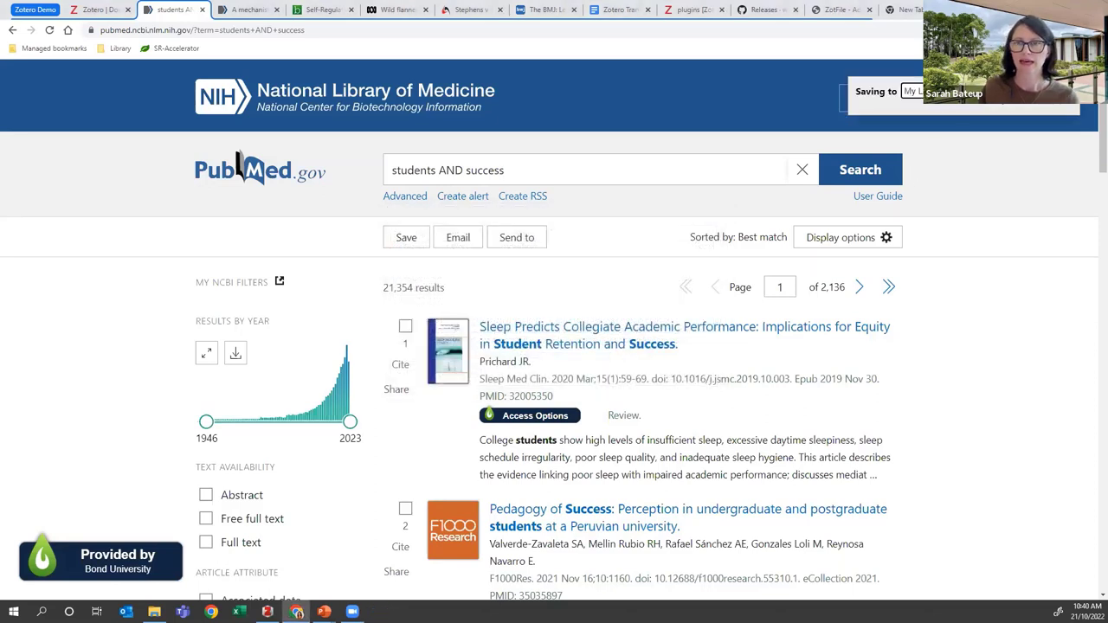
Set the save destination of the three articles to subcollection Sub 1.1.1.1.1 inside Collection 1
{"action": "left_click", "coordinate": [1011, 93]}
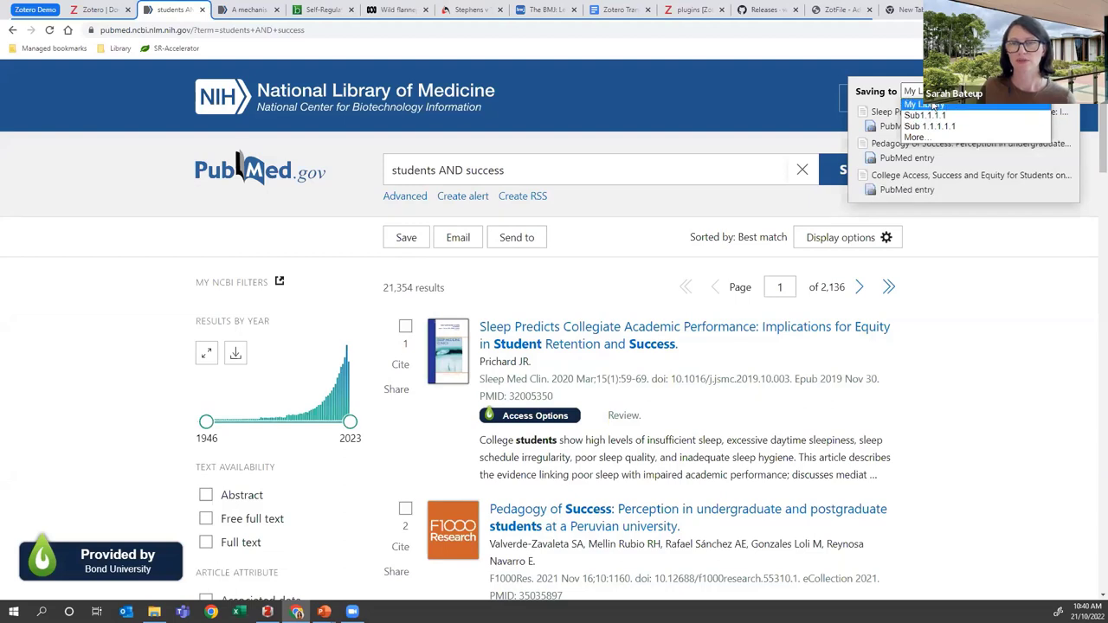
{"action": "left_click", "coordinate": [922, 137]}
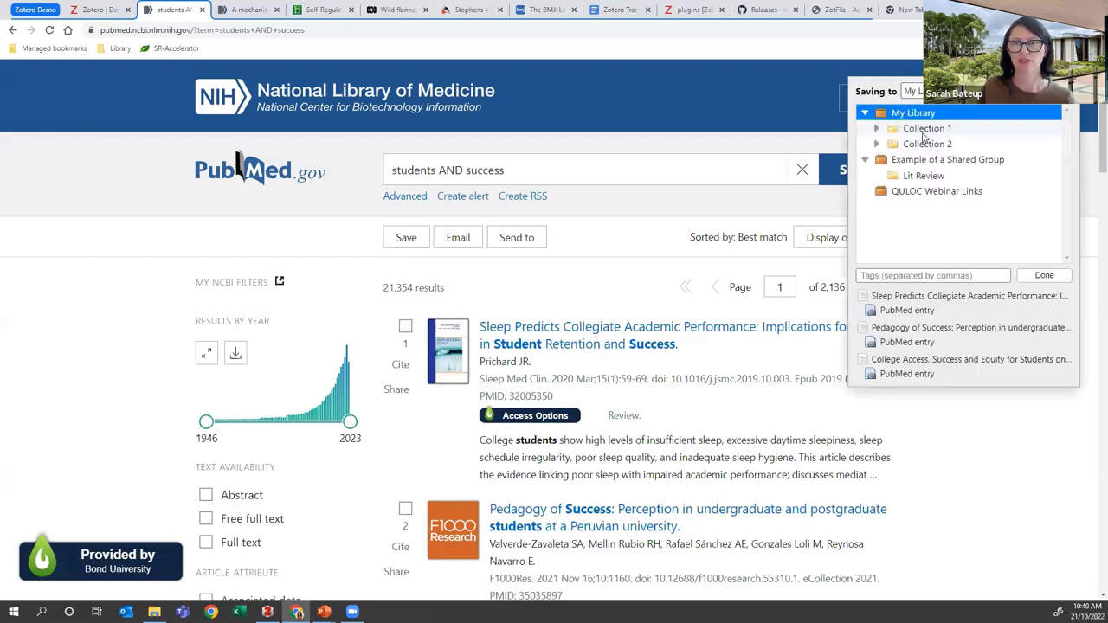
{"action": "left_click", "coordinate": [878, 129]}
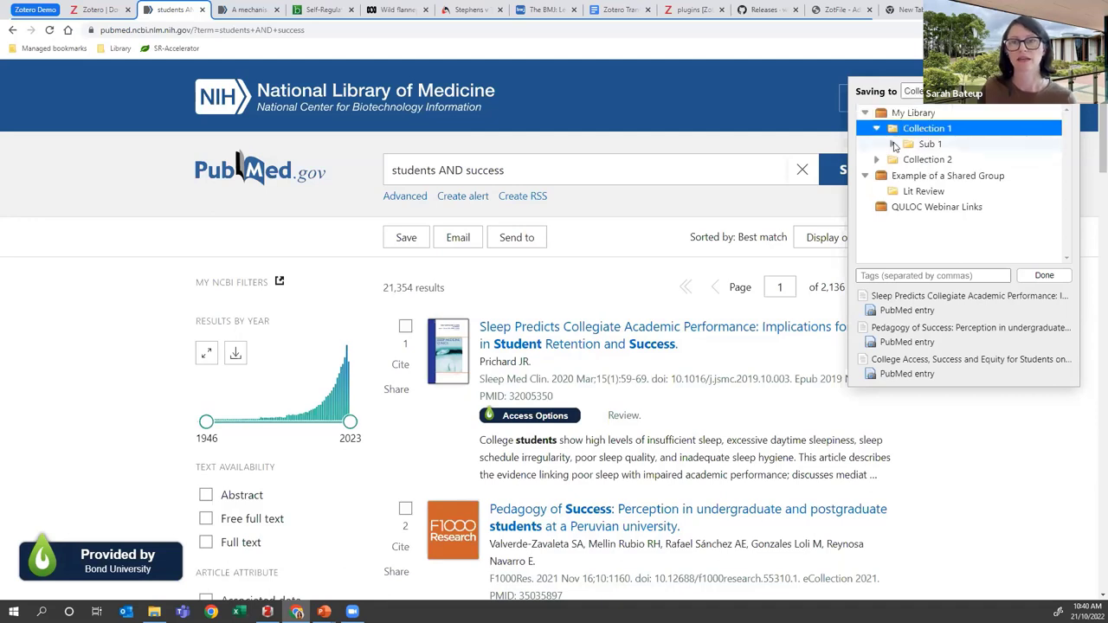
{"action": "left_click", "coordinate": [893, 145]}
{"action": "left_click", "coordinate": [909, 160]}
{"action": "left_click", "coordinate": [923, 176]}
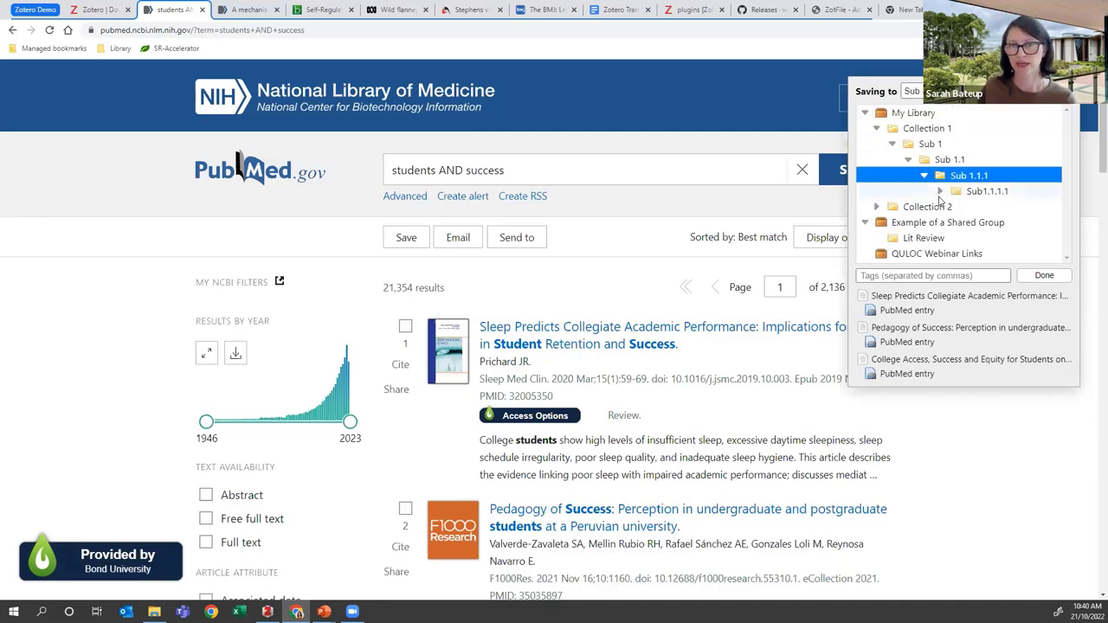
{"action": "left_click", "coordinate": [942, 191]}
{"action": "left_click", "coordinate": [983, 207]}
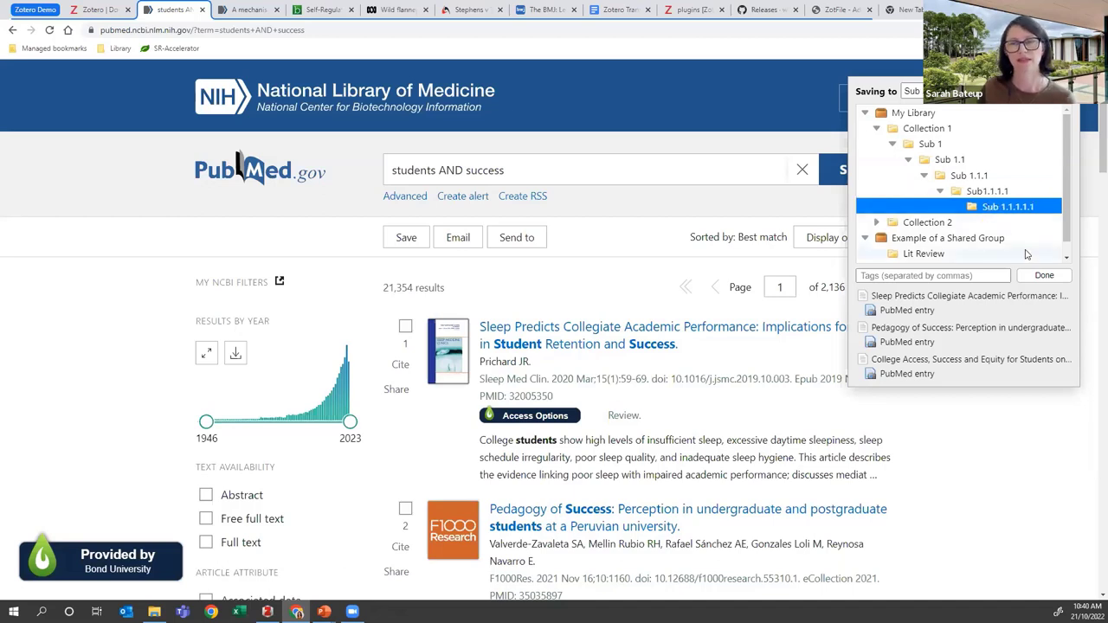
{"action": "left_click", "coordinate": [1045, 276]}
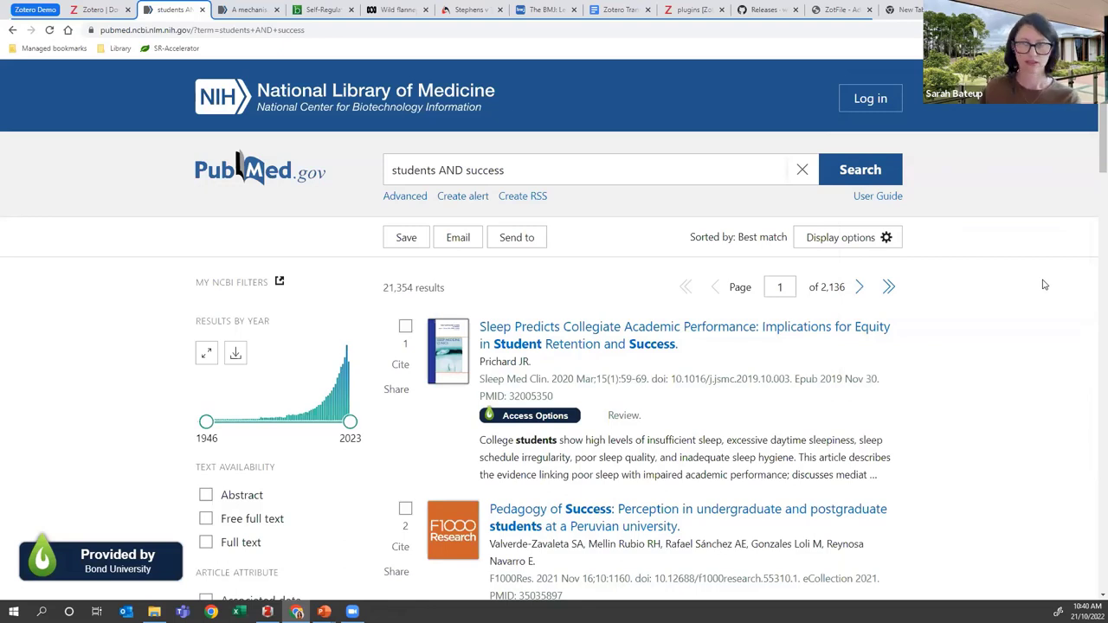
Check the saved articles in Zotero, then return to the browser and open the PubMed article on neural entropy and psychedelic drugs
{"action": "key", "text": "alt+Tab"}
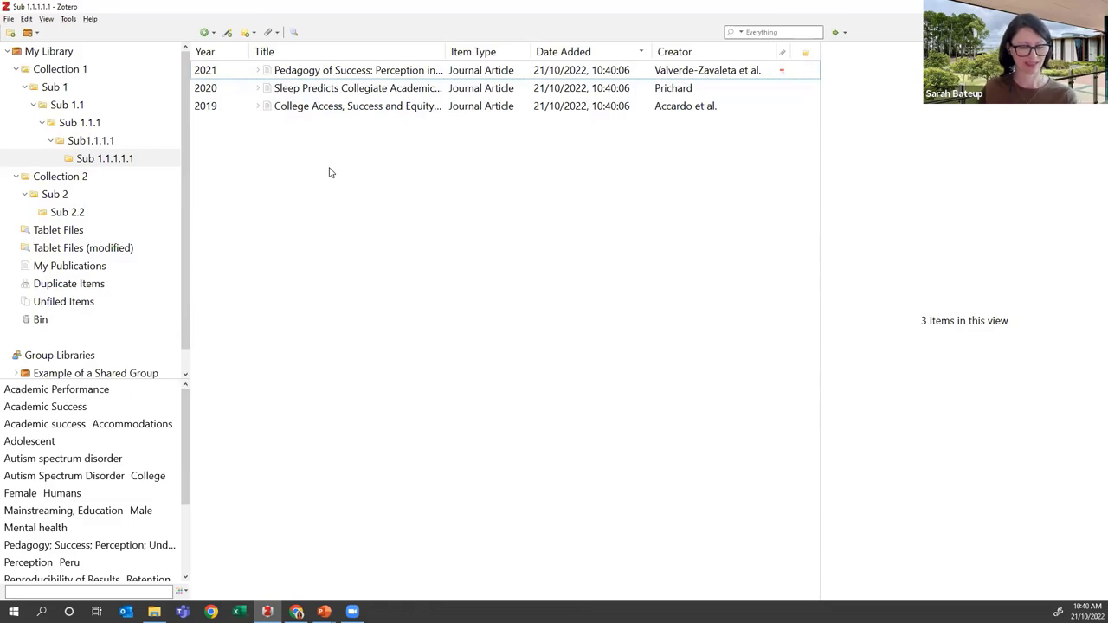
{"action": "key", "text": "alt+Tab"}
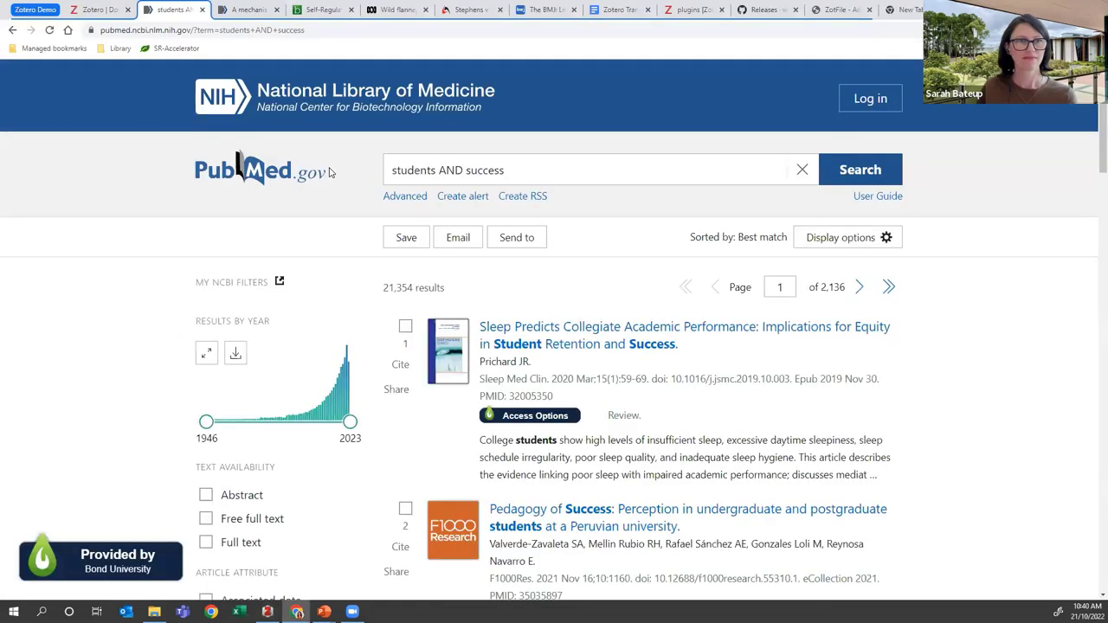
{"action": "left_click", "coordinate": [246, 11]}
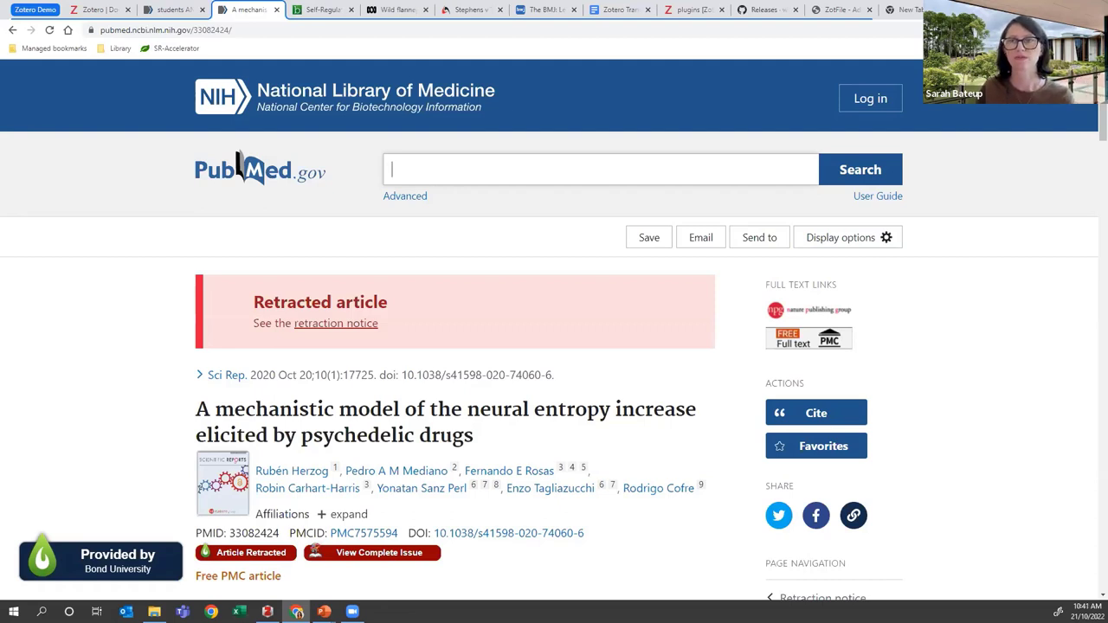
Save the retracted PubMed article on neural entropy to Zotero with the connector and check the library's Retracted Items collection
{"action": "key", "text": "ctrl+shift+s"}
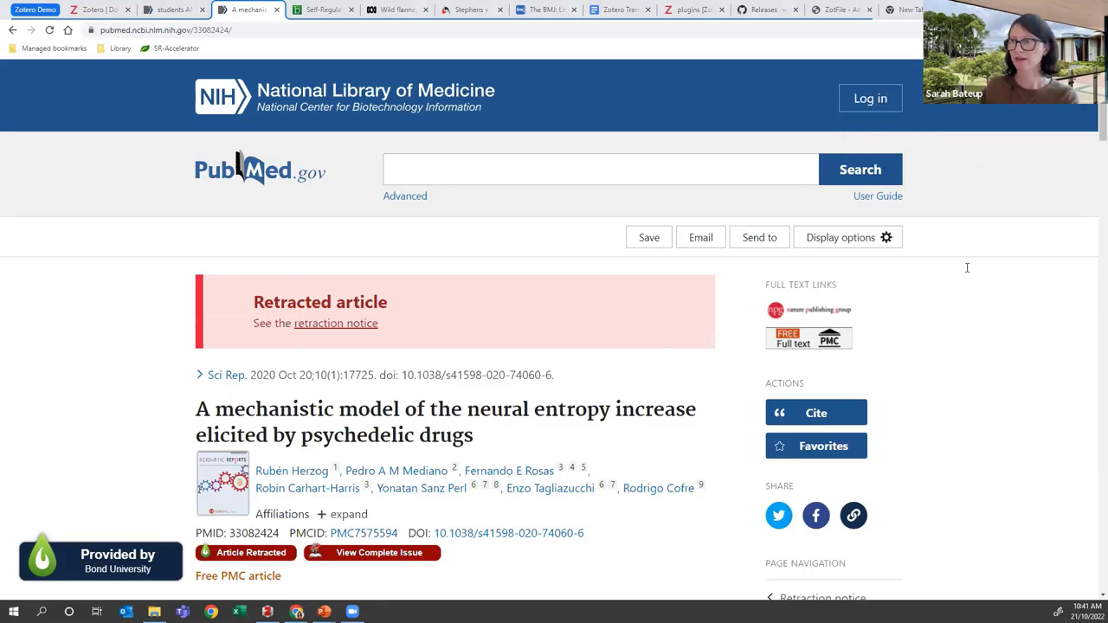
{"action": "key", "text": "alt+Tab"}
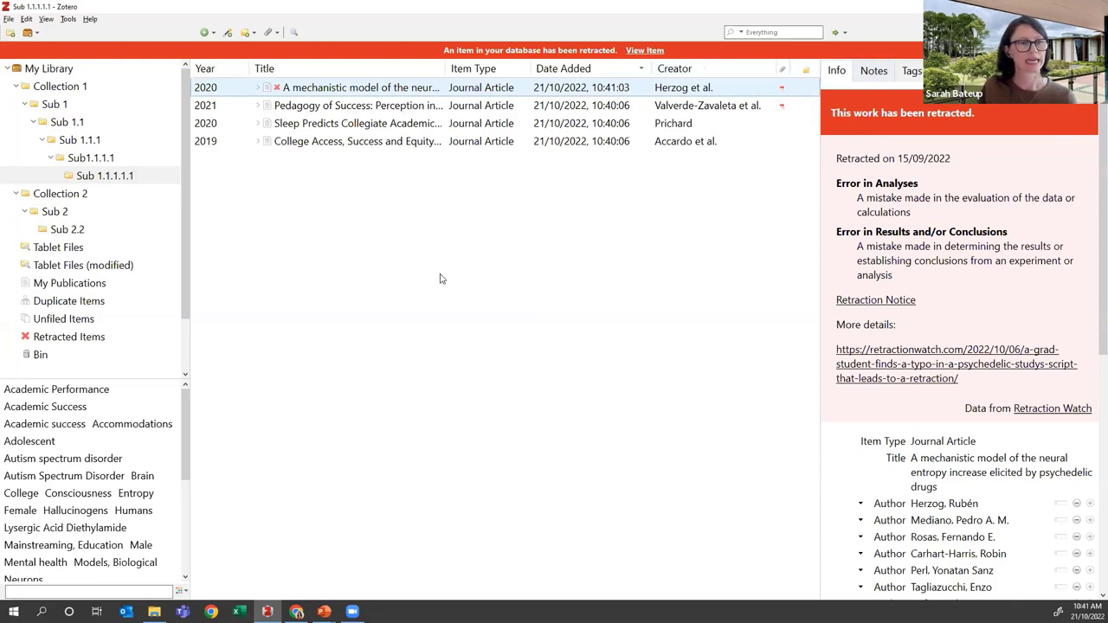
{"action": "left_click", "coordinate": [64, 339]}
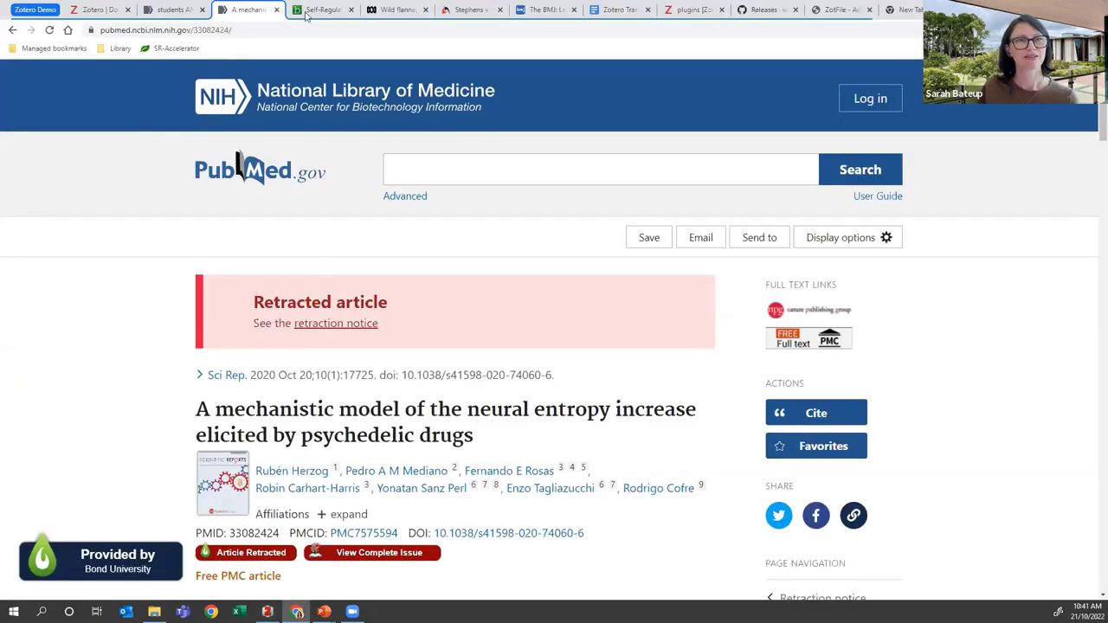
Save the Booktopia book "Self-Regulated Learning for Academic Success" with the connector into subcollection Sub 1.1.1.1.1
{"action": "left_click", "coordinate": [321, 10]}
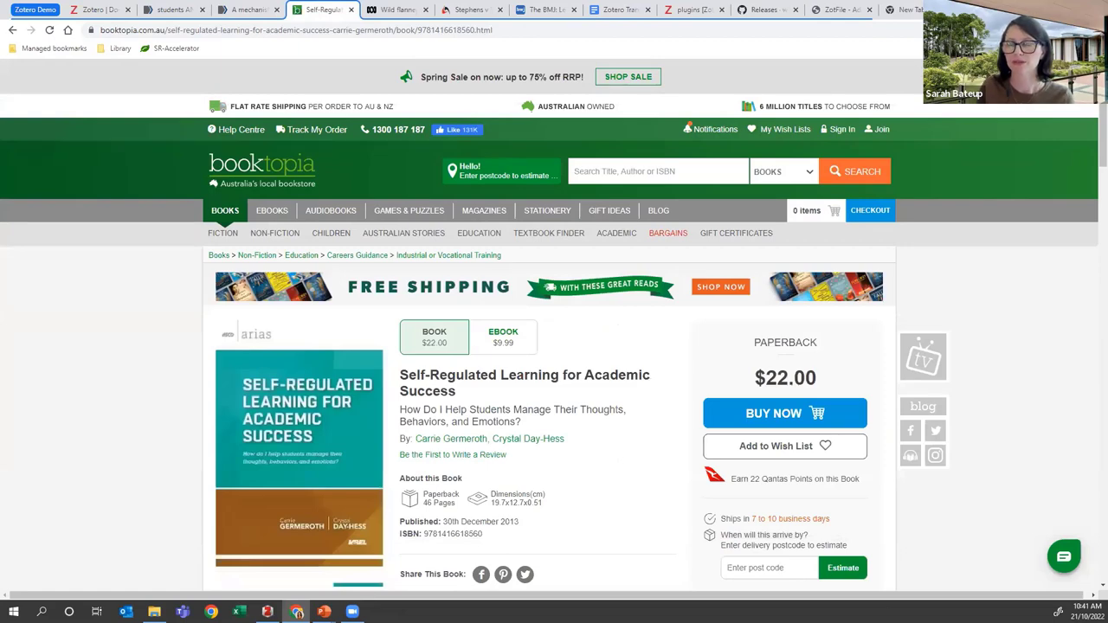
{"action": "left_click", "coordinate": [978, 102]}
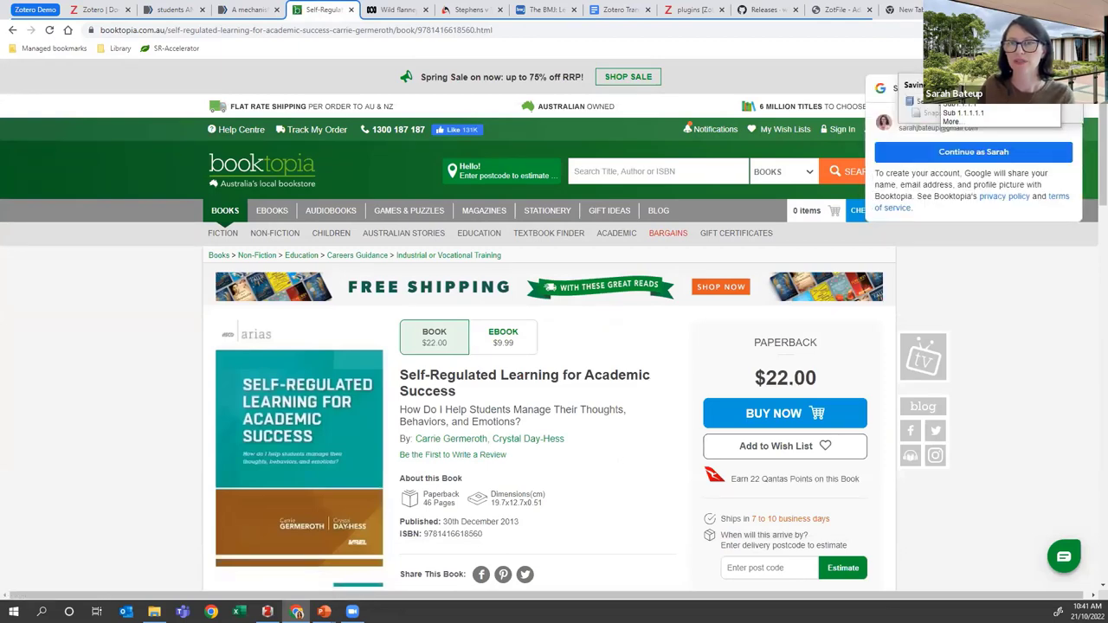
{"action": "left_click", "coordinate": [1007, 113]}
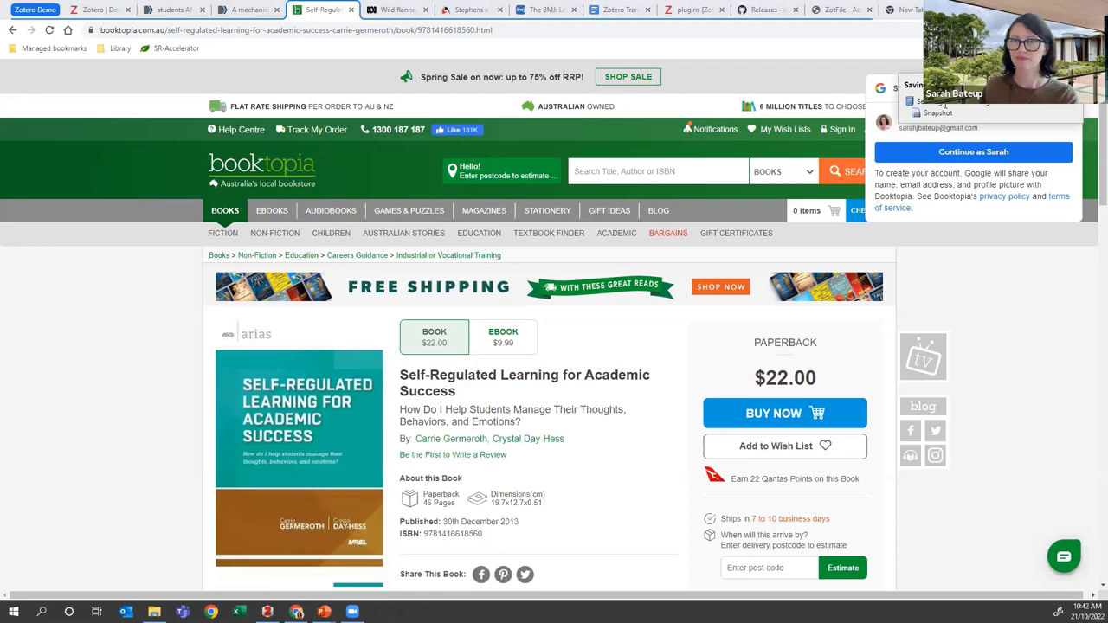
Switch to Zotero and examine the title, author and abstract fields of the book saved from Booktopia
{"action": "key", "text": "alt+Tab"}
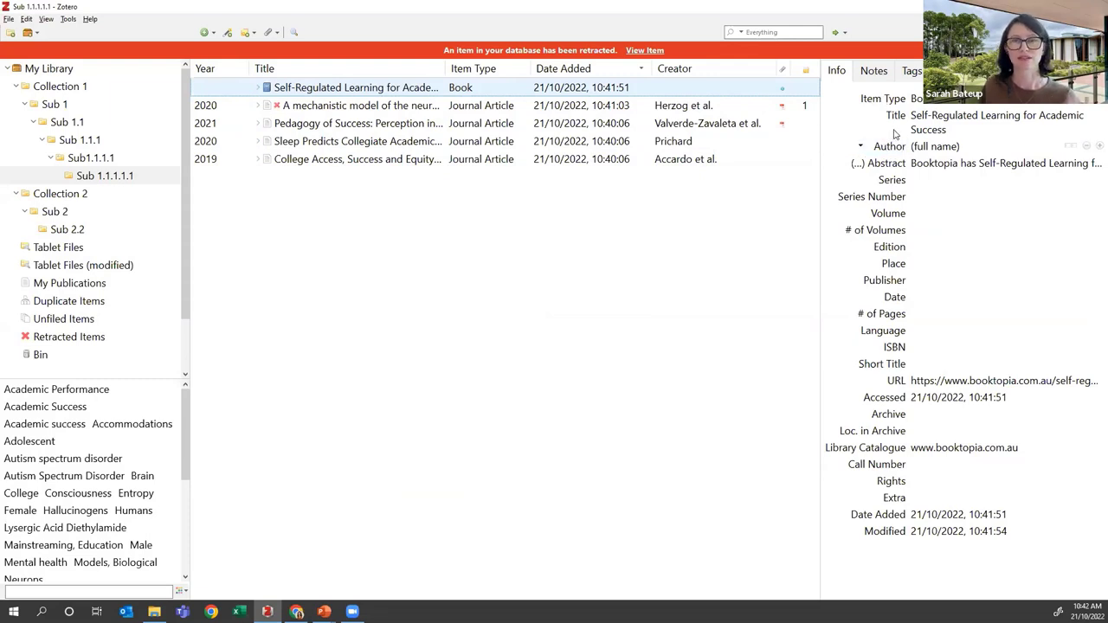
{"action": "left_click", "coordinate": [924, 134]}
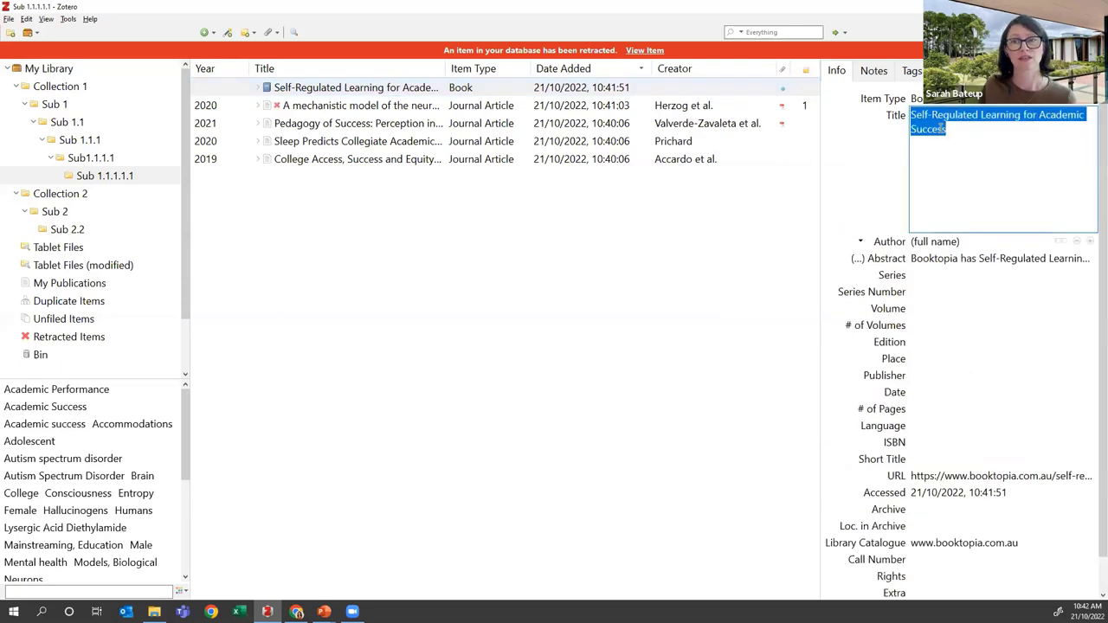
{"action": "left_click", "coordinate": [959, 133]}
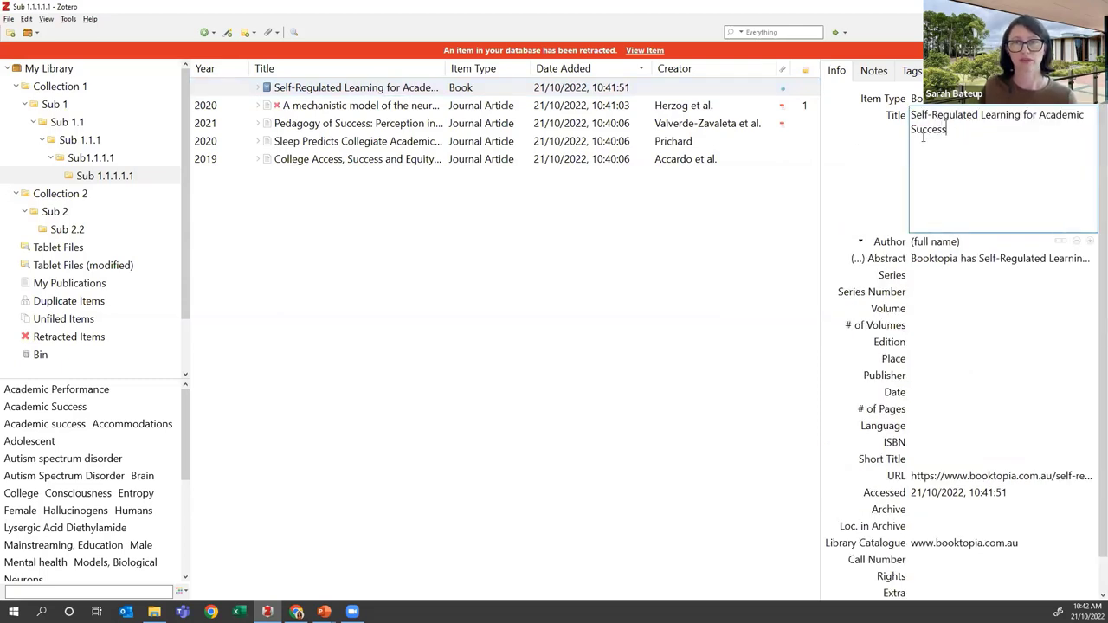
{"action": "left_click", "coordinate": [881, 167]}
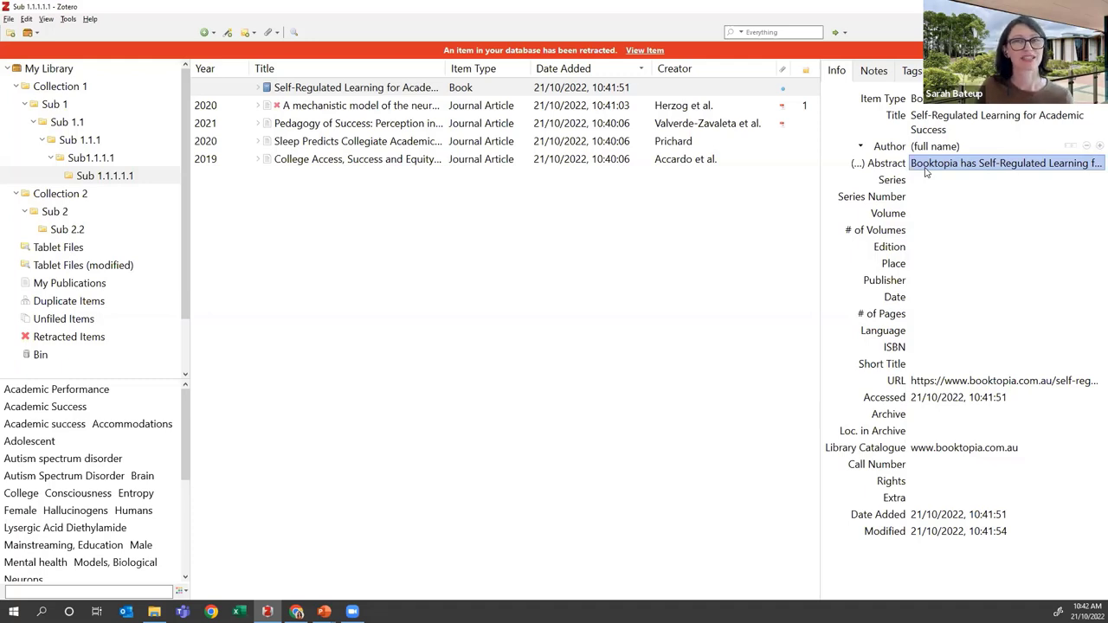
Check Zotero's add-by-identifier entry box, then return to the Booktopia page and copy the book's ISBN
{"action": "left_click", "coordinate": [228, 34]}
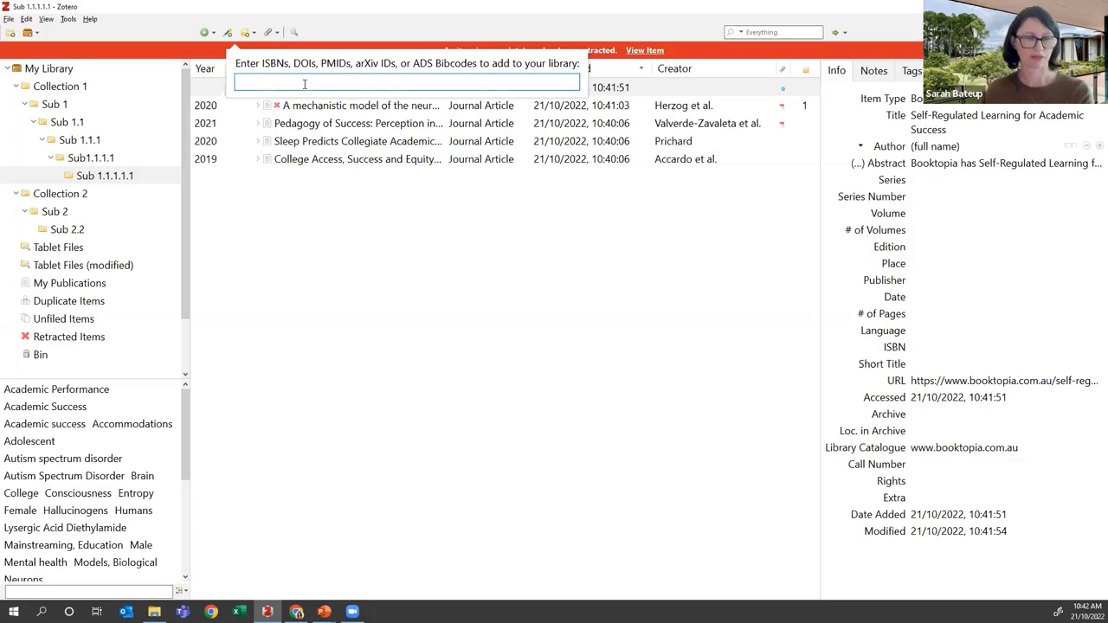
{"action": "key", "text": "alt+Tab"}
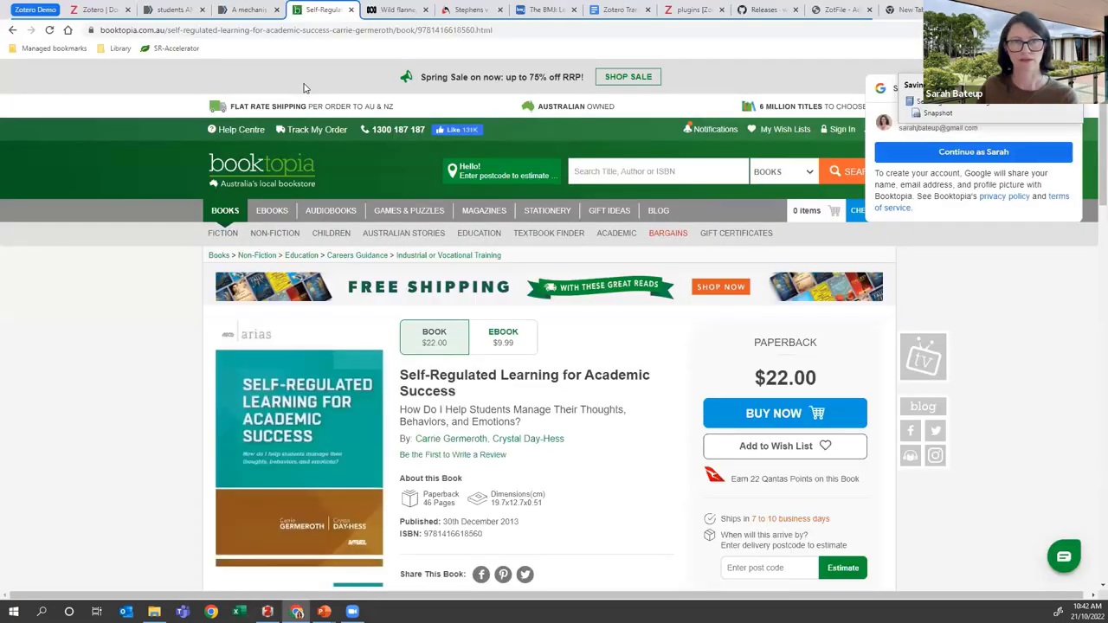
{"action": "scroll", "coordinate": [439, 437], "scroll_direction": "down", "scroll_amount": 2}
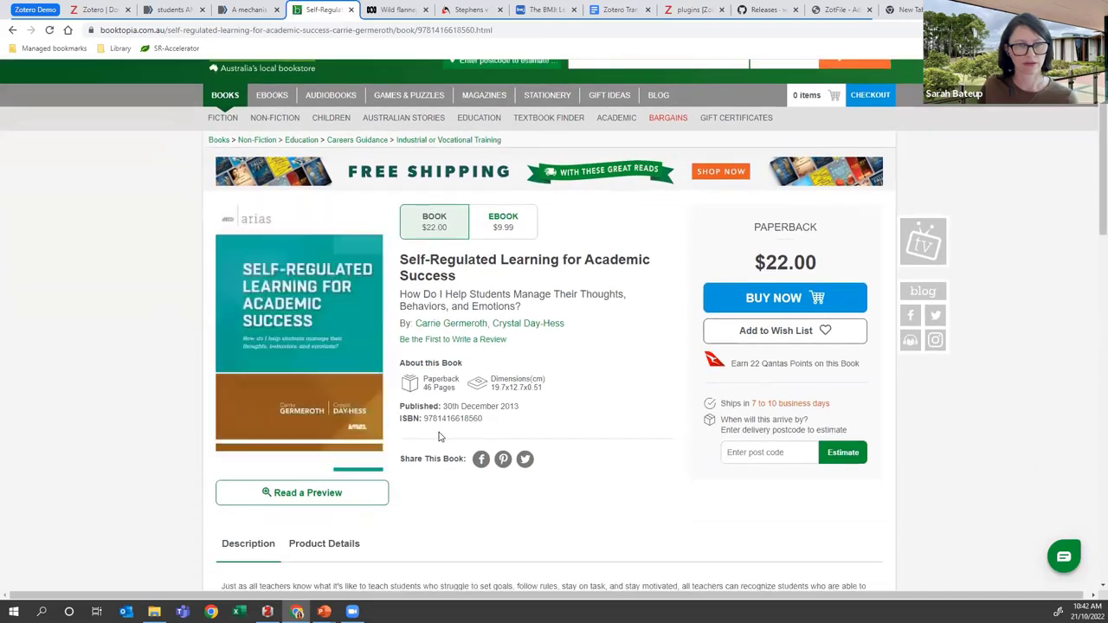
{"action": "left_click_drag", "start_coordinate": [490, 425], "coordinate": [423, 418]}
{"action": "key", "text": "ctrl+c"}
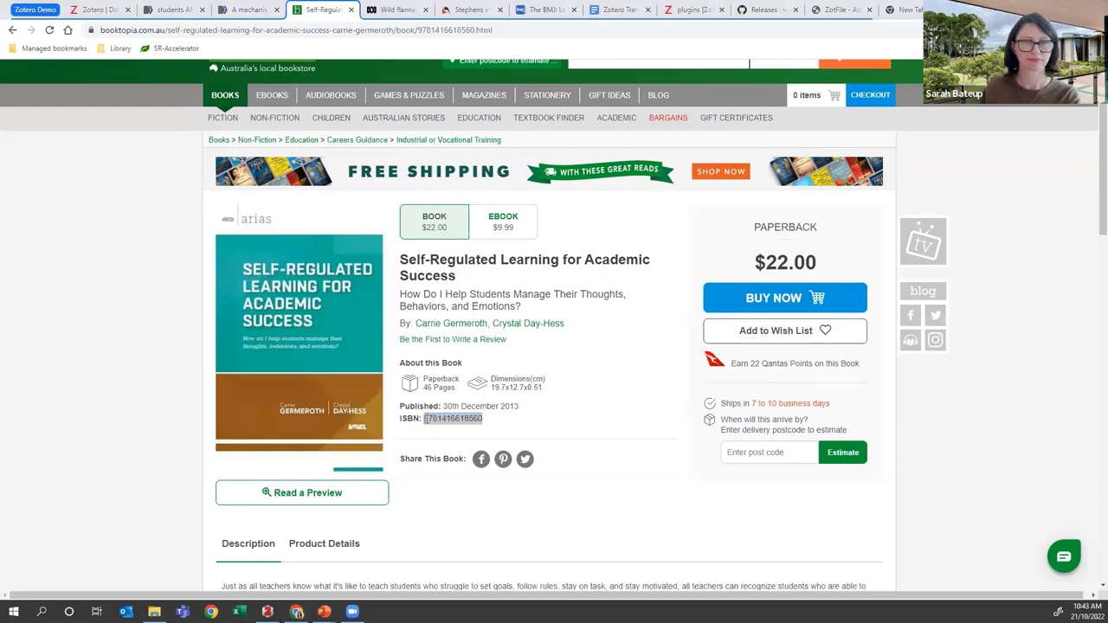
{"action": "key", "text": "alt+Tab"}
{"action": "left_click", "coordinate": [228, 33]}
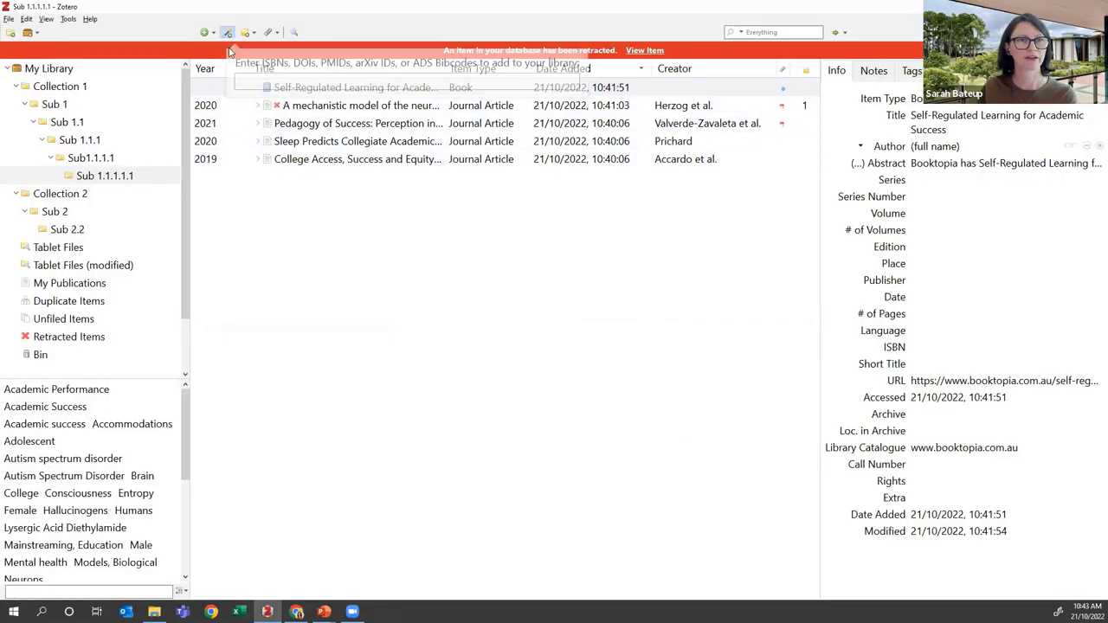
{"action": "key", "text": "ctrl+v"}
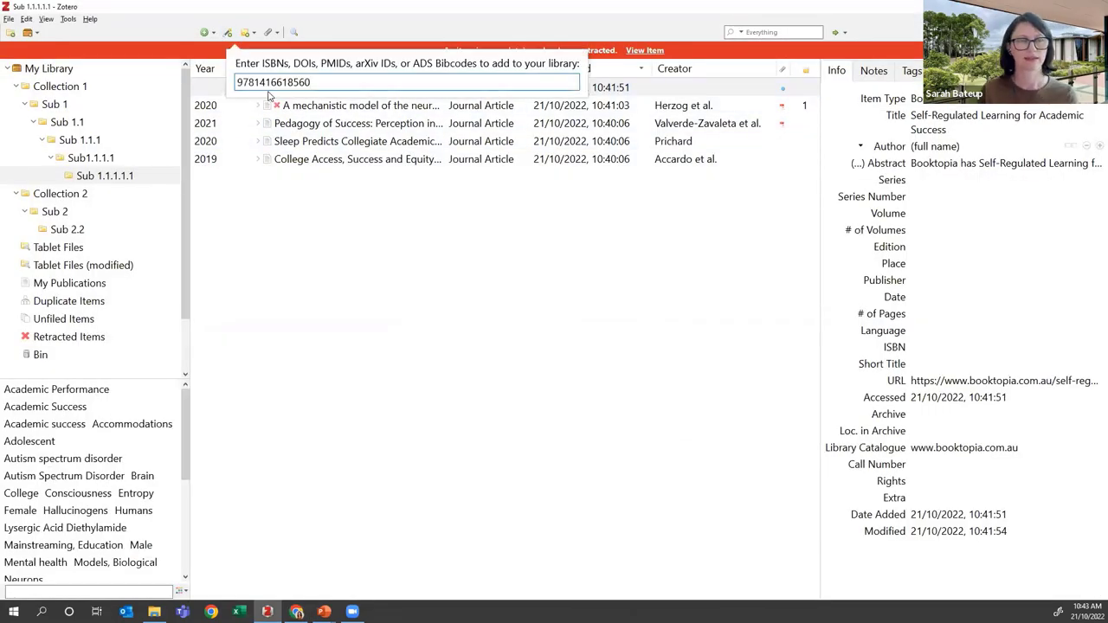
{"action": "key", "text": "Return"}
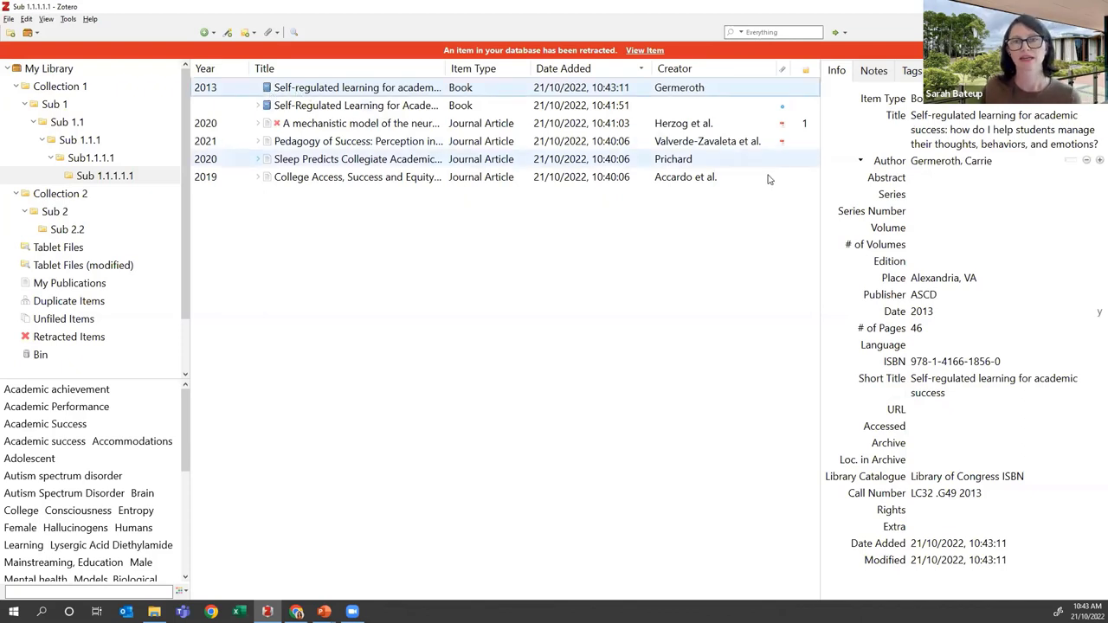
{"action": "left_click", "coordinate": [983, 161]}
{"action": "key", "text": "Return"}
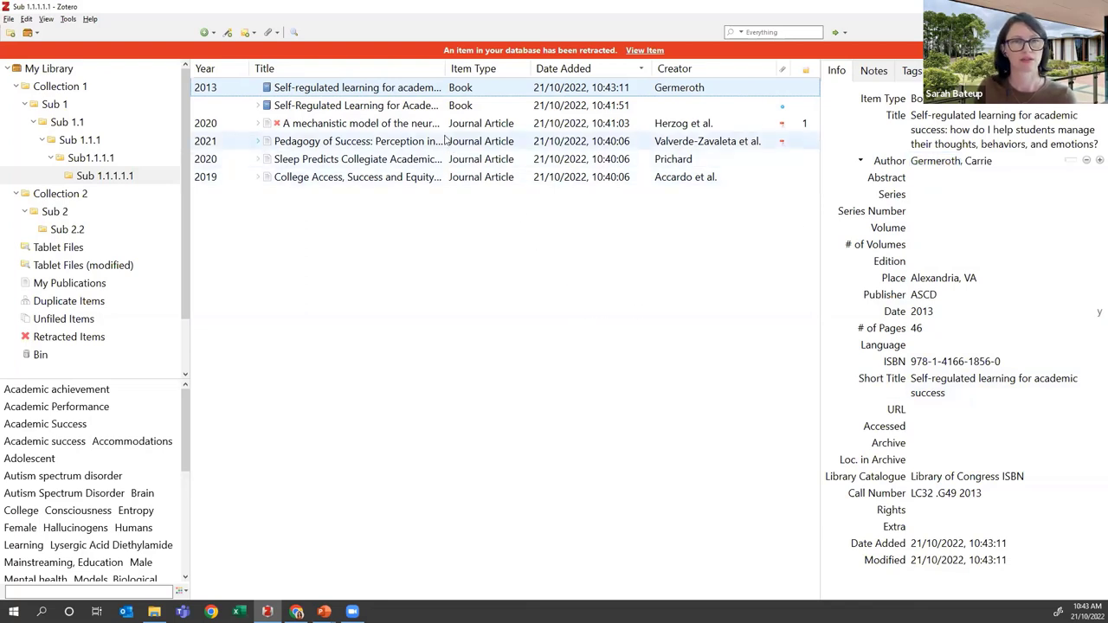
Move the incomplete book record saved from the Booktopia page to the bin and confirm
{"action": "left_click", "coordinate": [369, 108]}
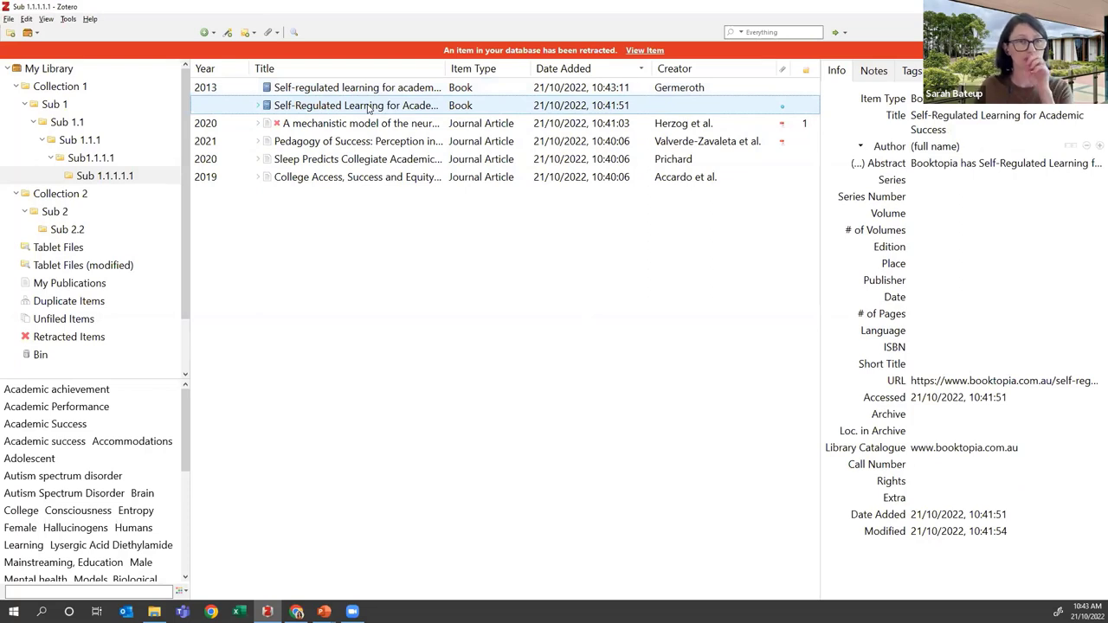
{"action": "right_click", "coordinate": [370, 107]}
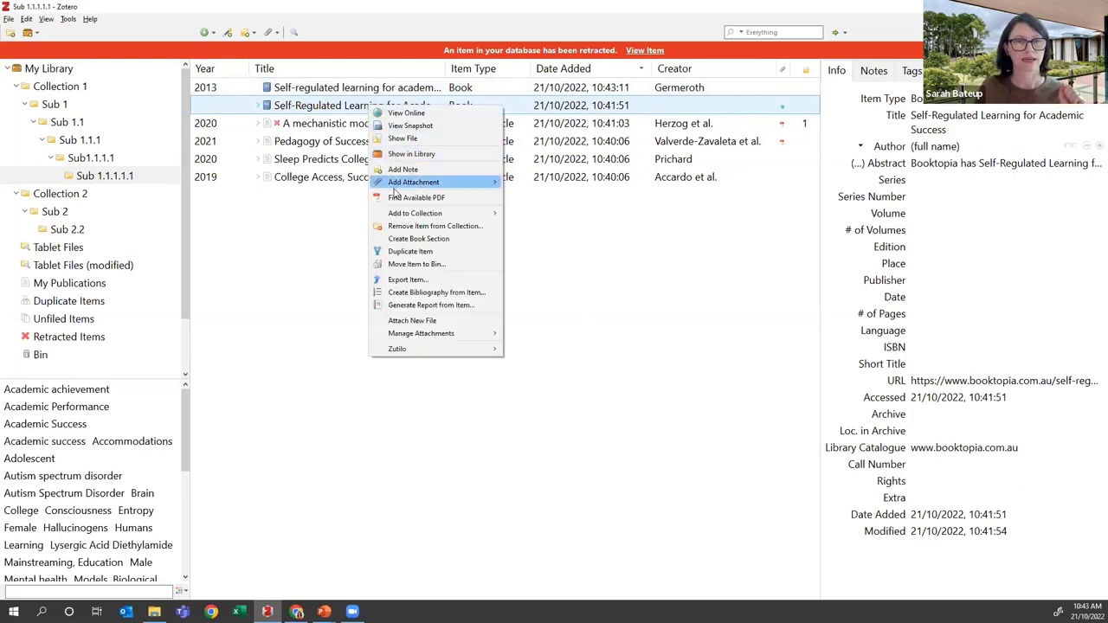
{"action": "left_click", "coordinate": [423, 265]}
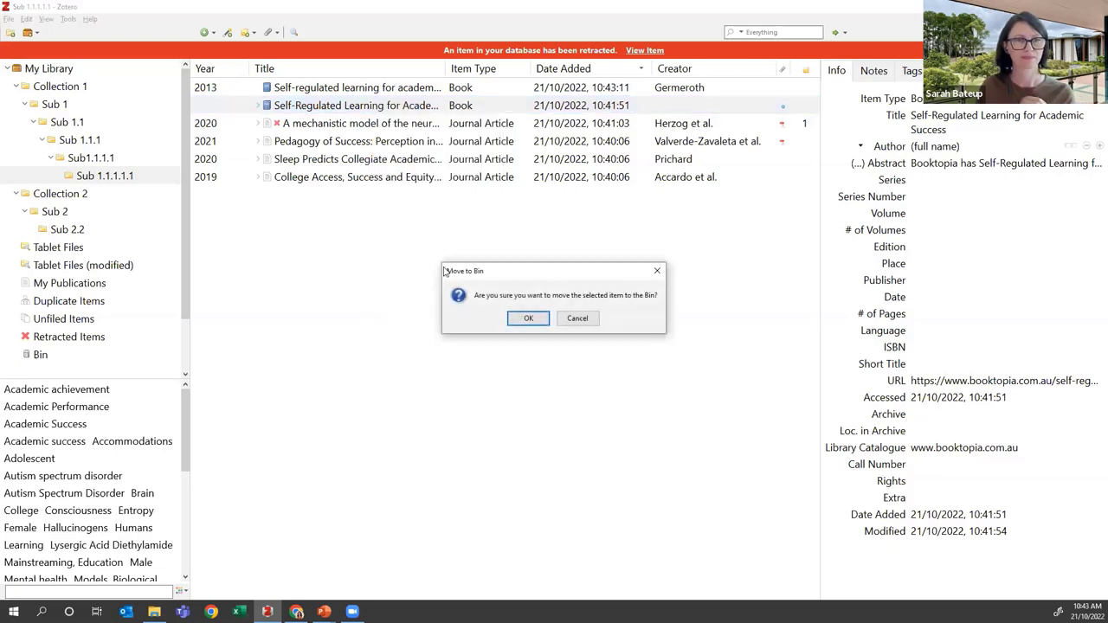
{"action": "left_click", "coordinate": [522, 317]}
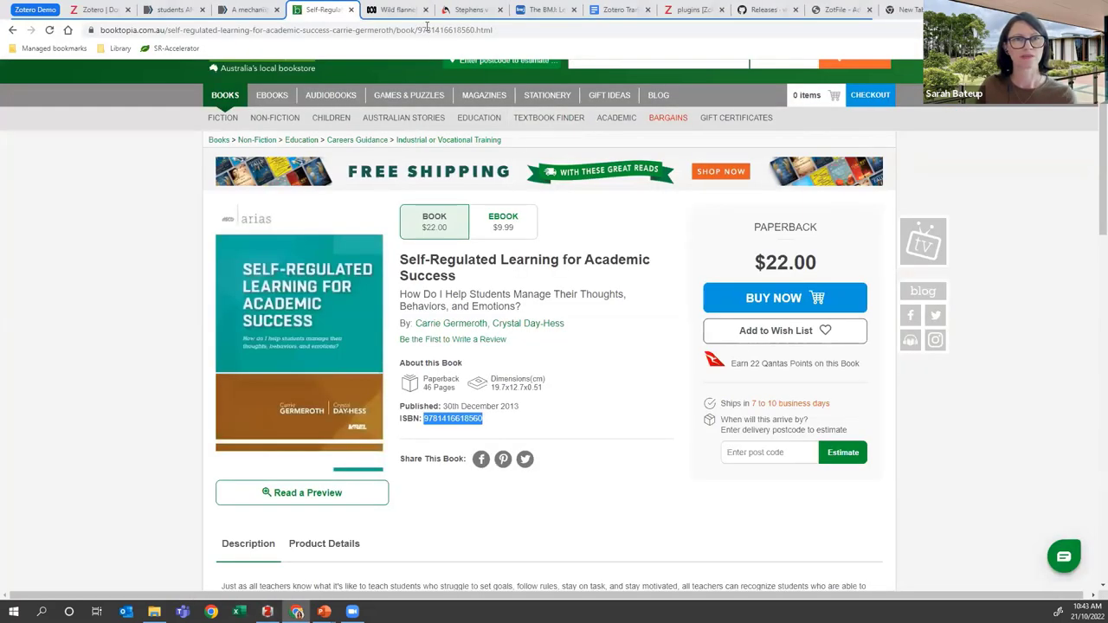
Save the ABC News article on wild flannel flowers near Port Macquarie with the connector and check it in Zotero
{"action": "left_click", "coordinate": [398, 11]}
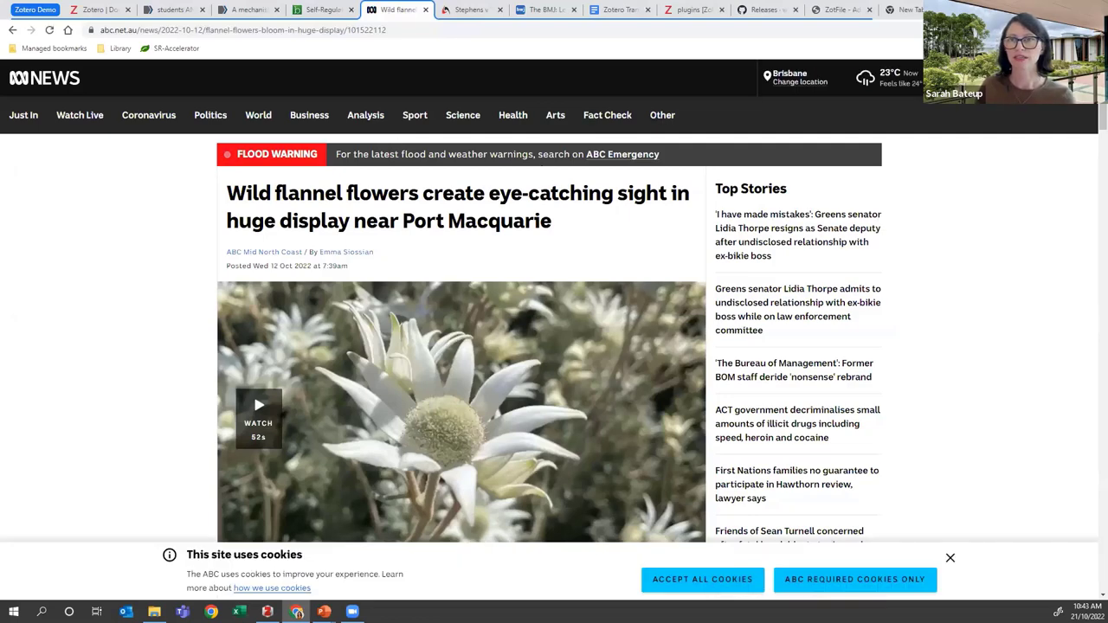
{"action": "key", "text": "ctrl+shift+s"}
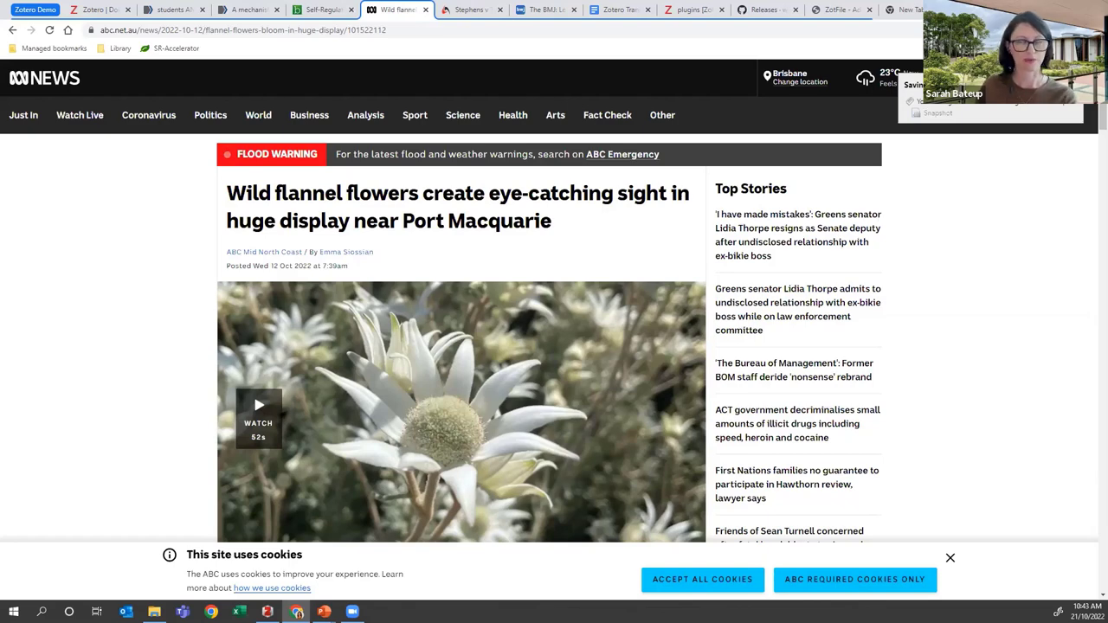
{"action": "left_click", "coordinate": [268, 612]}
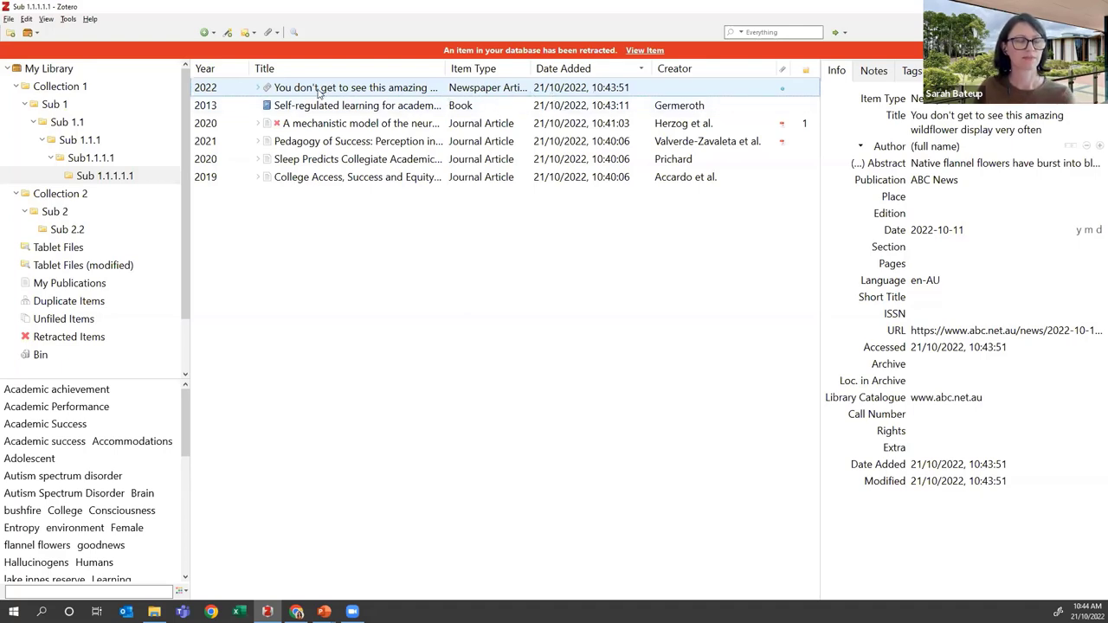
Open the news article's stored snapshot from Zotero and examine the page and its local file path in the browser
{"action": "left_click", "coordinate": [259, 88]}
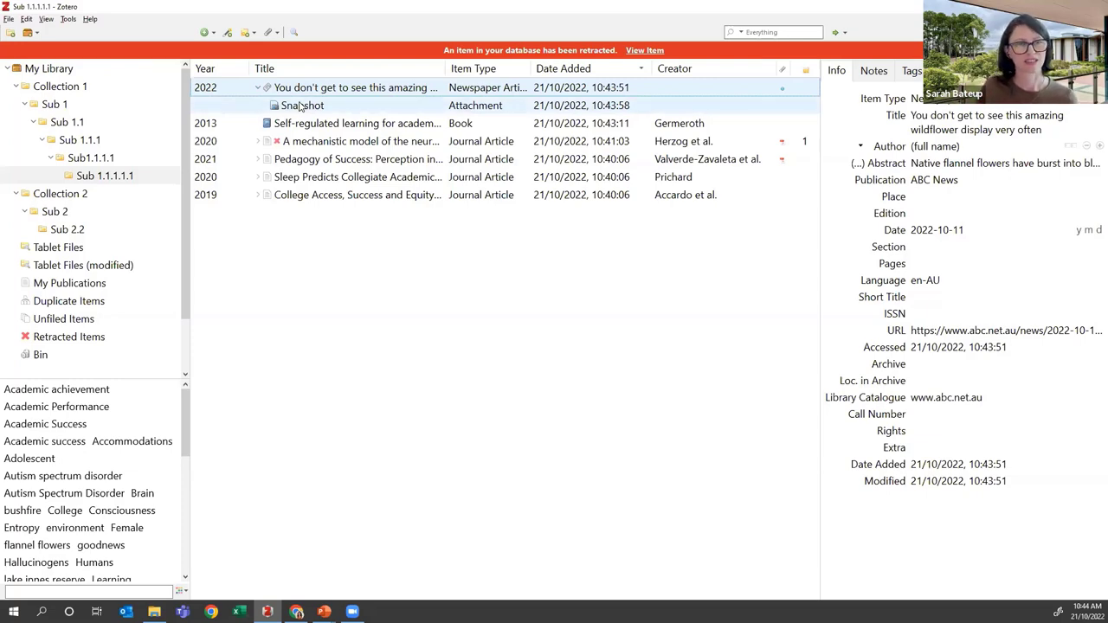
{"action": "left_click", "coordinate": [301, 106]}
{"action": "double_click", "coordinate": [302, 106]}
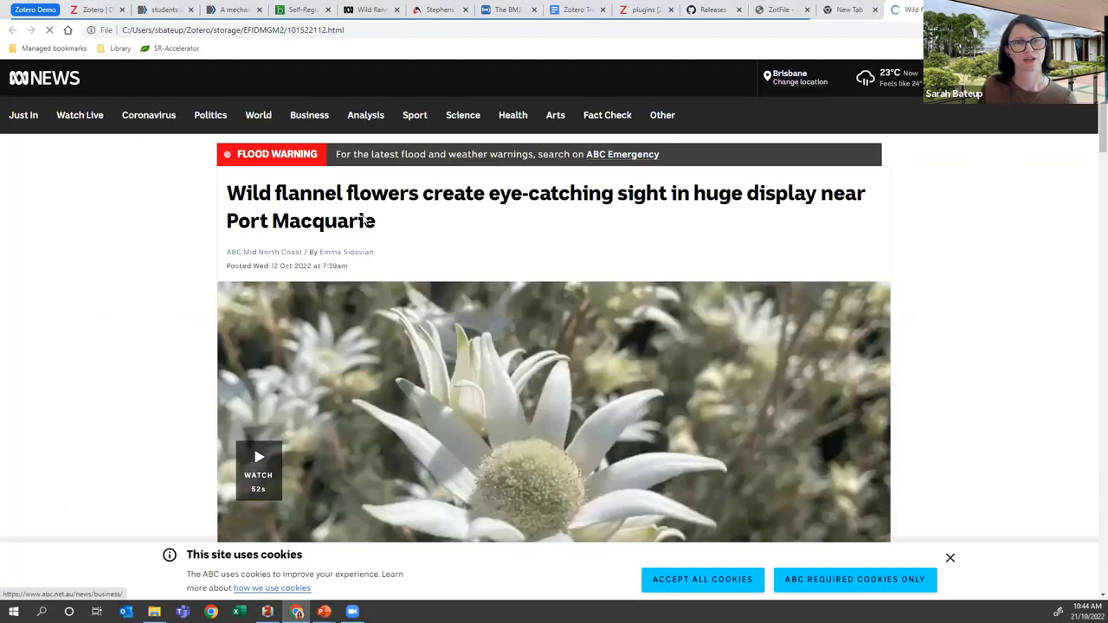
{"action": "scroll", "coordinate": [196, 286], "scroll_direction": "down", "scroll_amount": 2}
{"action": "scroll", "coordinate": [196, 287], "scroll_direction": "up", "scroll_amount": 2}
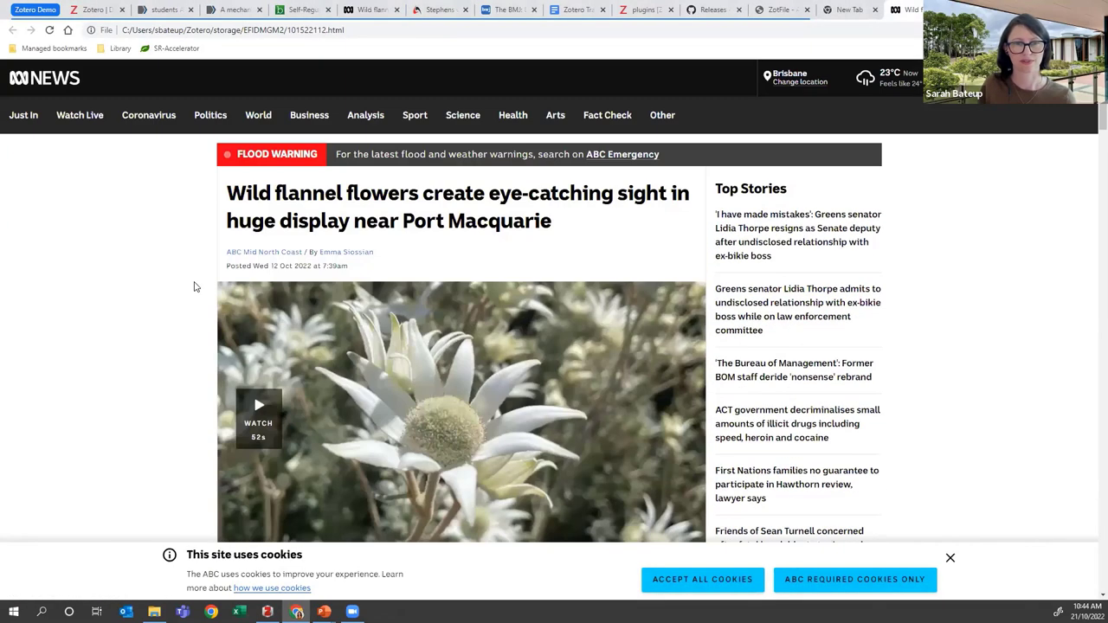
{"action": "left_click", "coordinate": [132, 31]}
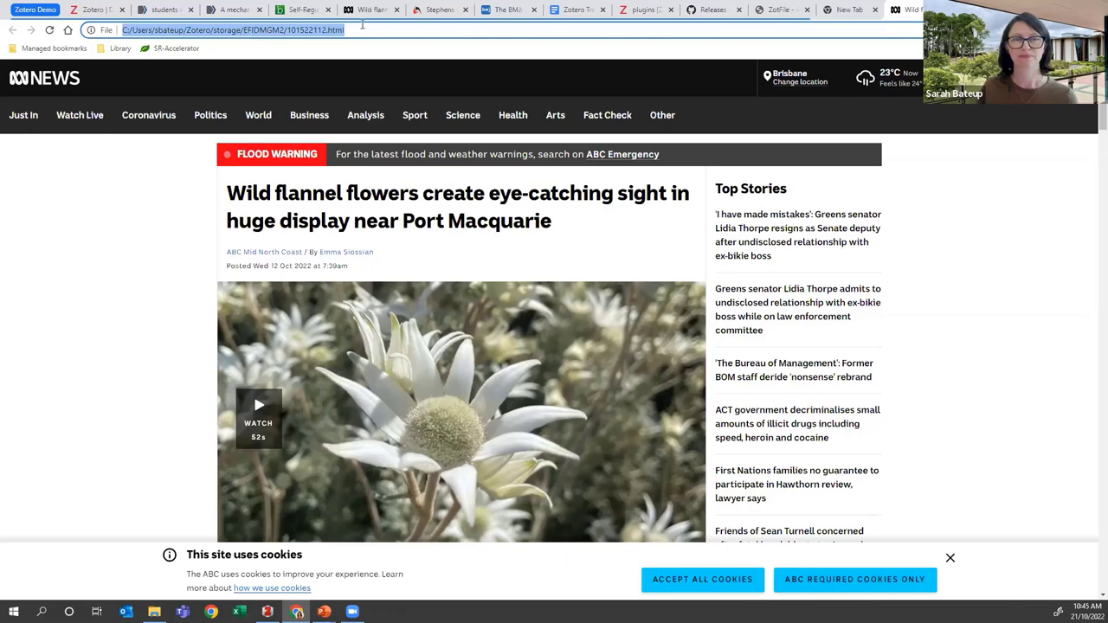
Save the AustLII High Court case [2022] HCA 31 with the connector and show its snapshot attachment in Zotero
{"action": "left_click", "coordinate": [432, 10]}
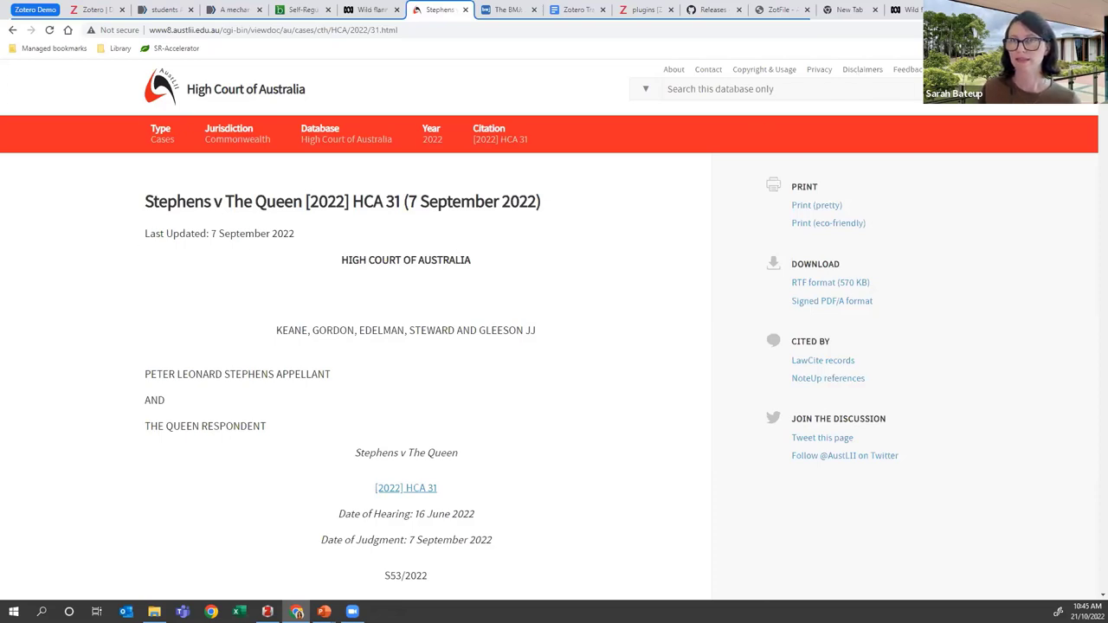
{"action": "key", "text": "ctrl+shift+s"}
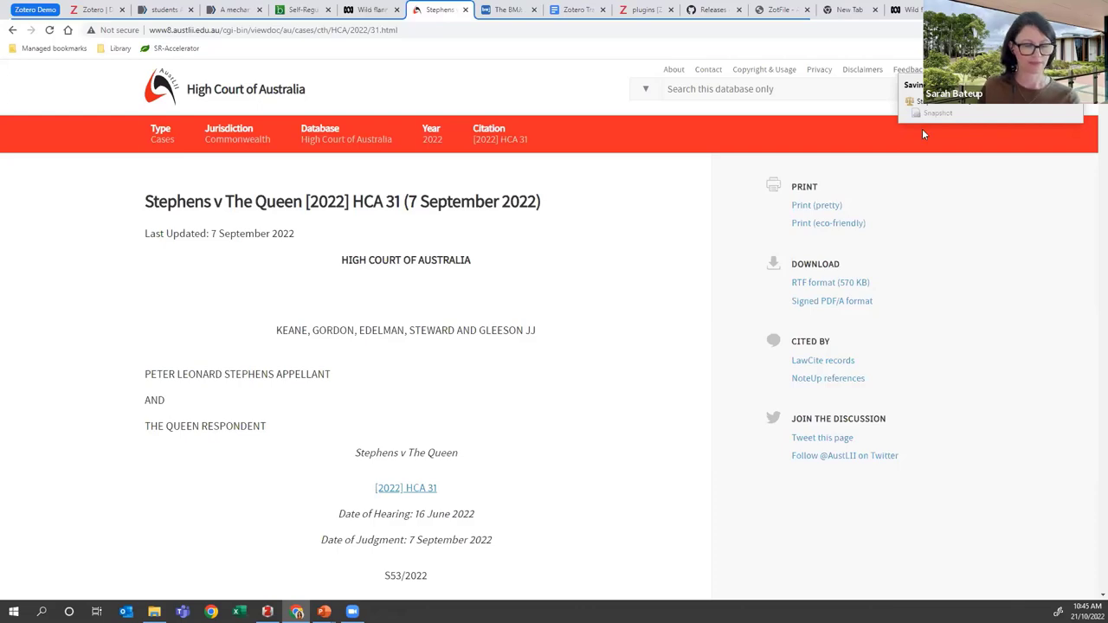
{"action": "key", "text": "alt+Tab"}
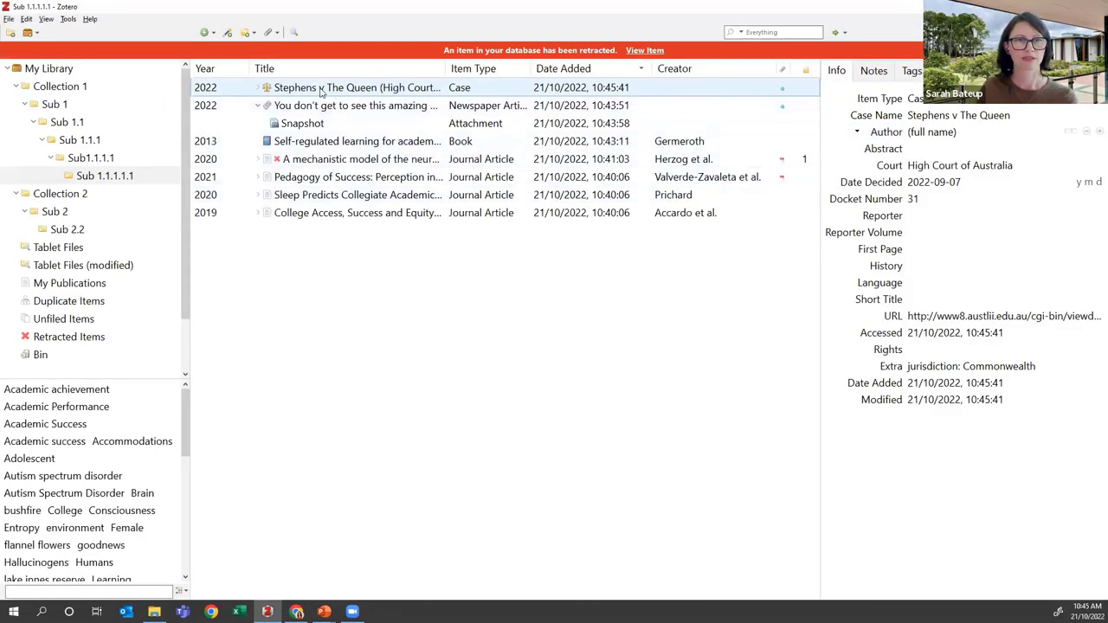
{"action": "left_click", "coordinate": [260, 88]}
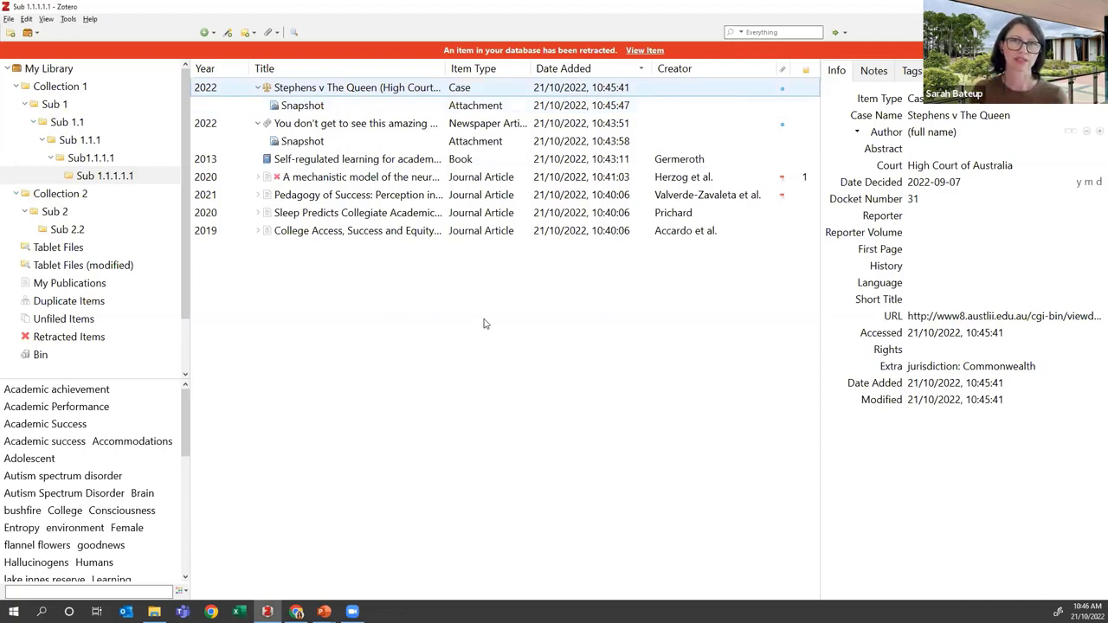
Start a new Zotero feed from a URL and copy the RSS link address from the BMJ home page in the browser
{"action": "left_click", "coordinate": [32, 37]}
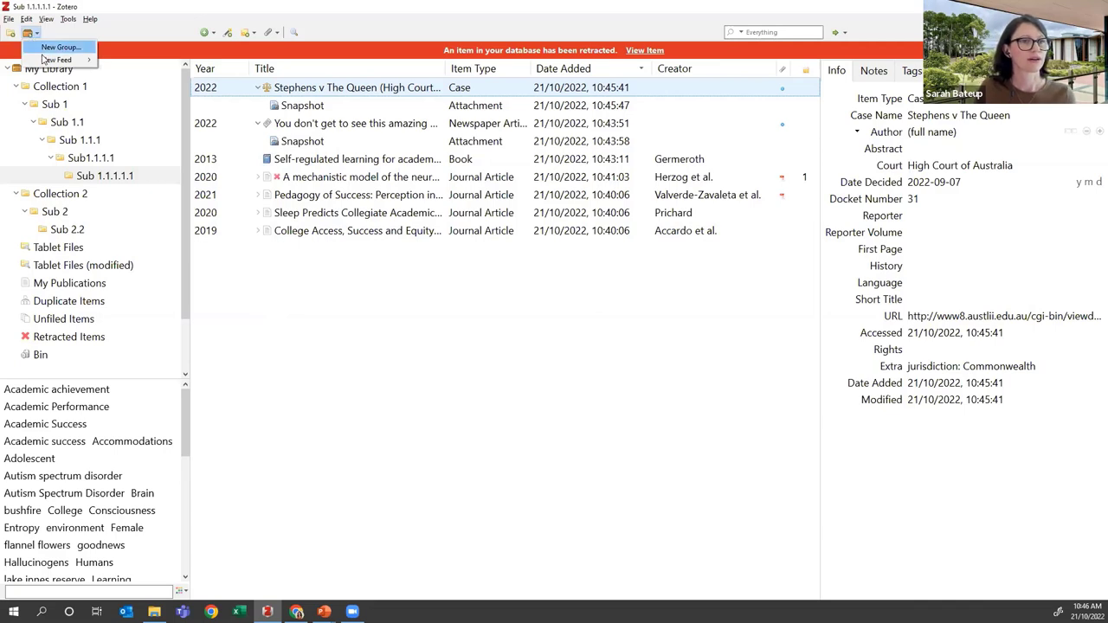
{"action": "mouse_move", "coordinate": [43, 61]}
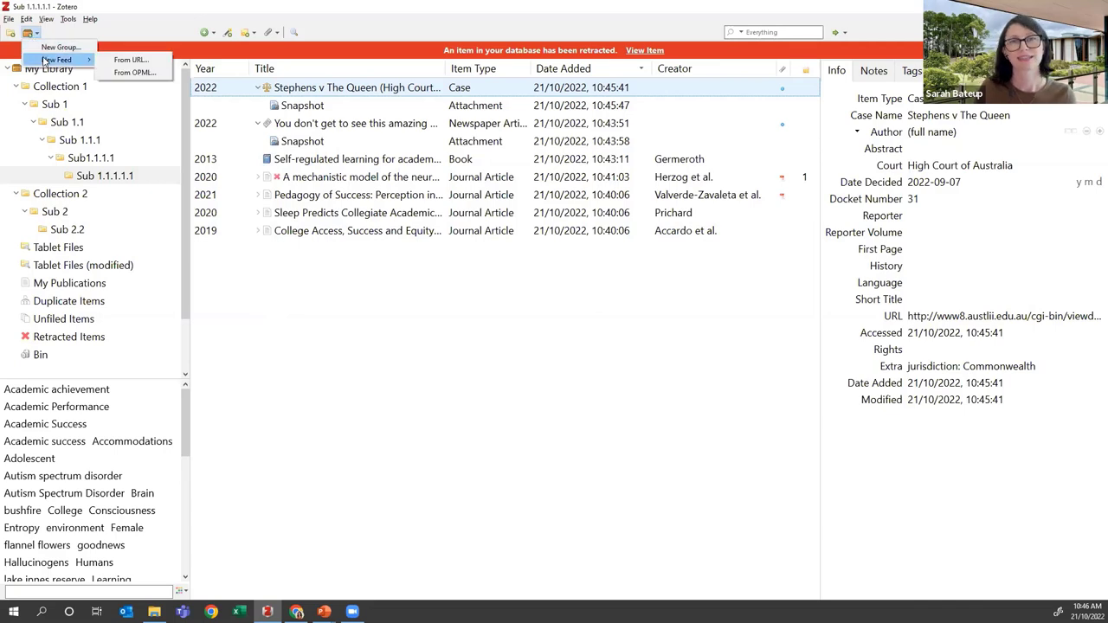
{"action": "left_click", "coordinate": [126, 63]}
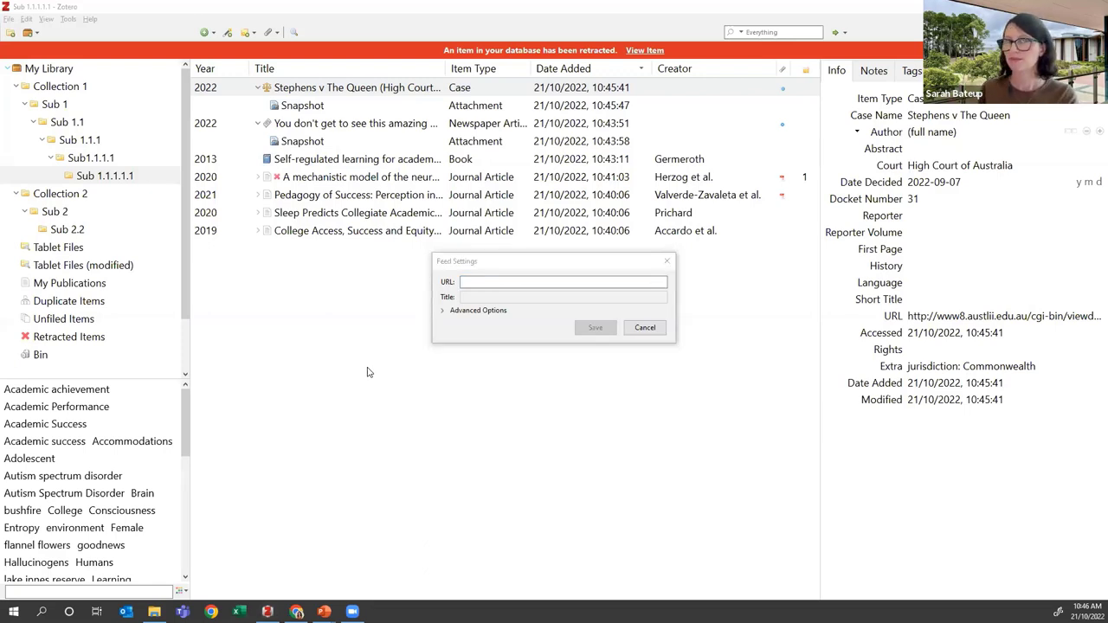
{"action": "key", "text": "alt+Tab"}
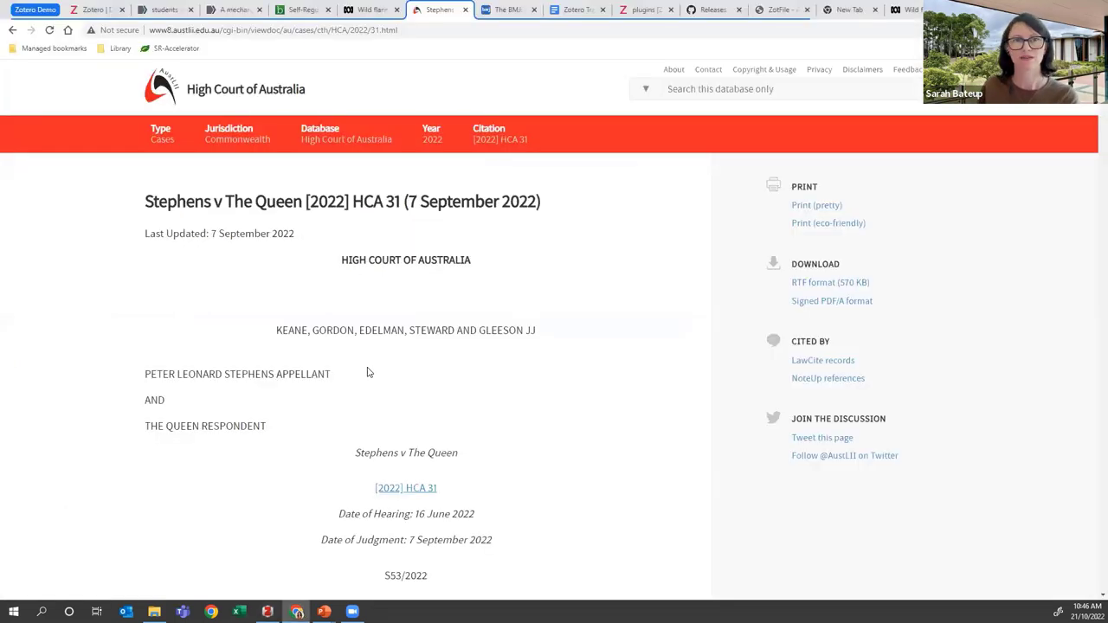
{"action": "left_click", "coordinate": [490, 13]}
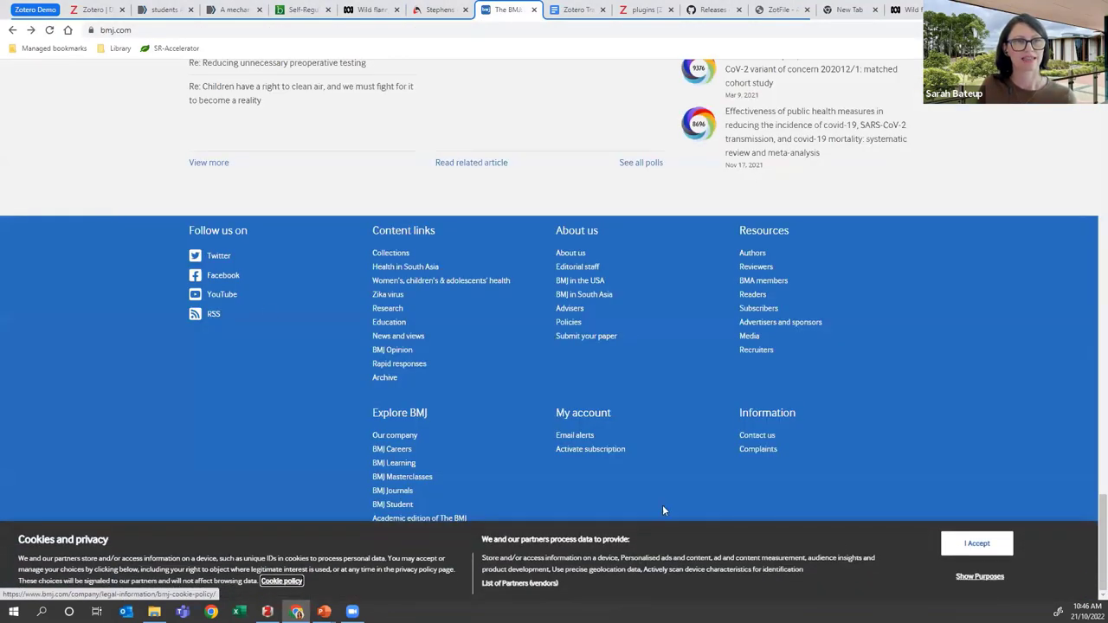
{"action": "left_click", "coordinate": [977, 544]}
{"action": "scroll", "coordinate": [144, 351], "scroll_direction": "down", "scroll_amount": 3}
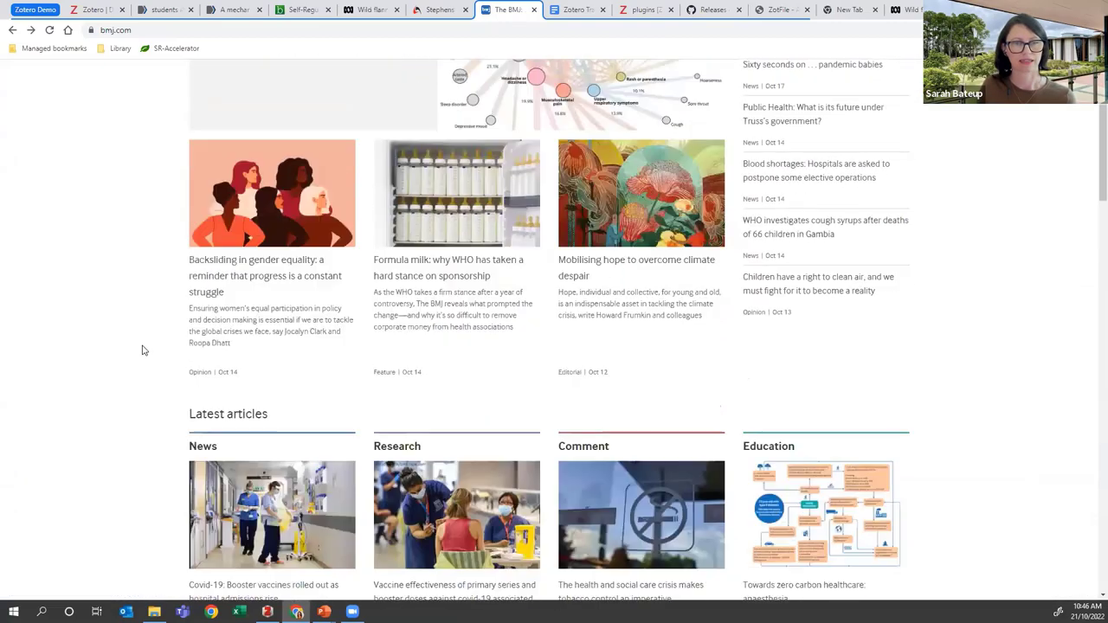
{"action": "scroll", "coordinate": [144, 350], "scroll_direction": "down", "scroll_amount": 20}
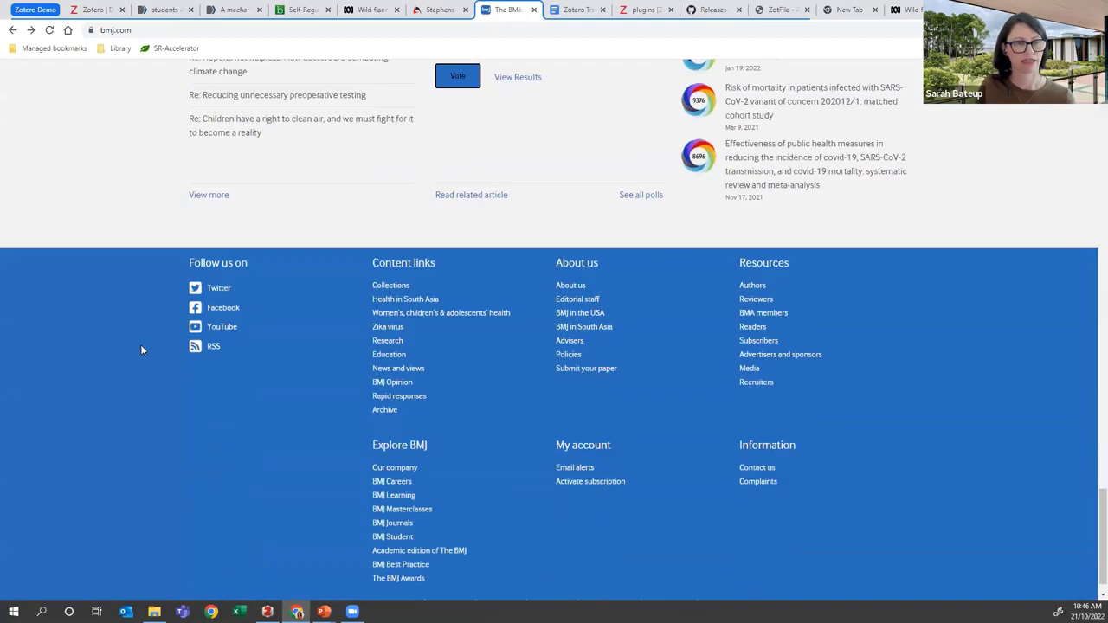
{"action": "scroll", "coordinate": [142, 350], "scroll_direction": "down", "scroll_amount": 1}
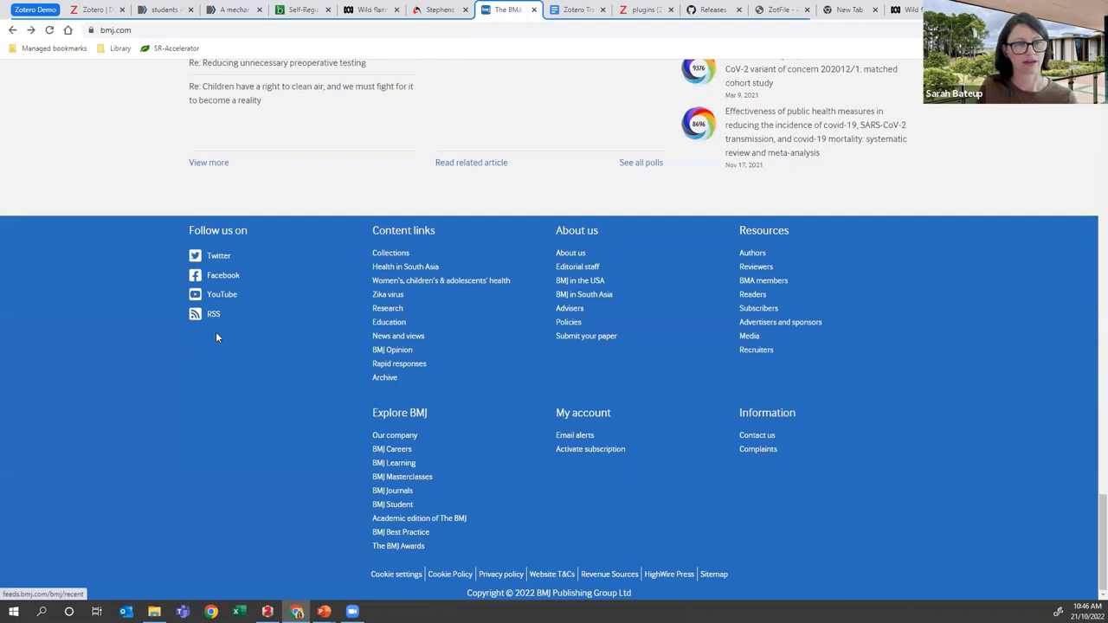
{"action": "right_click", "coordinate": [209, 315]}
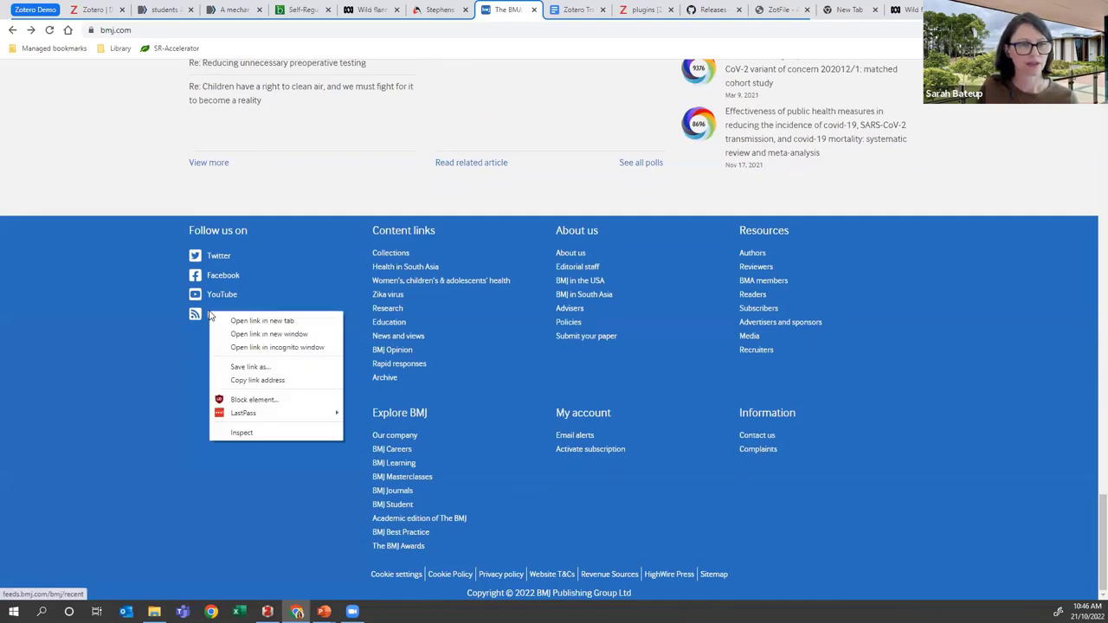
{"action": "left_click", "coordinate": [250, 379]}
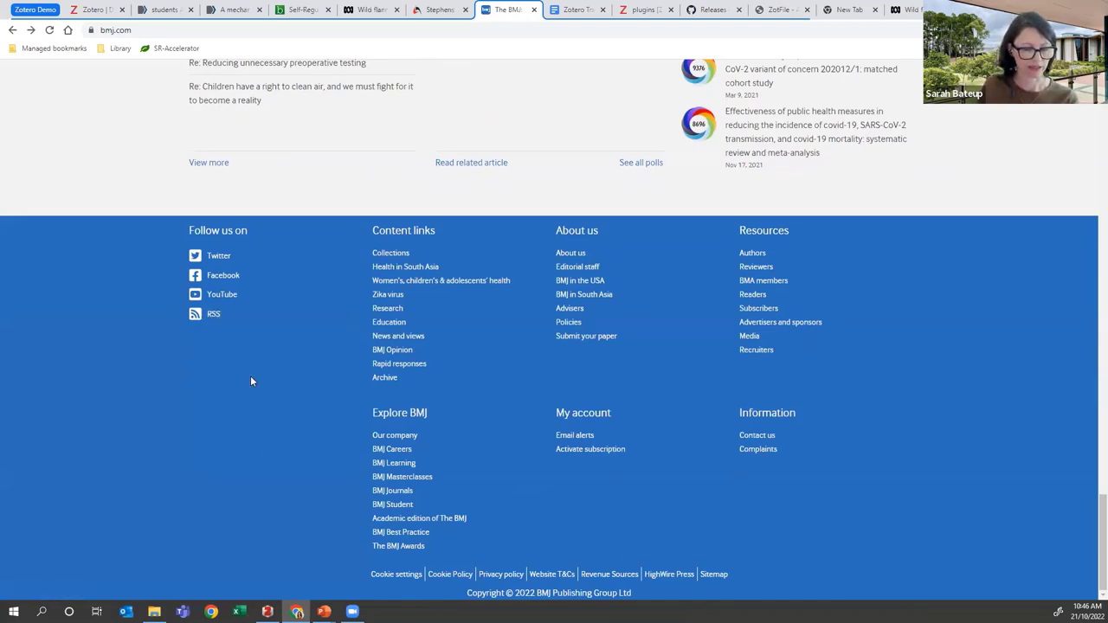
{"action": "key", "text": "alt+Tab"}
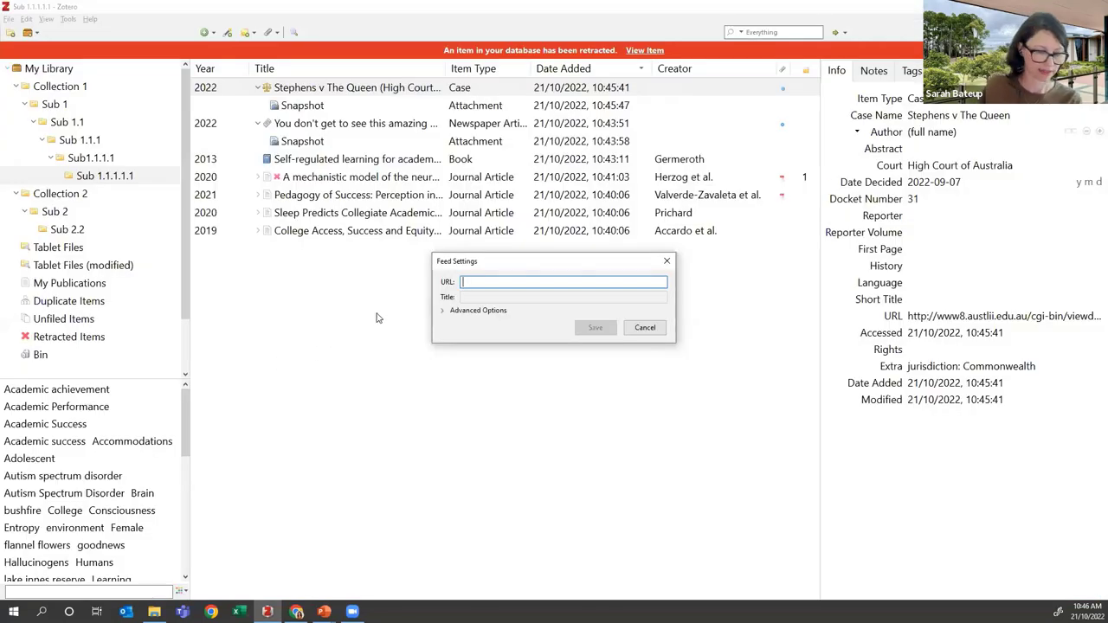
{"action": "type", "text": "http://feeds.bmj.com/bmj/recent"}
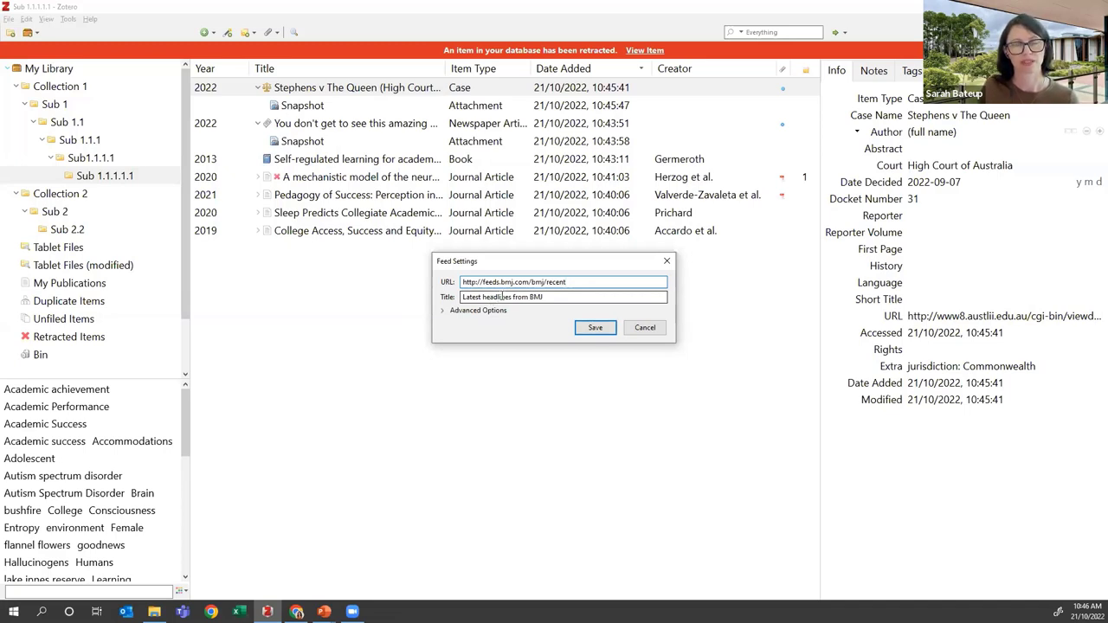
{"action": "left_click", "coordinate": [442, 314]}
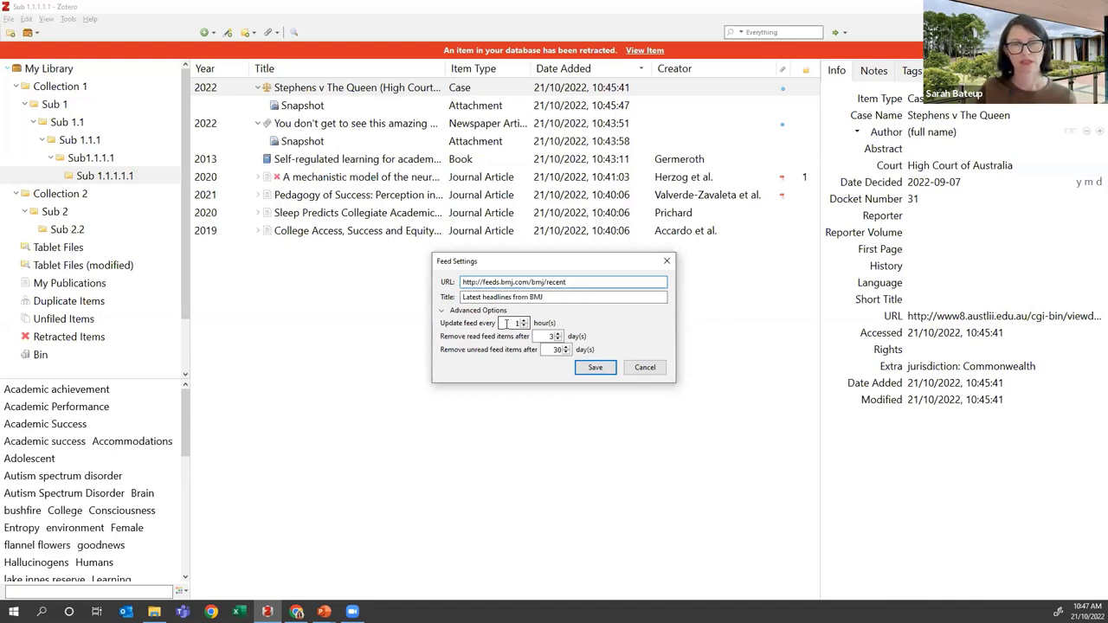
{"action": "left_click", "coordinate": [596, 370]}
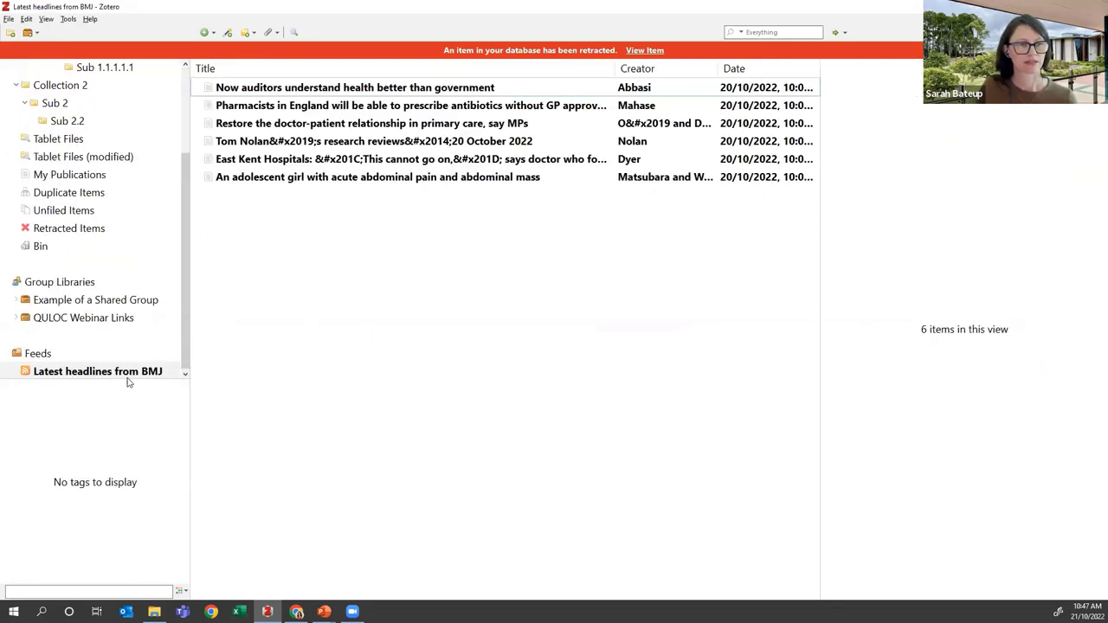
Collapse the tag selector, then add the BMJ feed article "Now auditors understand health better than government" to Sub1.1.1.1 and expand its attachments
{"action": "left_click_drag", "start_coordinate": [125, 381], "coordinate": [94, 560]}
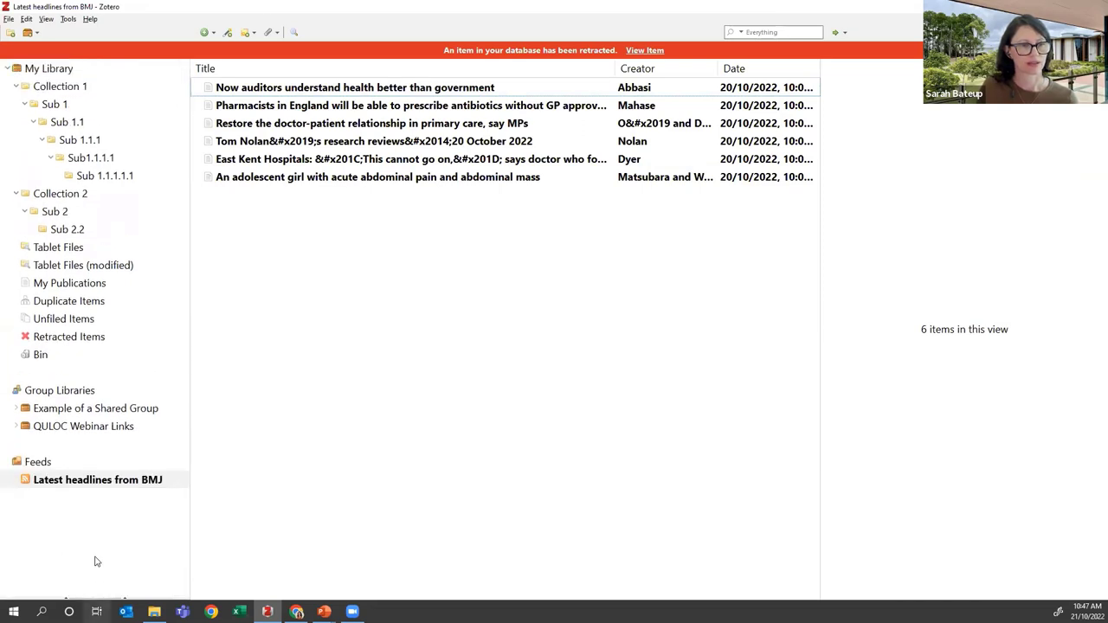
{"action": "left_click", "coordinate": [88, 481]}
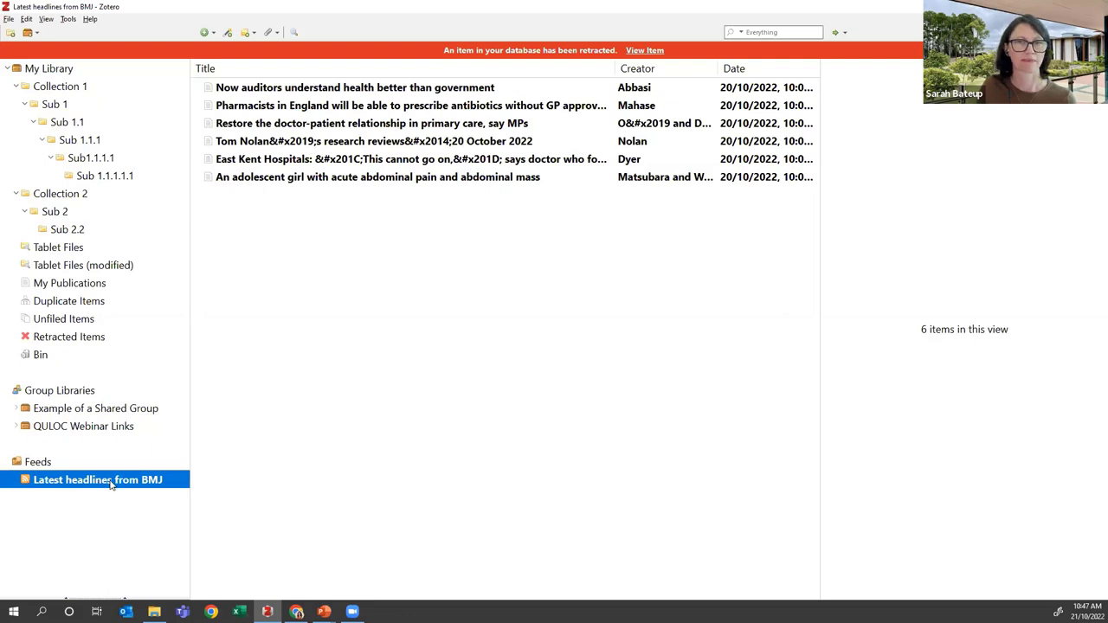
{"action": "left_click", "coordinate": [296, 86]}
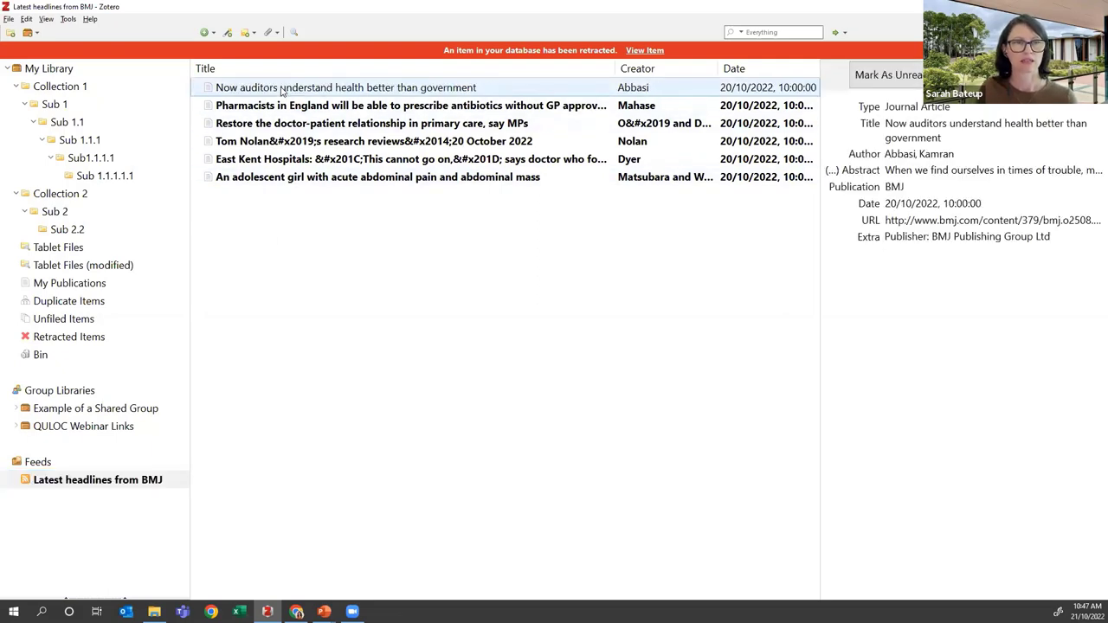
{"action": "left_click_drag", "start_coordinate": [277, 91], "coordinate": [100, 159]}
{"action": "left_click", "coordinate": [101, 158]}
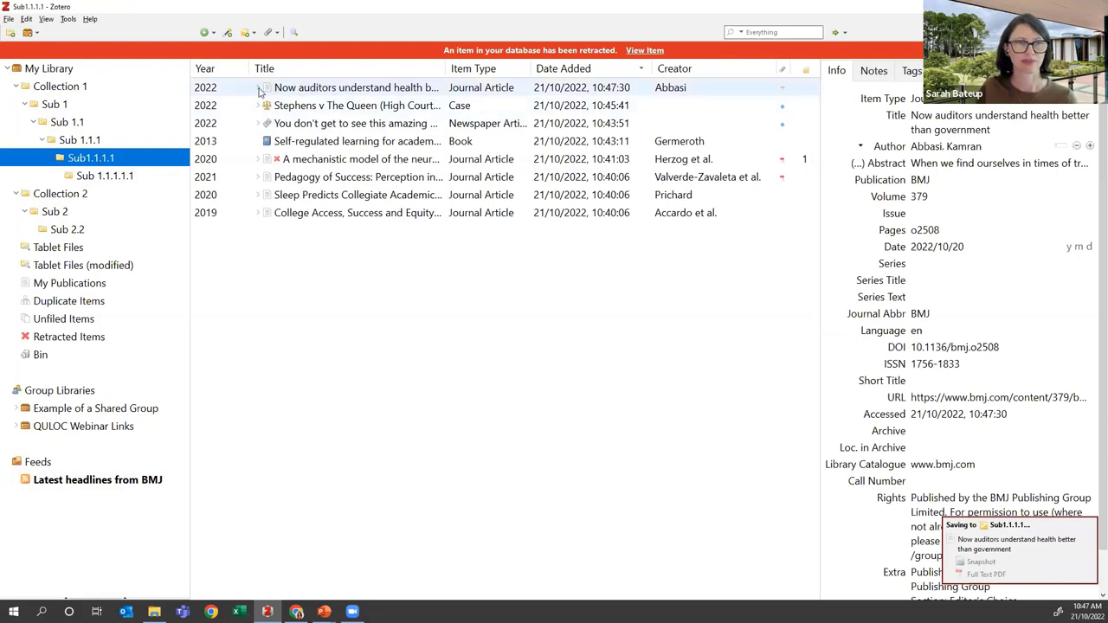
{"action": "left_click", "coordinate": [259, 89]}
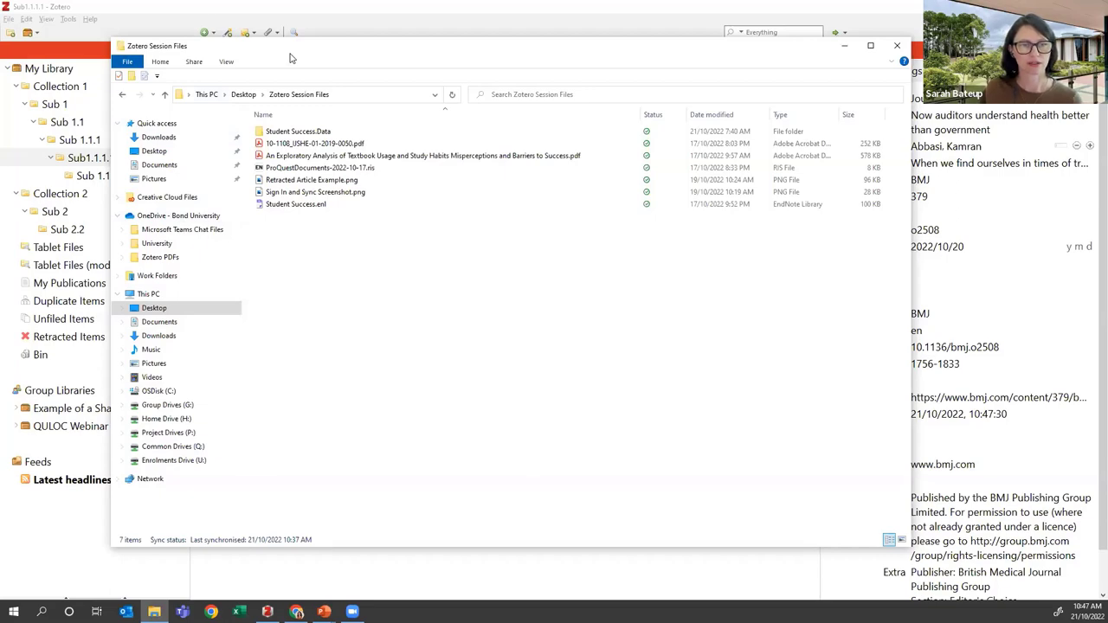
Move the file window clear of the item list and add 10-1108_IJSHE-01-2019-0050.pdf from Zotero Session Files to the Sub1.1.1.1 collection
{"action": "left_click_drag", "start_coordinate": [291, 58], "coordinate": [322, 344]}
{"action": "left_click_drag", "start_coordinate": [346, 429], "coordinate": [329, 308]}
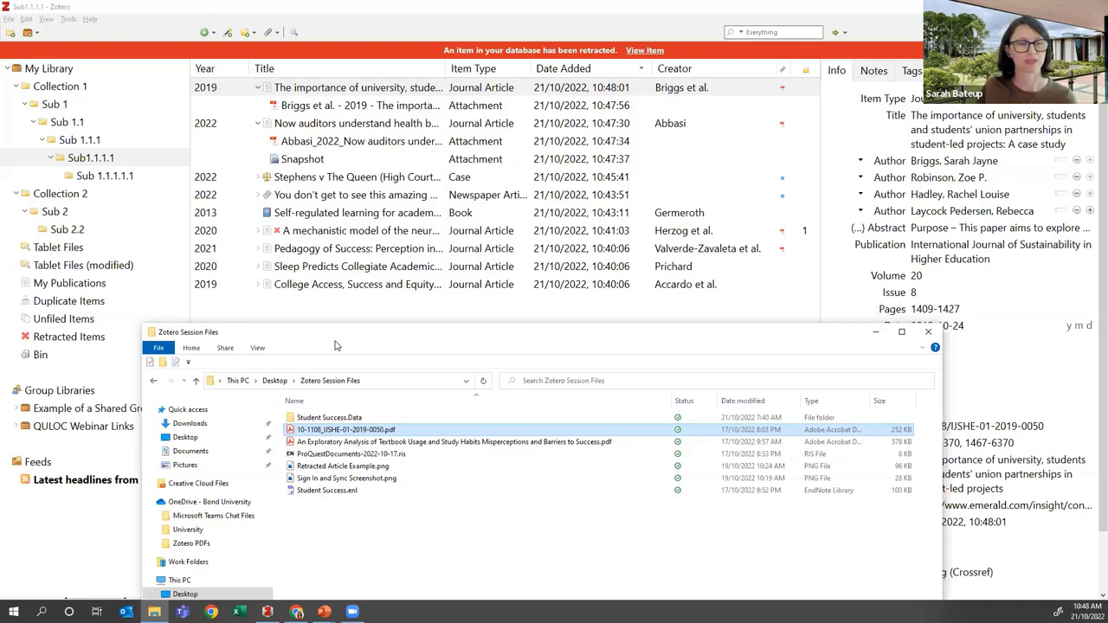
Open Student Success.enl in EndNote and start exporting all its references to the Student Success.Data folder inside Zotero Session Files
{"action": "double_click", "coordinate": [327, 491]}
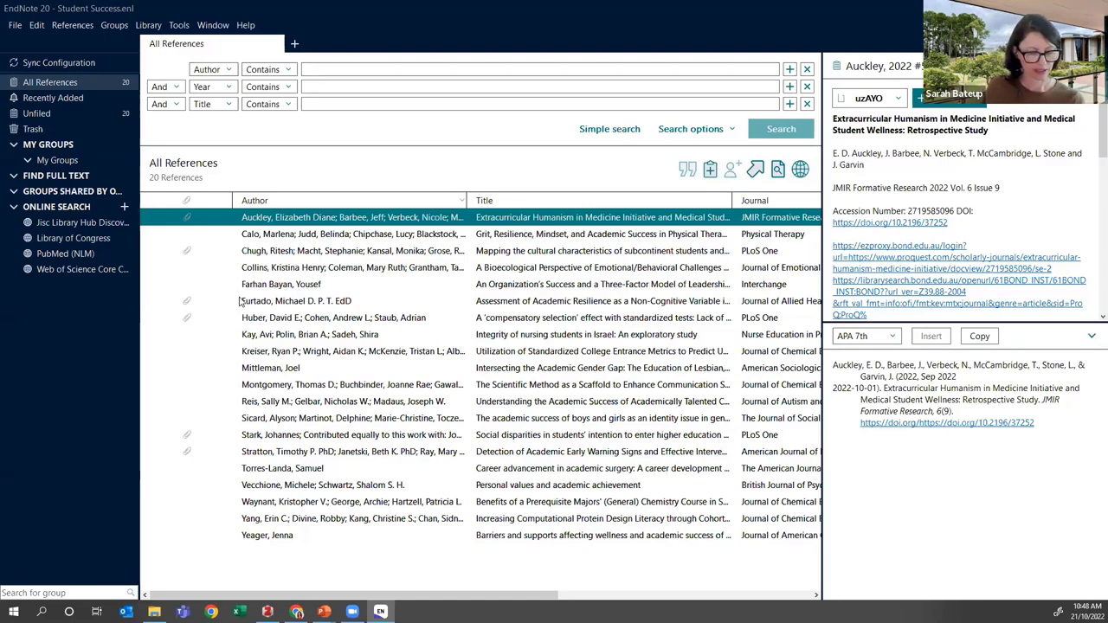
{"action": "key", "text": "ctrl+a"}
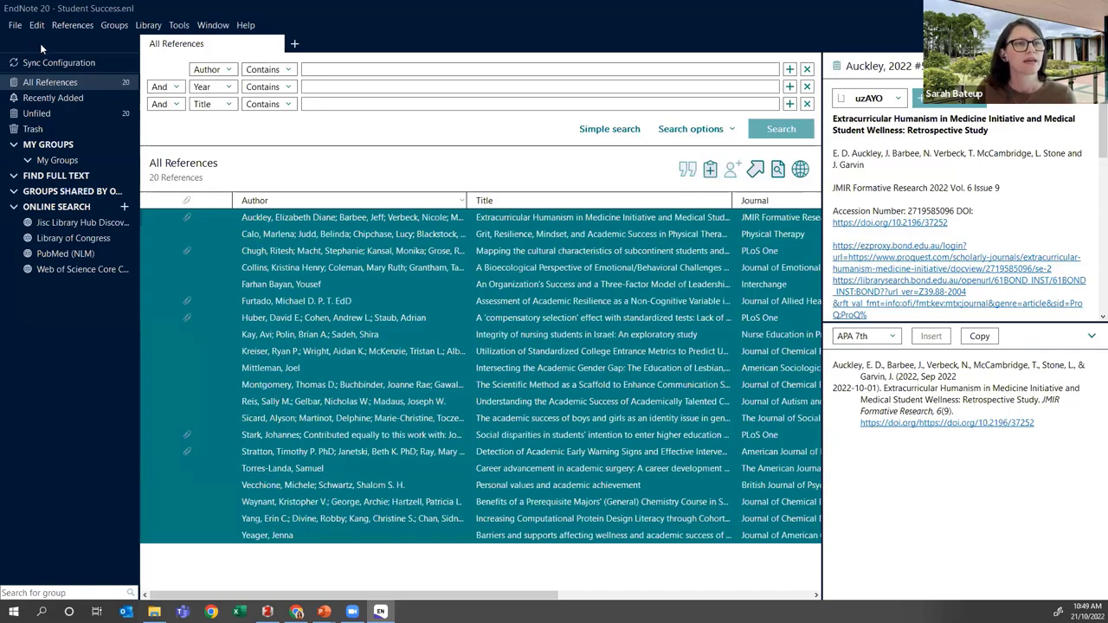
{"action": "left_click", "coordinate": [15, 25]}
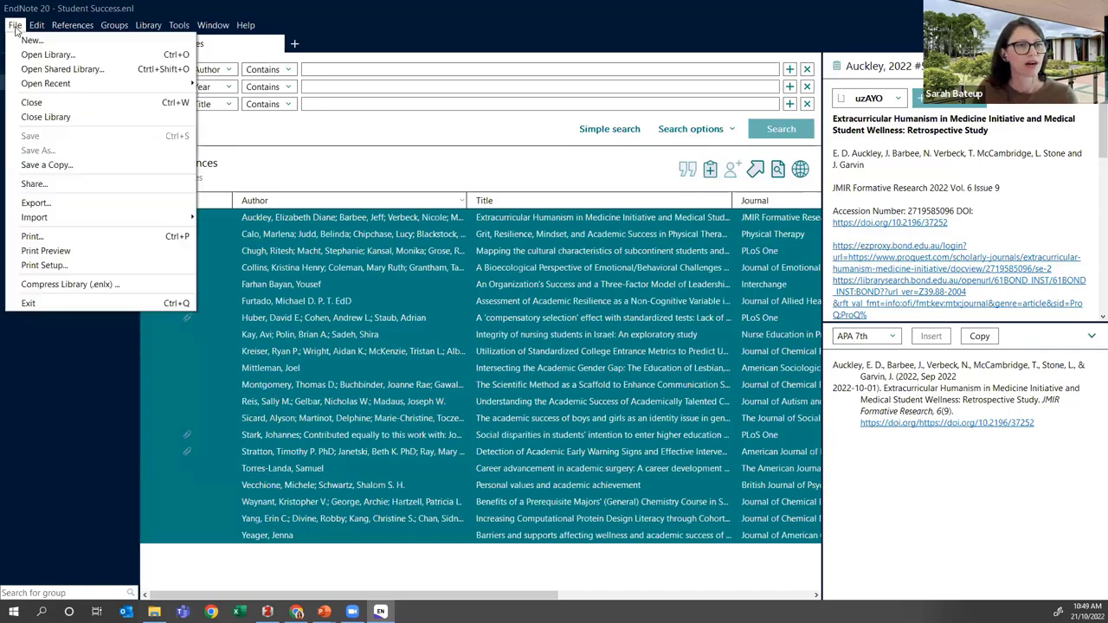
{"action": "left_click", "coordinate": [46, 202]}
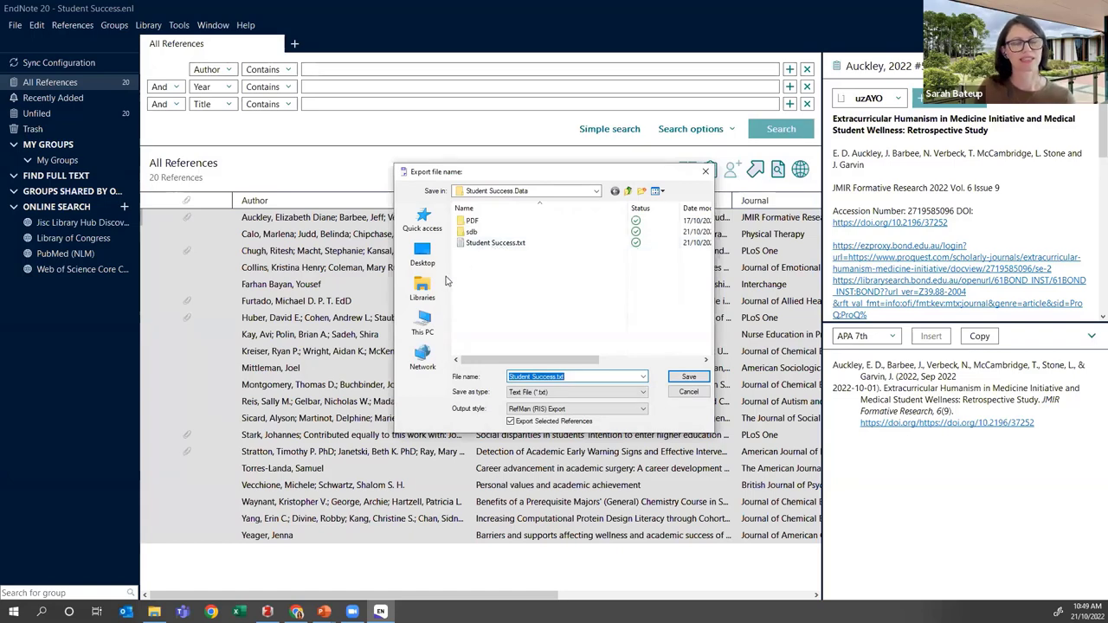
{"action": "left_click", "coordinate": [425, 257]}
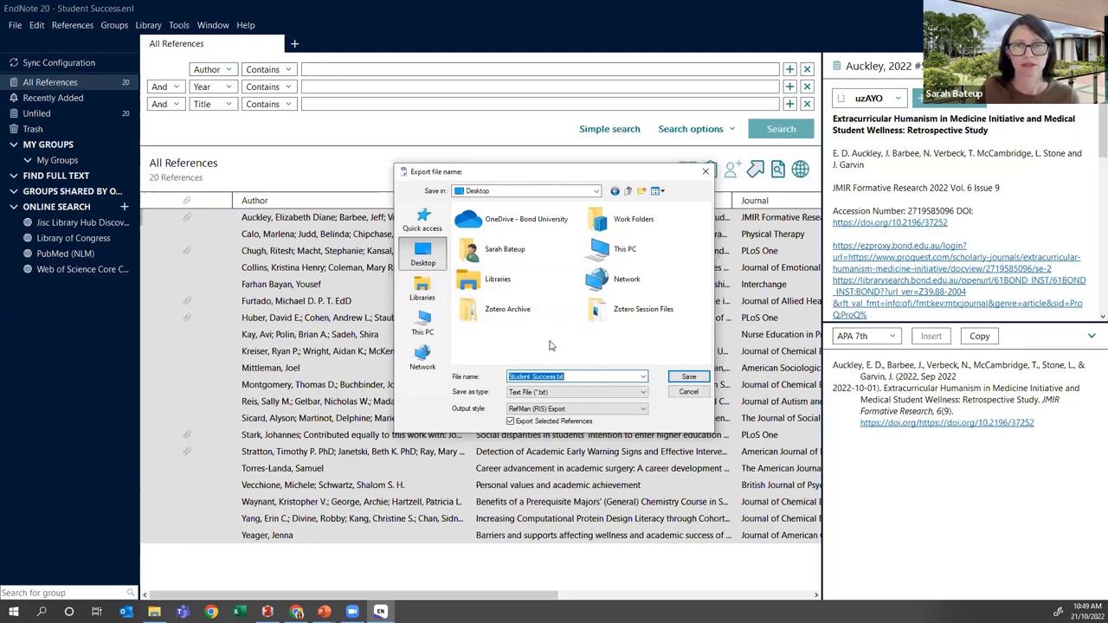
{"action": "double_click", "coordinate": [620, 314]}
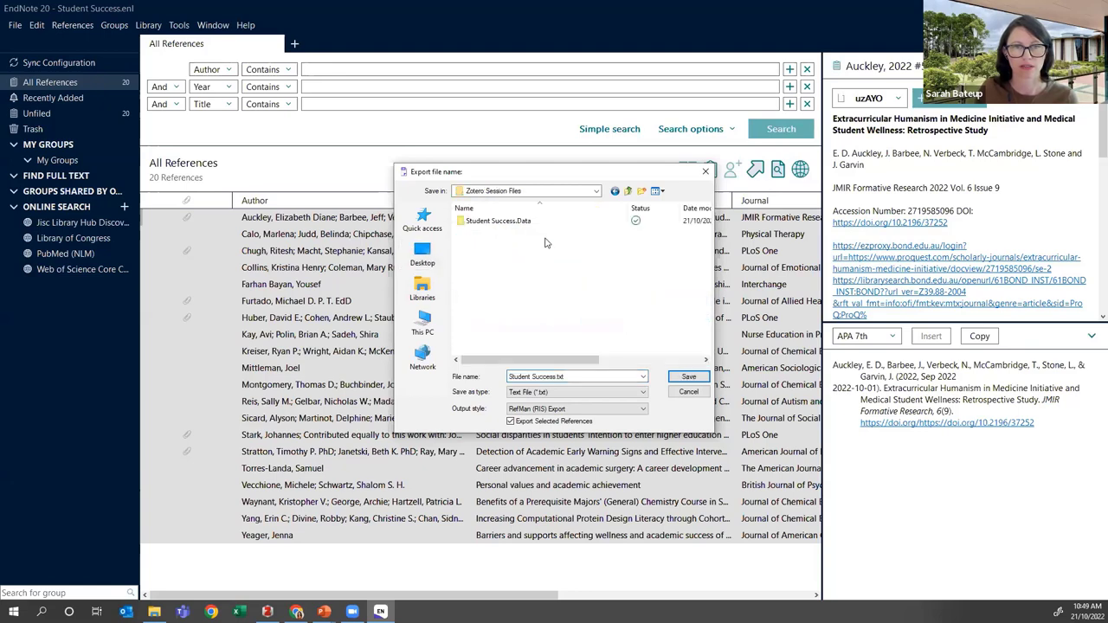
{"action": "double_click", "coordinate": [474, 223]}
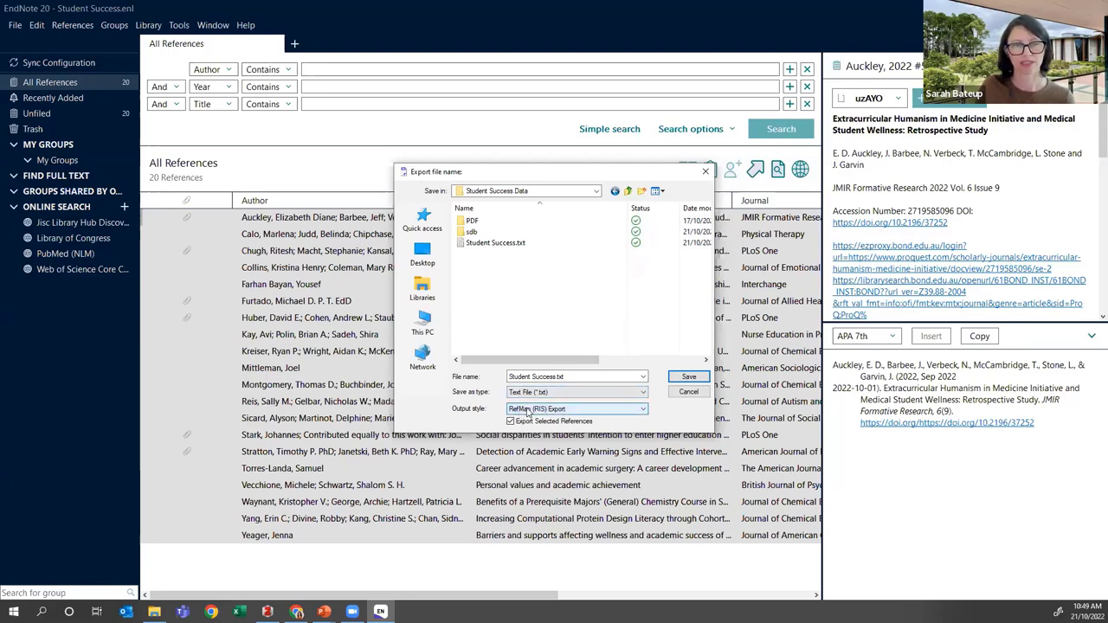
Search the output styles for "ris", choose RefMan (RIS) Export for the EndNote export and cancel the export
{"action": "left_click", "coordinate": [644, 411]}
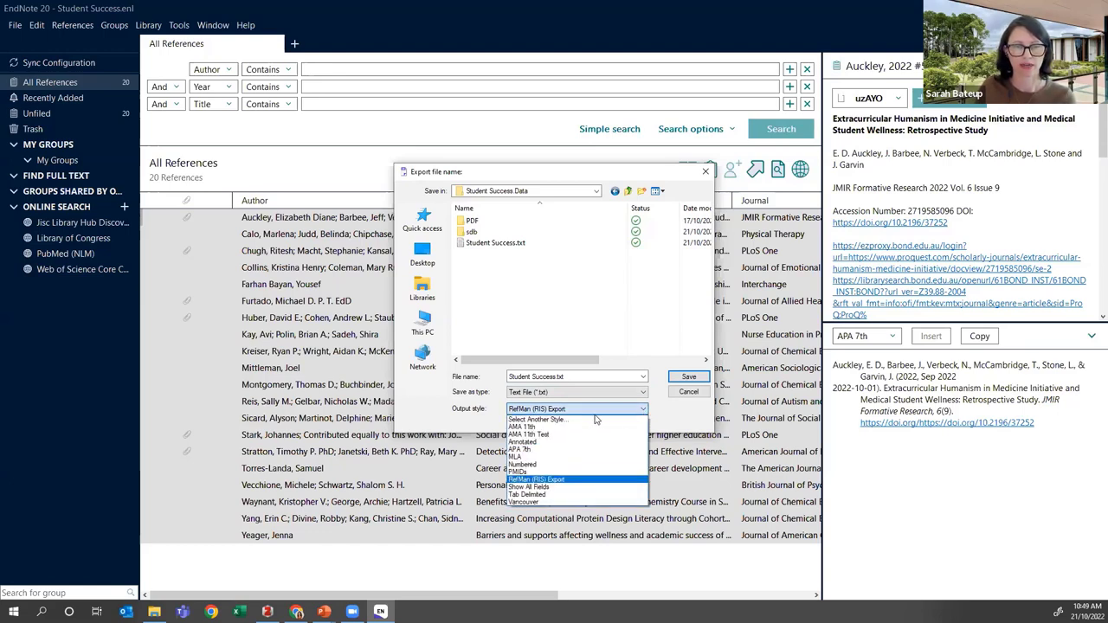
{"action": "left_click", "coordinate": [539, 420]}
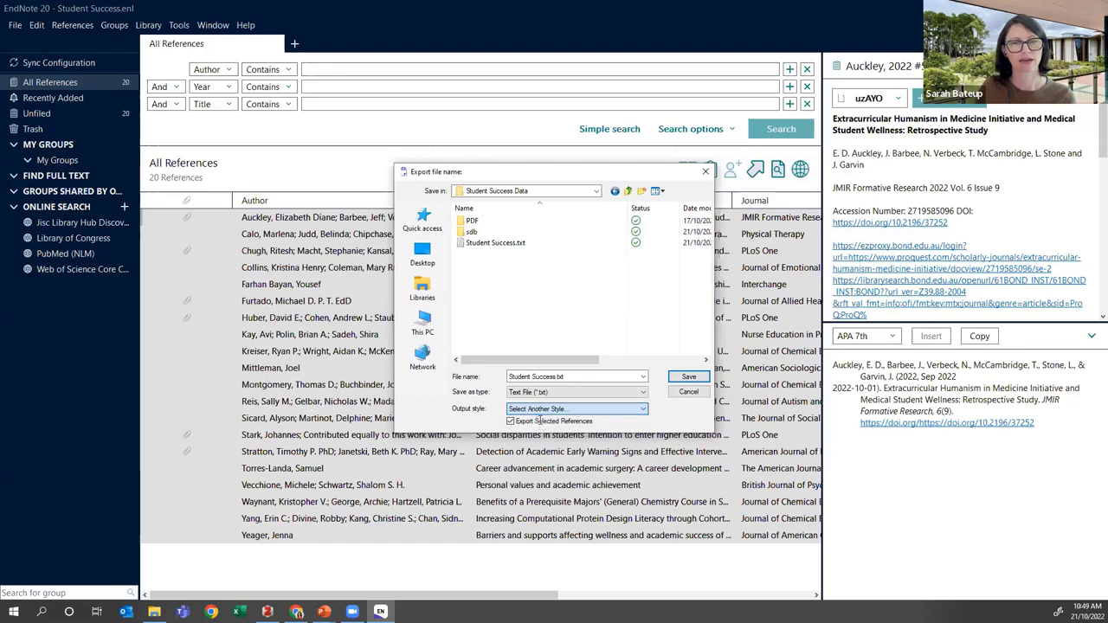
{"action": "left_click", "coordinate": [481, 312]}
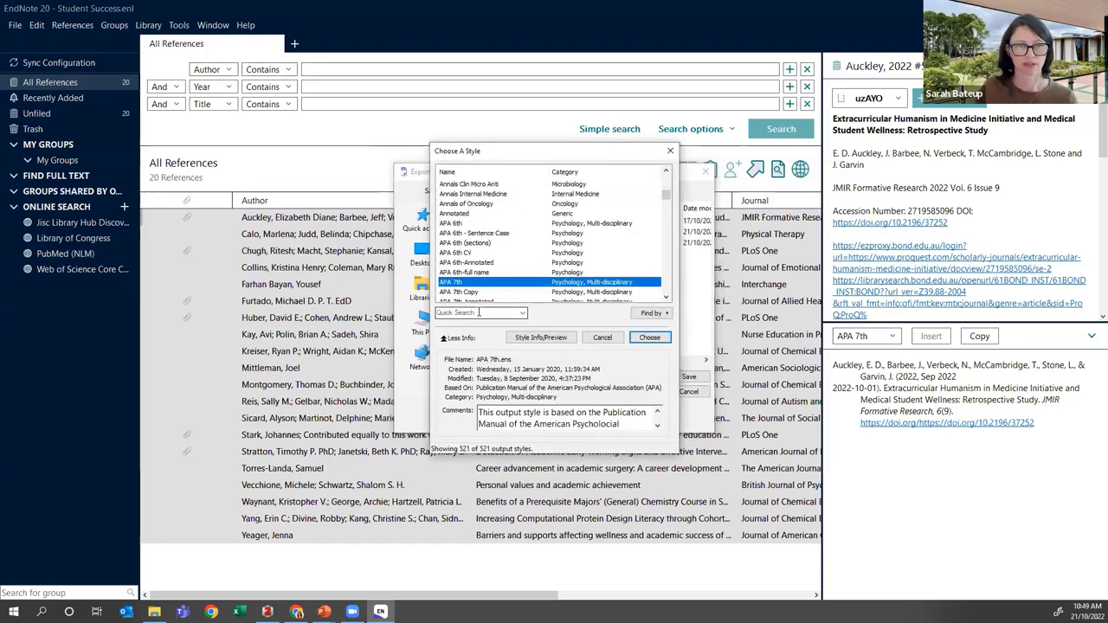
{"action": "type", "text": "m"}
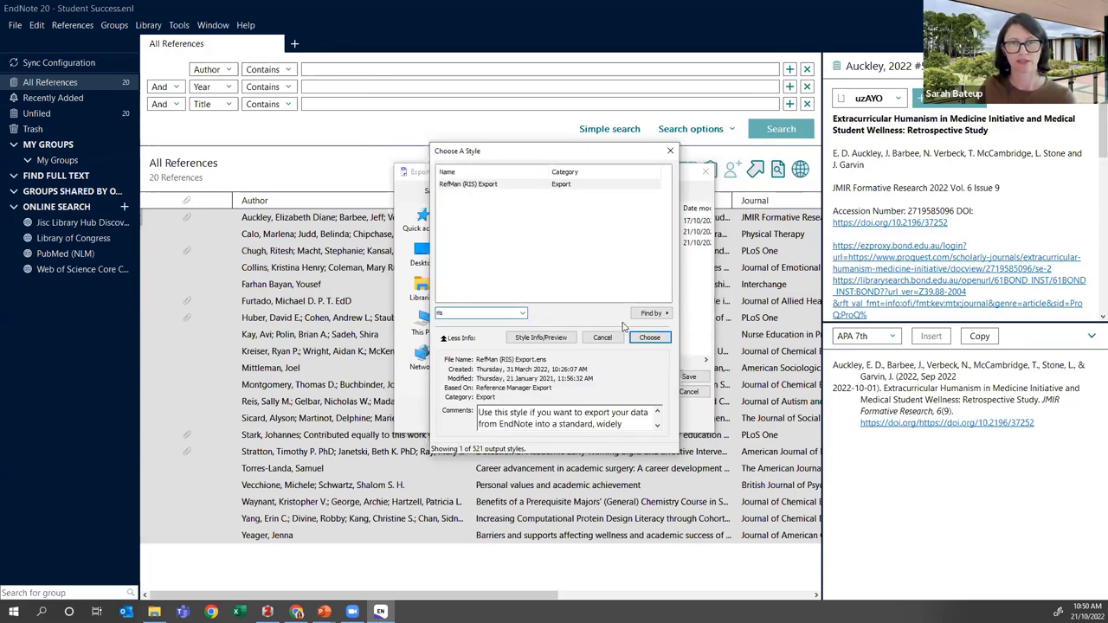
{"action": "left_click", "coordinate": [650, 337]}
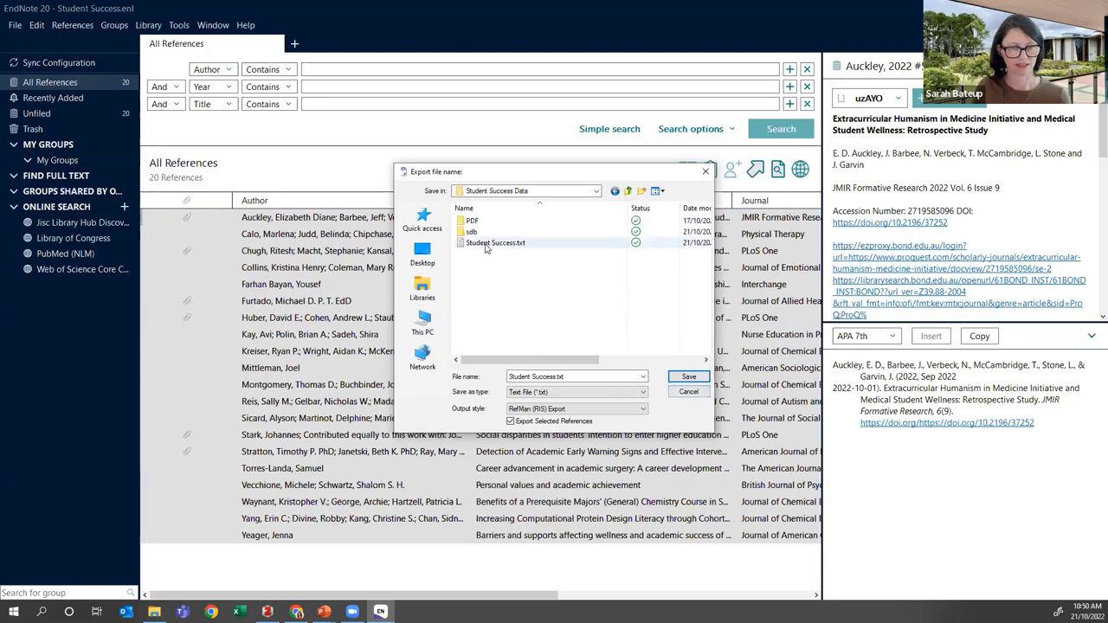
{"action": "left_click", "coordinate": [681, 391]}
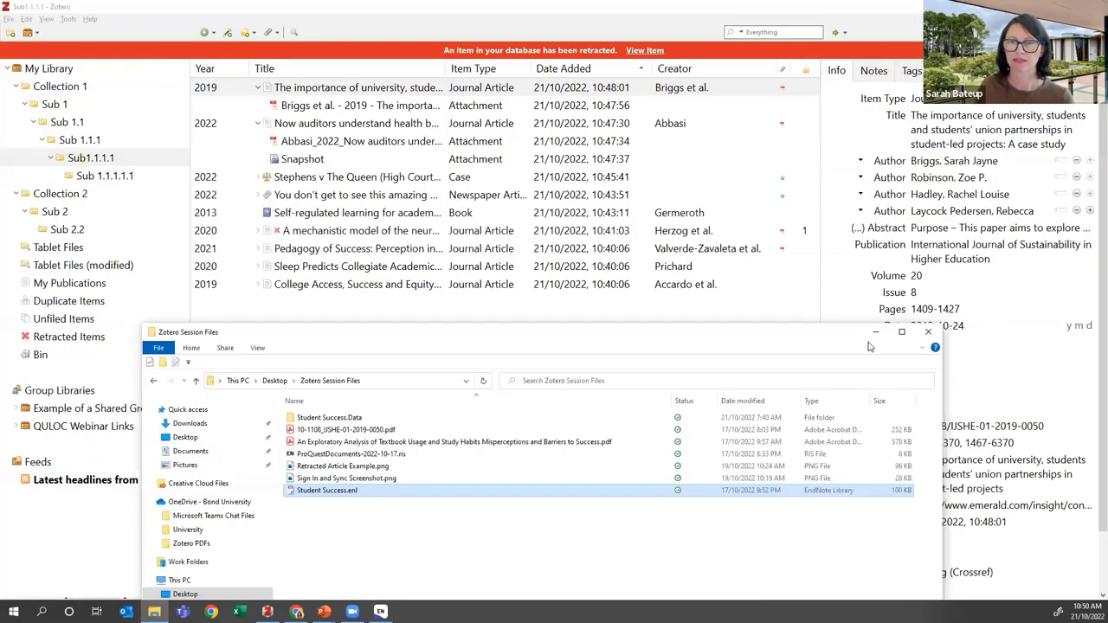
Import Student Success.txt from Student Success.Data into a new Zotero collection, copying files to Zotero storage, and check one item's attachments
{"action": "left_click", "coordinate": [886, 326]}
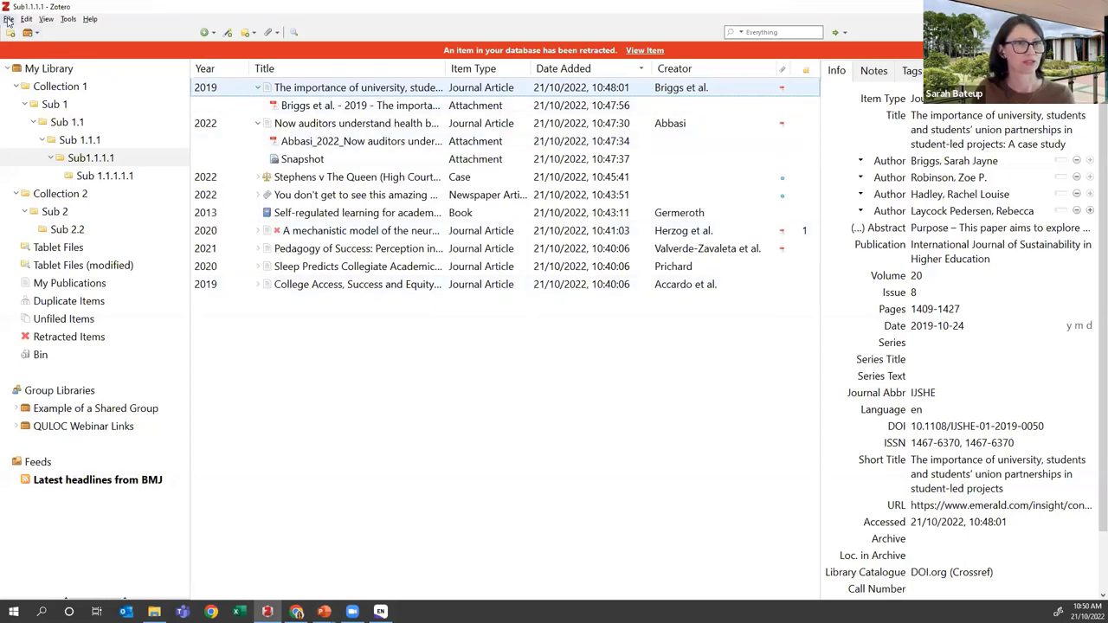
{"action": "left_click", "coordinate": [8, 22]}
{"action": "left_click", "coordinate": [24, 103]}
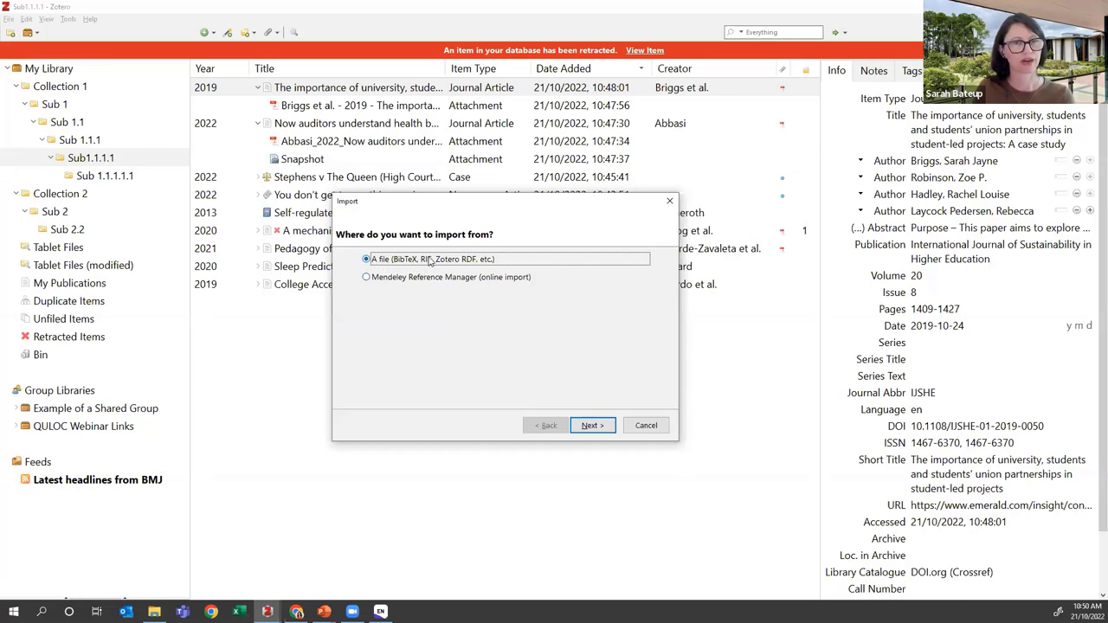
{"action": "left_click", "coordinate": [591, 425]}
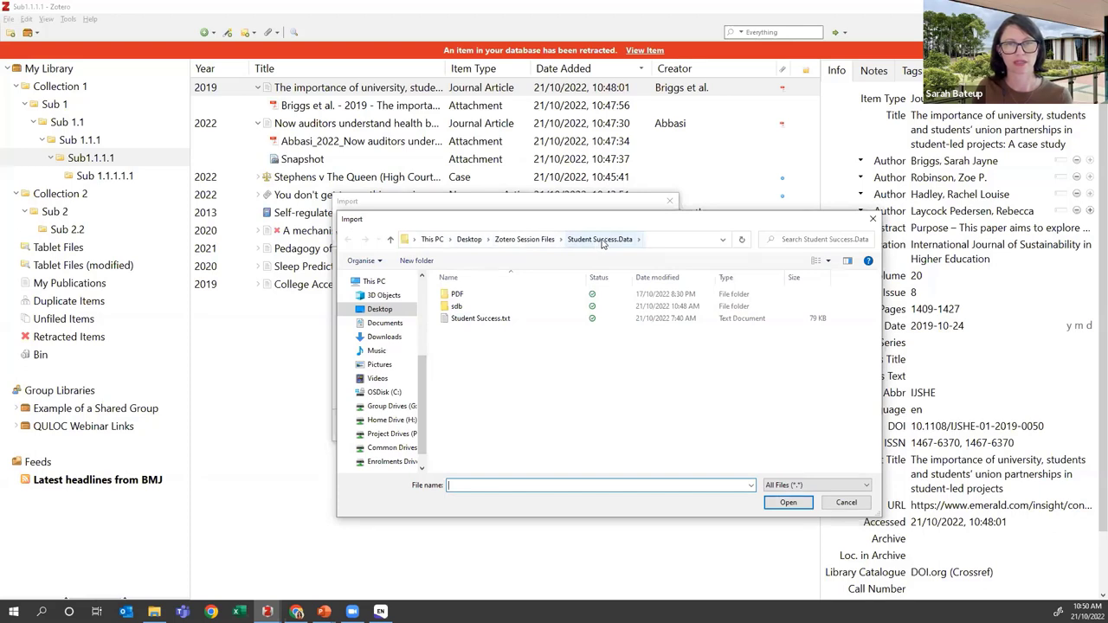
{"action": "left_click", "coordinate": [482, 321]}
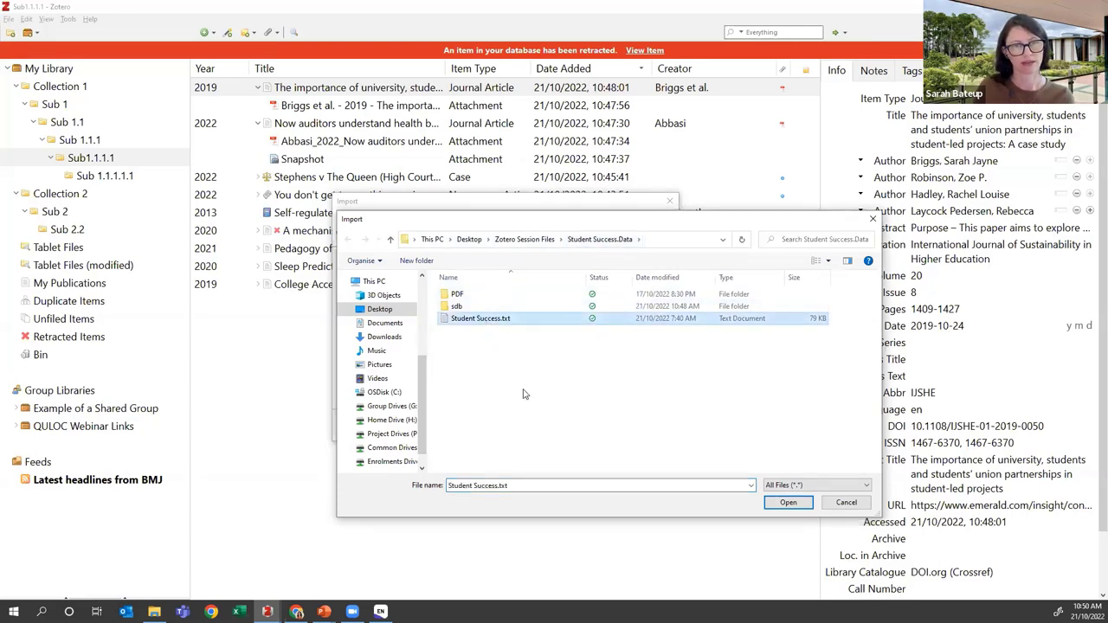
{"action": "left_click", "coordinate": [787, 502]}
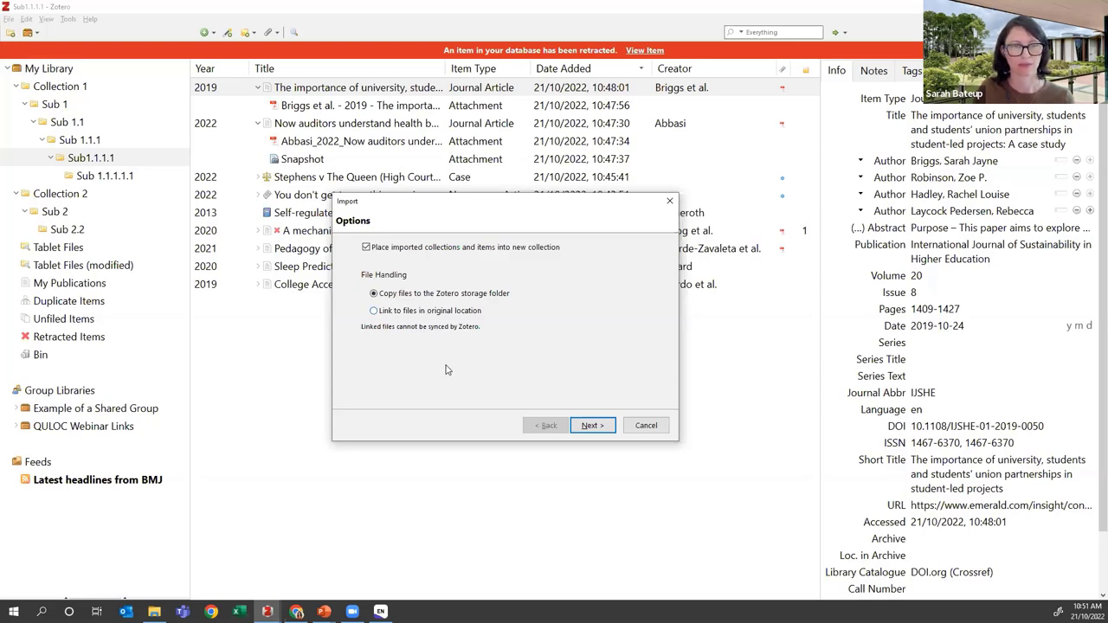
{"action": "left_click", "coordinate": [592, 425]}
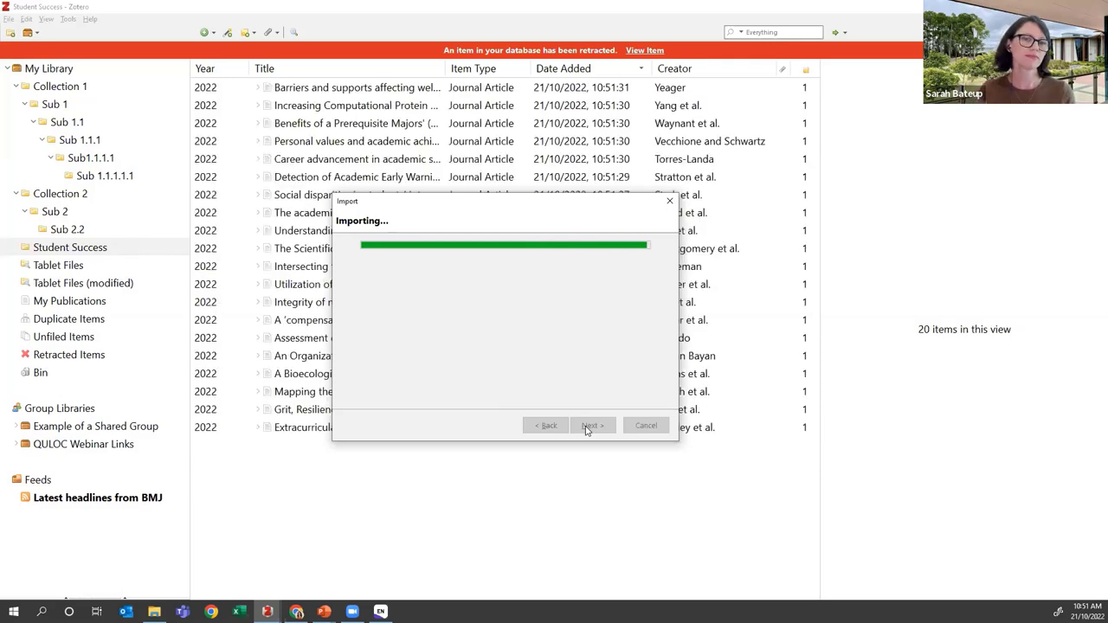
{"action": "left_click", "coordinate": [592, 426]}
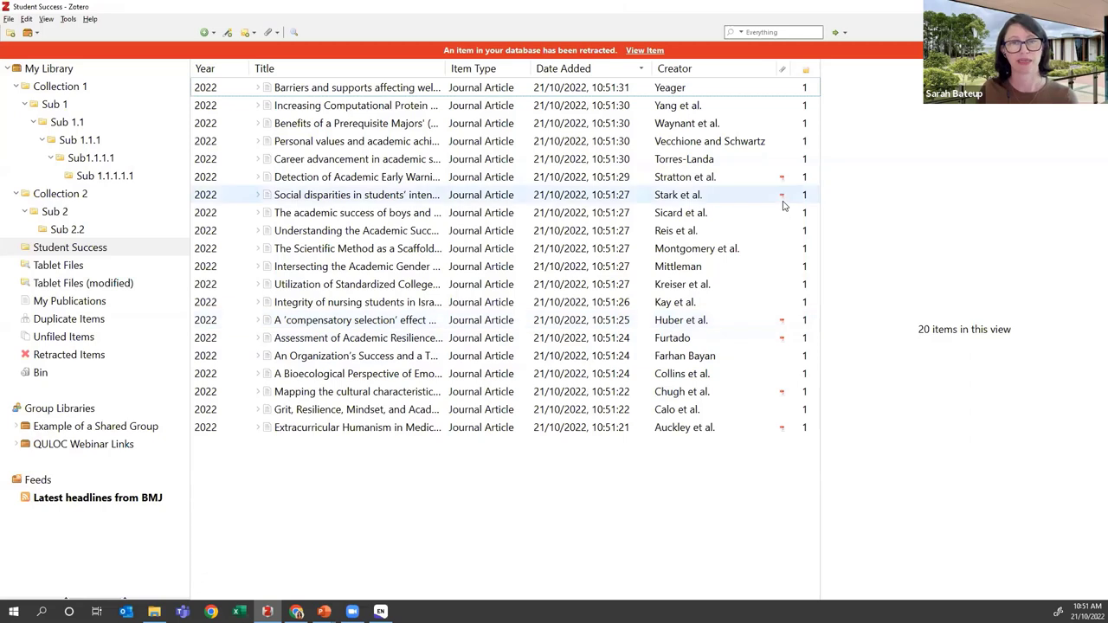
{"action": "left_click", "coordinate": [258, 197]}
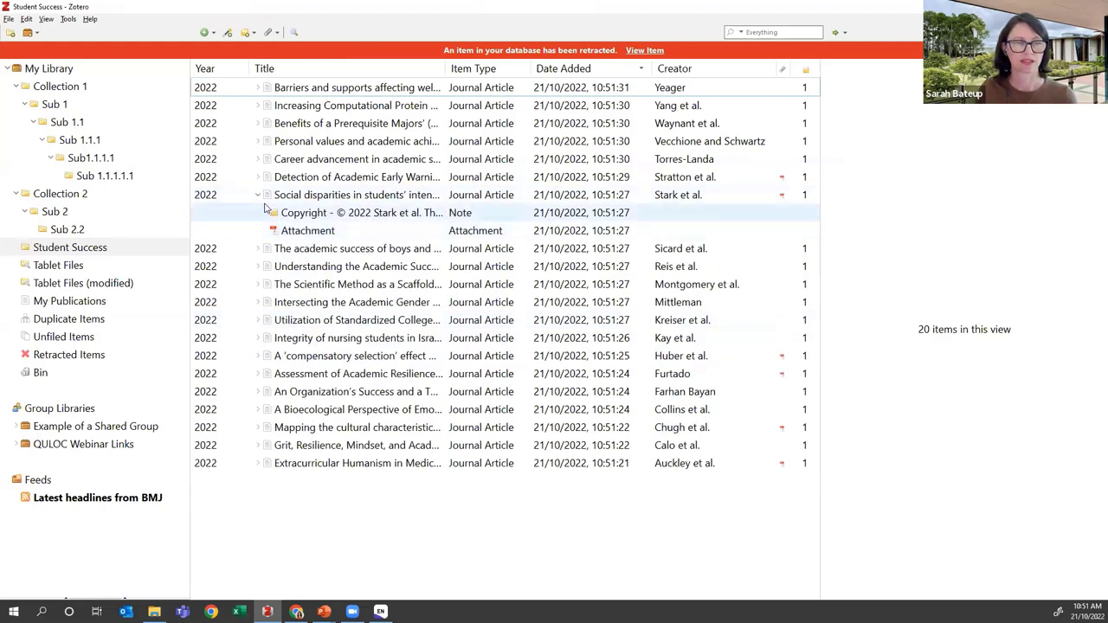
{"action": "left_click", "coordinate": [258, 196]}
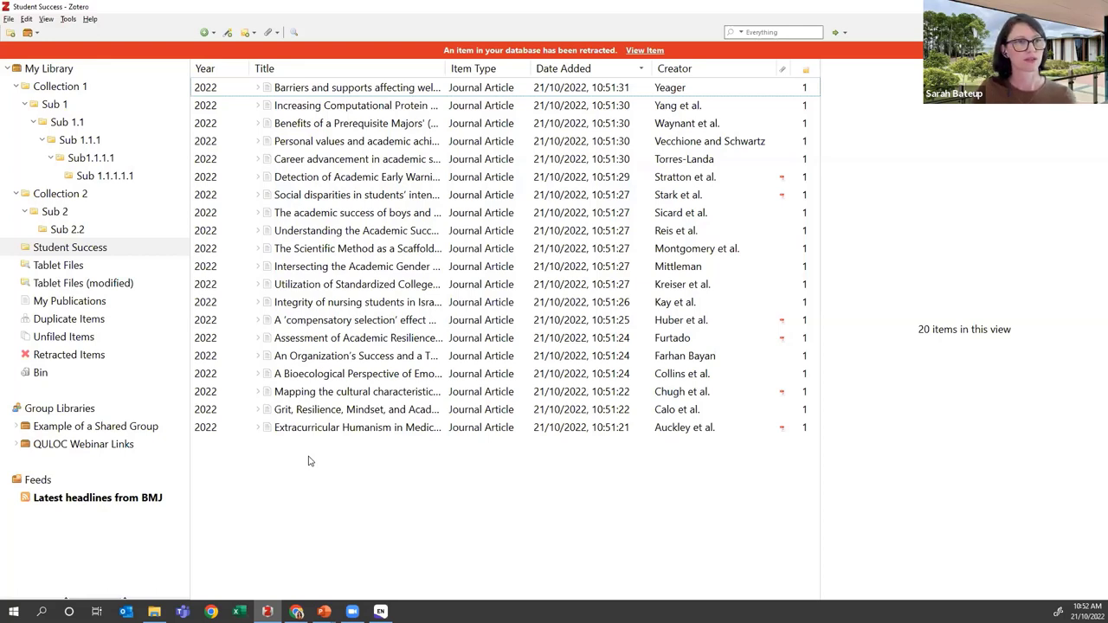
Review the data and file syncing settings in the Zotero preferences and leave them without saving changes
{"action": "left_click", "coordinate": [26, 19]}
{"action": "left_click", "coordinate": [61, 157]}
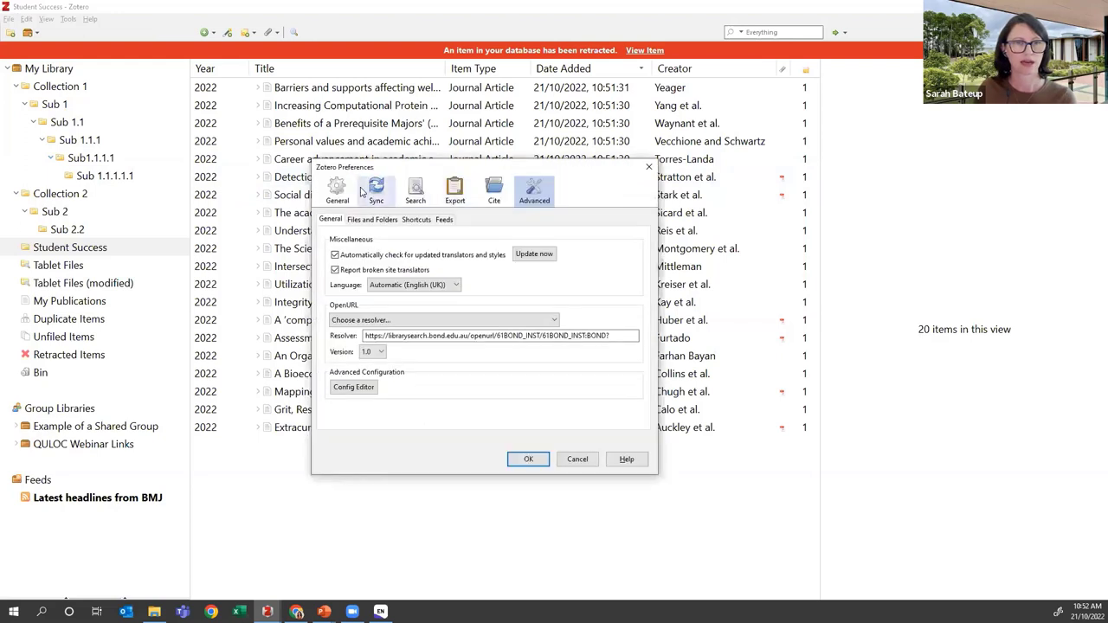
{"action": "left_click", "coordinate": [366, 190]}
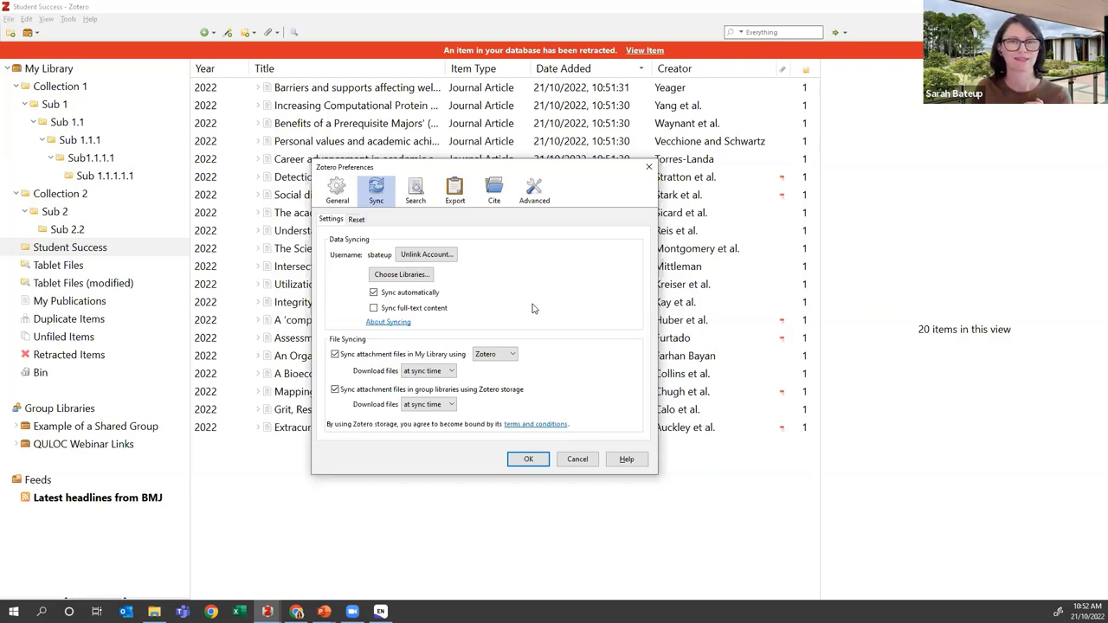
{"action": "left_click", "coordinate": [578, 460]}
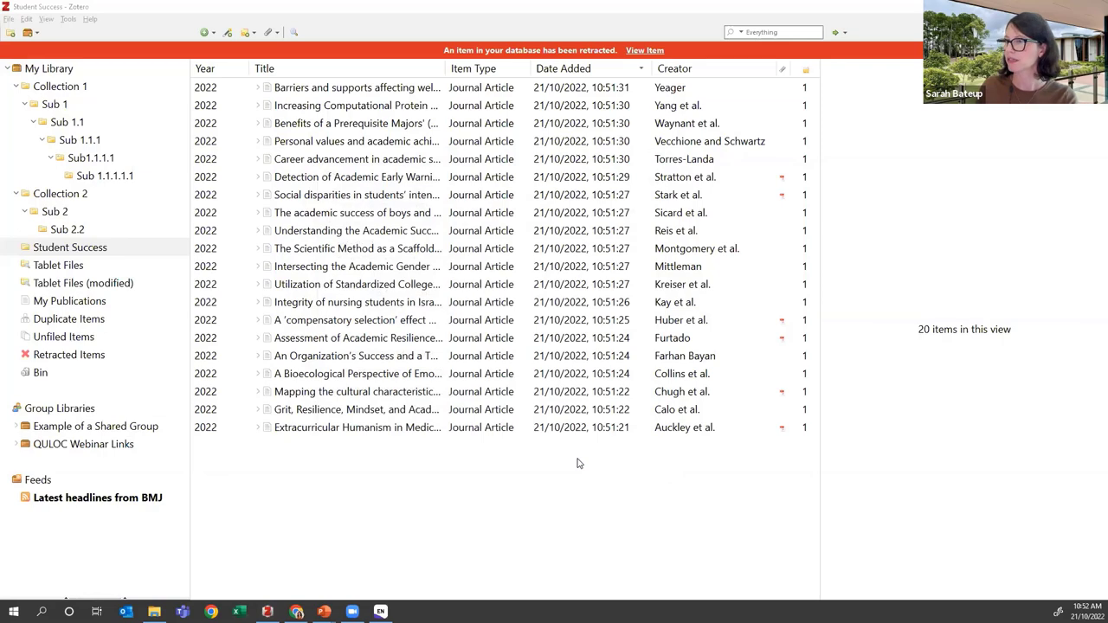
Open zotero.org in the browser and log in with the account username and password
{"action": "key", "text": "alt+Tab"}
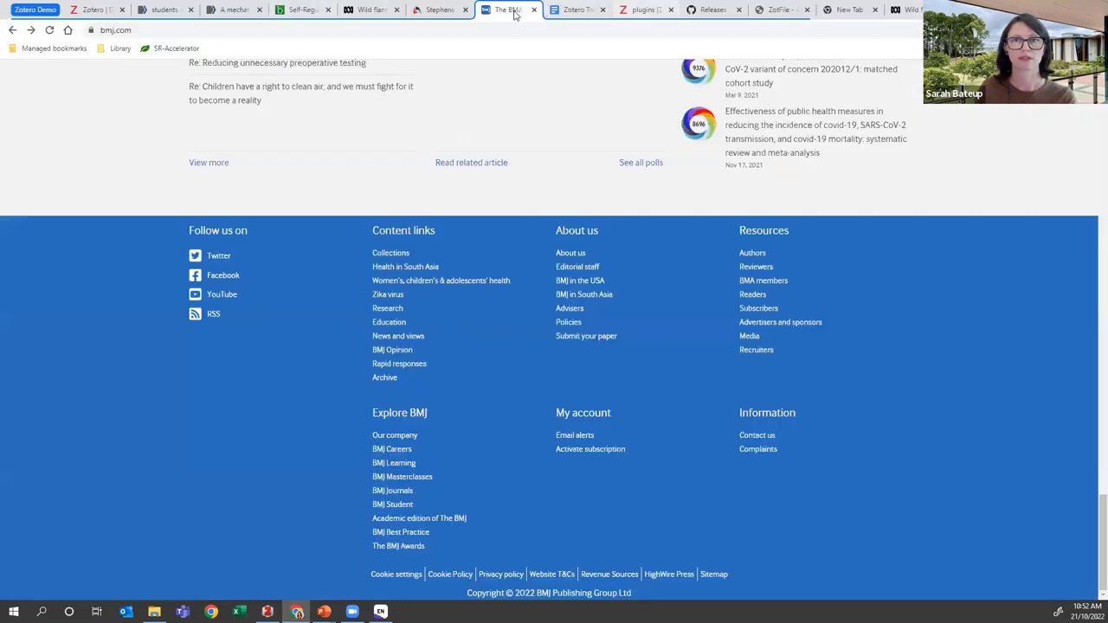
{"action": "left_click", "coordinate": [106, 10]}
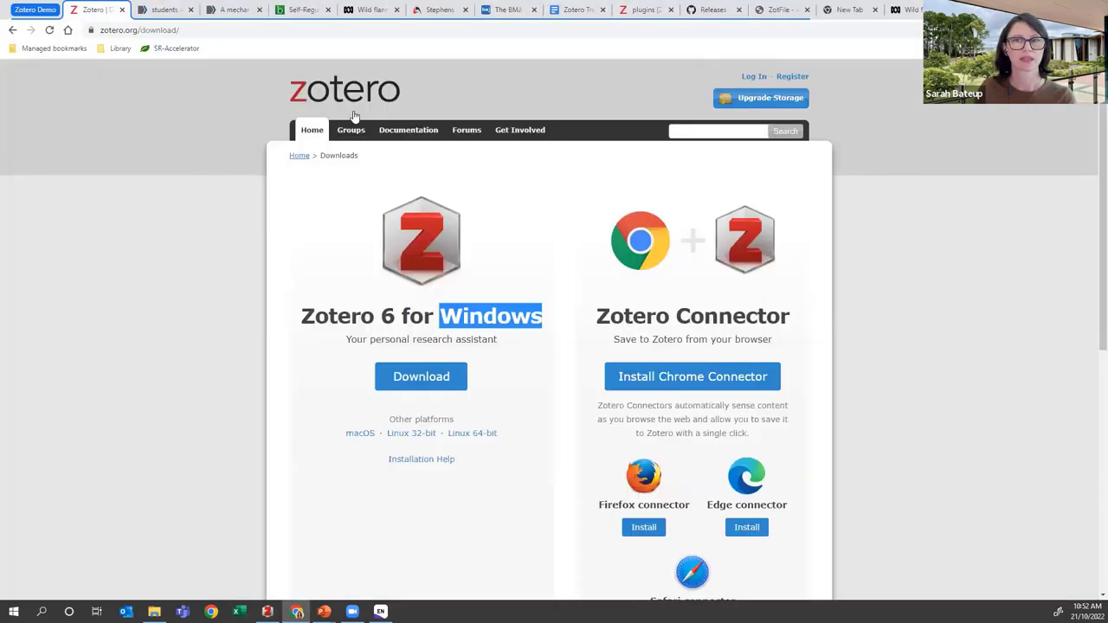
{"action": "left_click", "coordinate": [756, 77]}
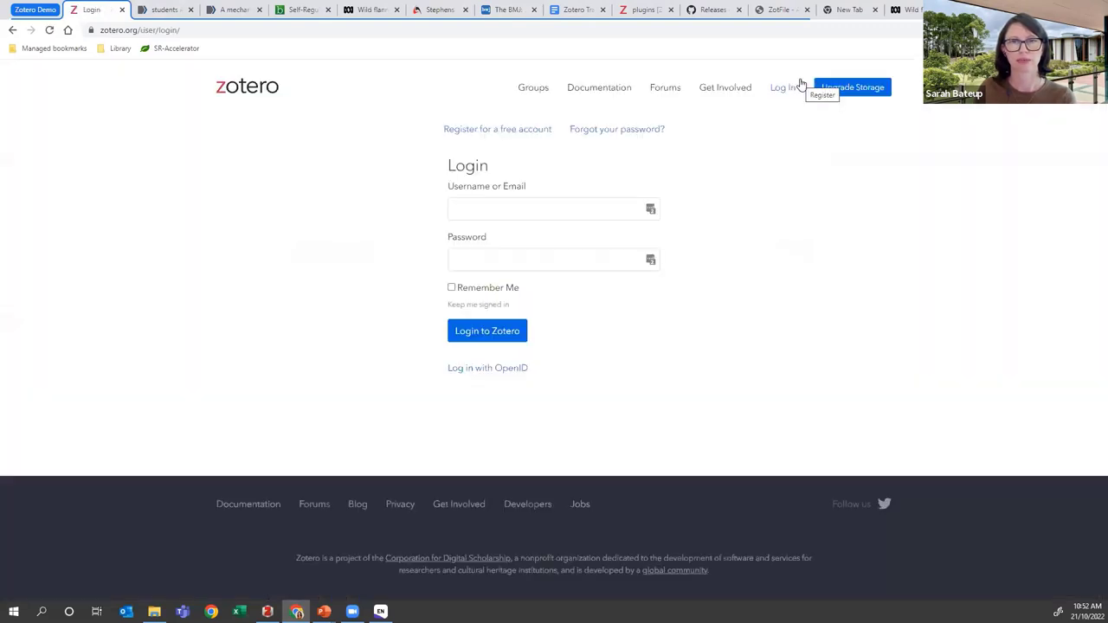
{"action": "left_click", "coordinate": [652, 209]}
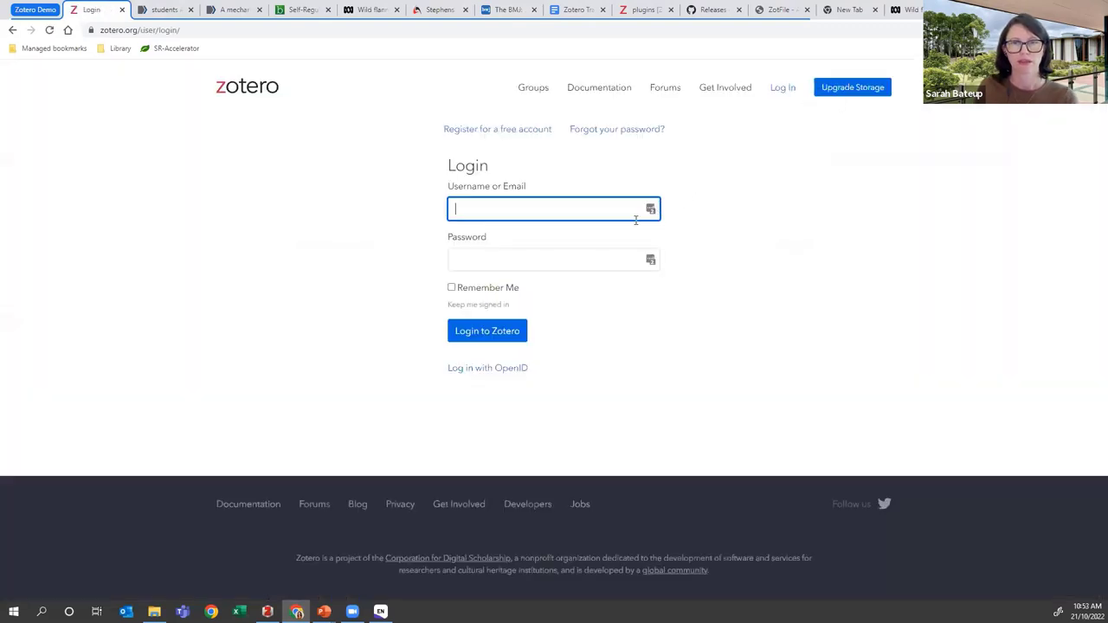
{"action": "left_click", "coordinate": [542, 289]}
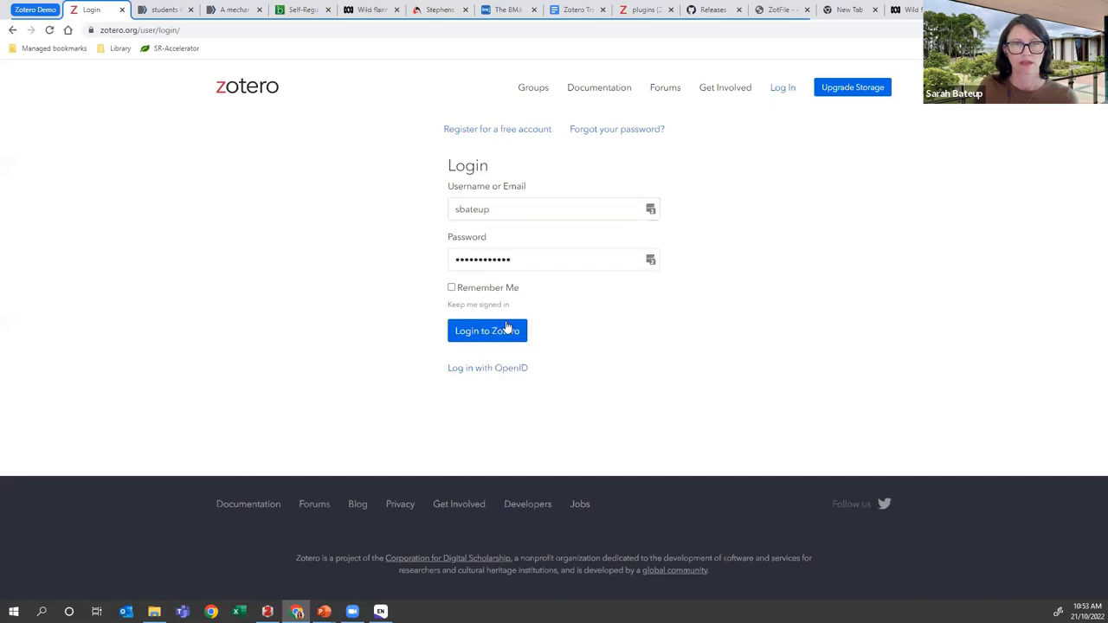
{"action": "left_click", "coordinate": [508, 329]}
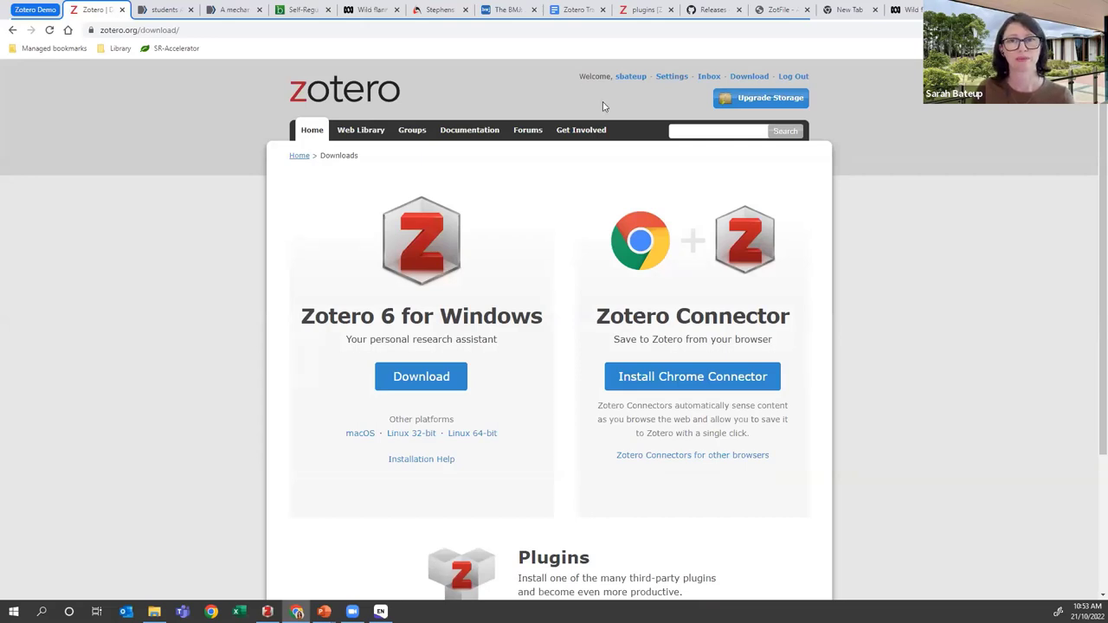
Open the Zotero account's storage settings and examine the current usage and the annual price of the 2 GB plan
{"action": "left_click", "coordinate": [668, 81]}
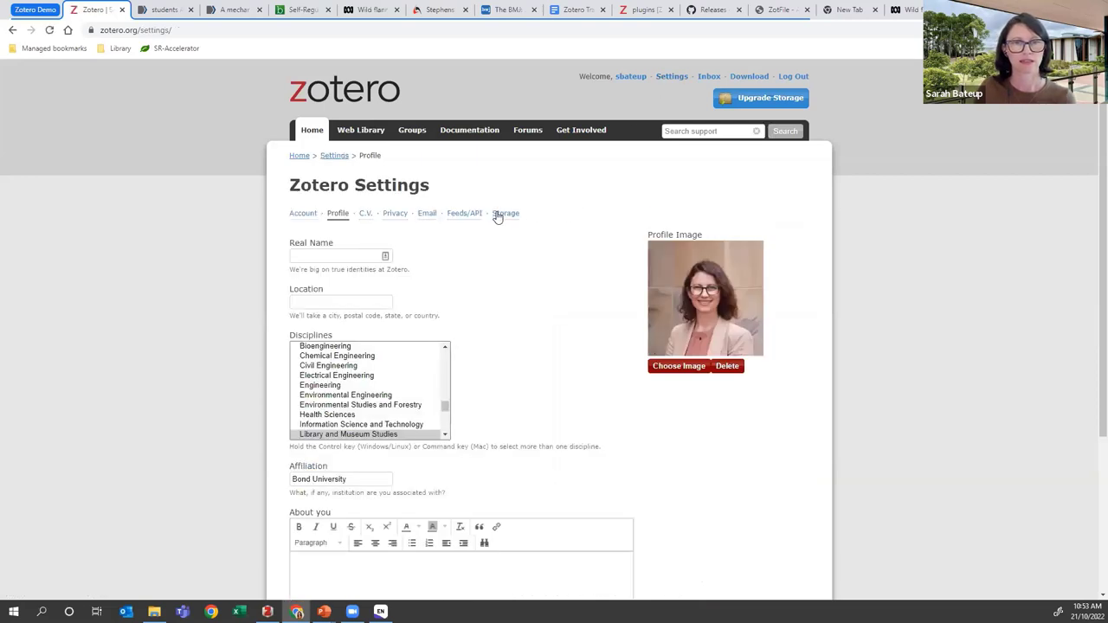
{"action": "left_click", "coordinate": [503, 215]}
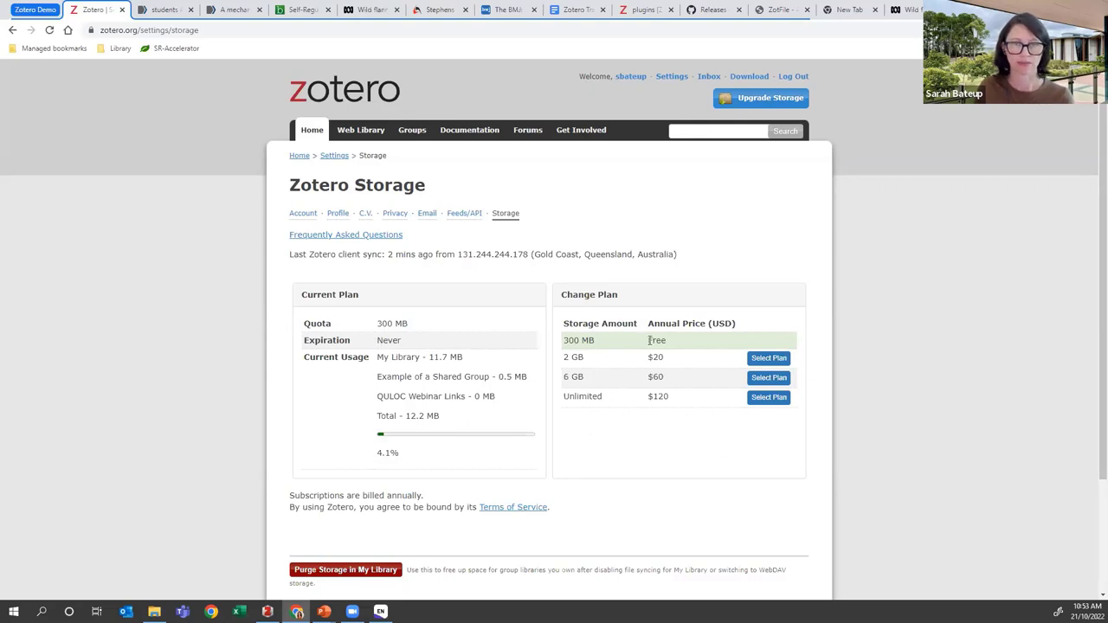
{"action": "mouse_move", "coordinate": [762, 362]}
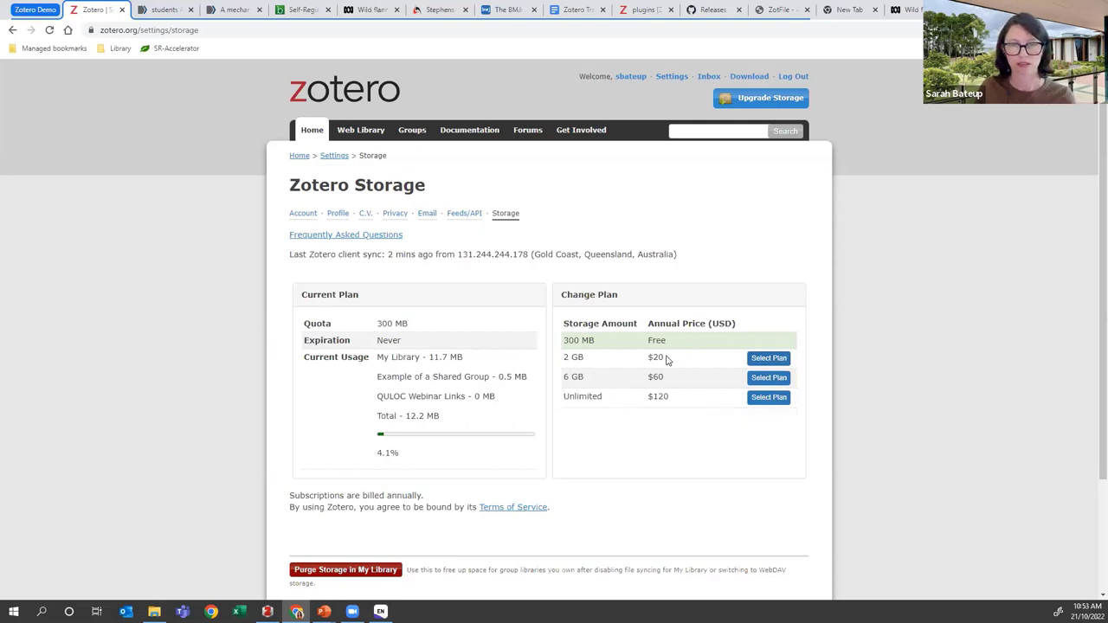
{"action": "left_click_drag", "start_coordinate": [667, 357], "coordinate": [647, 358]}
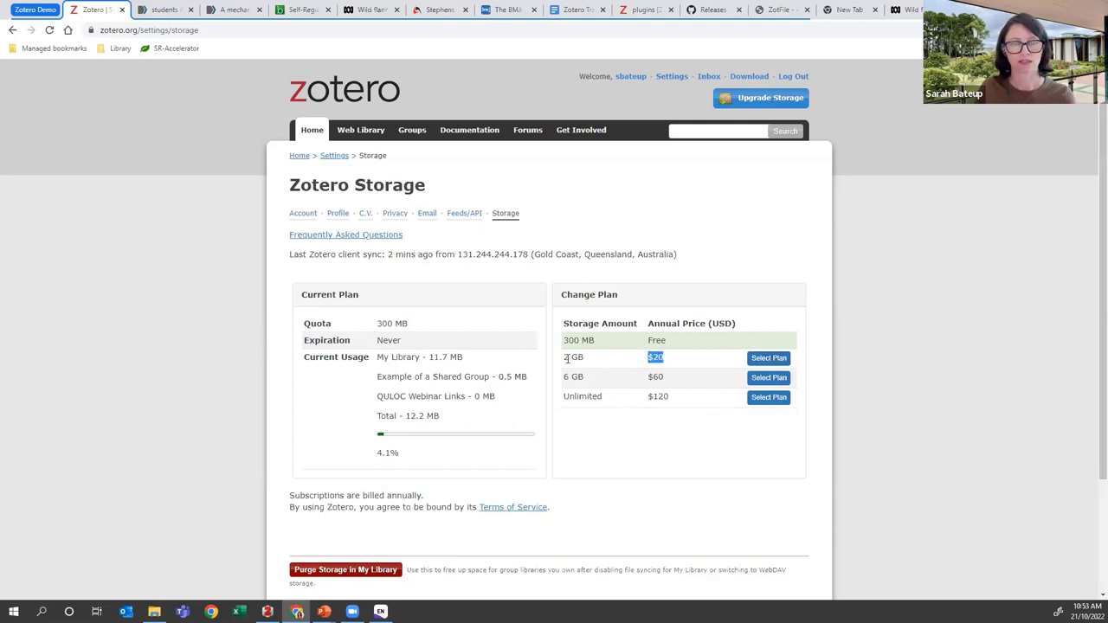
{"action": "left_click_drag", "start_coordinate": [564, 357], "coordinate": [570, 358]}
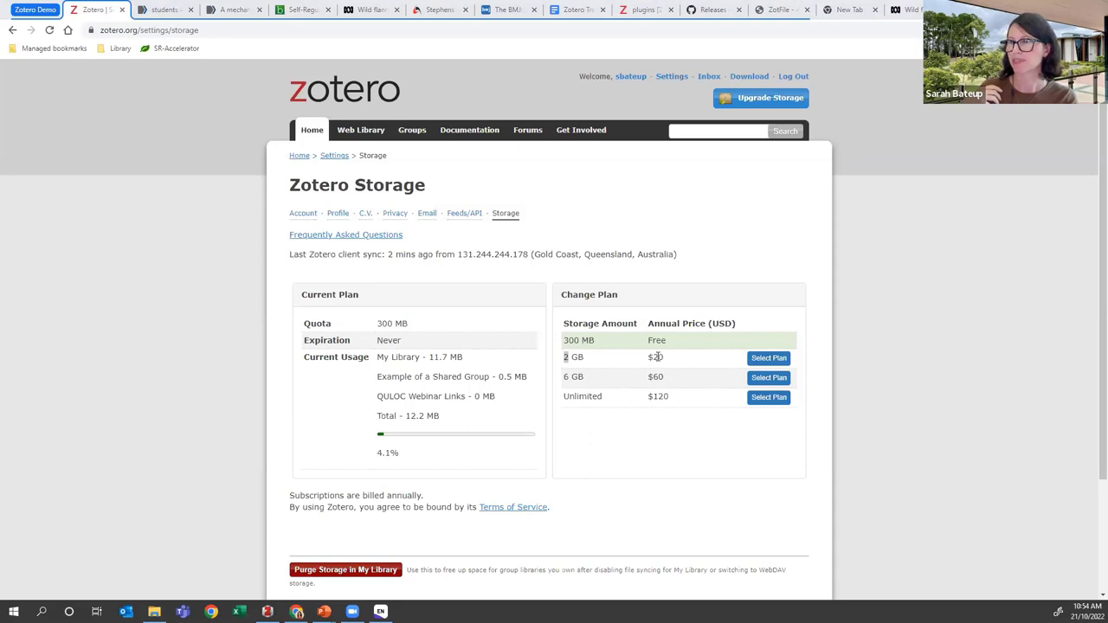
{"action": "key", "text": "alt+Tab"}
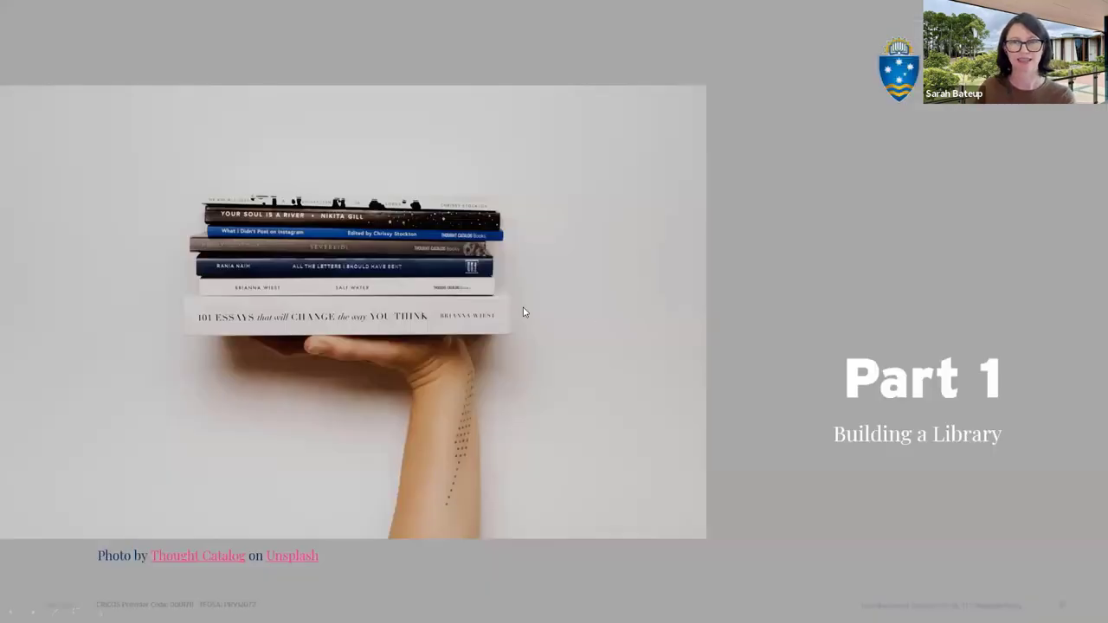
{"action": "key", "text": "Right"}
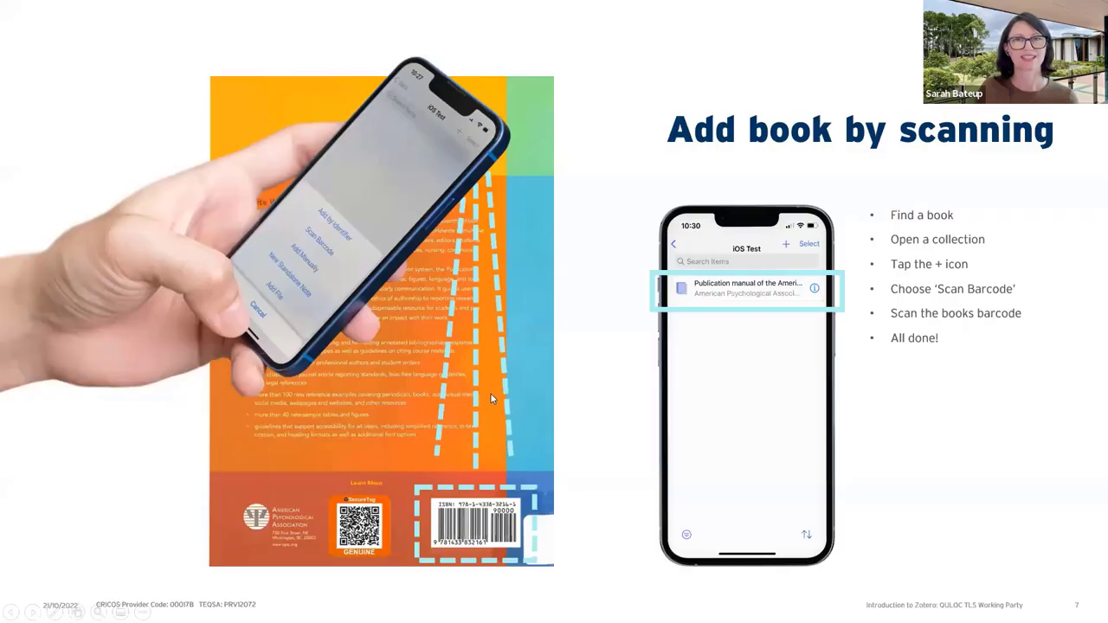
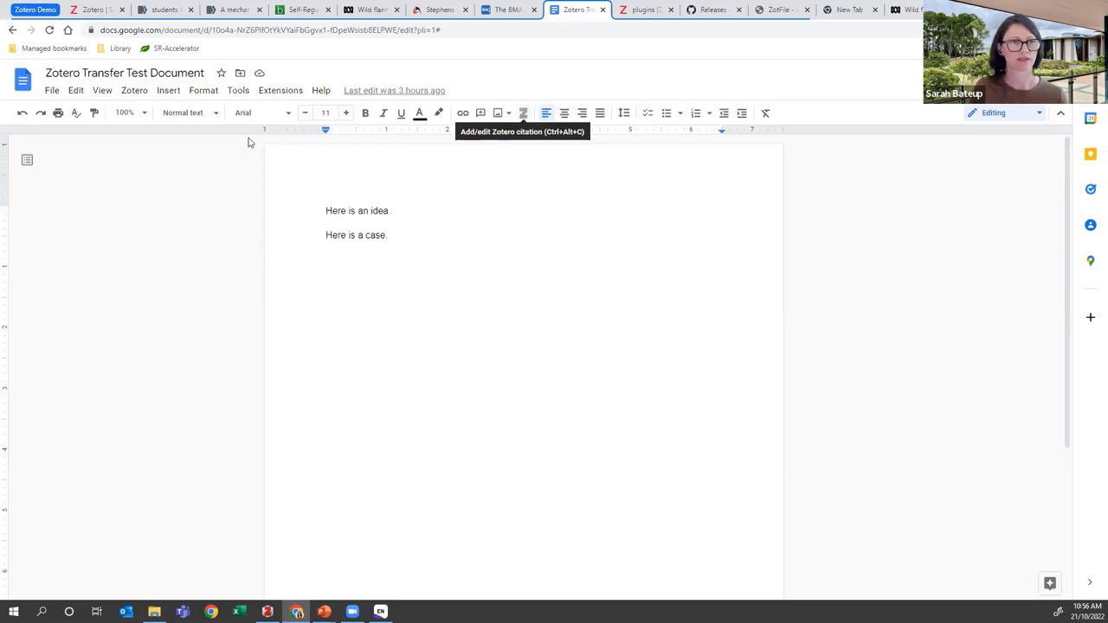
Insert a Zotero citation after "Here is an idea." by searching "ber" and choosing the 2022 article "Barriers and supports affecting wellness and academic success"
{"action": "left_click", "coordinate": [133, 92]}
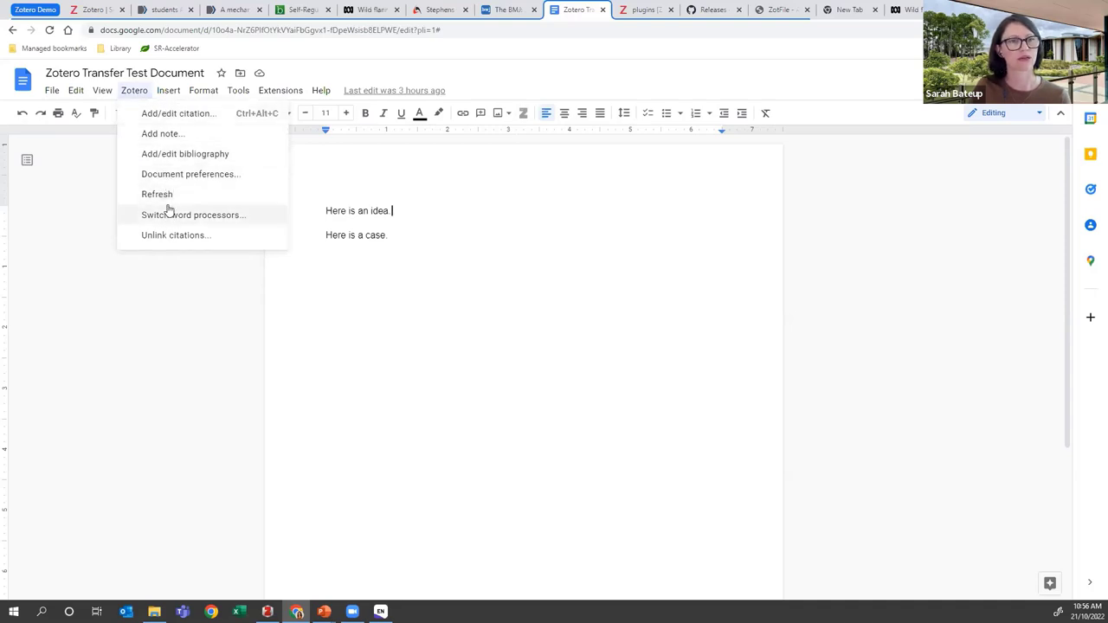
{"action": "left_click", "coordinate": [172, 116]}
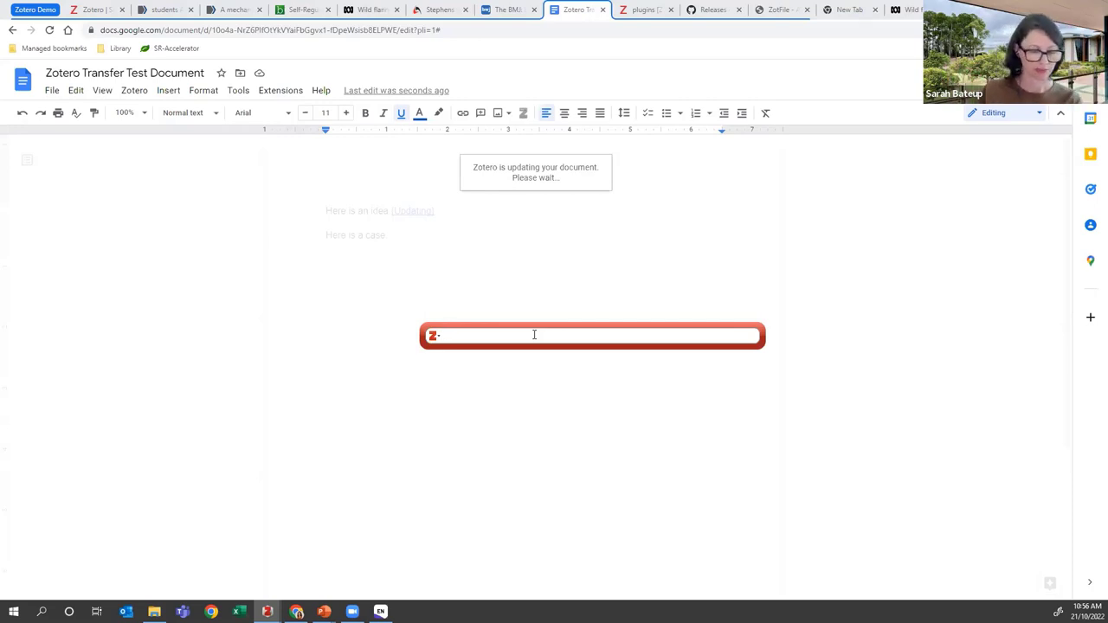
{"action": "type", "text": "ber"}
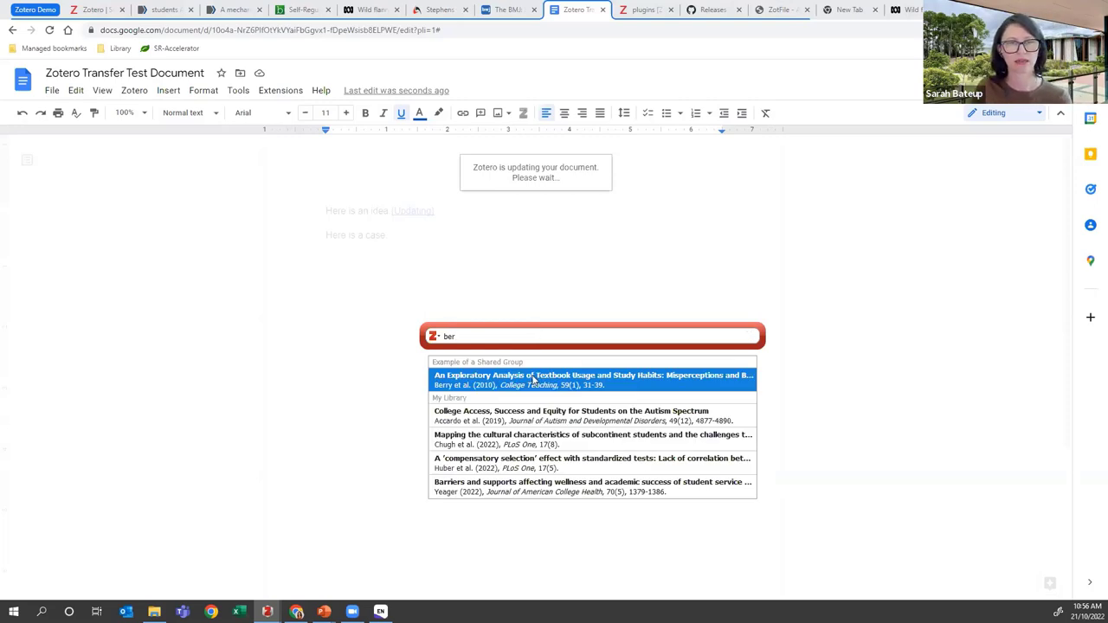
{"action": "left_click", "coordinate": [527, 492]}
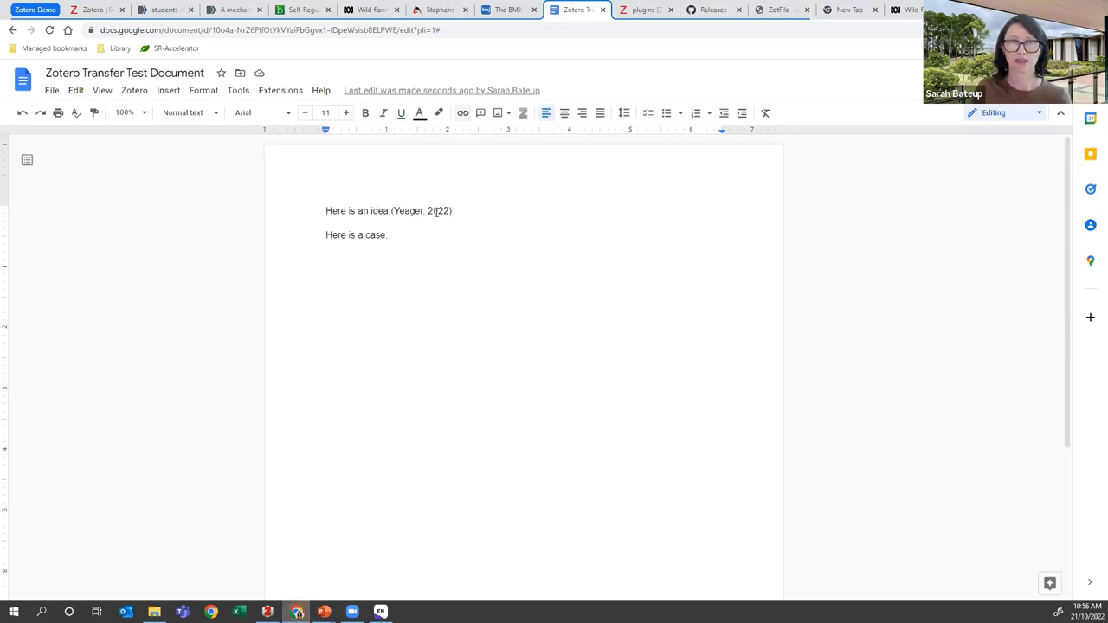
Add the 2010 article "An Exploratory Analysis of Textbook Usage and Study Habits" to the existing Zotero citation after "Here is an idea."
{"action": "left_click", "coordinate": [422, 212]}
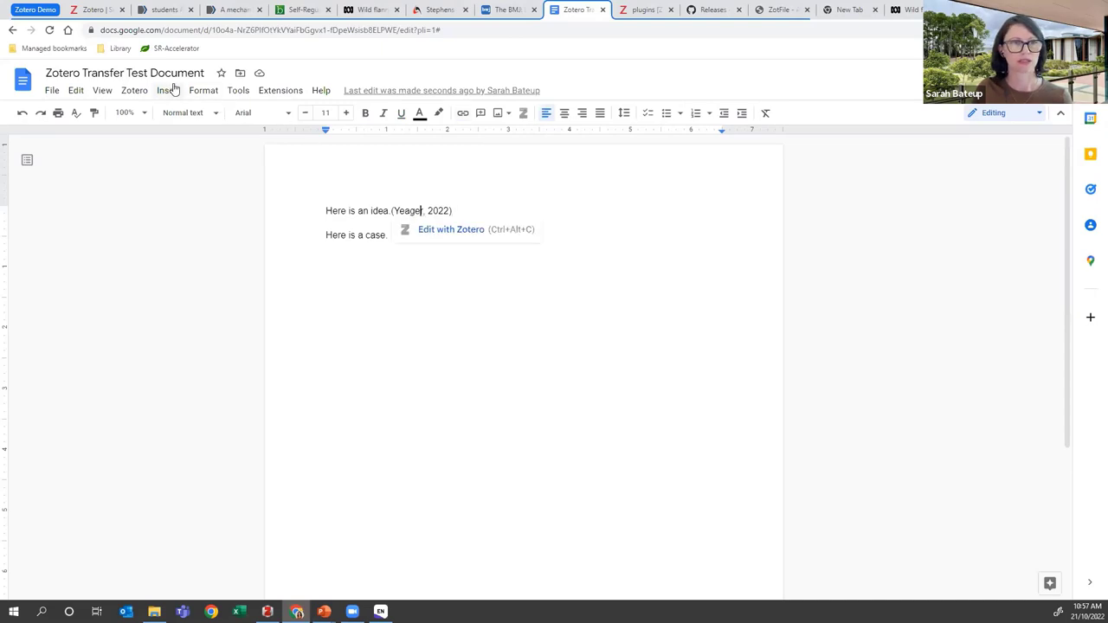
{"action": "left_click", "coordinate": [142, 91]}
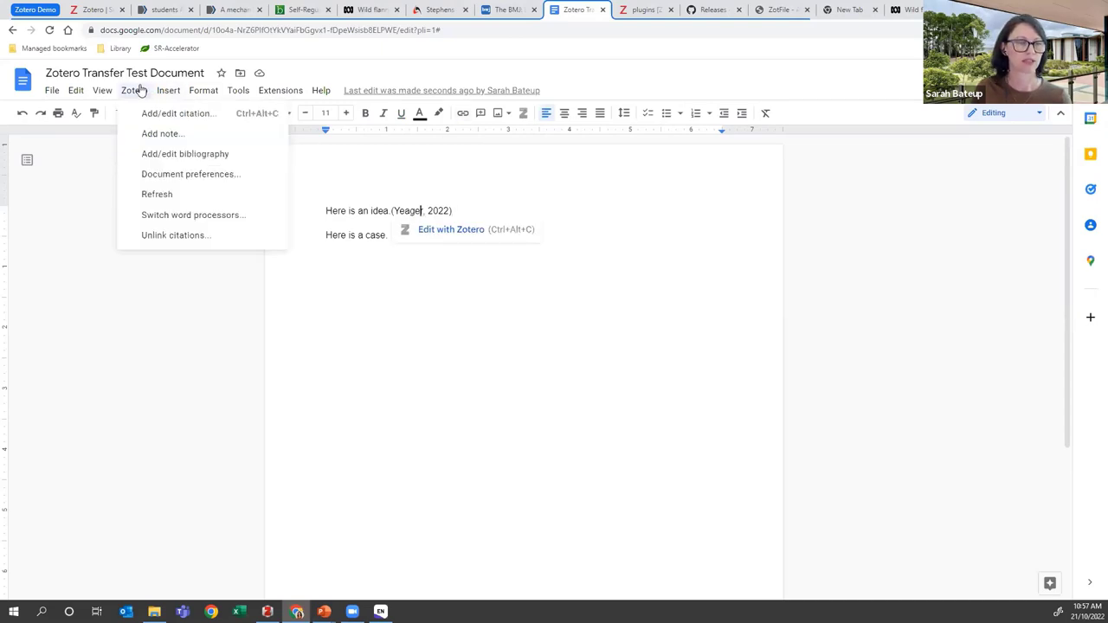
{"action": "left_click", "coordinate": [176, 115]}
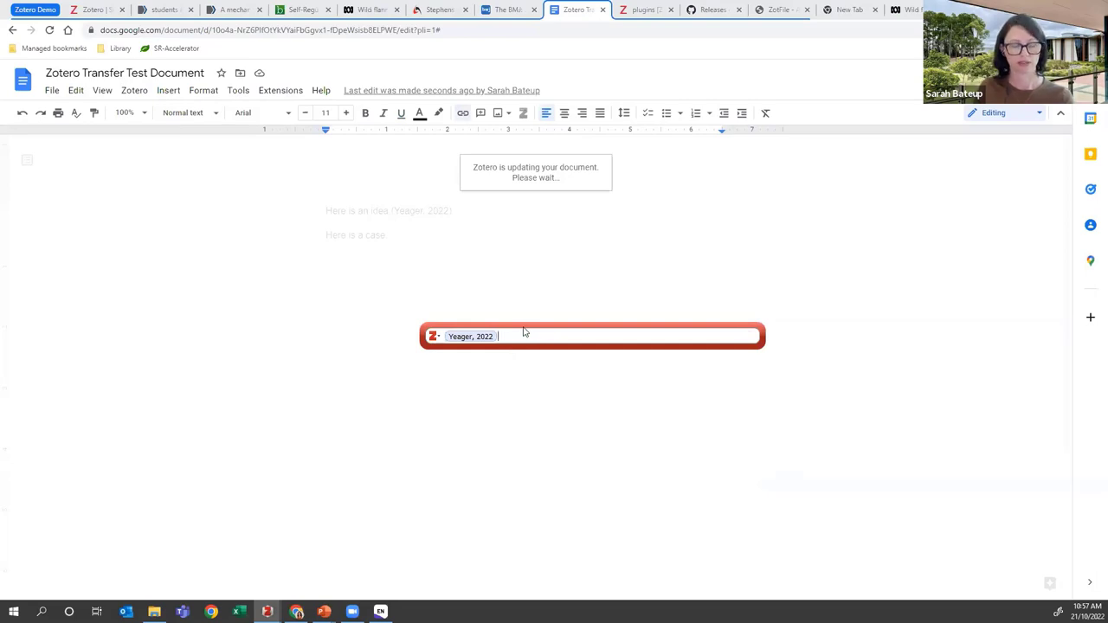
{"action": "type", "text": "berry"}
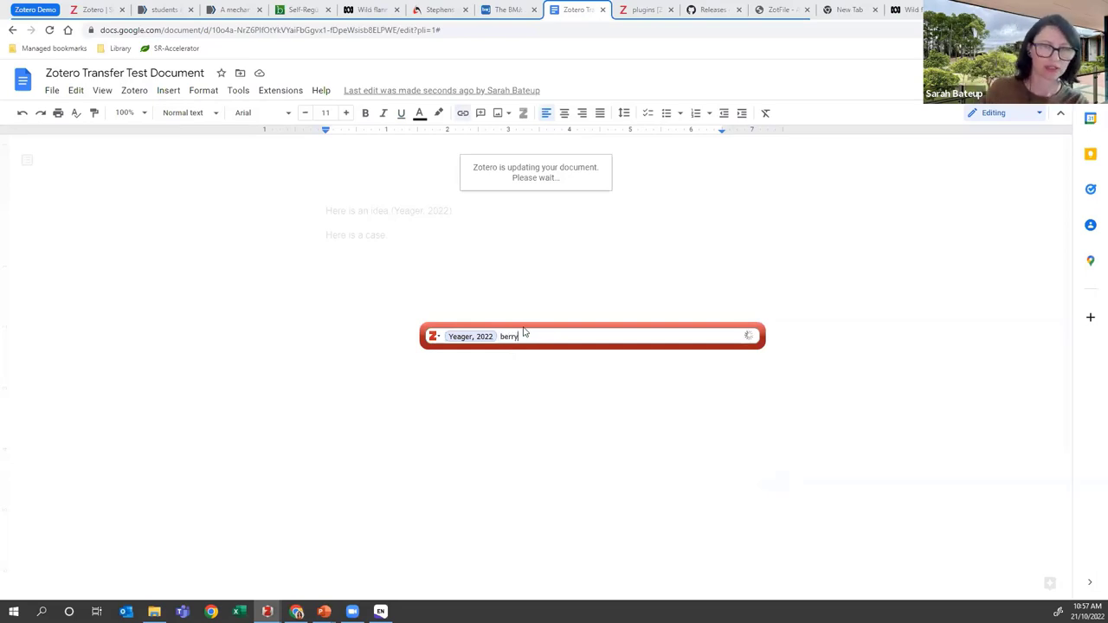
{"action": "left_click", "coordinate": [523, 377]}
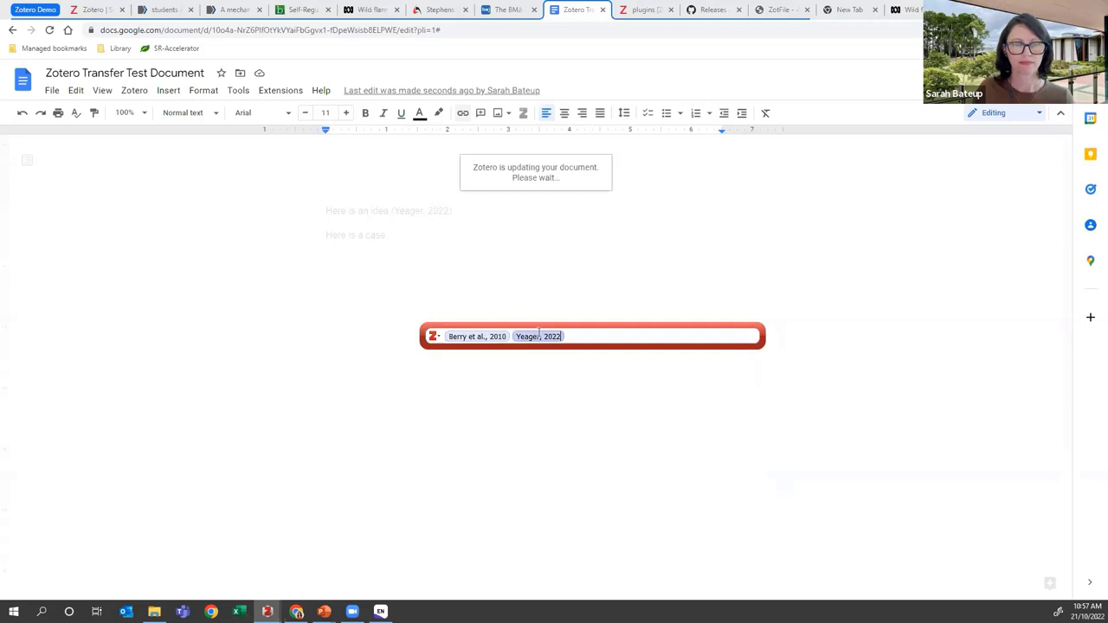
Set the page reference of the newly added 2010 source to 1-2 and update the citation in the document
{"action": "left_click", "coordinate": [471, 337]}
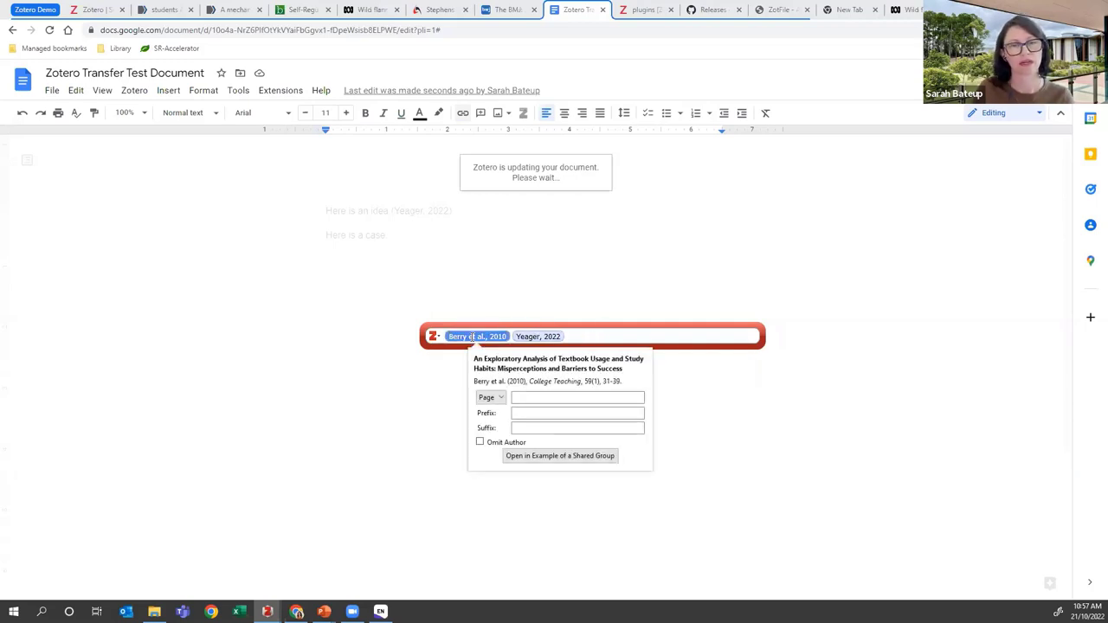
{"action": "left_click", "coordinate": [522, 396]}
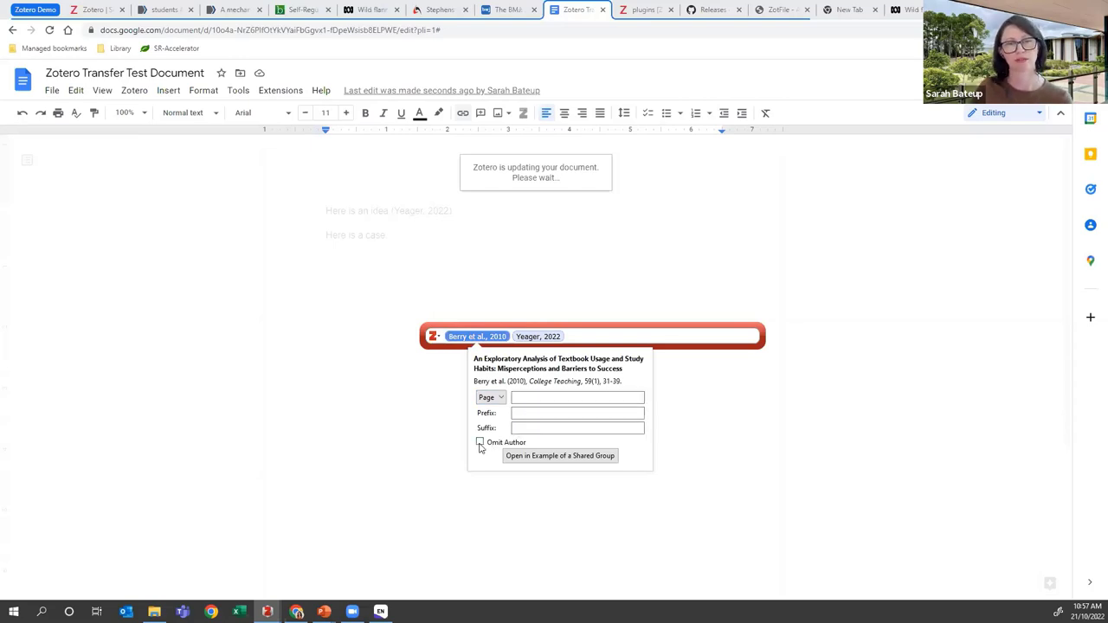
{"action": "left_click", "coordinate": [530, 397]}
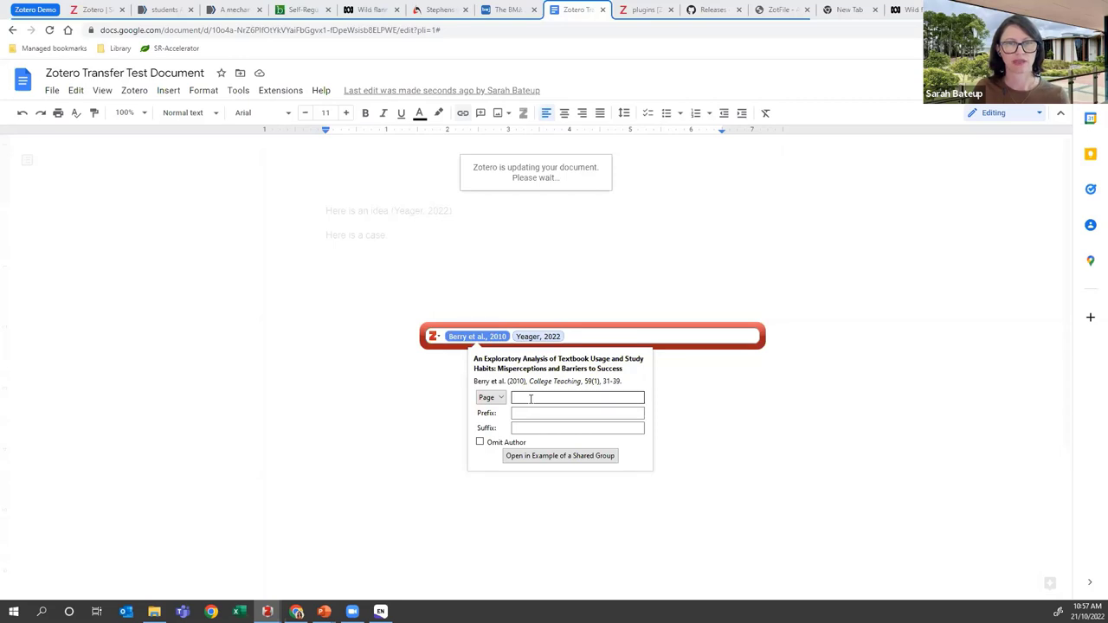
{"action": "type", "text": "1-2"}
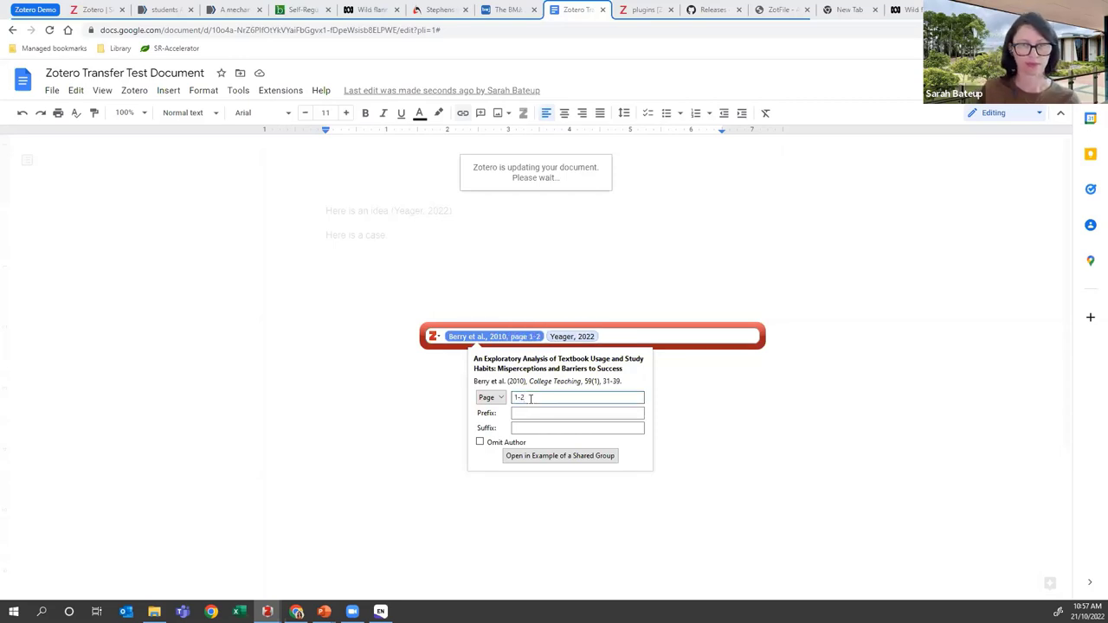
{"action": "key", "text": "Return"}
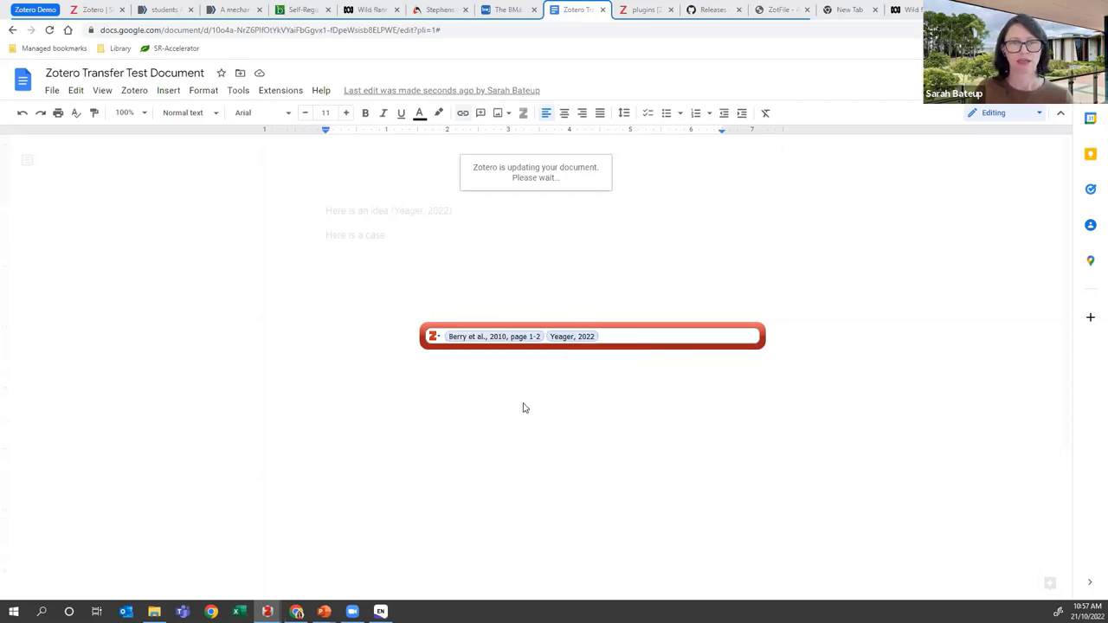
{"action": "key", "text": "Return"}
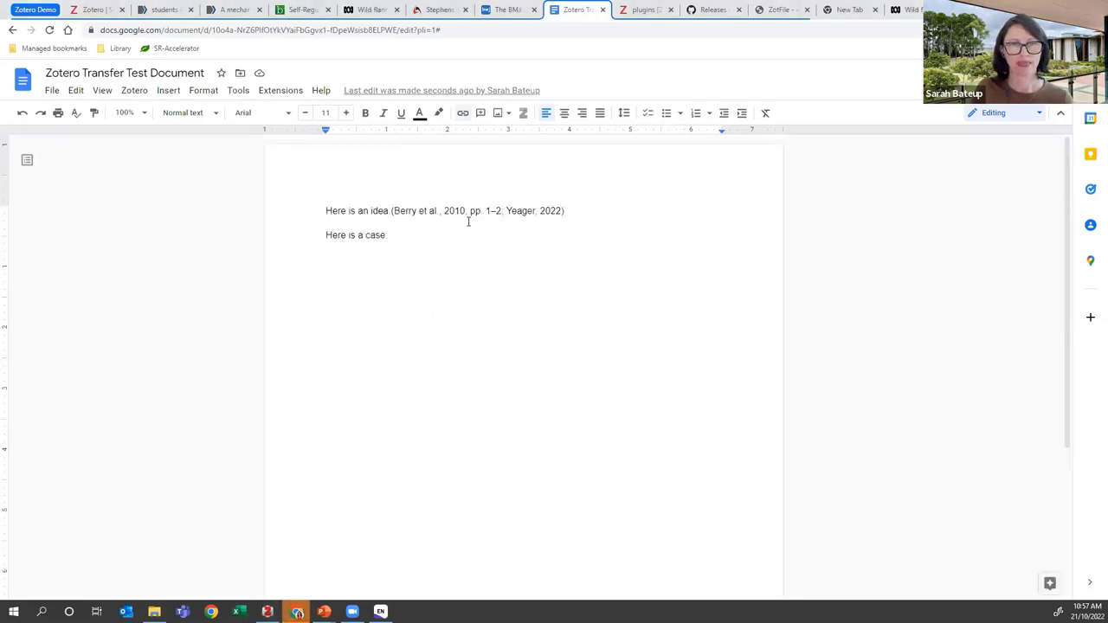
Insert a citation after "Here is a case." using Classic View, choosing "Stephens v The Queen (High Court of Australia)" from collection Sub 1.1.1
{"action": "left_click", "coordinate": [402, 236]}
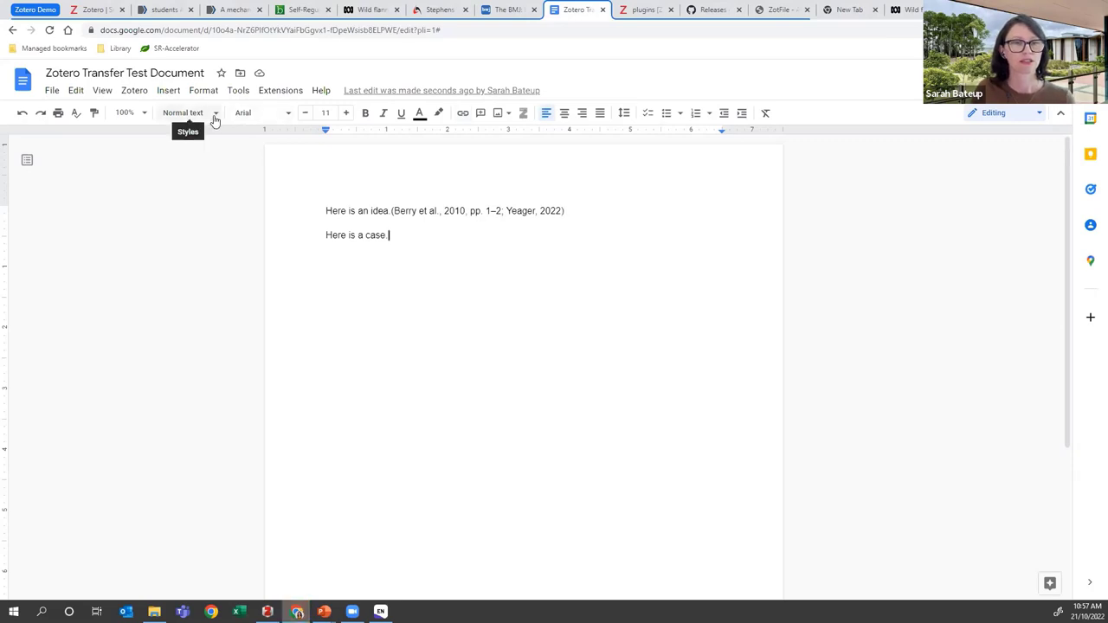
{"action": "left_click", "coordinate": [132, 97]}
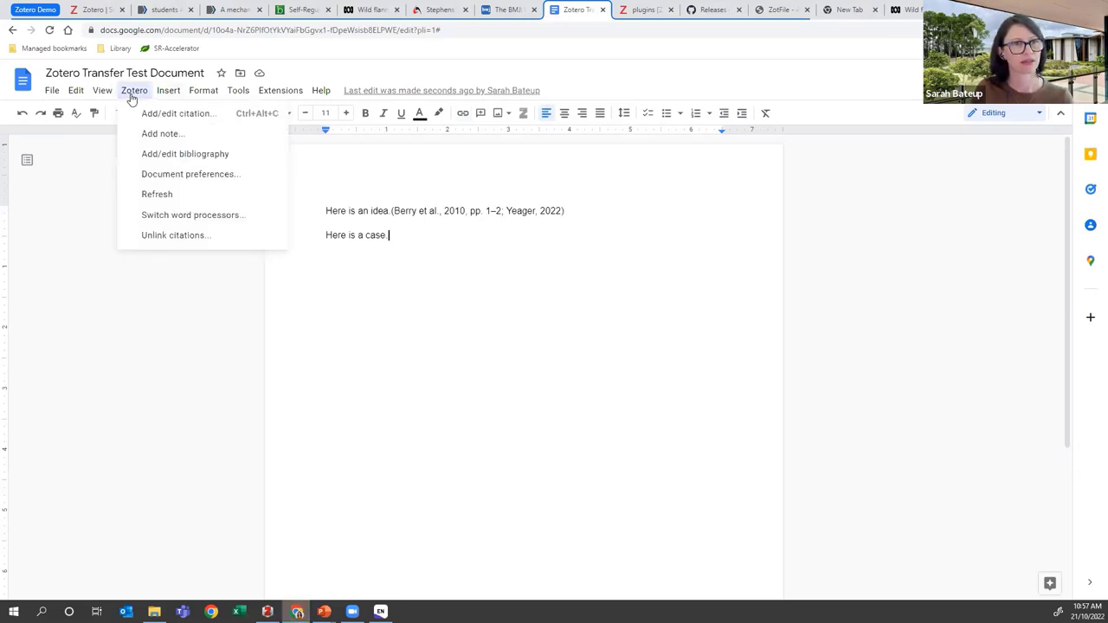
{"action": "left_click", "coordinate": [148, 115]}
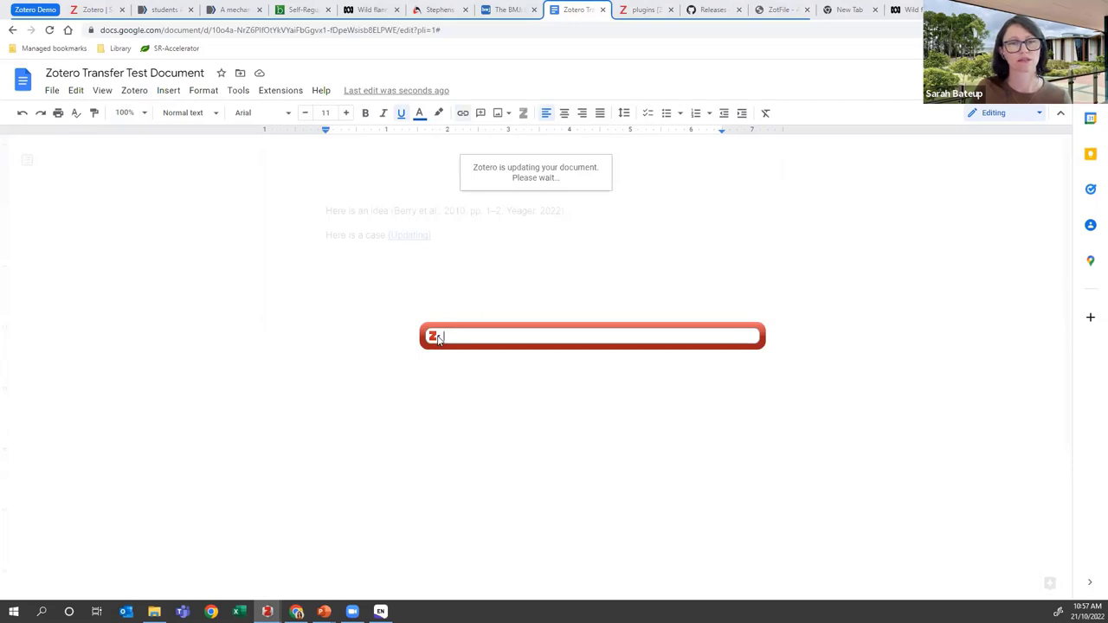
{"action": "left_click", "coordinate": [435, 337]}
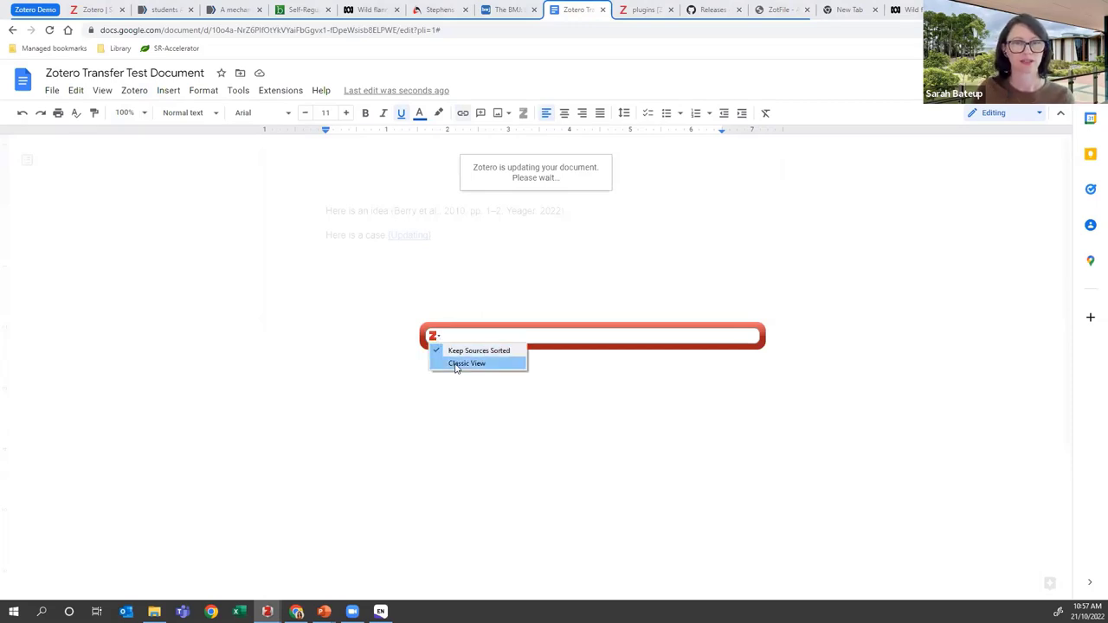
{"action": "left_click", "coordinate": [456, 365]}
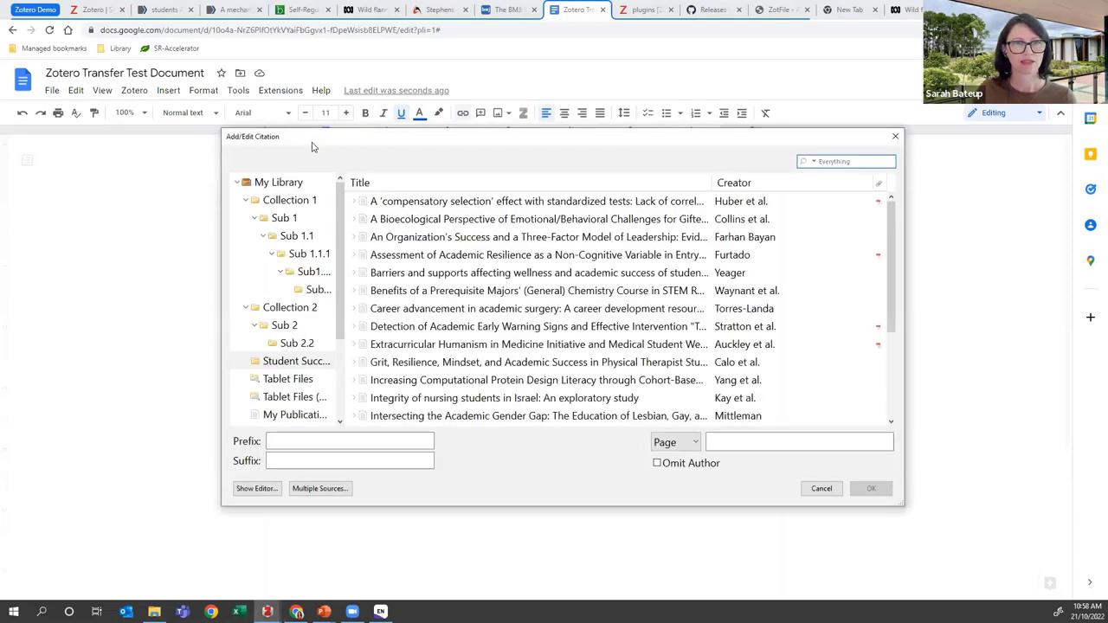
{"action": "left_click", "coordinate": [304, 289]}
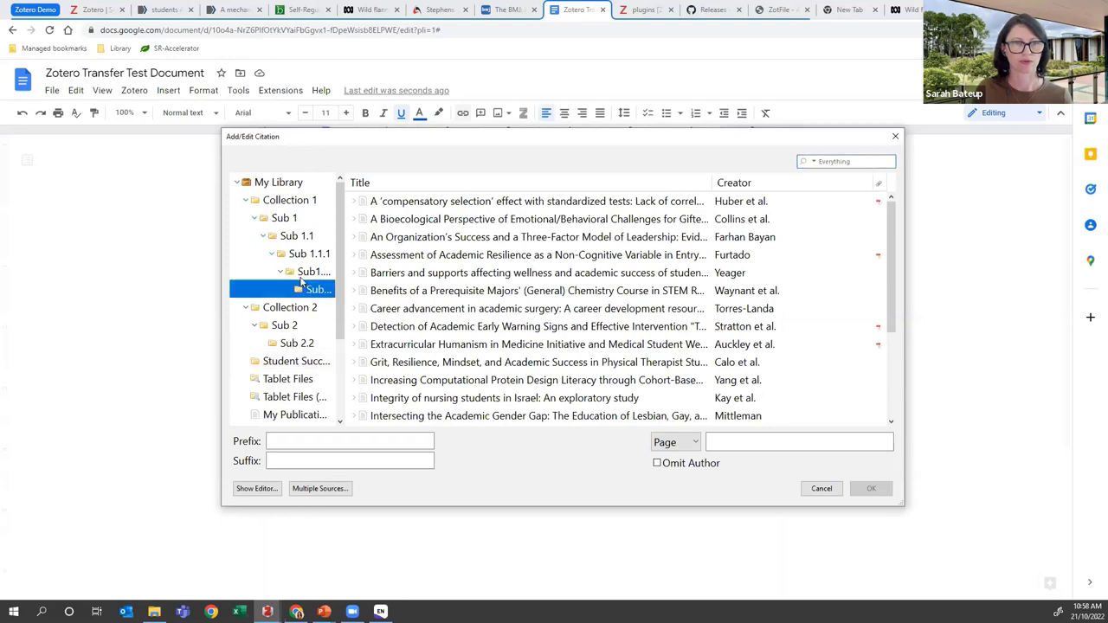
{"action": "left_click", "coordinate": [304, 272]}
{"action": "left_click", "coordinate": [300, 255]}
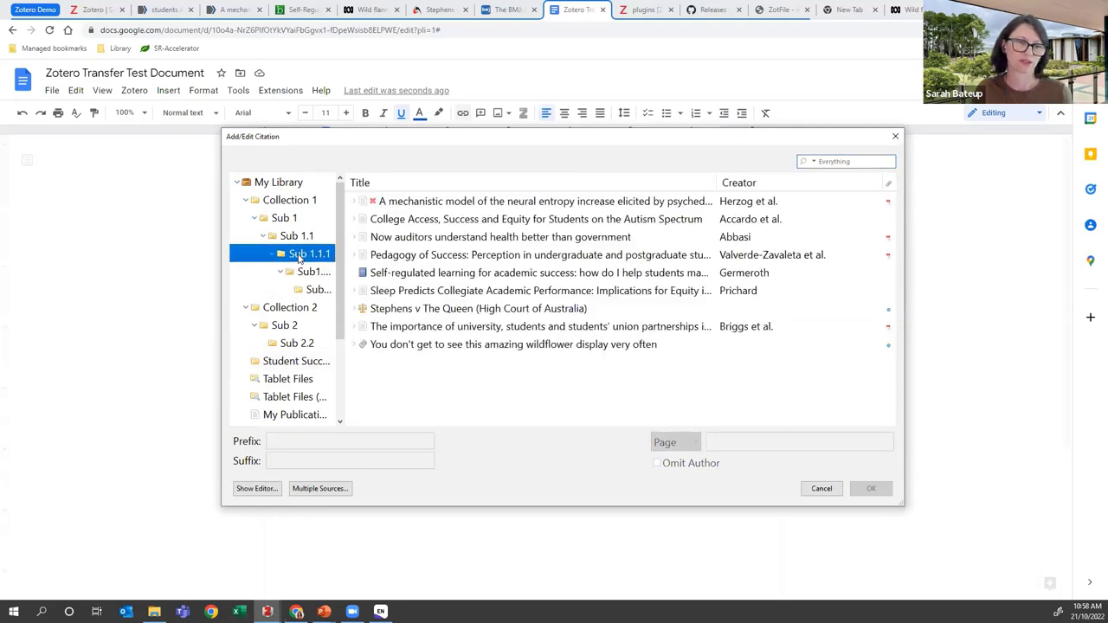
{"action": "left_click", "coordinate": [384, 327]}
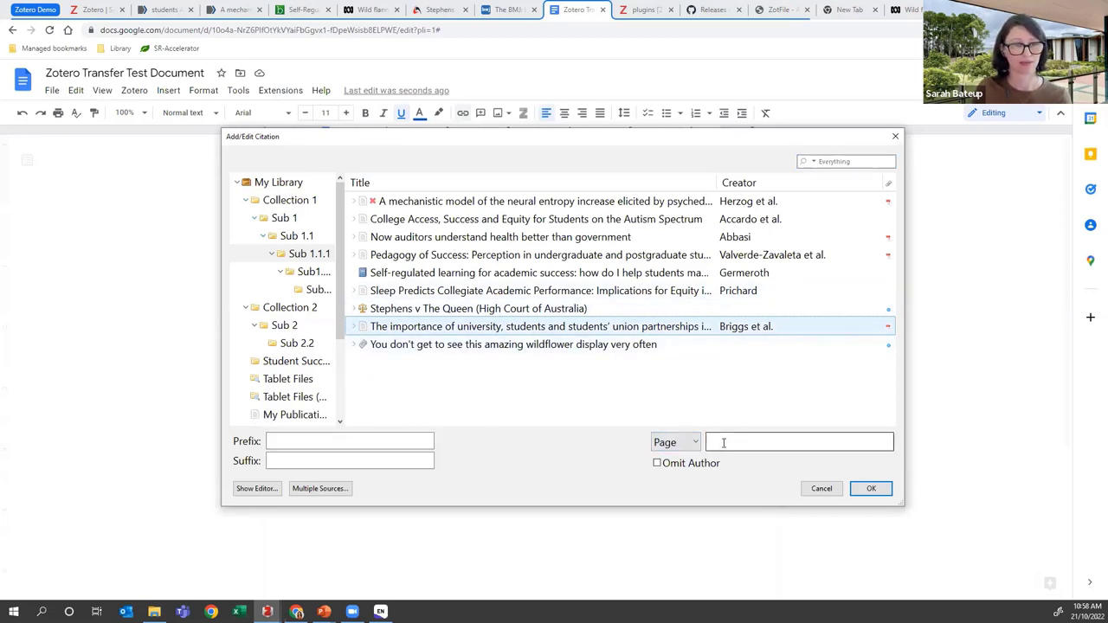
{"action": "left_click", "coordinate": [471, 309]}
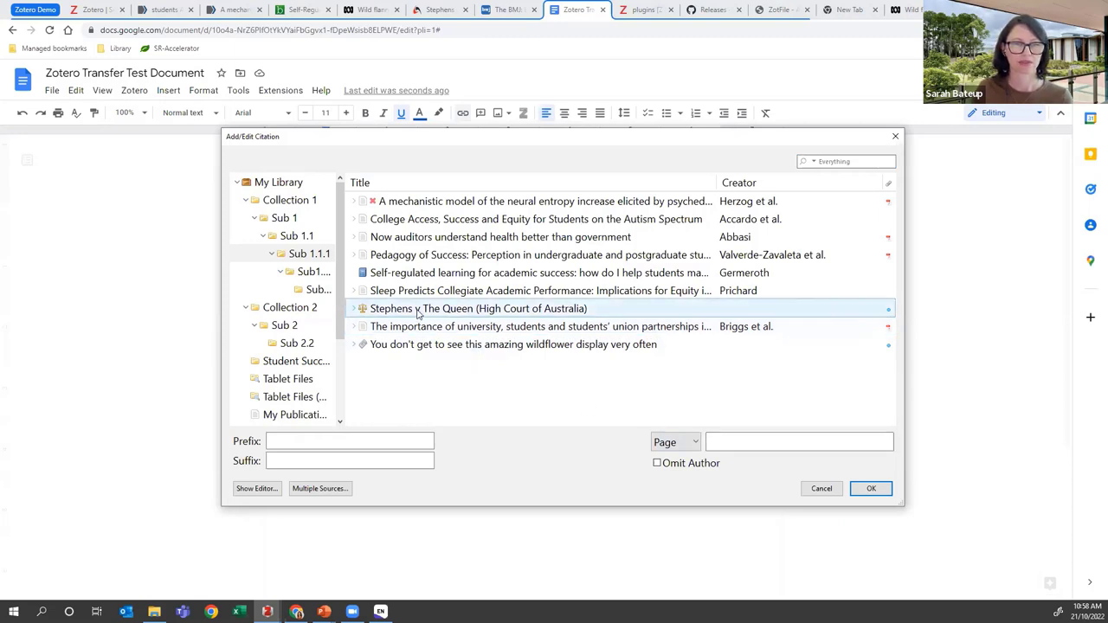
{"action": "left_click", "coordinate": [870, 490]}
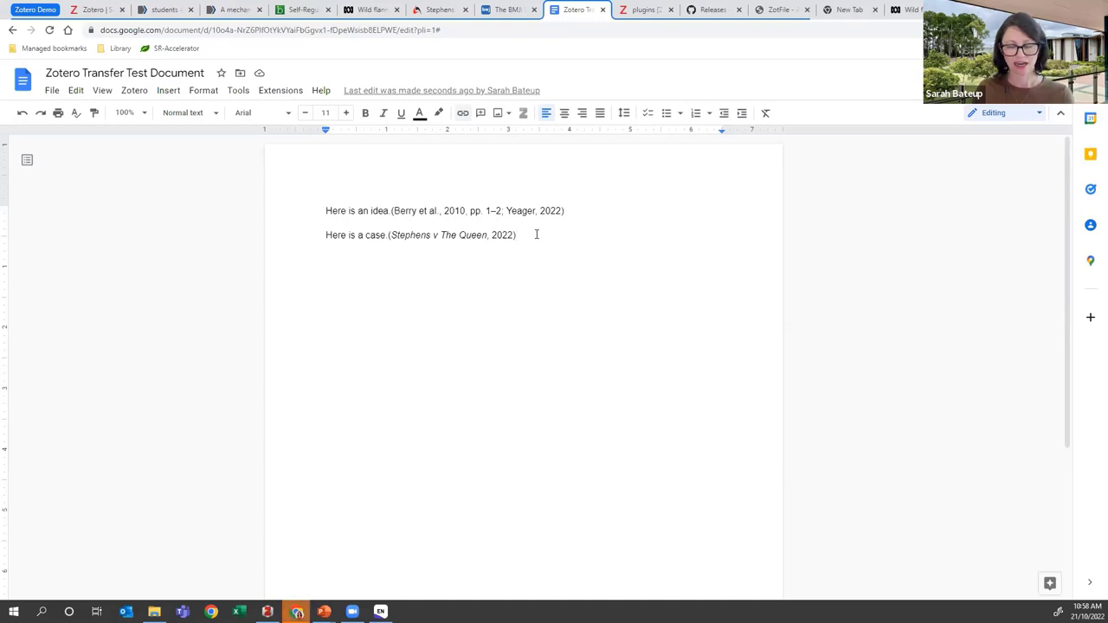
Add a "References" heading below the case sentence and insert the Zotero bibliography on the line beneath it
{"action": "key", "text": "Return"}
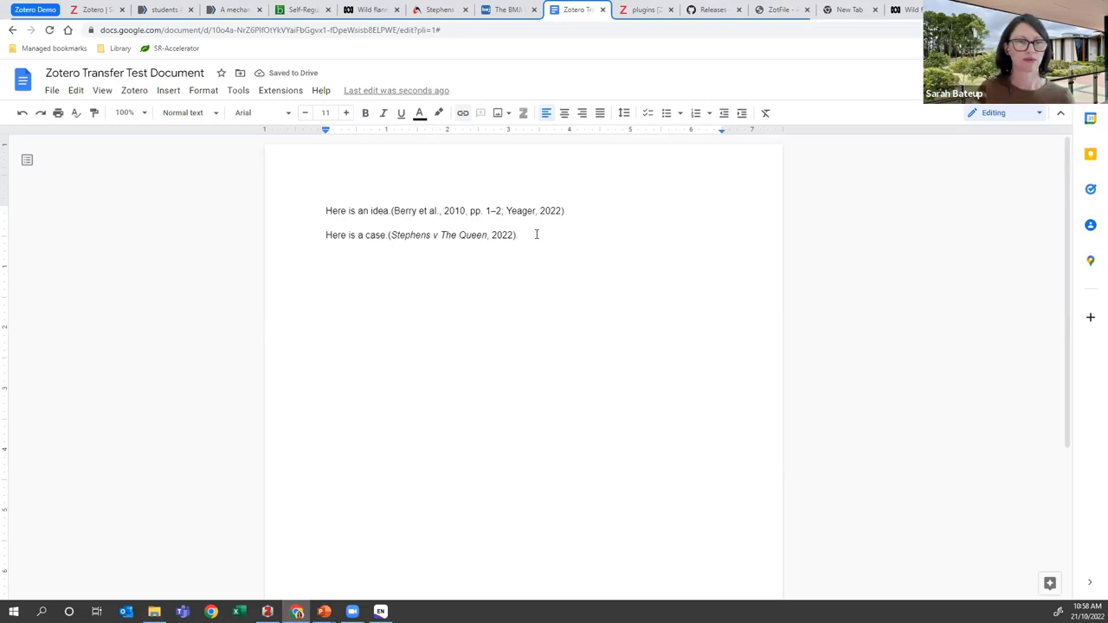
{"action": "key", "text": "Return"}
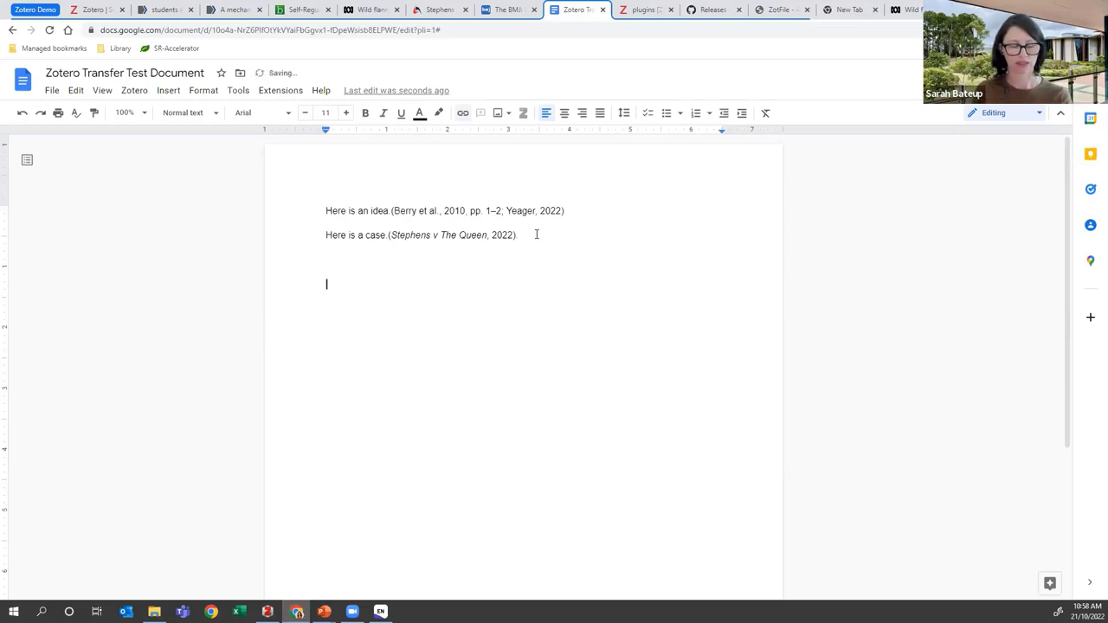
{"action": "type", "text": "Reference"}
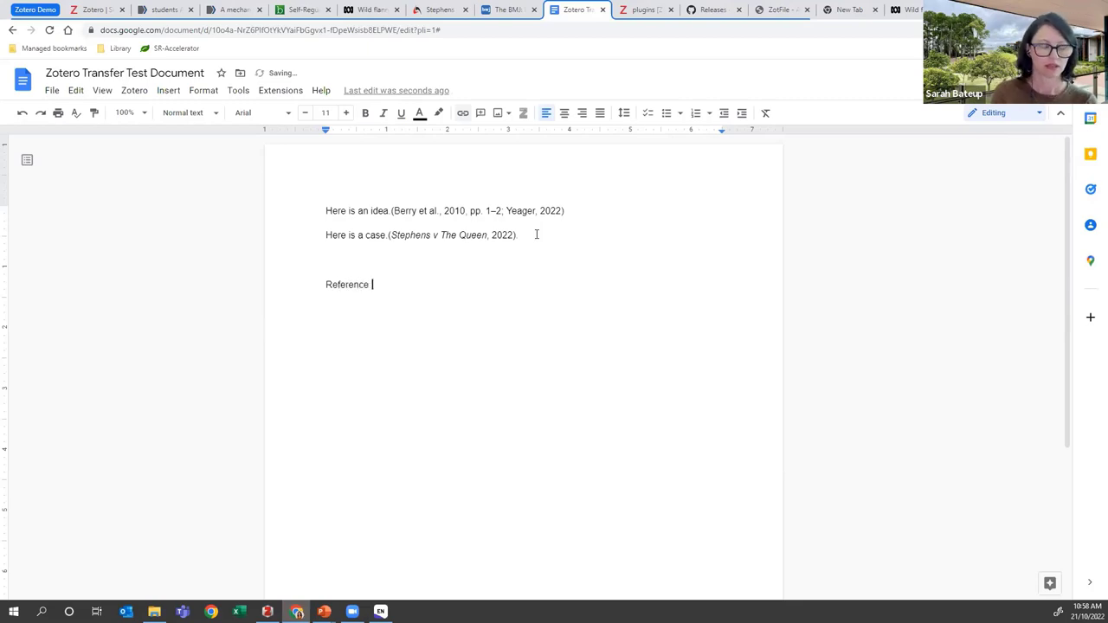
{"action": "key", "text": "BackSpace"}
{"action": "type", "text": "s"}
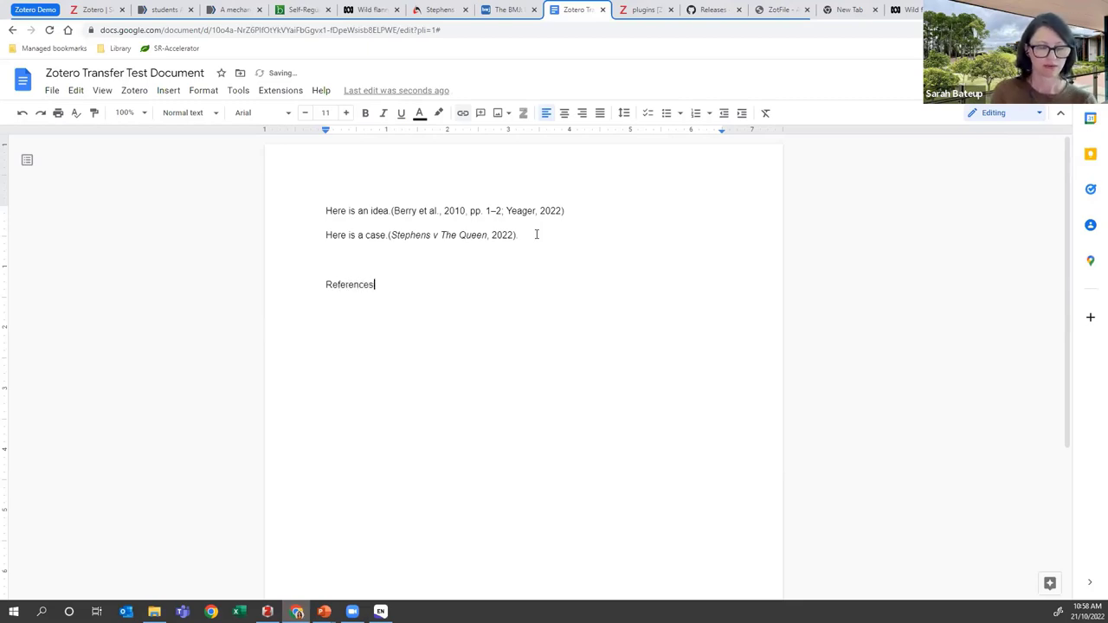
{"action": "key", "text": "Return"}
{"action": "key", "text": "BackSpace"}
{"action": "key", "text": "shift+Return"}
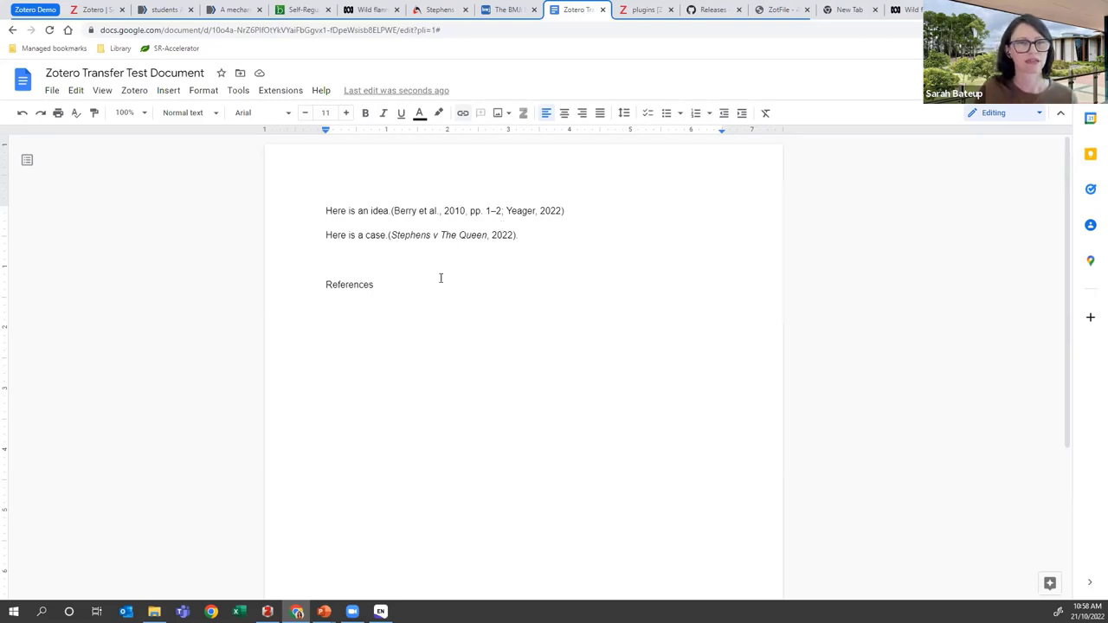
{"action": "left_click", "coordinate": [128, 92]}
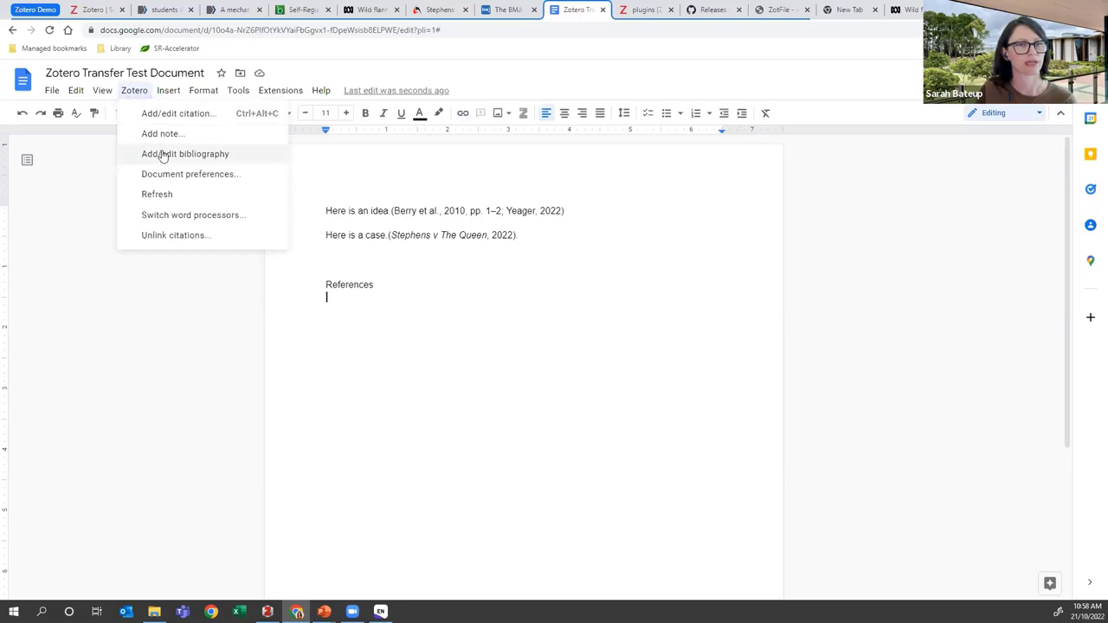
{"action": "left_click", "coordinate": [197, 156]}
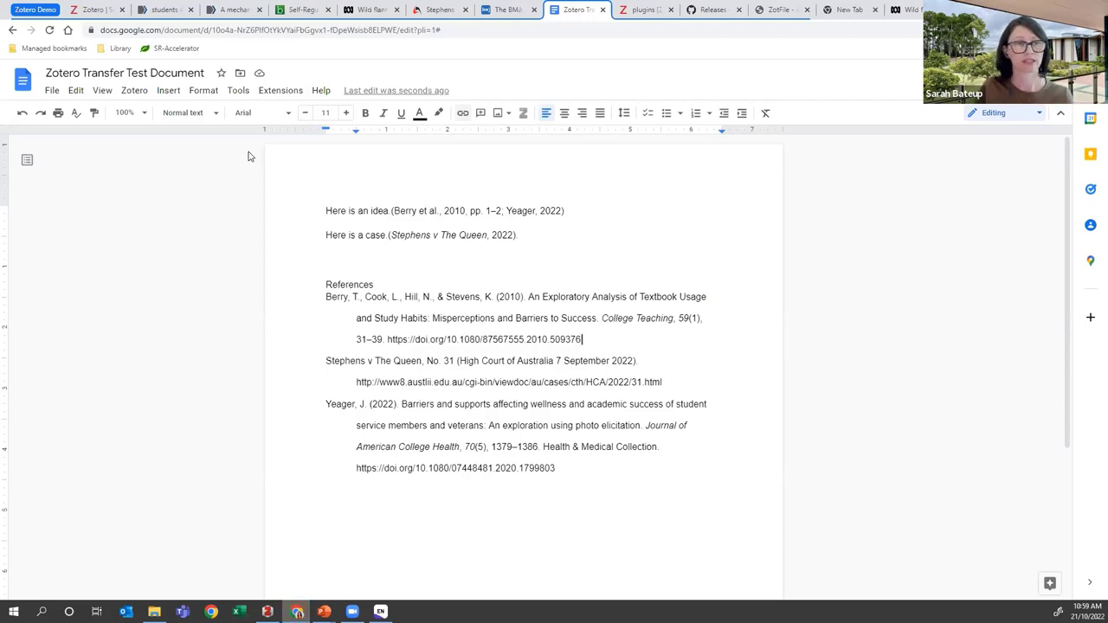
From the document's Zotero preferences, open the style manager and install the "Academic Pediatrics" citation style from the Zotero Style Repository
{"action": "left_click", "coordinate": [134, 91]}
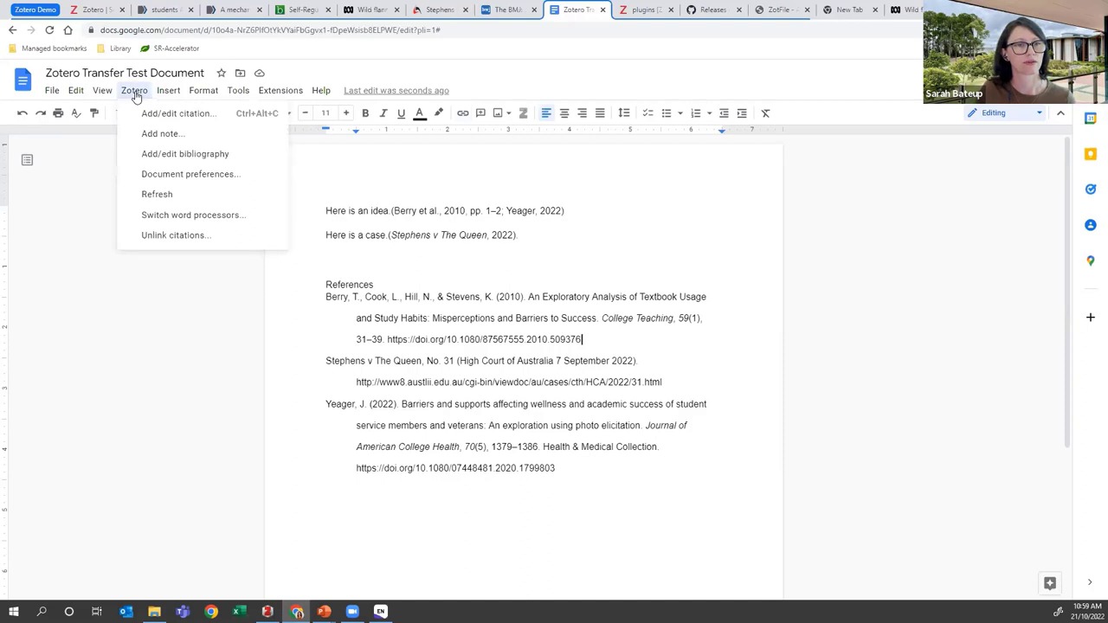
{"action": "left_click", "coordinate": [168, 175]}
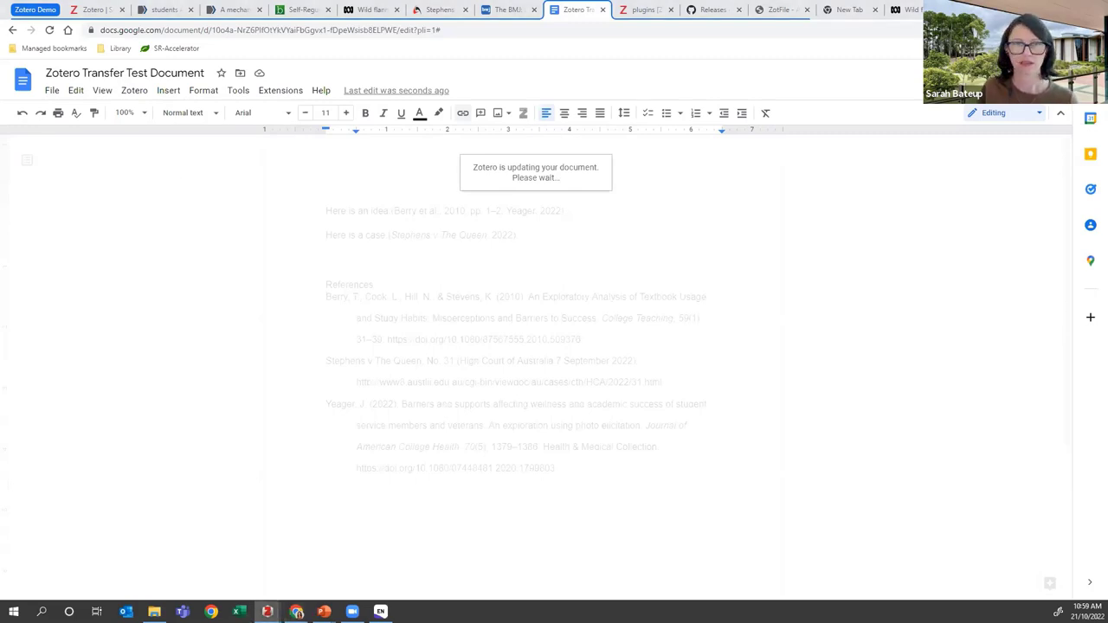
{"action": "scroll", "coordinate": [450, 247], "scroll_direction": "down", "scroll_amount": 3}
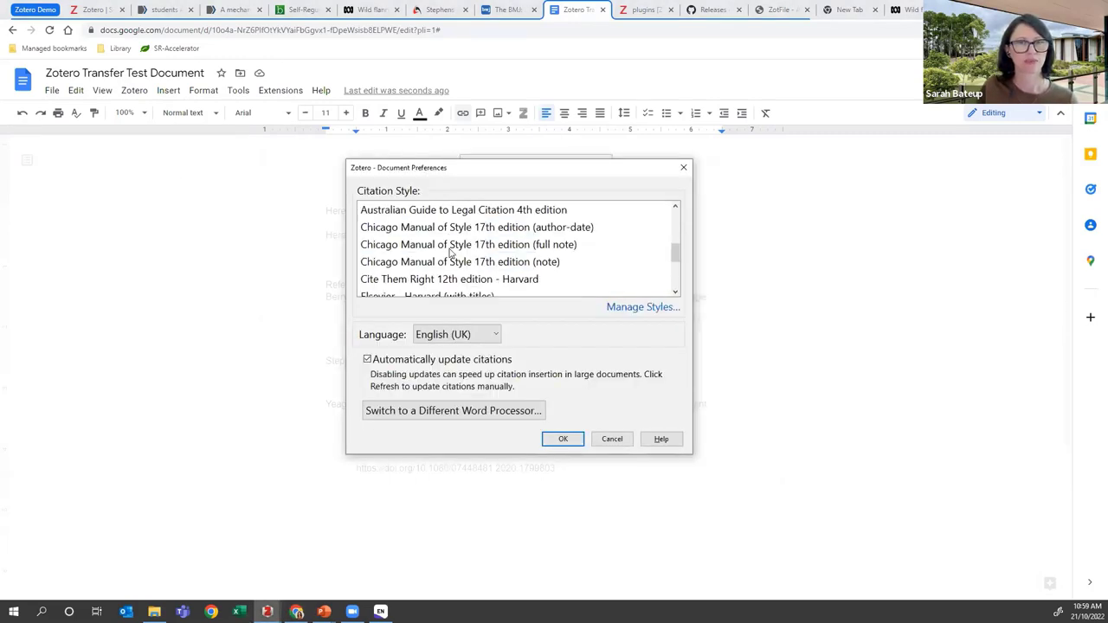
{"action": "scroll", "coordinate": [451, 250], "scroll_direction": "down", "scroll_amount": 1}
{"action": "scroll", "coordinate": [450, 249], "scroll_direction": "up", "scroll_amount": 1}
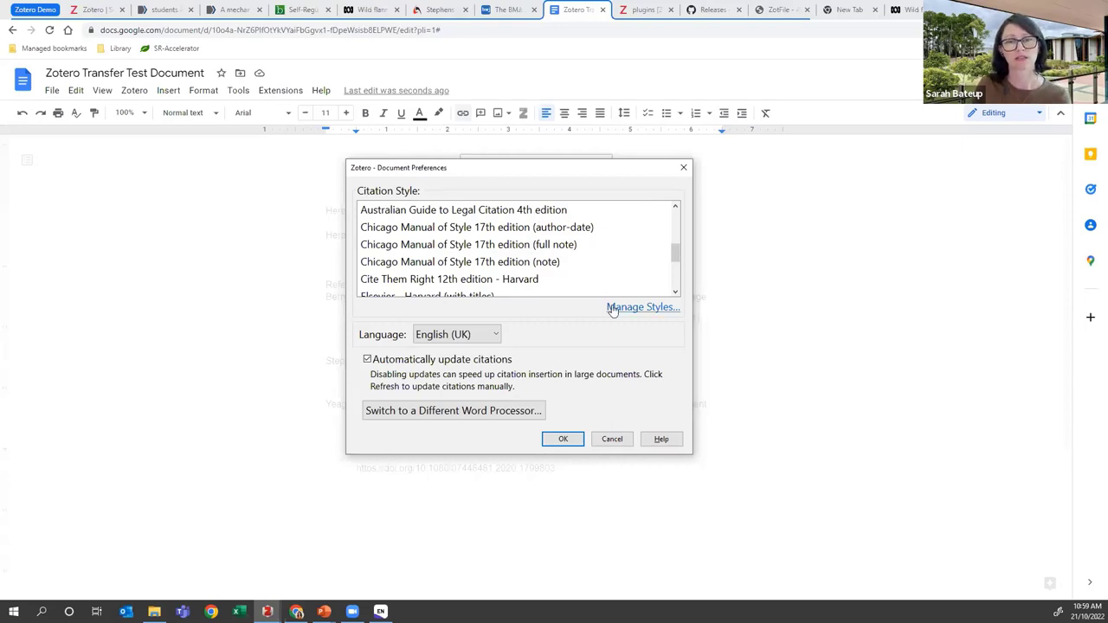
{"action": "key", "text": "Return"}
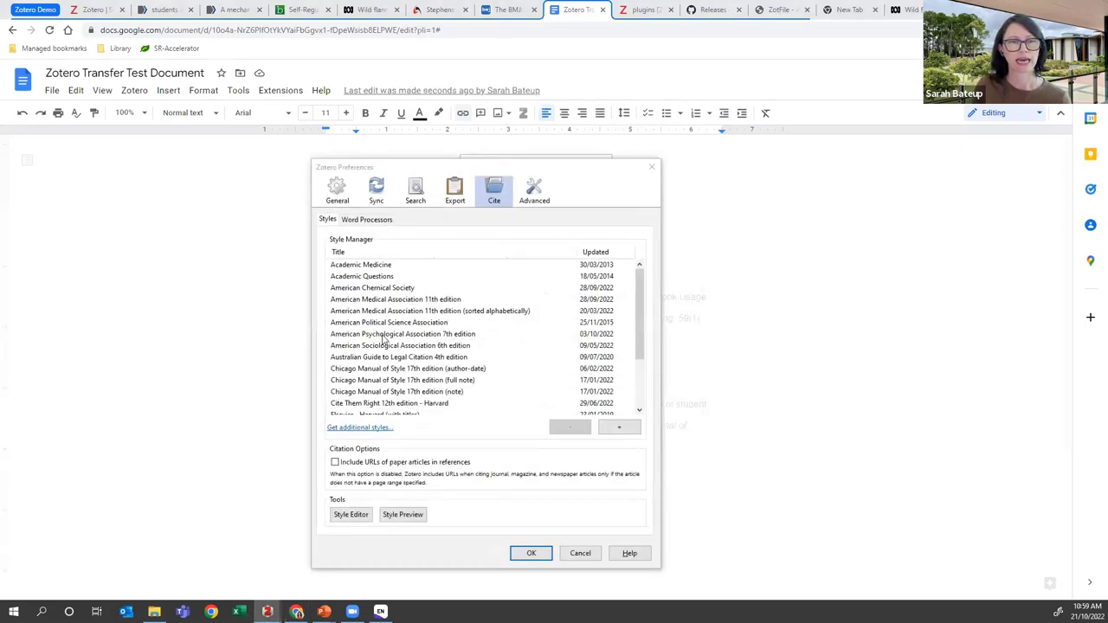
{"action": "left_click", "coordinate": [382, 431]}
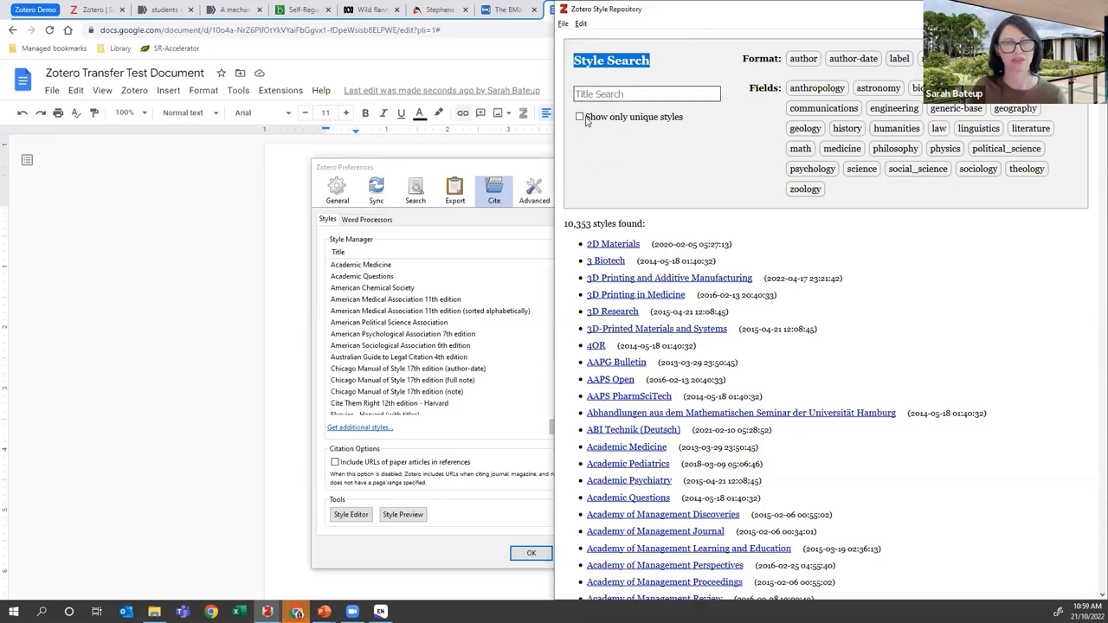
{"action": "mouse_move", "coordinate": [618, 419]}
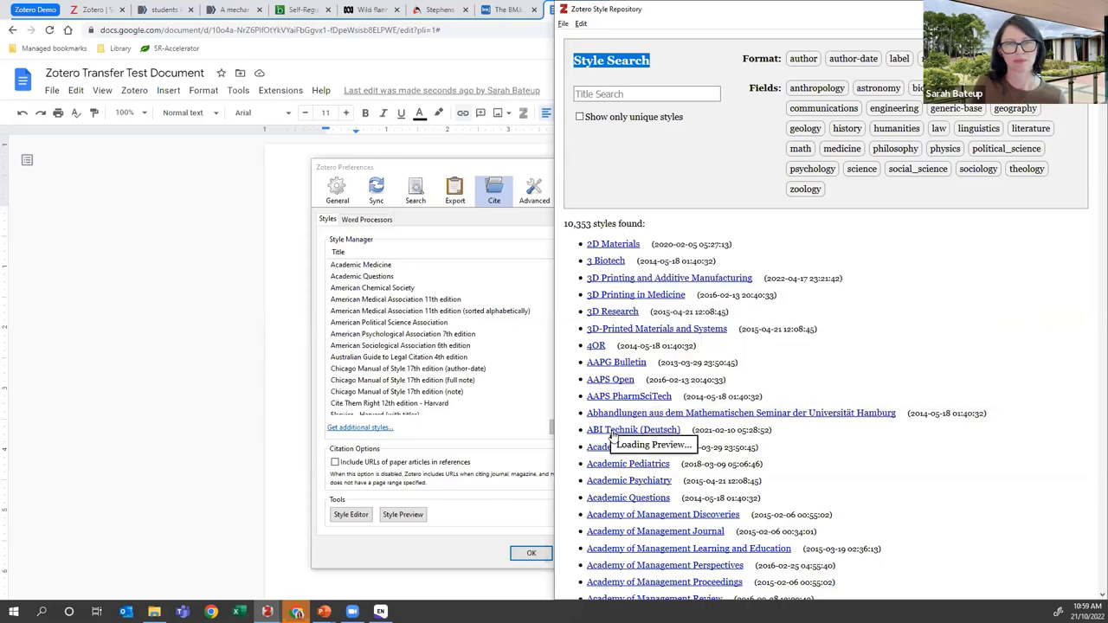
{"action": "mouse_move", "coordinate": [620, 470]}
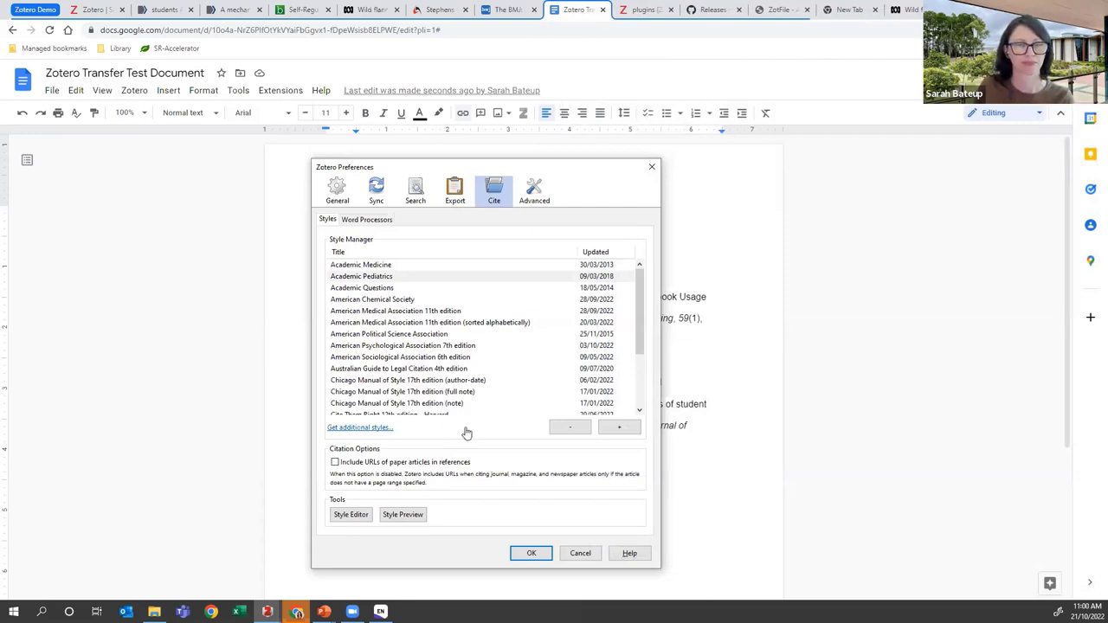
{"action": "left_click", "coordinate": [520, 555]}
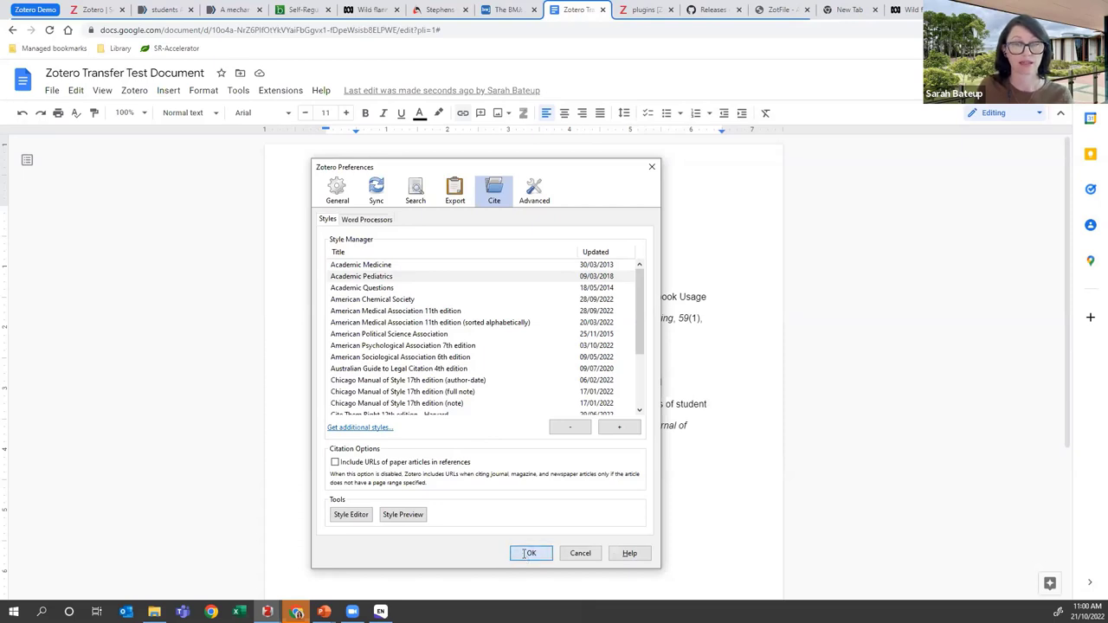
Change the document's citation style to "Australian Guide to Legal Citation 4th edition" and review the bibliography and footnotes
{"action": "left_click", "coordinate": [135, 92]}
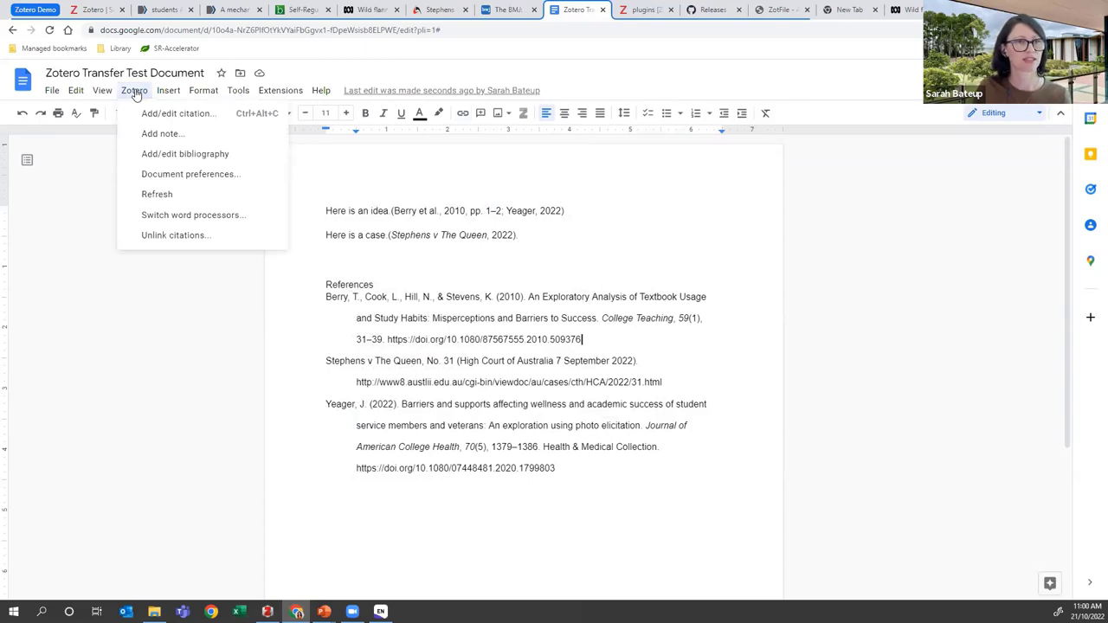
{"action": "left_click", "coordinate": [156, 174]}
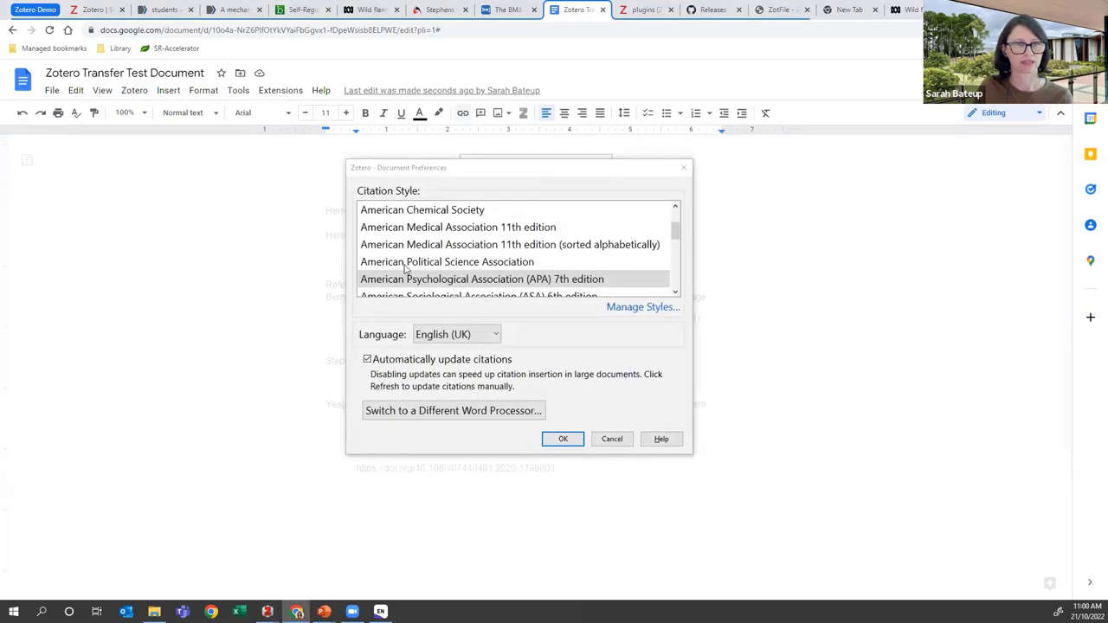
{"action": "scroll", "coordinate": [437, 226], "scroll_direction": "down", "scroll_amount": 1}
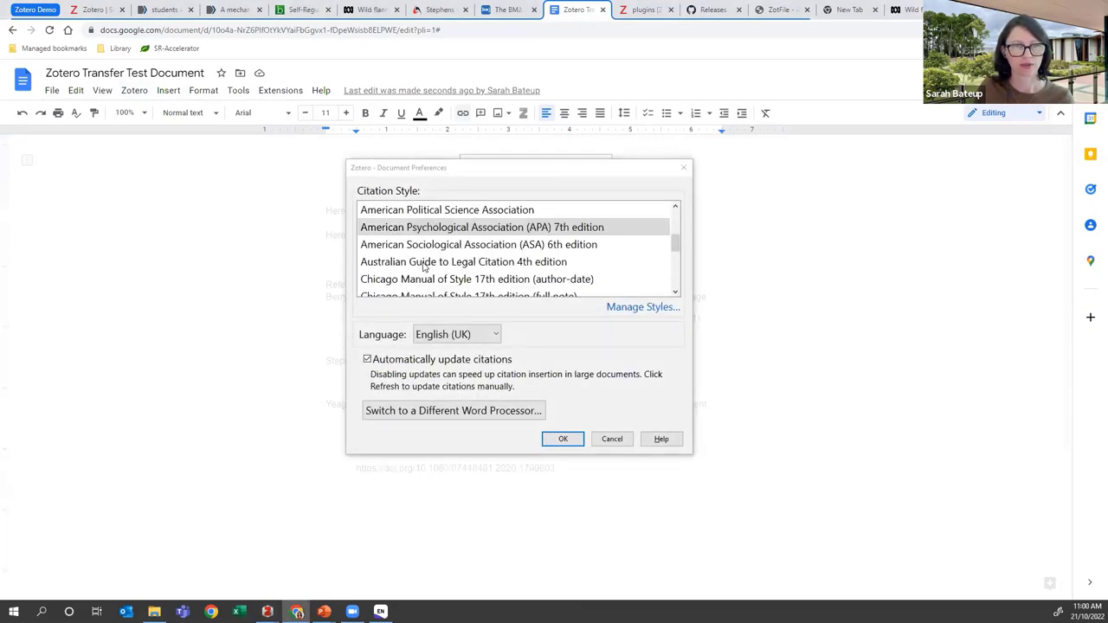
{"action": "left_click", "coordinate": [424, 263]}
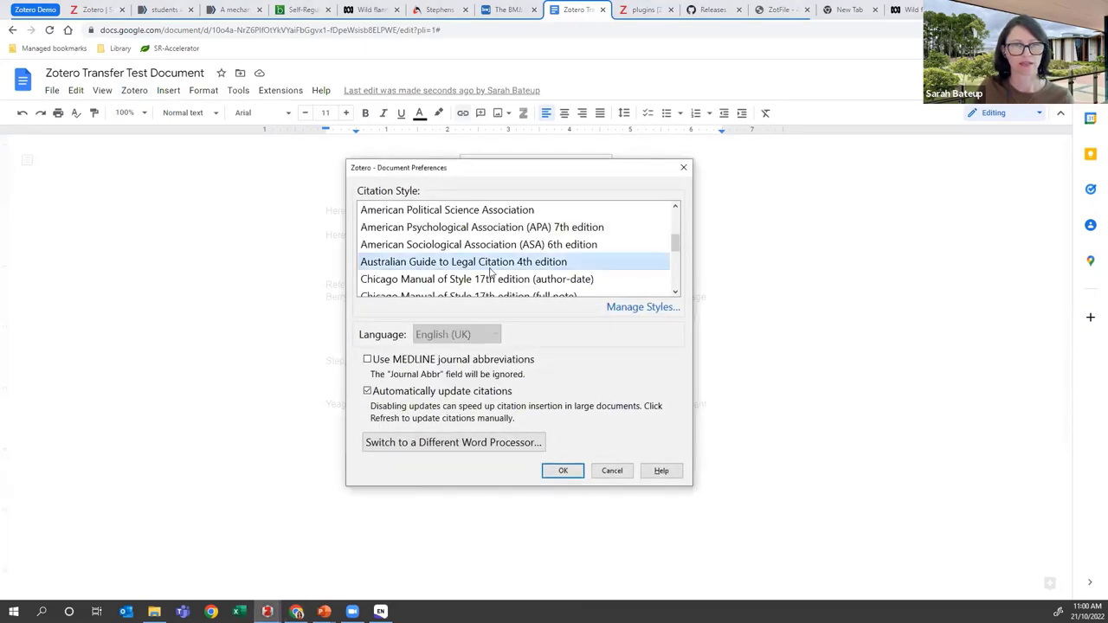
{"action": "left_click", "coordinate": [561, 472]}
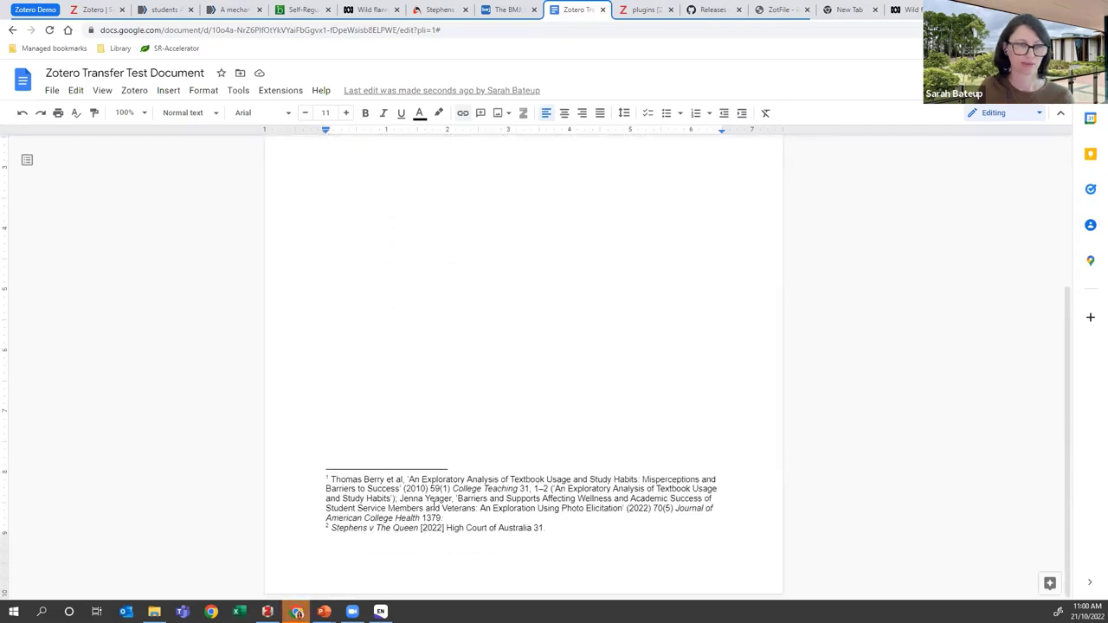
{"action": "scroll", "coordinate": [427, 514], "scroll_direction": "up", "scroll_amount": 3}
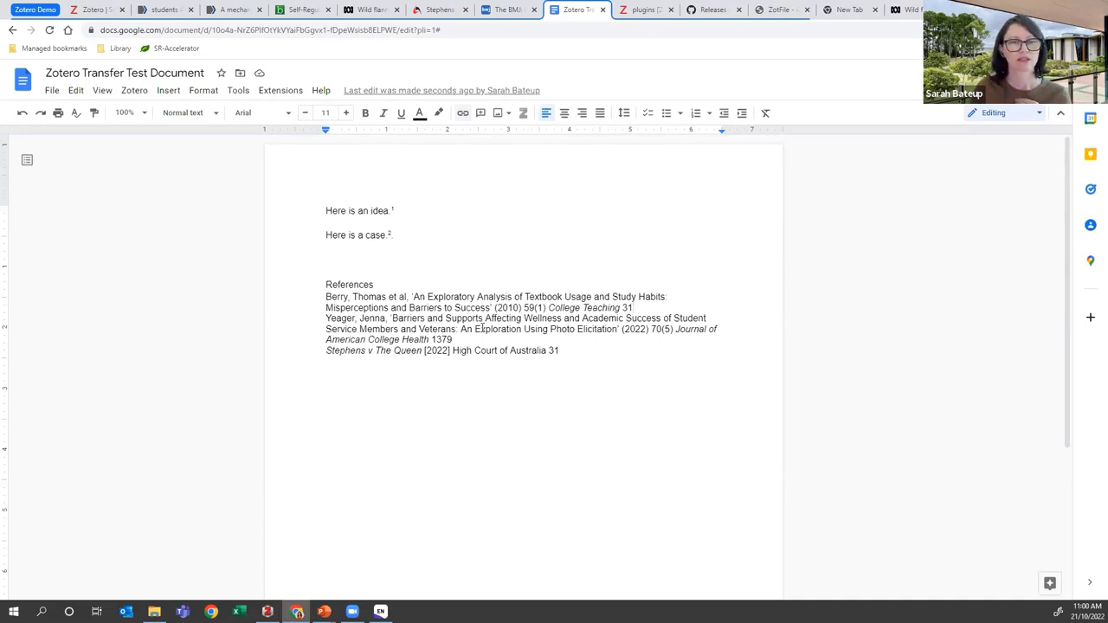
{"action": "left_click", "coordinate": [567, 353]}
{"action": "left_click_drag", "start_coordinate": [561, 351], "coordinate": [320, 295]}
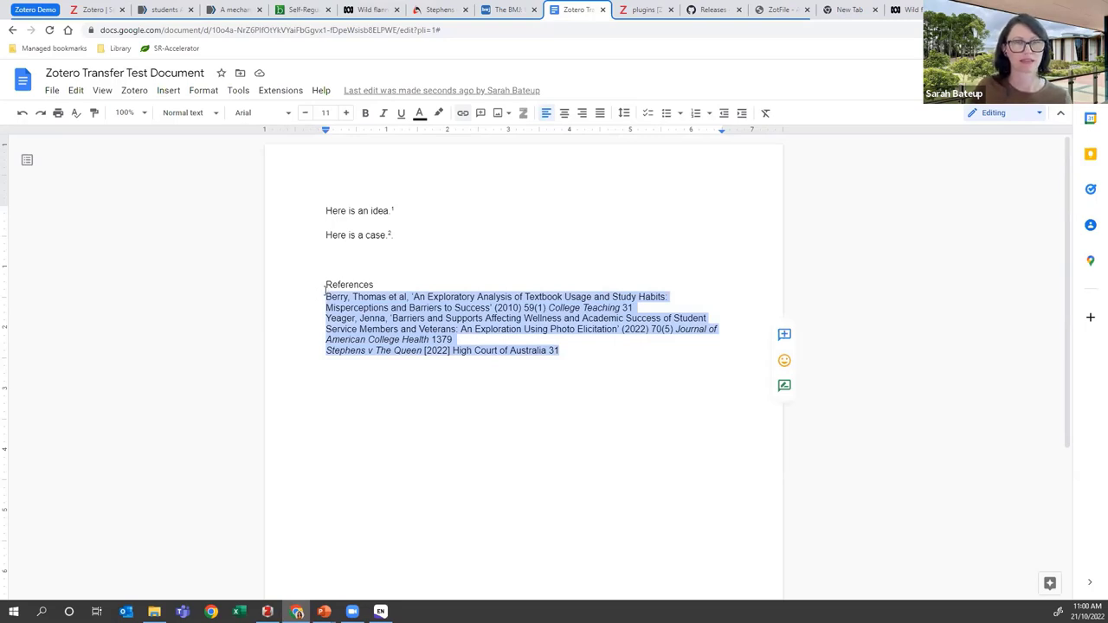
{"action": "left_click", "coordinate": [354, 265]}
{"action": "scroll", "coordinate": [351, 277], "scroll_direction": "down", "scroll_amount": 1}
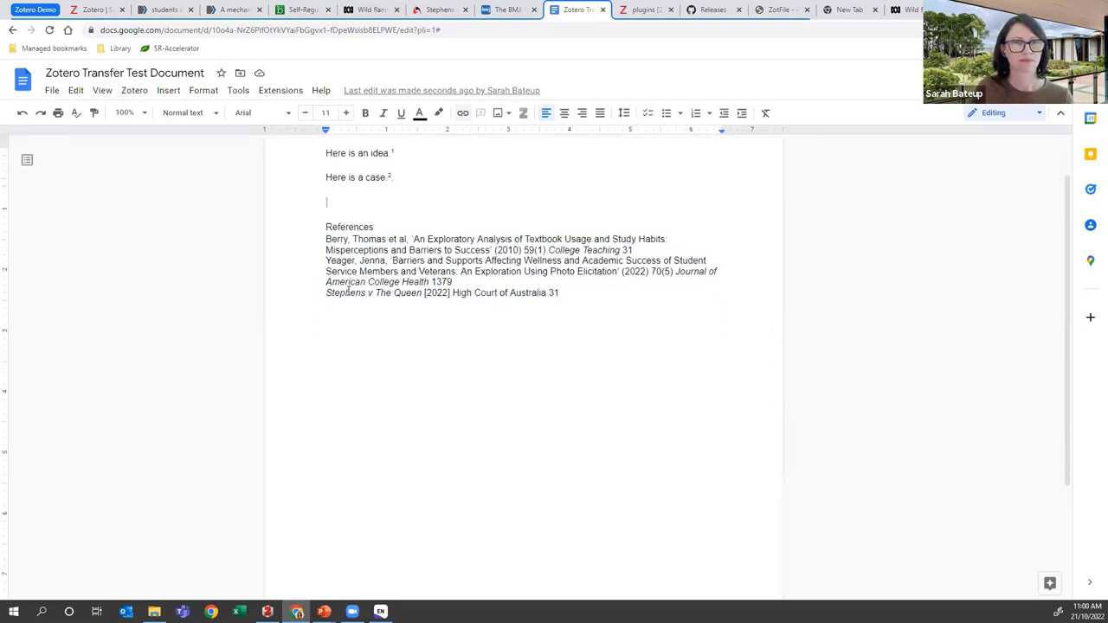
{"action": "scroll", "coordinate": [348, 292], "scroll_direction": "down", "scroll_amount": 3}
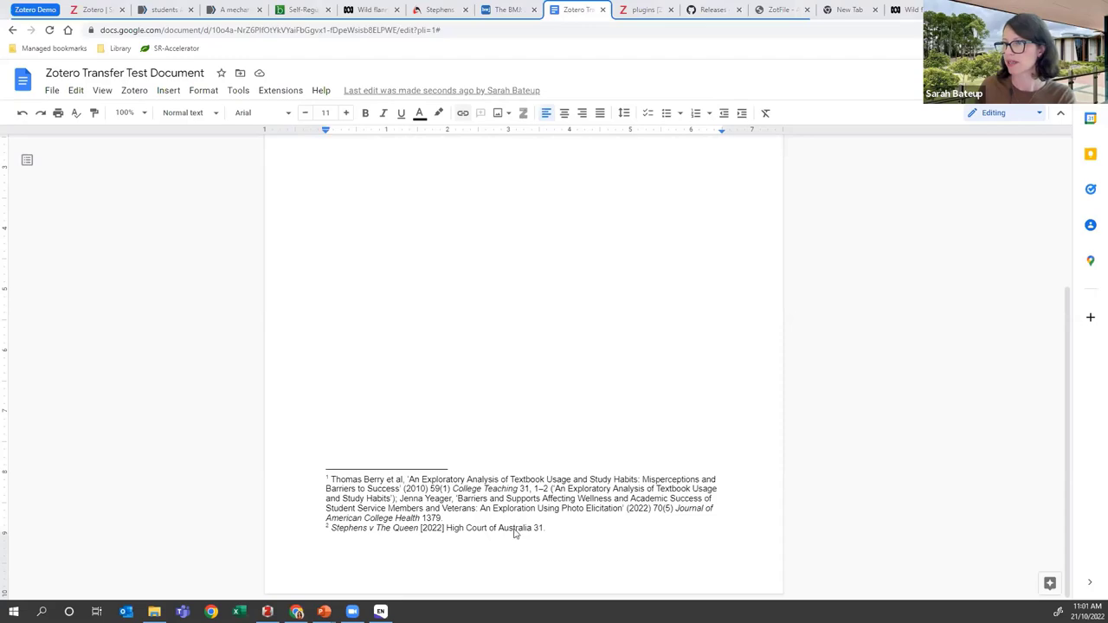
Switch to Zotero and set the Court of the case "Stephens v The Queen" in collection Sub 1.1.1.1.1 to HCA
{"action": "key", "text": "alt+Tab"}
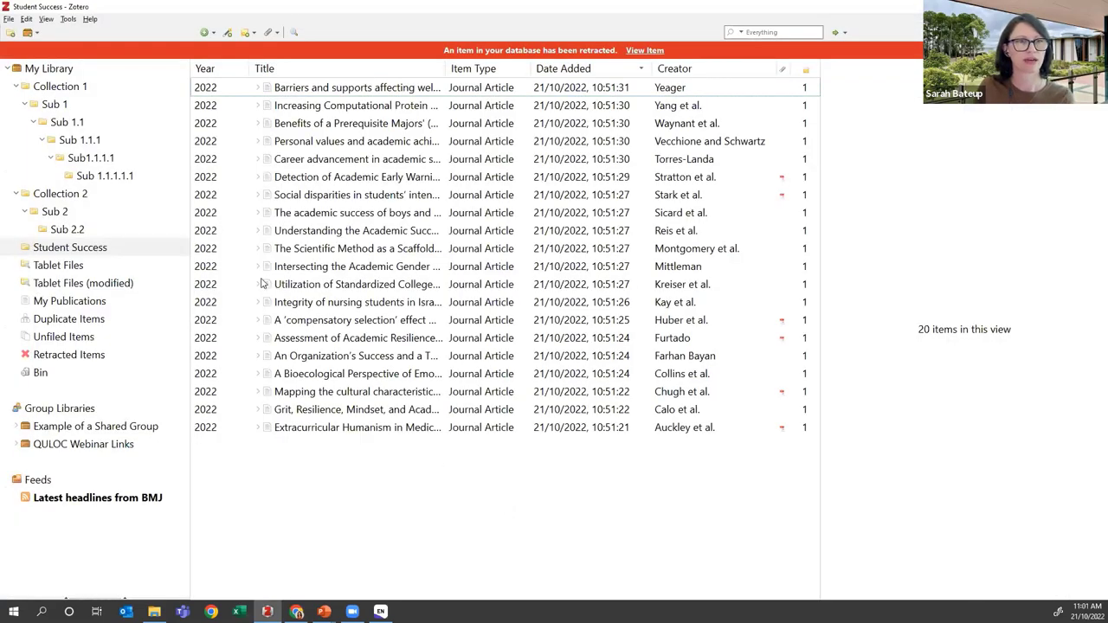
{"action": "left_click", "coordinate": [122, 179]}
{"action": "left_click", "coordinate": [393, 91]}
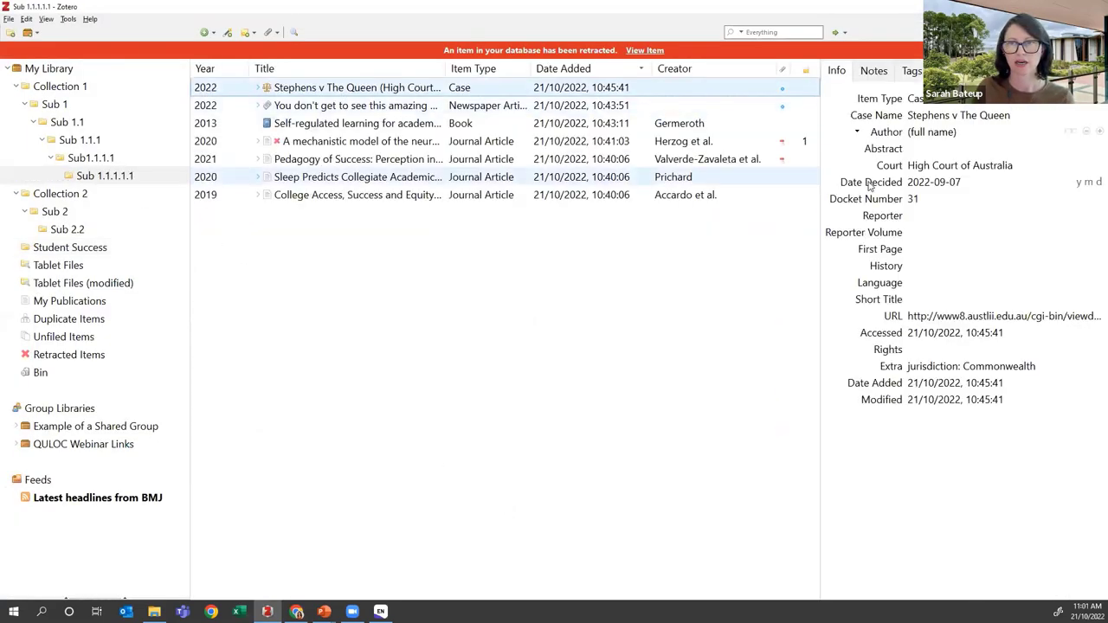
{"action": "left_click", "coordinate": [921, 164]}
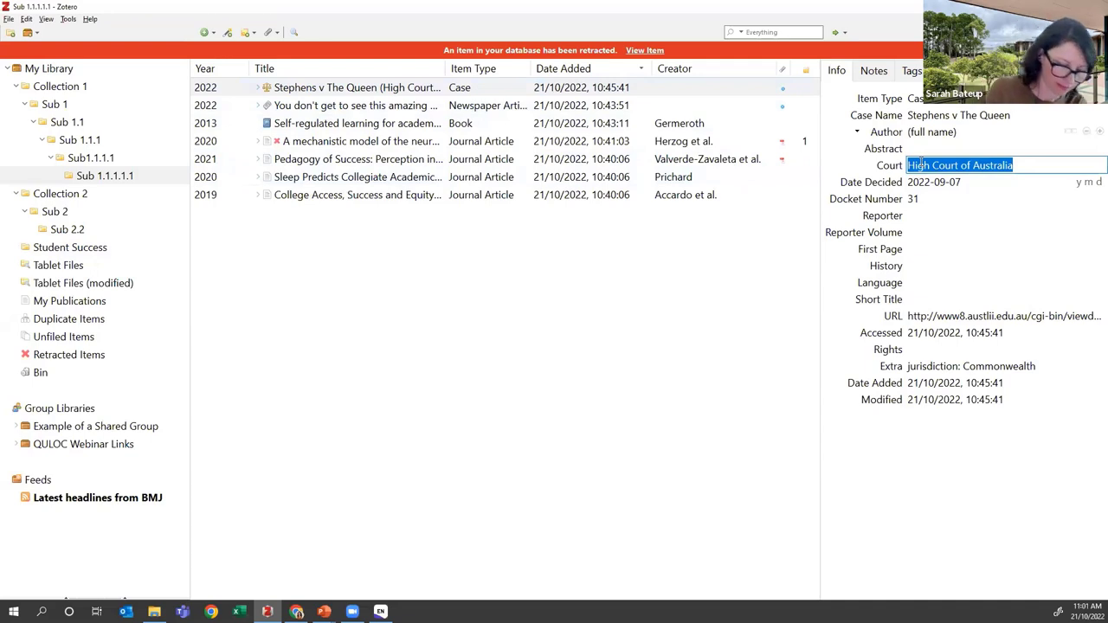
{"action": "type", "text": "HCA"}
{"action": "left_click", "coordinate": [714, 347]}
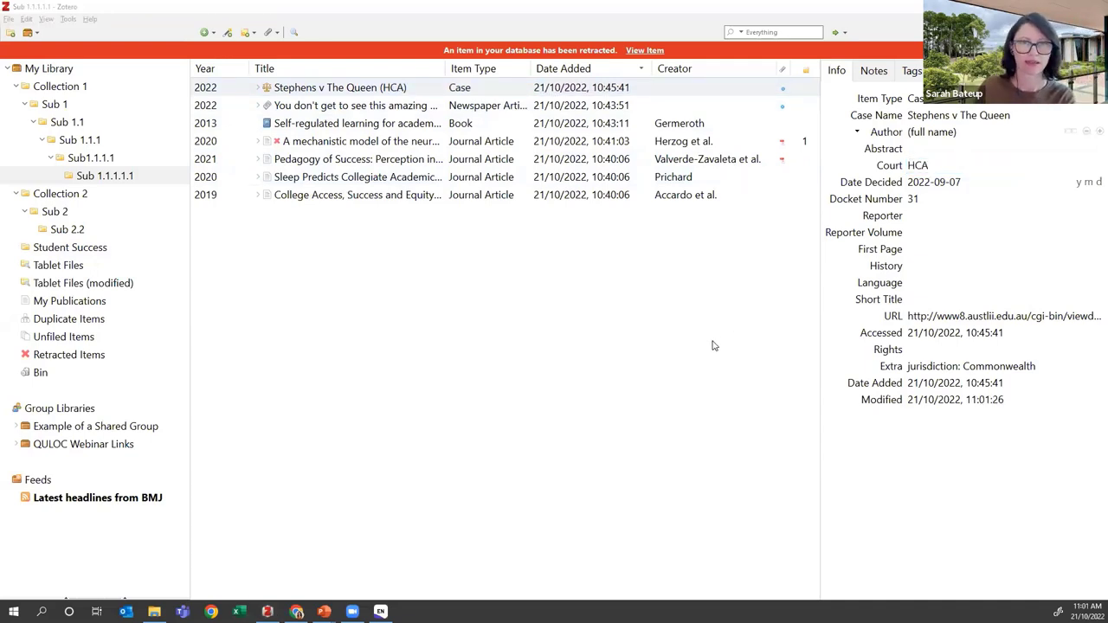
Return to the Google Docs document, refresh its Zotero citations, and check the case in the bibliography and footnote
{"action": "key", "text": "alt+Tab"}
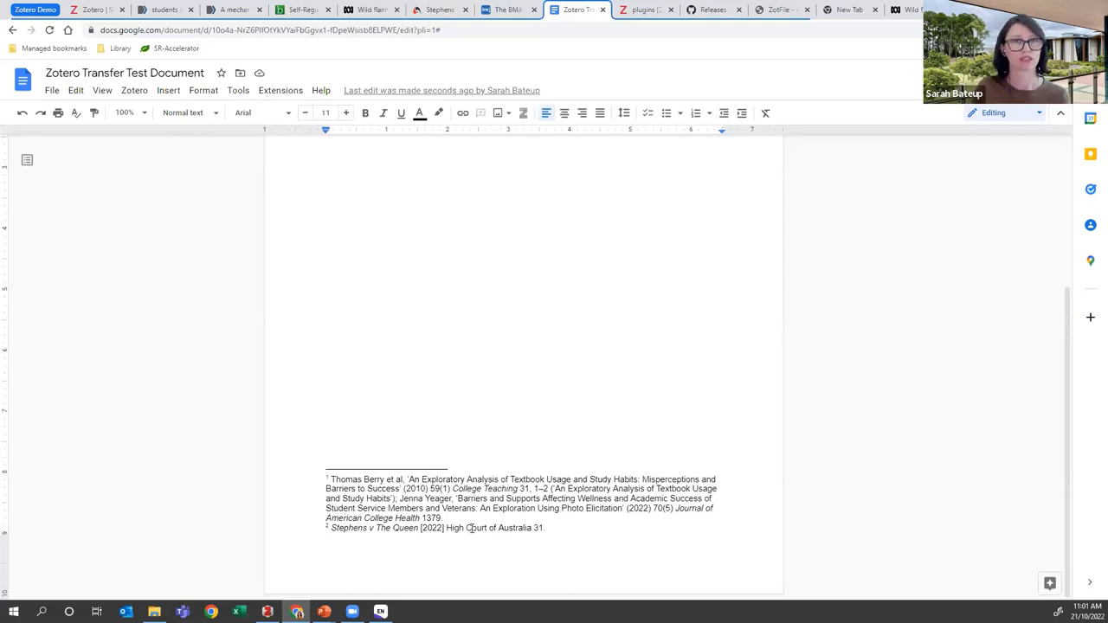
{"action": "left_click", "coordinate": [135, 90]}
{"action": "left_click", "coordinate": [149, 193]}
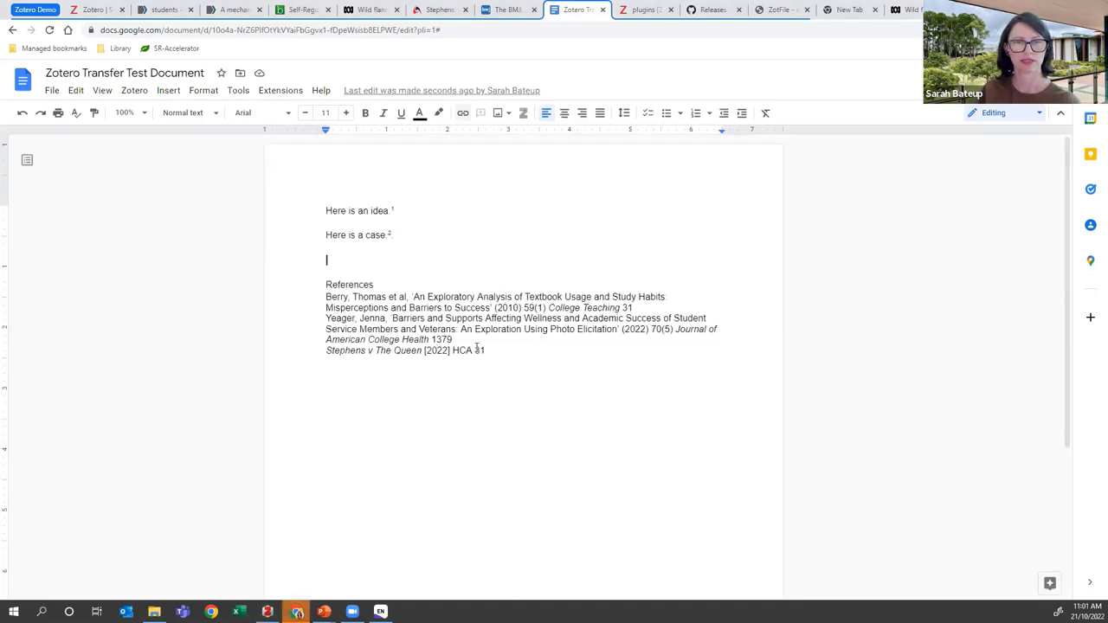
{"action": "scroll", "coordinate": [475, 361], "scroll_direction": "down", "scroll_amount": 3}
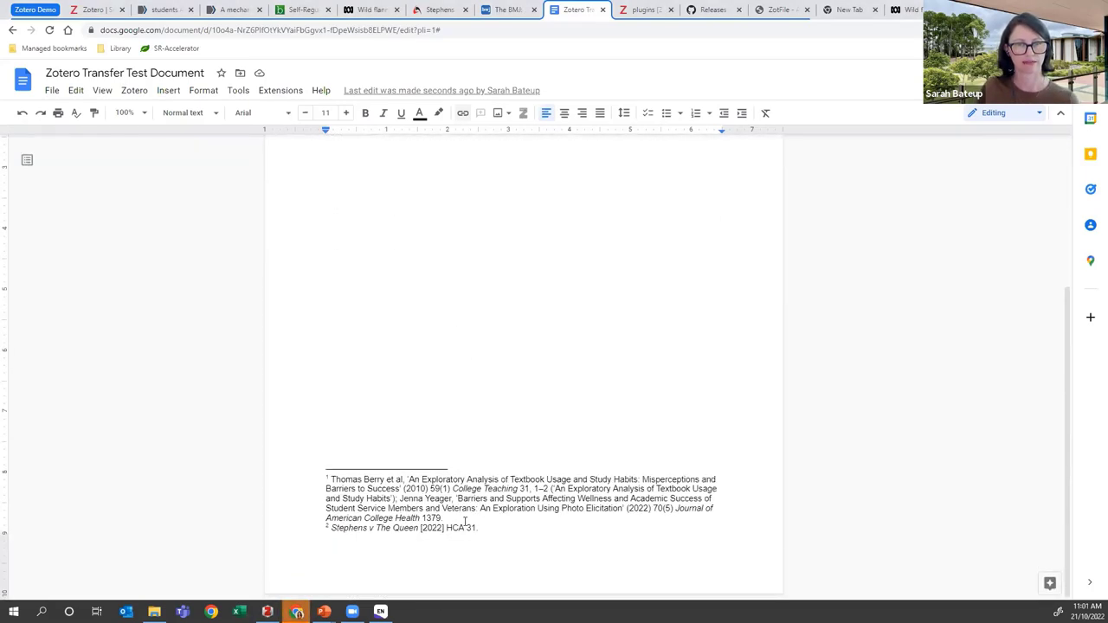
{"action": "scroll", "coordinate": [425, 374], "scroll_direction": "up", "scroll_amount": 3}
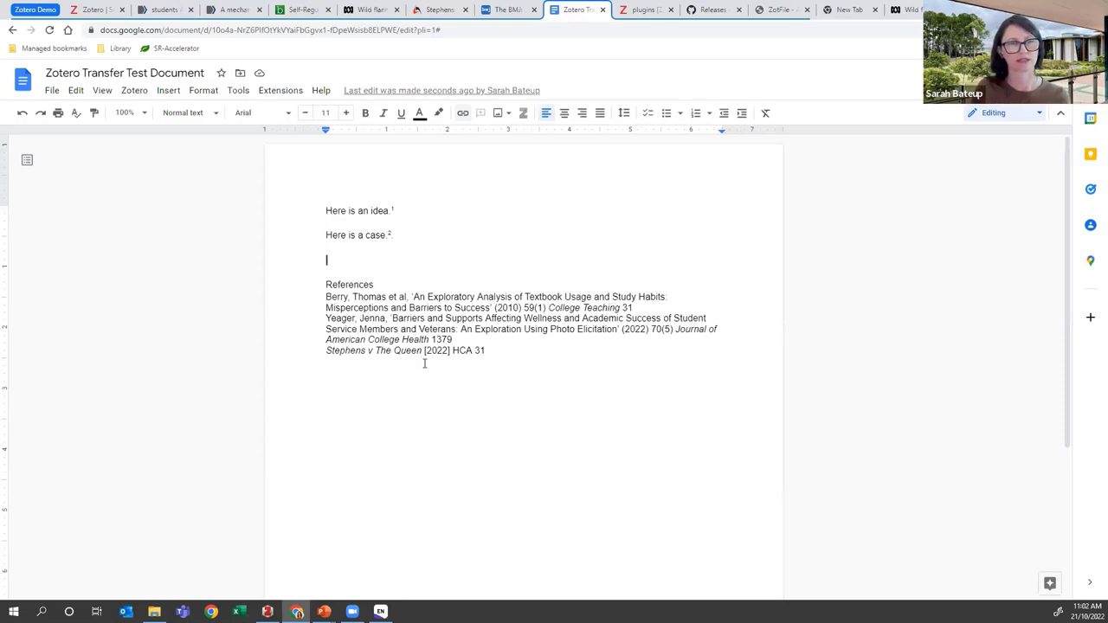
Convert the document's Zotero citations to the transfer format for switching word processors and look over the converted text
{"action": "left_click", "coordinate": [131, 93]}
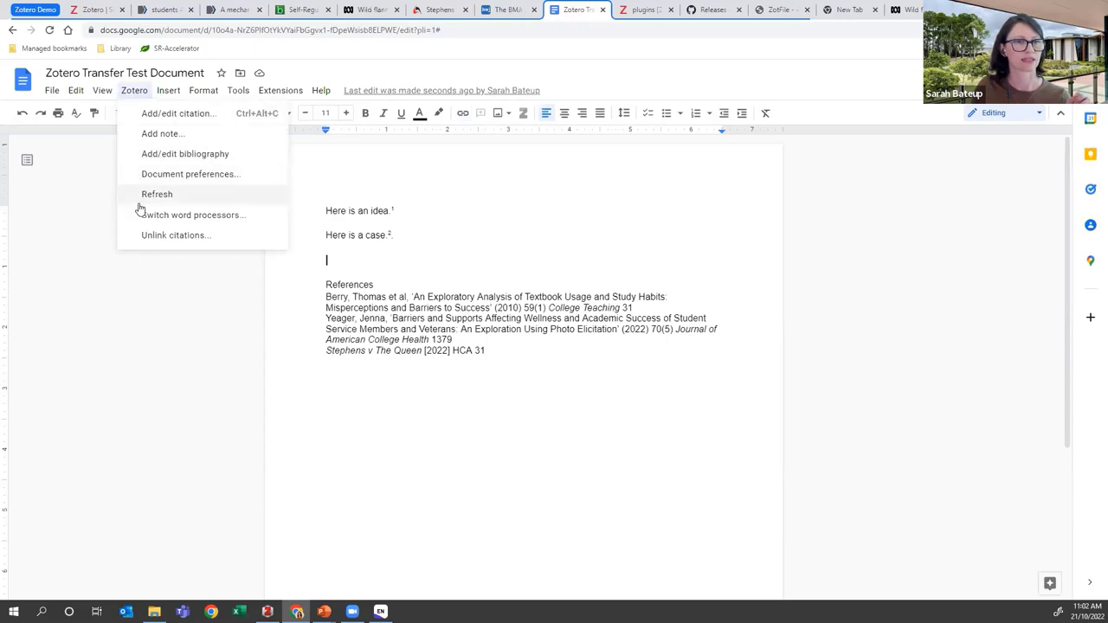
{"action": "left_click", "coordinate": [185, 217]}
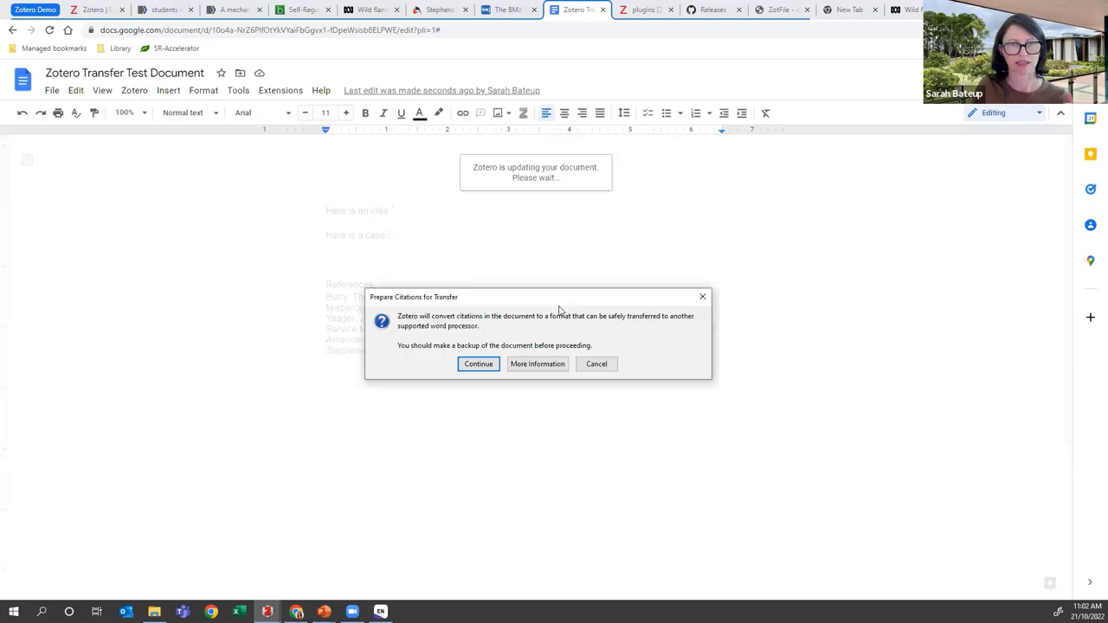
{"action": "left_click", "coordinate": [478, 364]}
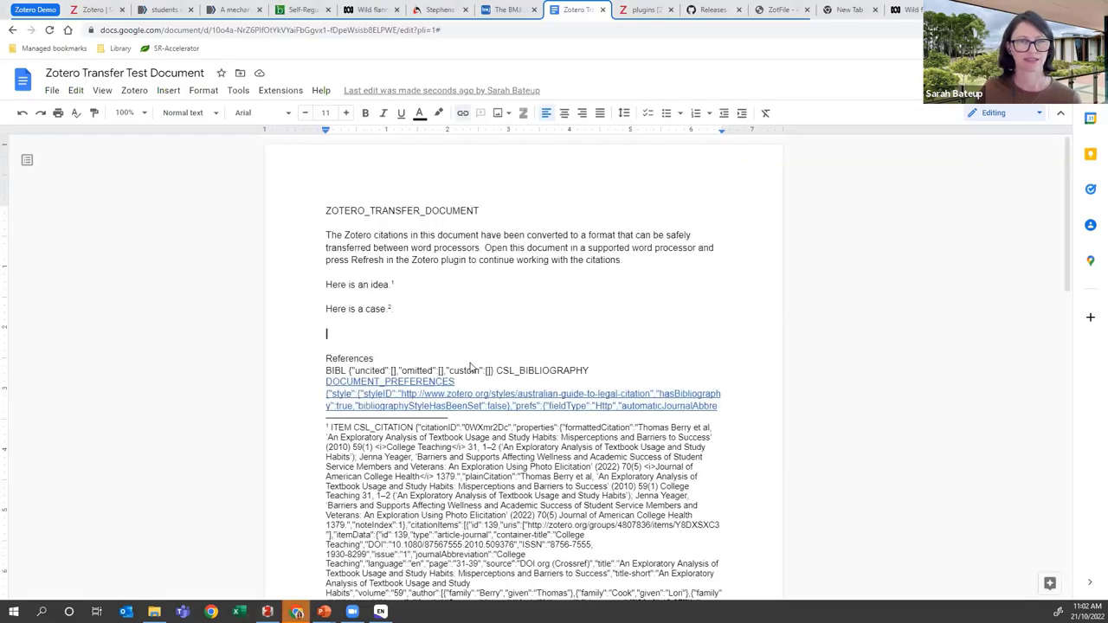
{"action": "scroll", "coordinate": [465, 433], "scroll_direction": "down", "scroll_amount": 10}
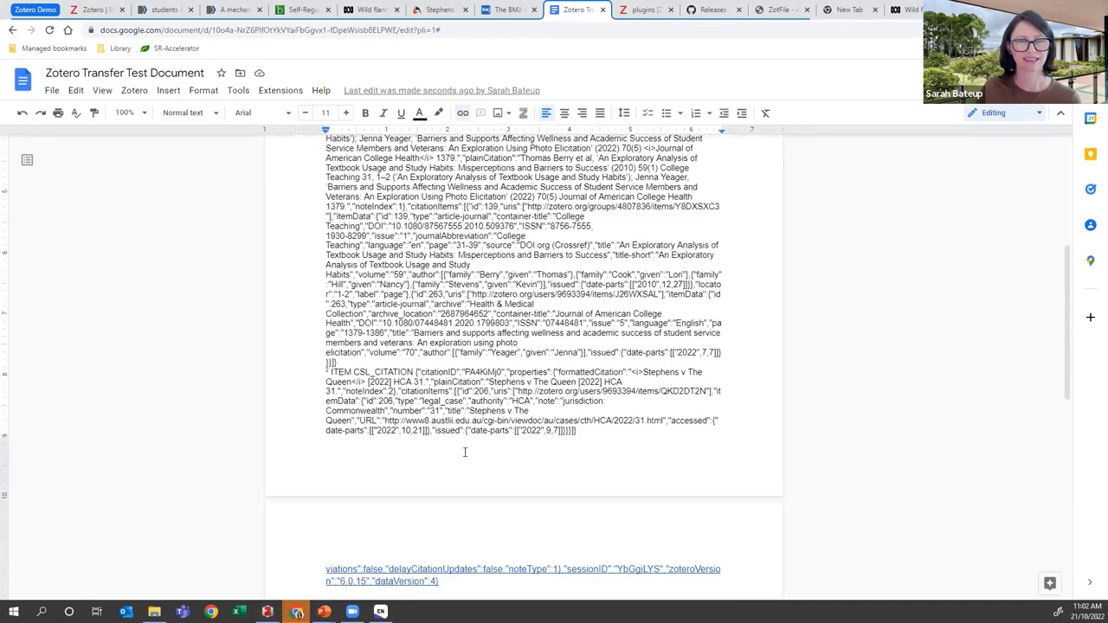
{"action": "scroll", "coordinate": [465, 452], "scroll_direction": "up", "scroll_amount": 10}
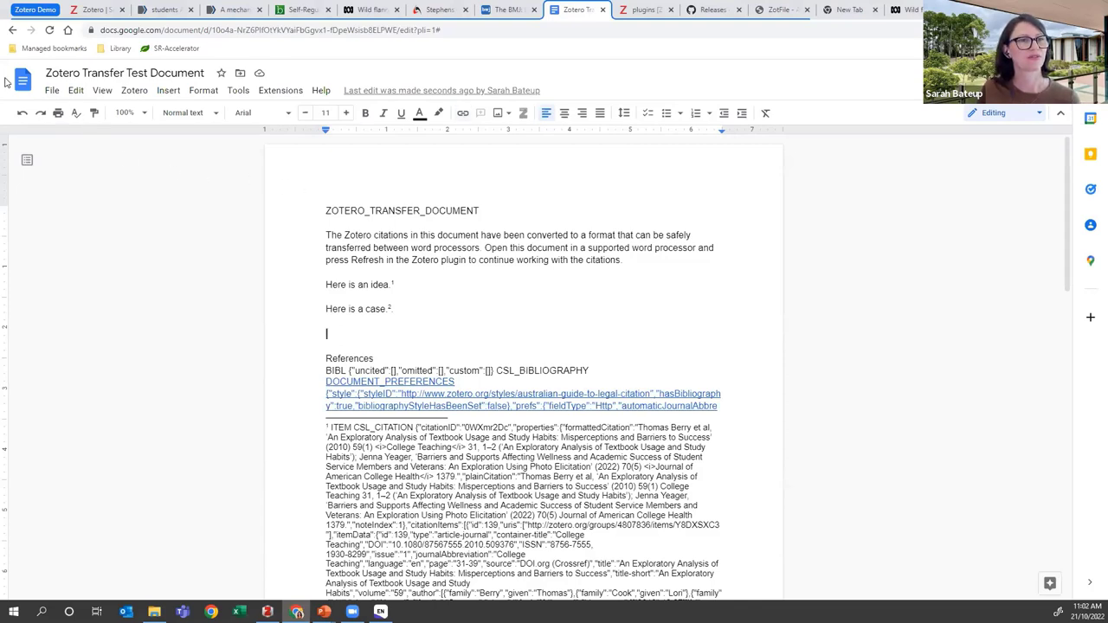
Download the converted transfer document as a Microsoft Word (.docx) file and open it in Word
{"action": "left_click", "coordinate": [52, 90]}
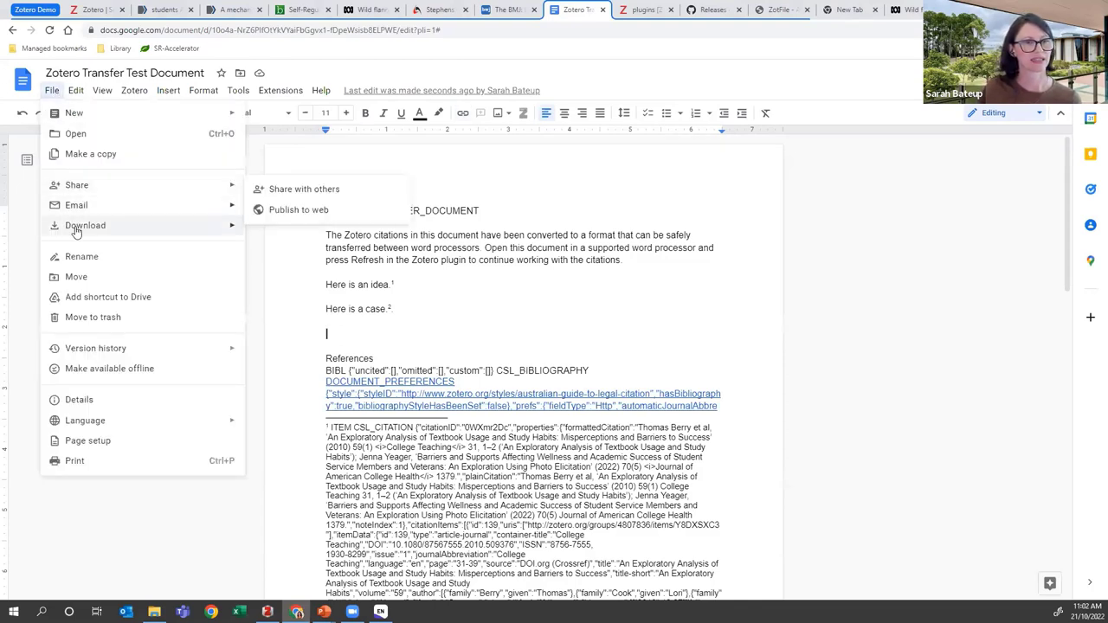
{"action": "mouse_move", "coordinate": [78, 234]}
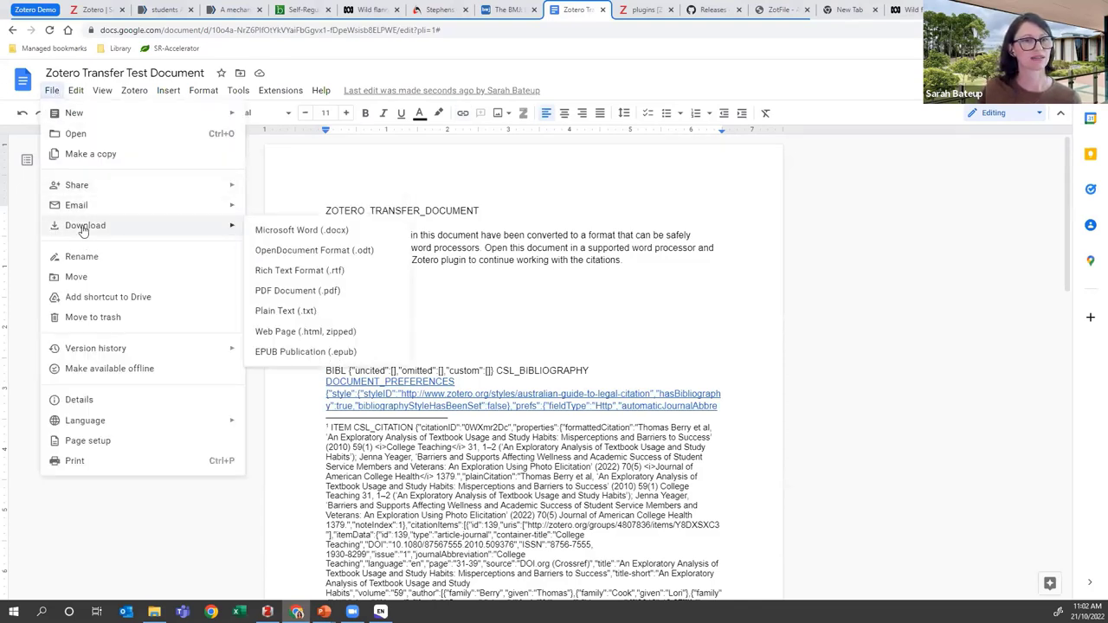
{"action": "left_click", "coordinate": [275, 230]}
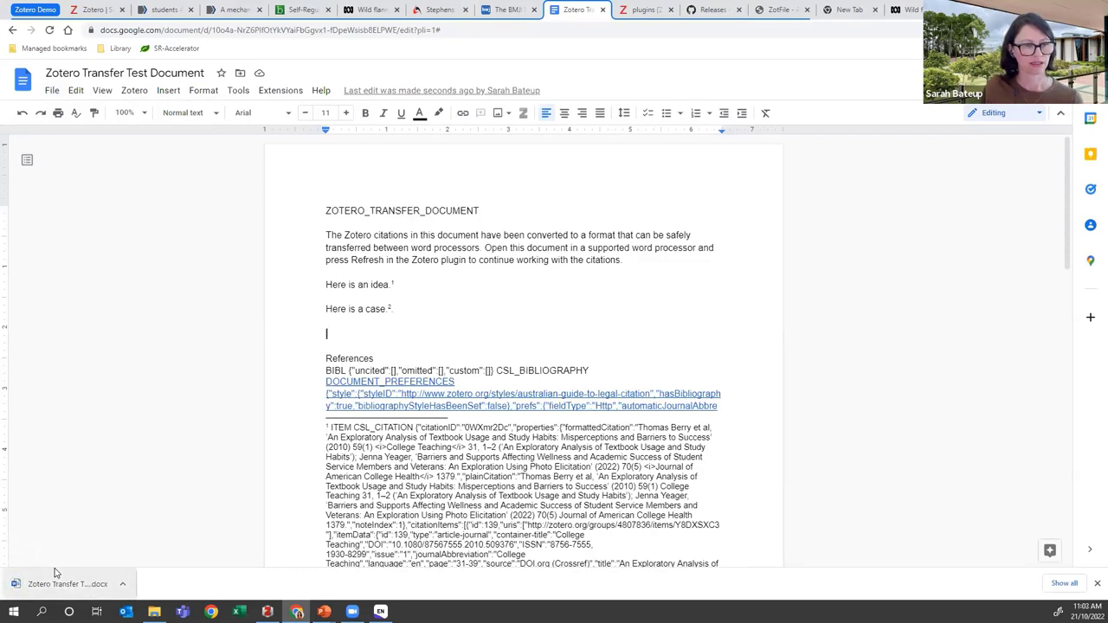
{"action": "left_click", "coordinate": [58, 582]}
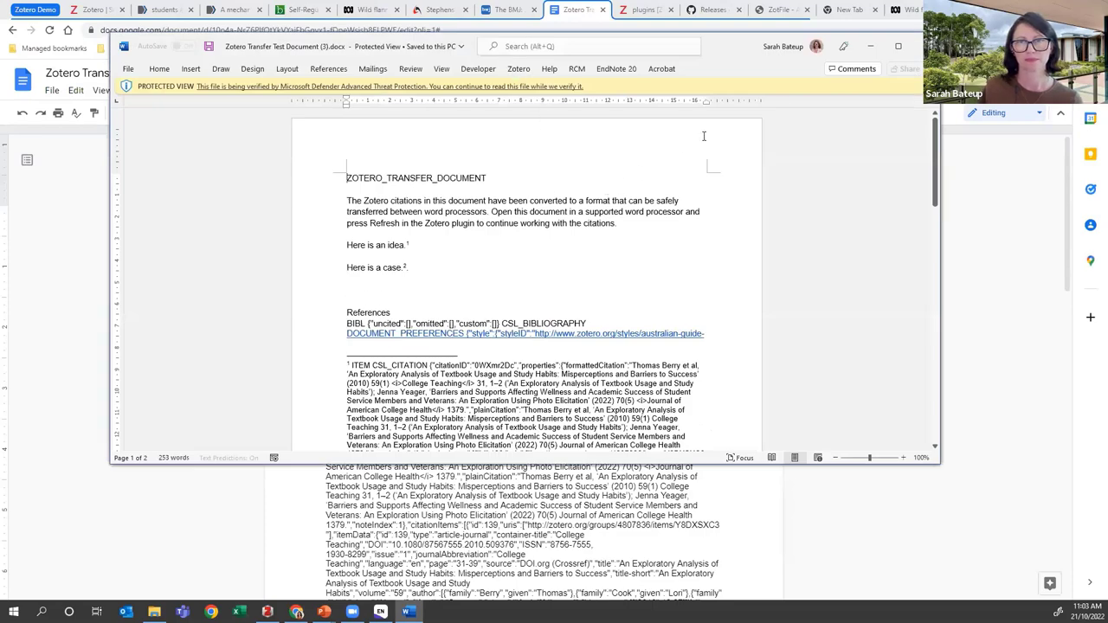
Enable editing of the transferred document in Word, then refresh Zotero and restore its citations for use in Word
{"action": "left_click", "coordinate": [898, 46]}
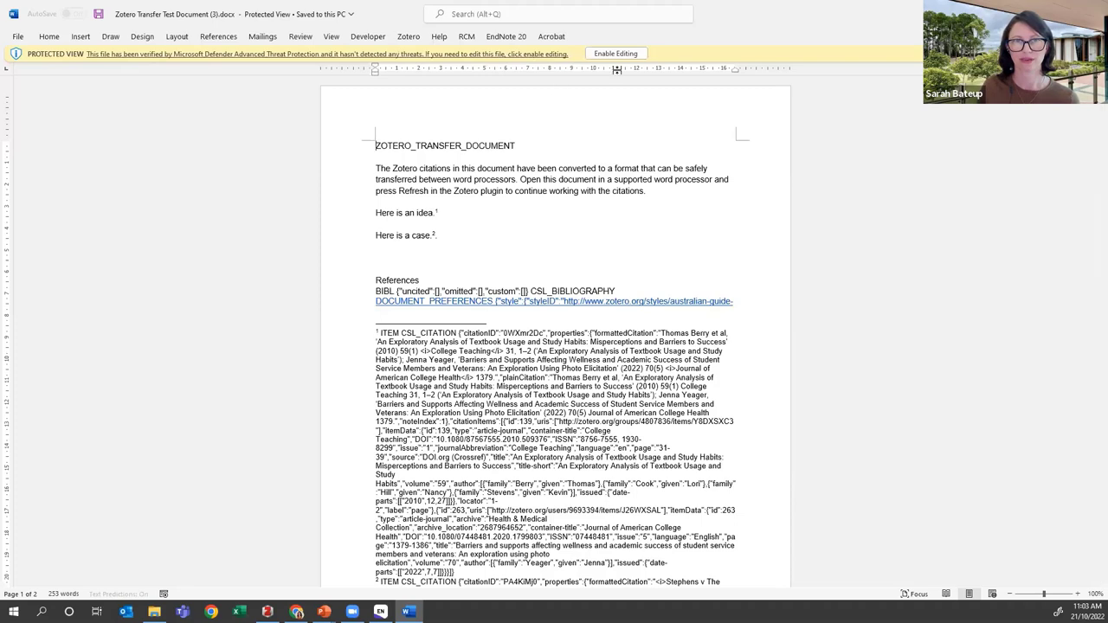
{"action": "left_click", "coordinate": [616, 53]}
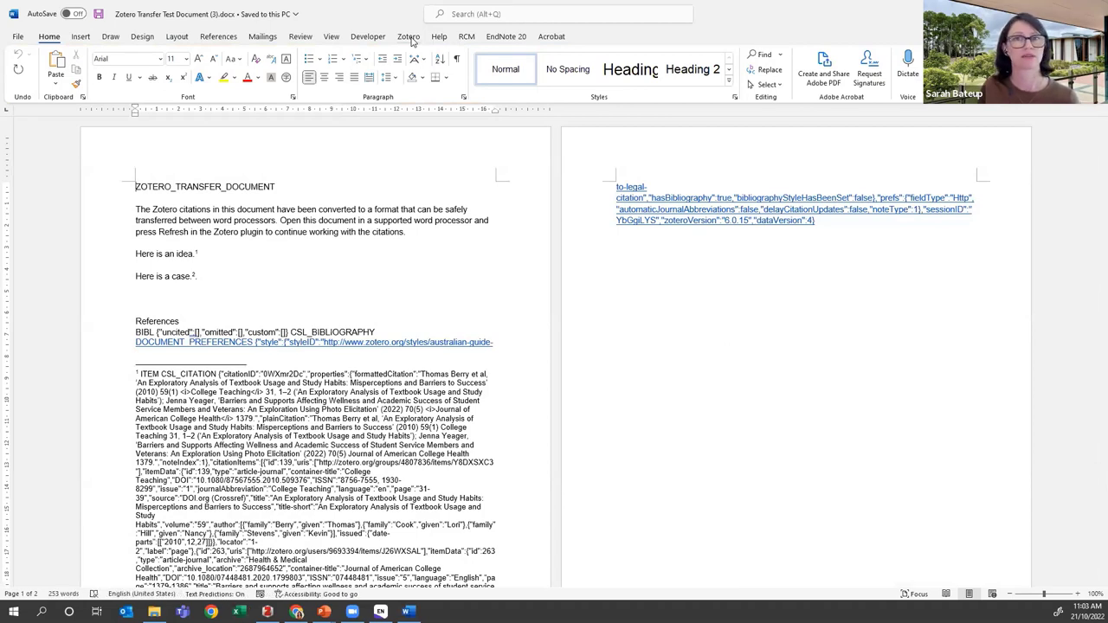
{"action": "left_click", "coordinate": [409, 36]}
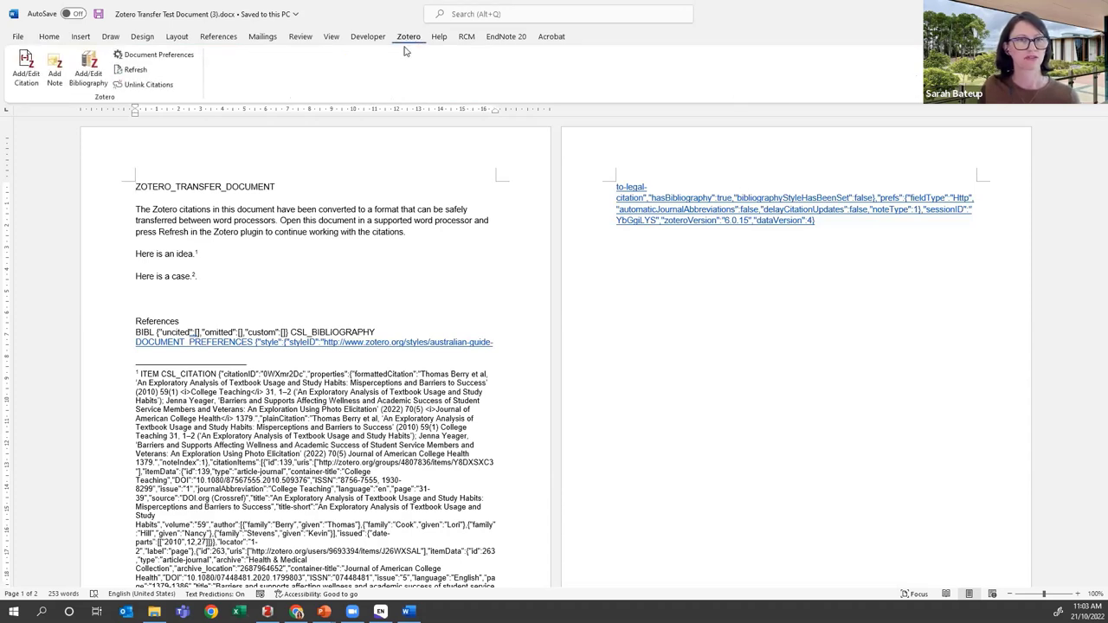
{"action": "left_click", "coordinate": [136, 70]}
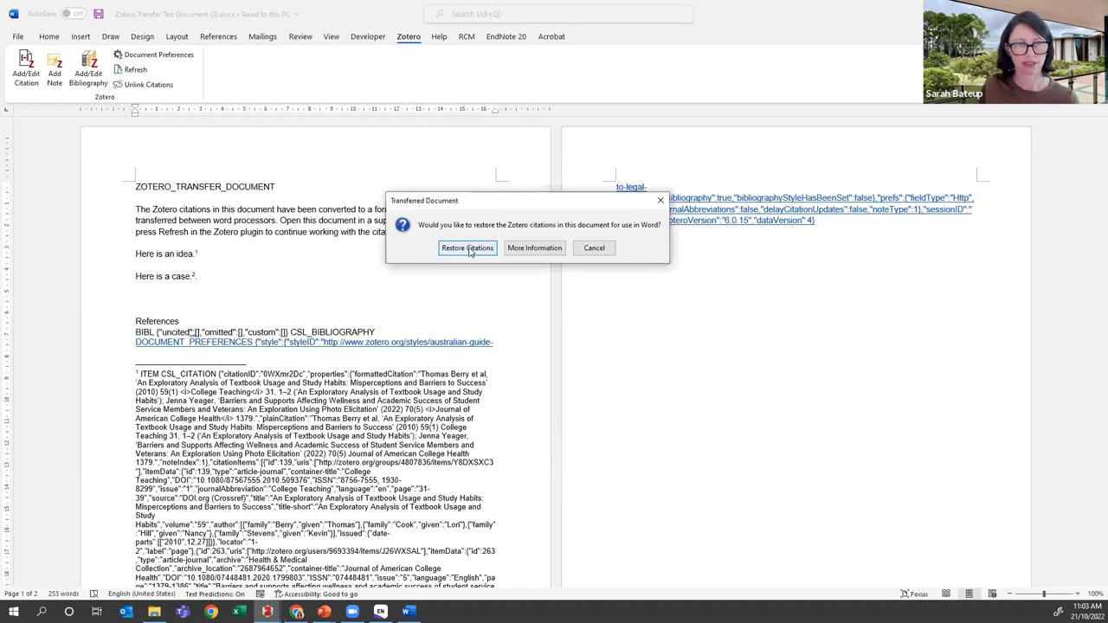
{"action": "left_click", "coordinate": [467, 248]}
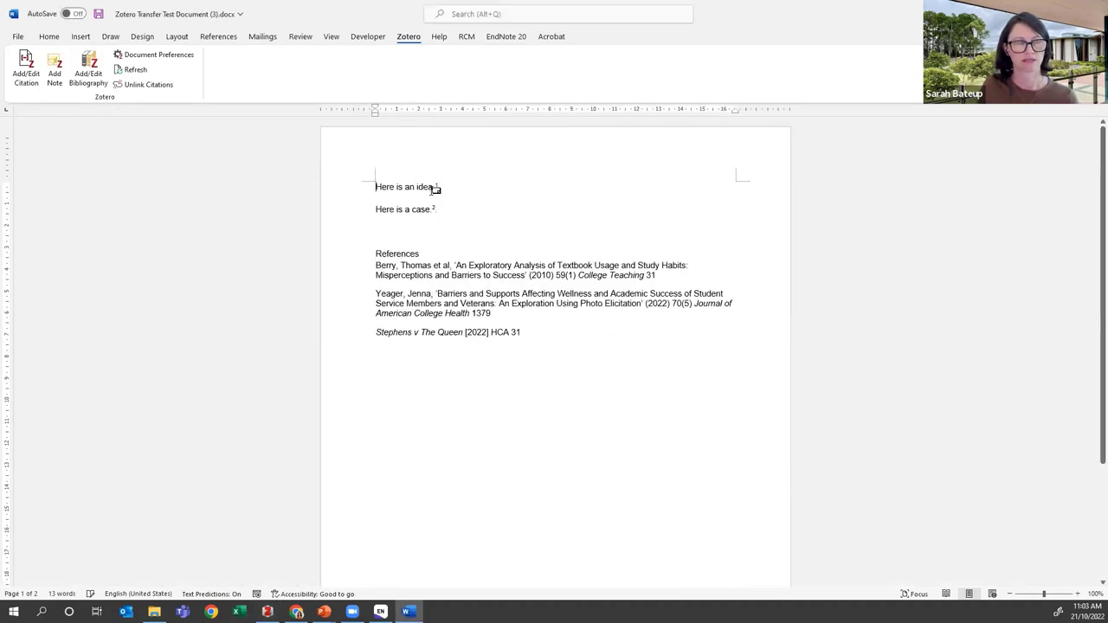
Check the restored footnotes and reference list in the Word document
{"action": "scroll", "coordinate": [464, 223], "scroll_direction": "down", "scroll_amount": 5}
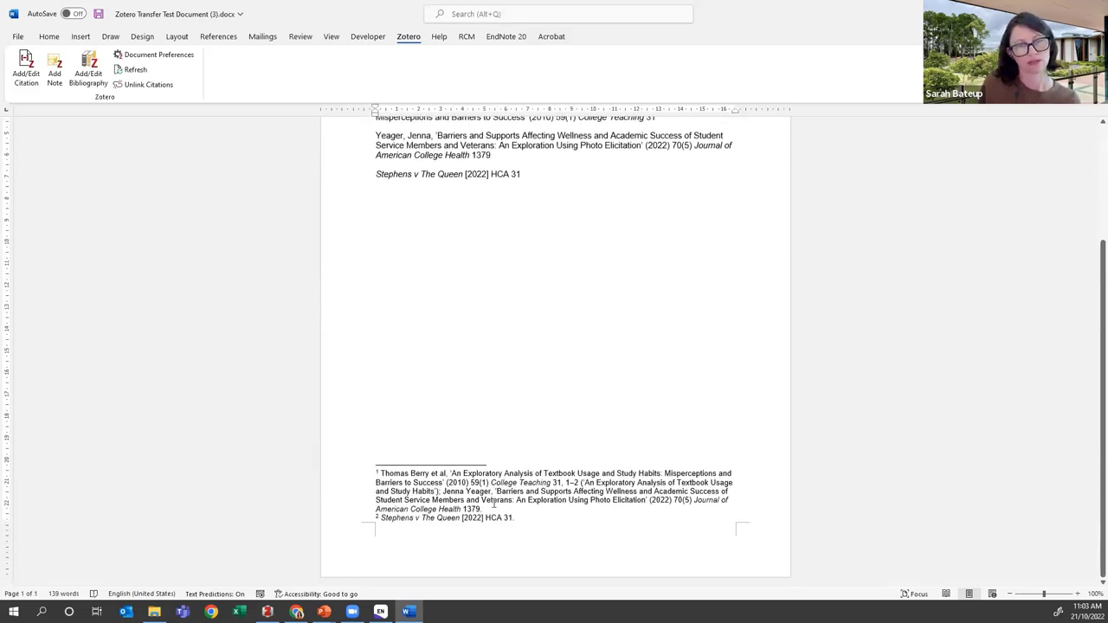
{"action": "scroll", "coordinate": [505, 475], "scroll_direction": "up", "scroll_amount": 3}
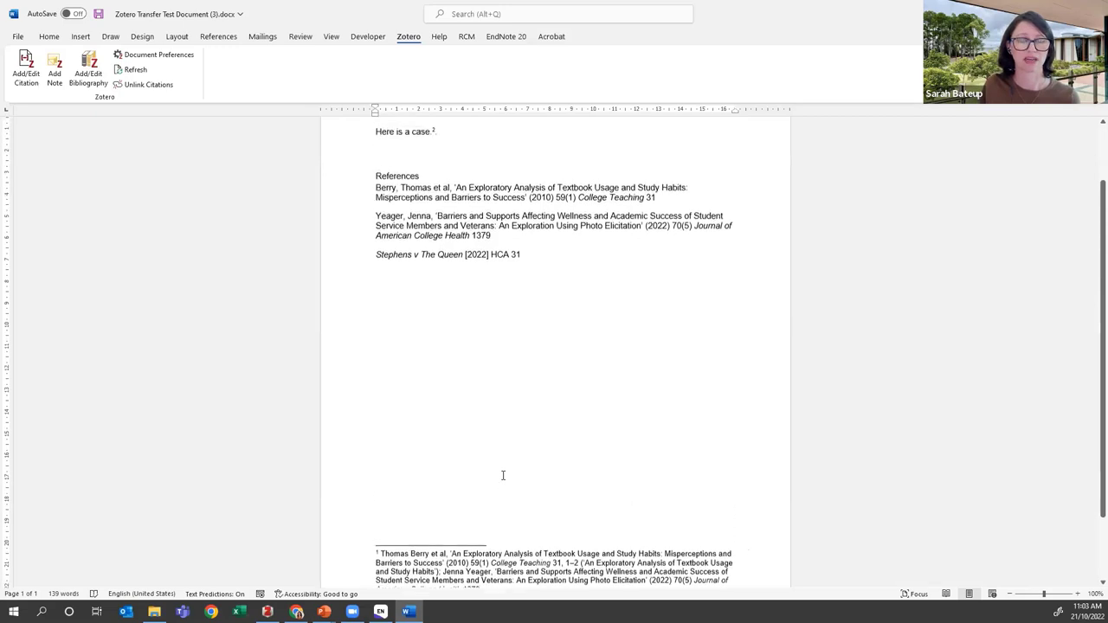
{"action": "scroll", "coordinate": [558, 223], "scroll_direction": "up", "scroll_amount": 1}
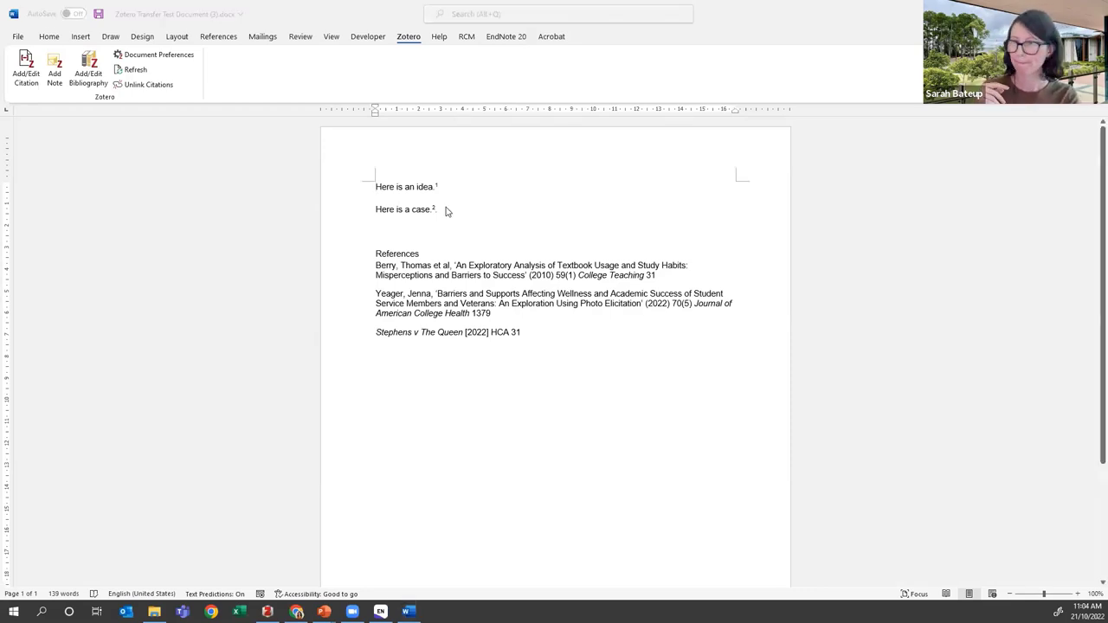
Switch to the presentation, advance to the Part 3 "Researcher Specific Features" slide, and return to the browser
{"action": "key", "text": "alt+Tab"}
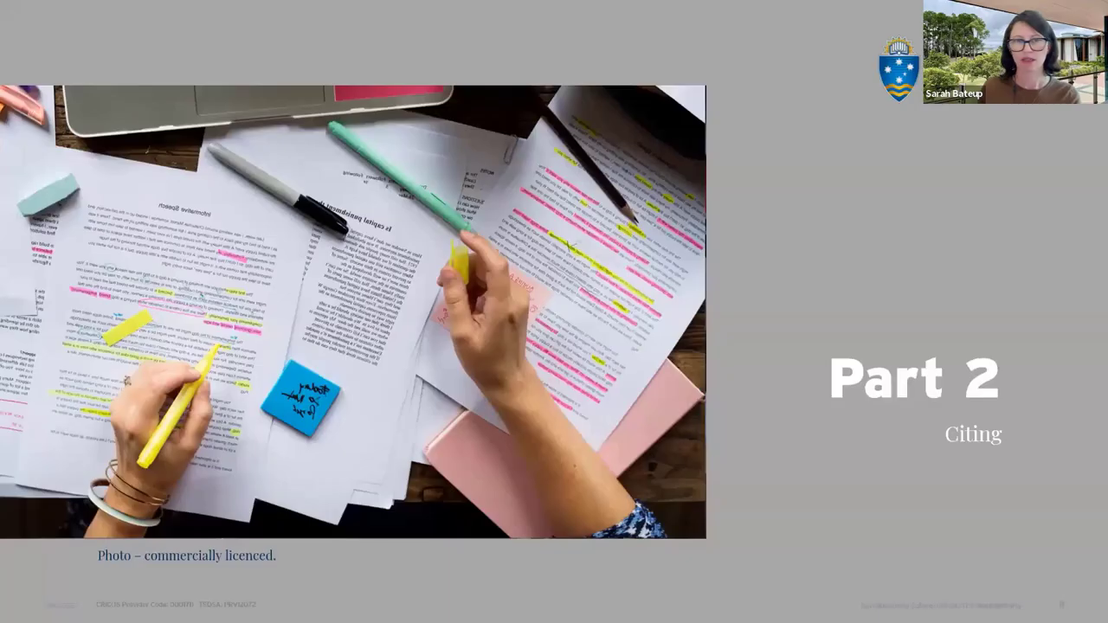
{"action": "left_click", "coordinate": [308, 299]}
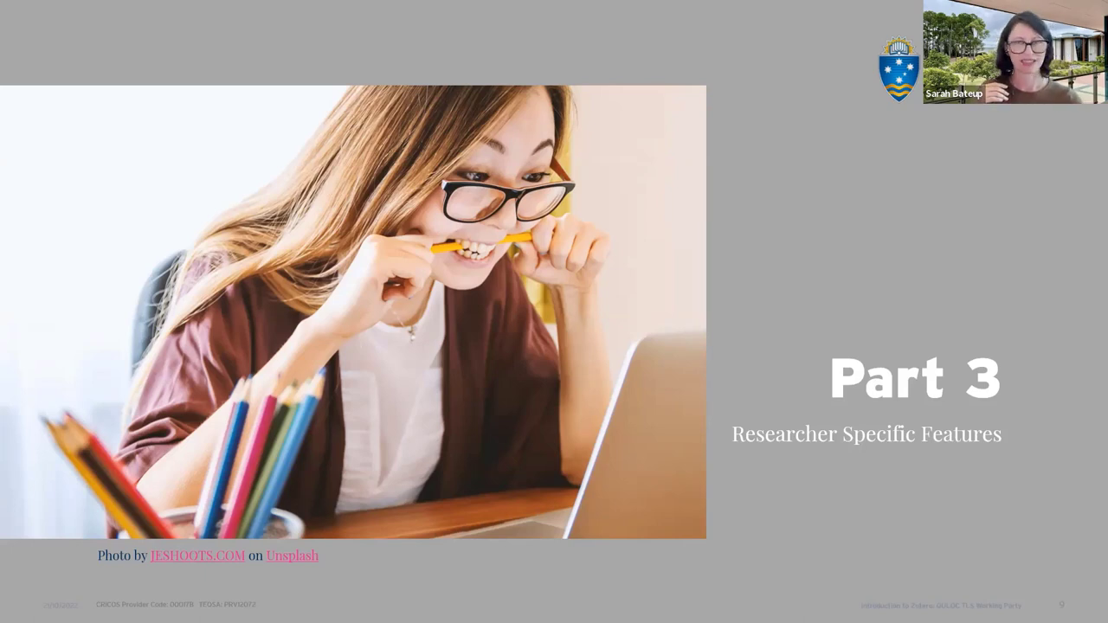
{"action": "key", "text": "alt+Tab"}
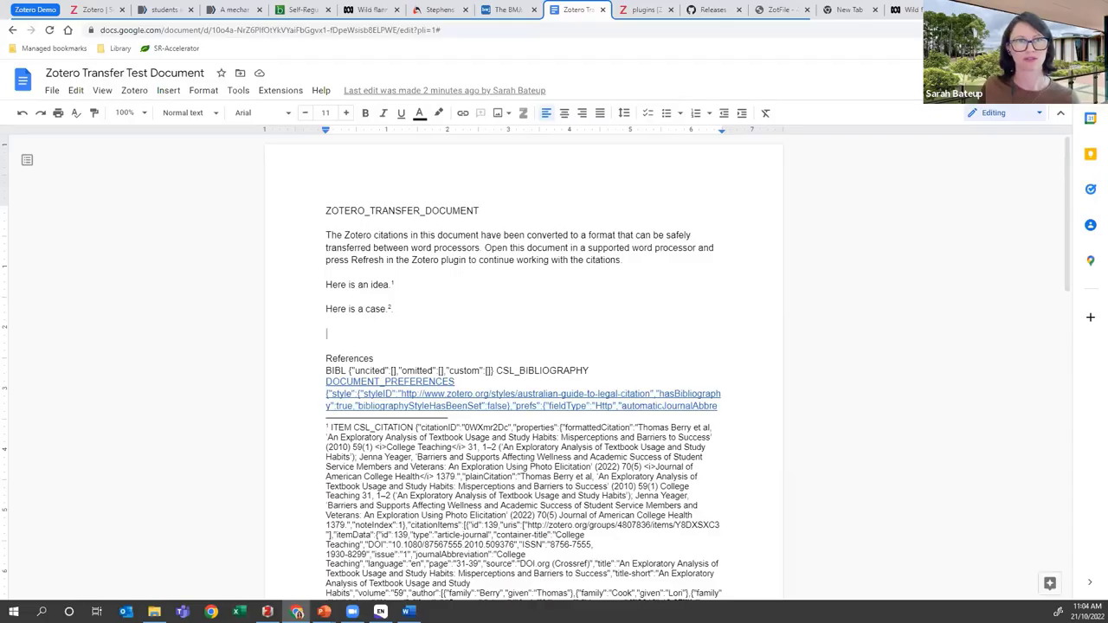
Go to the Zotero website's Documentation and open its Plugins page
{"action": "left_click", "coordinate": [96, 10]}
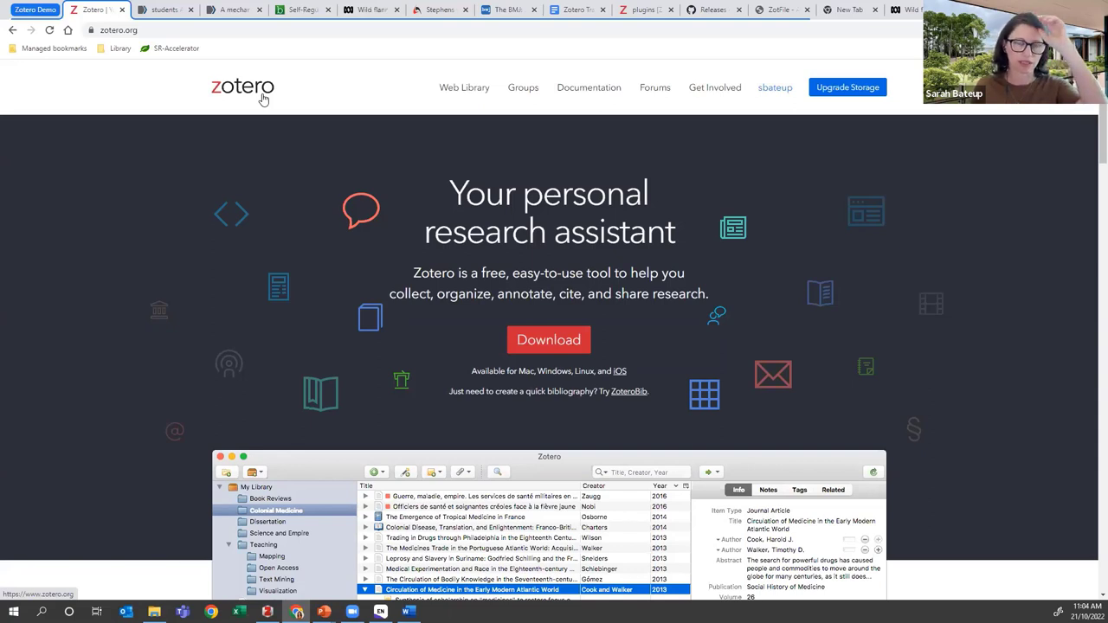
{"action": "left_click", "coordinate": [595, 96]}
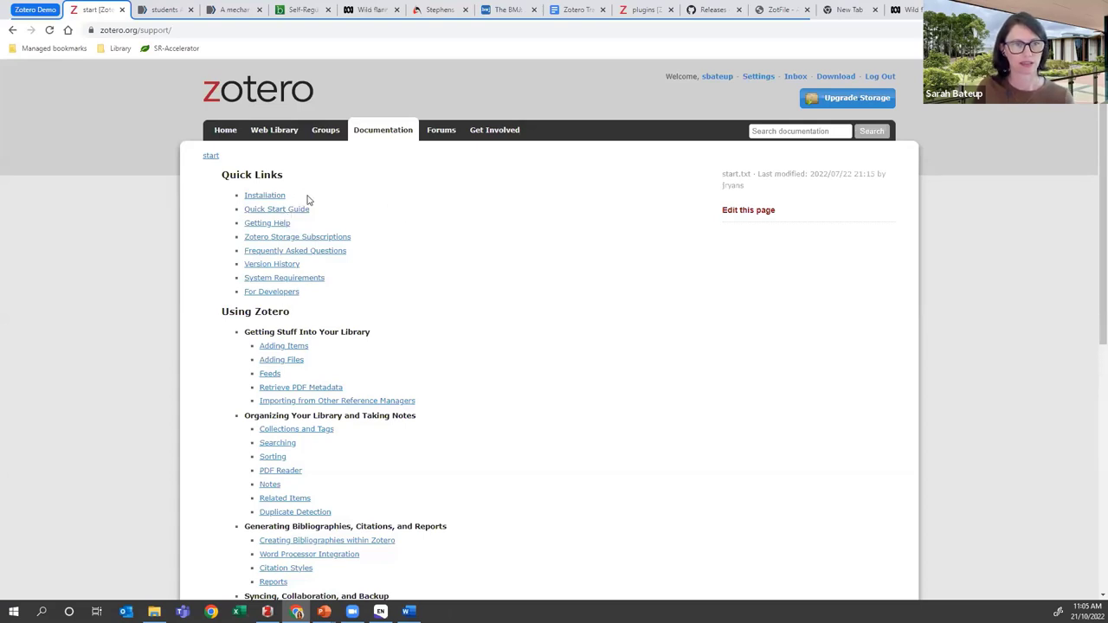
{"action": "scroll", "coordinate": [308, 199], "scroll_direction": "down", "scroll_amount": 1}
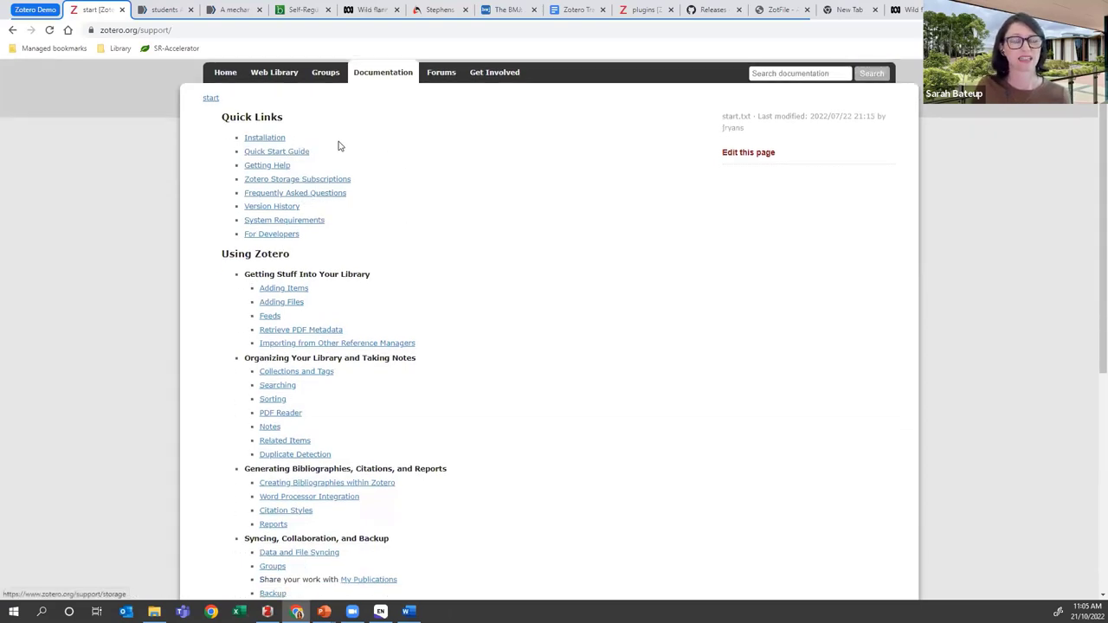
{"action": "scroll", "coordinate": [386, 156], "scroll_direction": "down", "scroll_amount": 1}
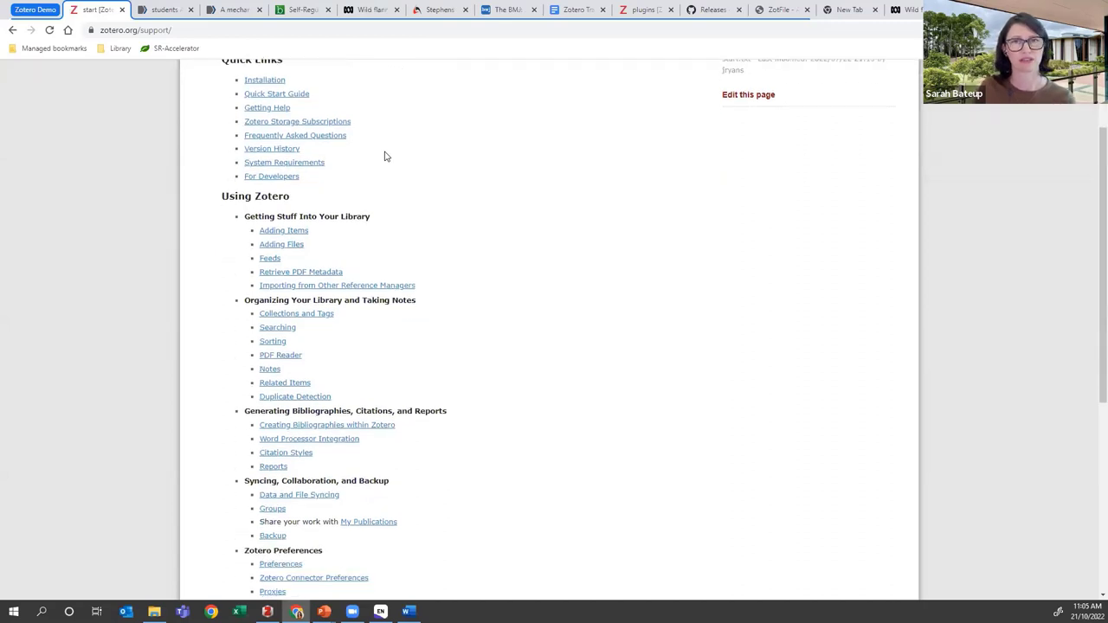
{"action": "scroll", "coordinate": [386, 157], "scroll_direction": "down", "scroll_amount": 2}
{"action": "scroll", "coordinate": [386, 157], "scroll_direction": "down", "scroll_amount": 1}
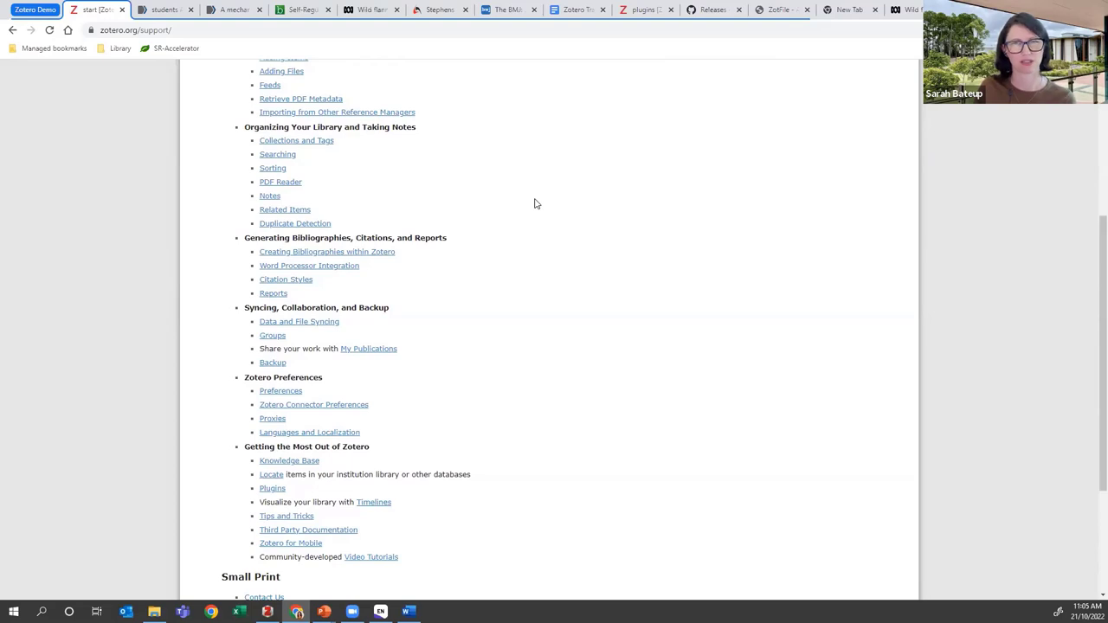
{"action": "scroll", "coordinate": [535, 203], "scroll_direction": "down", "scroll_amount": 3}
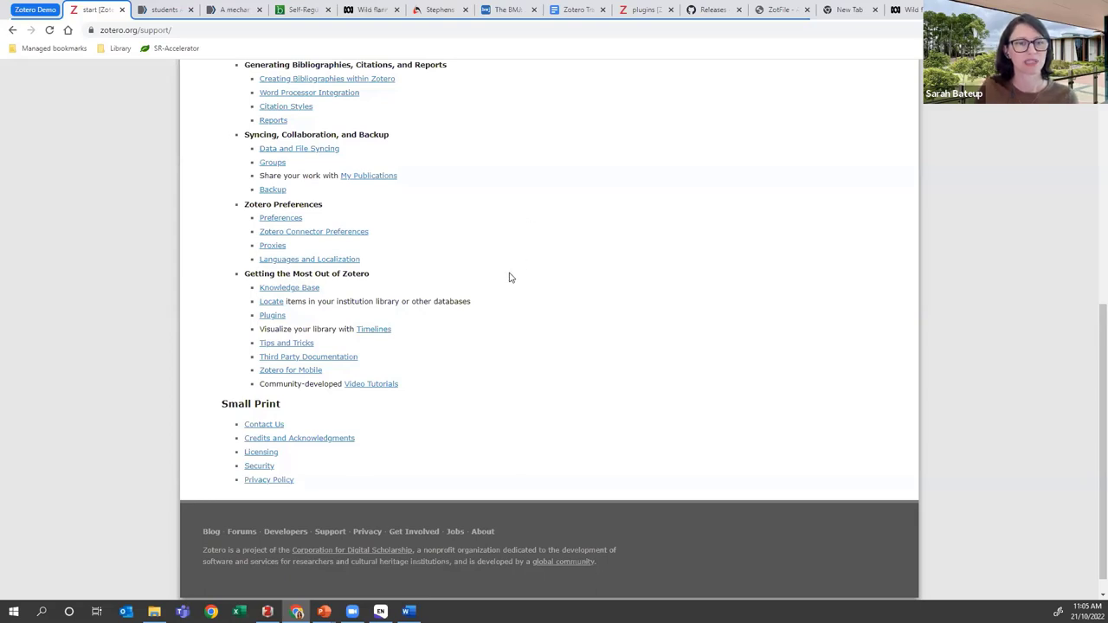
{"action": "left_click", "coordinate": [275, 319]}
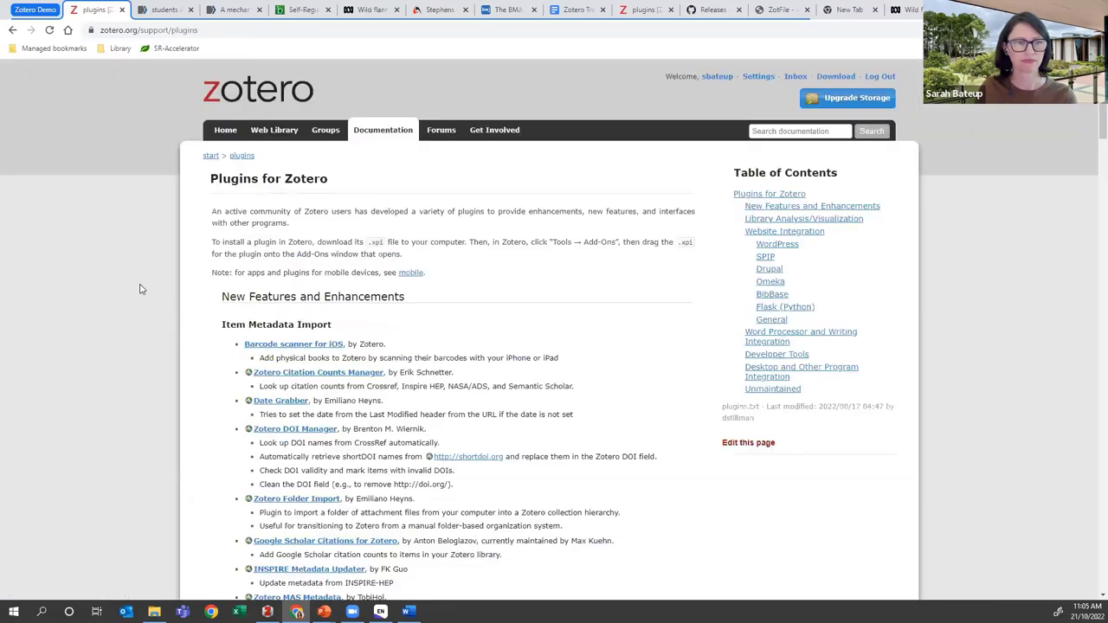
Examine the Zotero plugin list from Item Metadata Import through Attachment File Management and Interface Tools to Library Analysis/Visualization
{"action": "scroll", "coordinate": [173, 251], "scroll_direction": "down", "scroll_amount": 2}
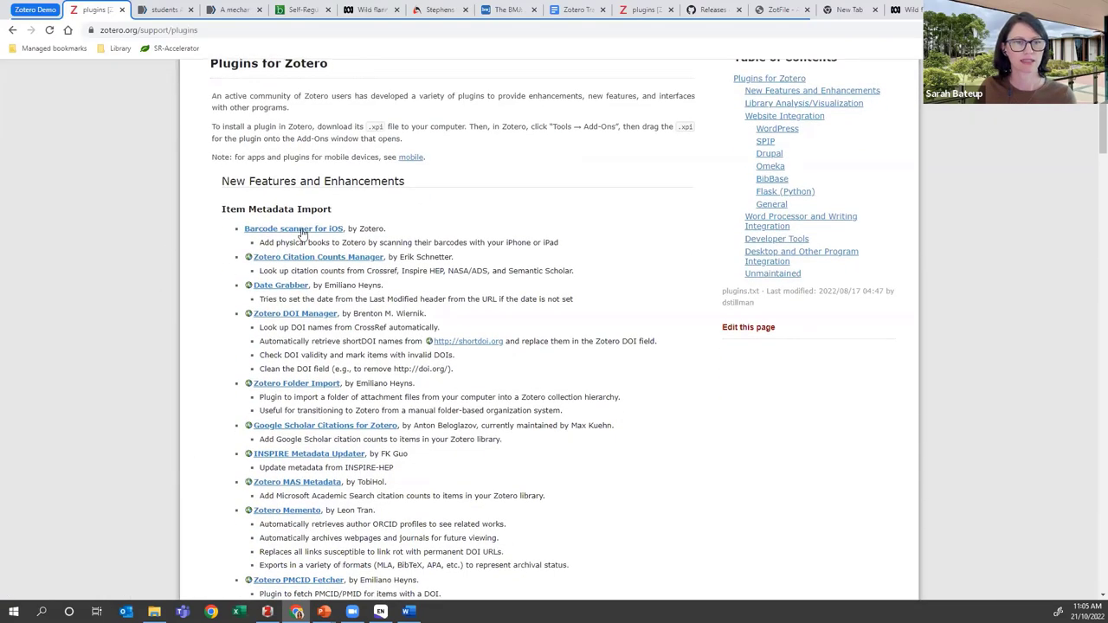
{"action": "scroll", "coordinate": [304, 304], "scroll_direction": "down", "scroll_amount": 2}
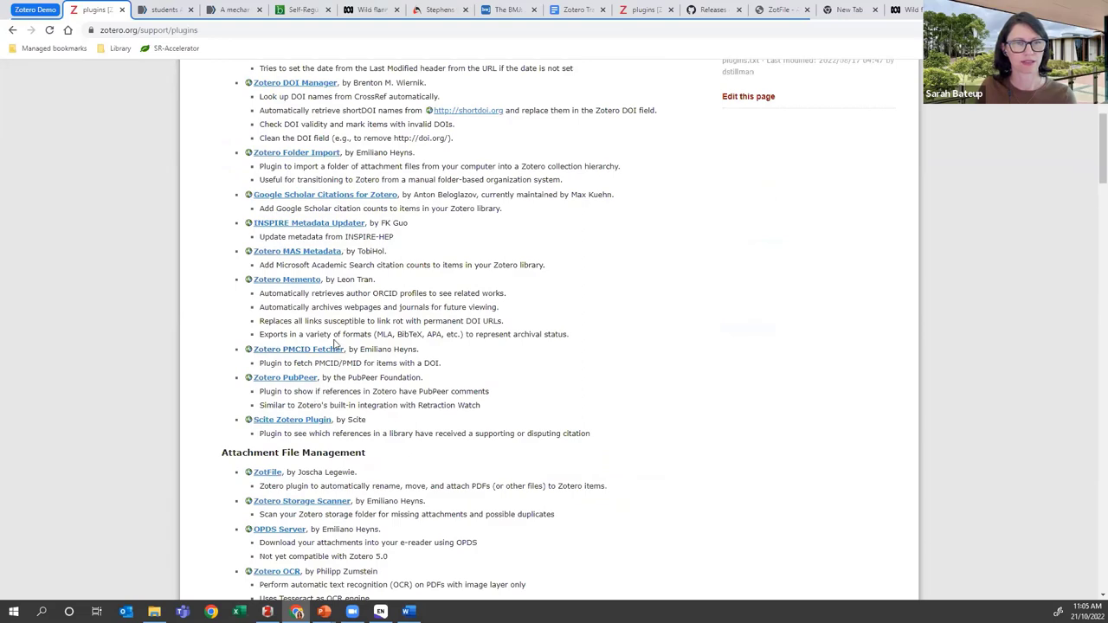
{"action": "scroll", "coordinate": [286, 286], "scroll_direction": "up", "scroll_amount": 3}
{"action": "left_click_drag", "start_coordinate": [225, 209], "coordinate": [336, 215]}
{"action": "left_click", "coordinate": [209, 217]}
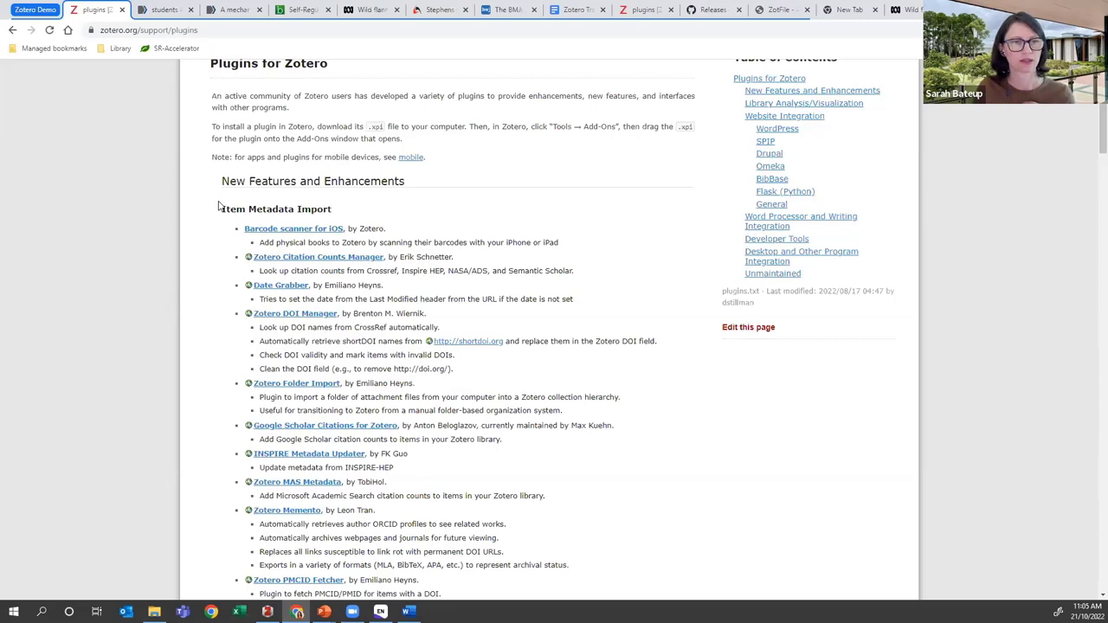
{"action": "scroll", "coordinate": [219, 206], "scroll_direction": "down", "scroll_amount": 2}
{"action": "scroll", "coordinate": [218, 206], "scroll_direction": "down", "scroll_amount": 3}
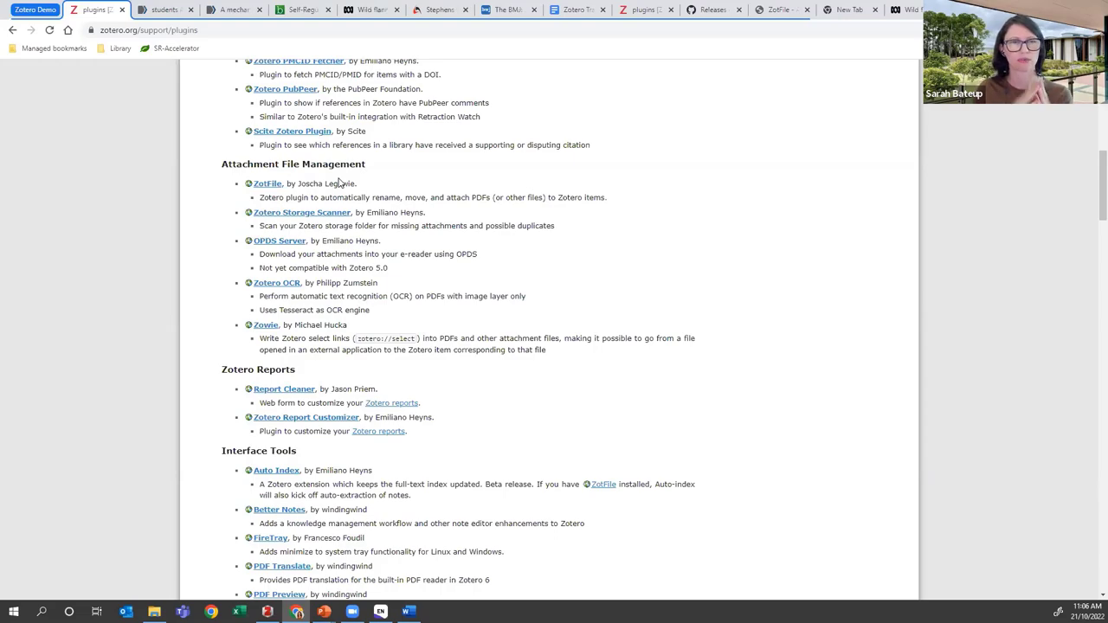
{"action": "scroll", "coordinate": [344, 199], "scroll_direction": "down", "scroll_amount": 3}
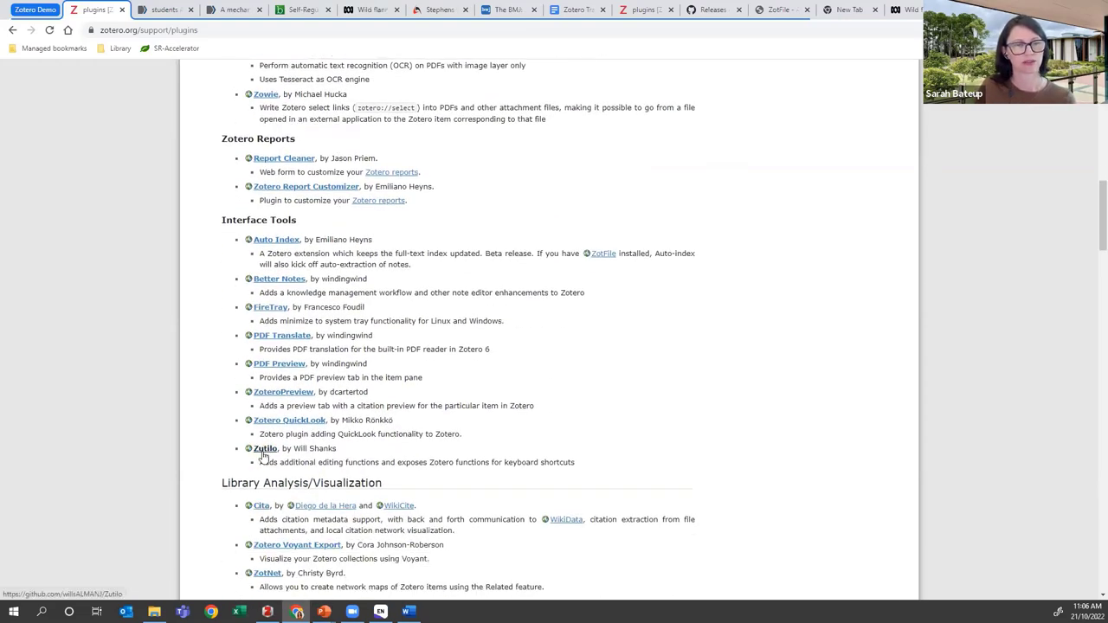
{"action": "scroll", "coordinate": [280, 461], "scroll_direction": "down", "scroll_amount": 2}
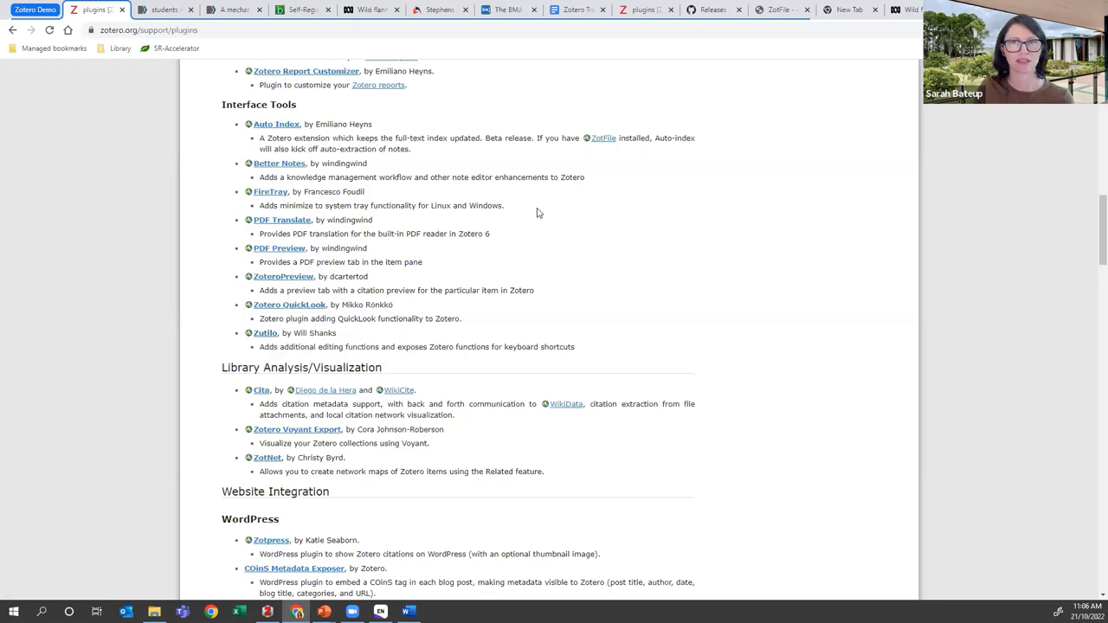
View the Zutilo releases page on GitHub and the ZotFile website, where the two plugins can be downloaded
{"action": "left_click", "coordinate": [700, 12]}
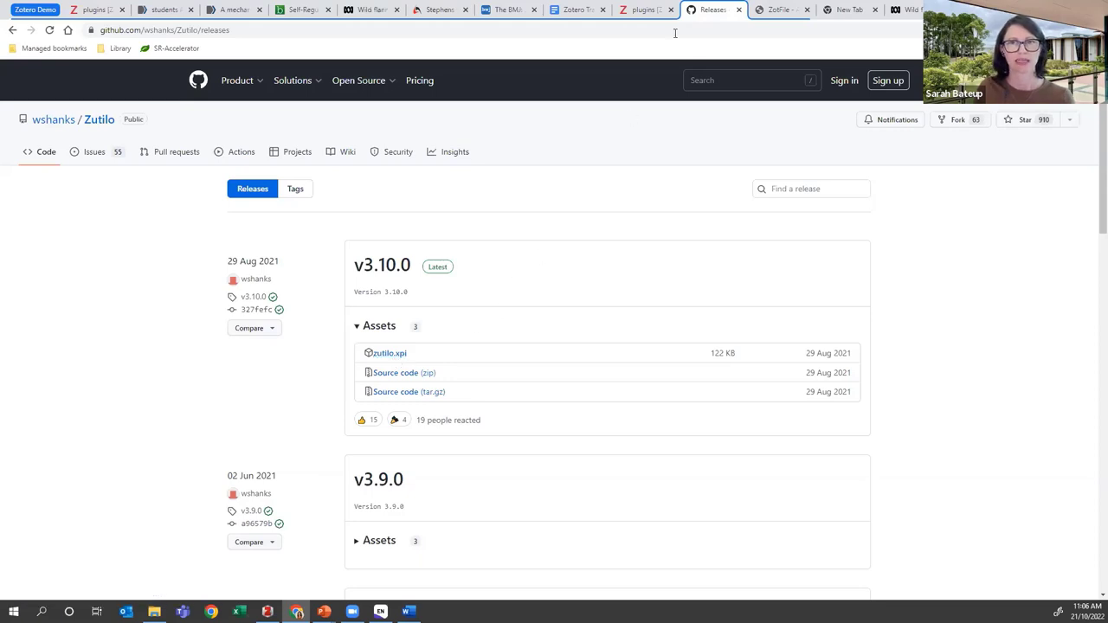
{"action": "left_click", "coordinate": [775, 10]}
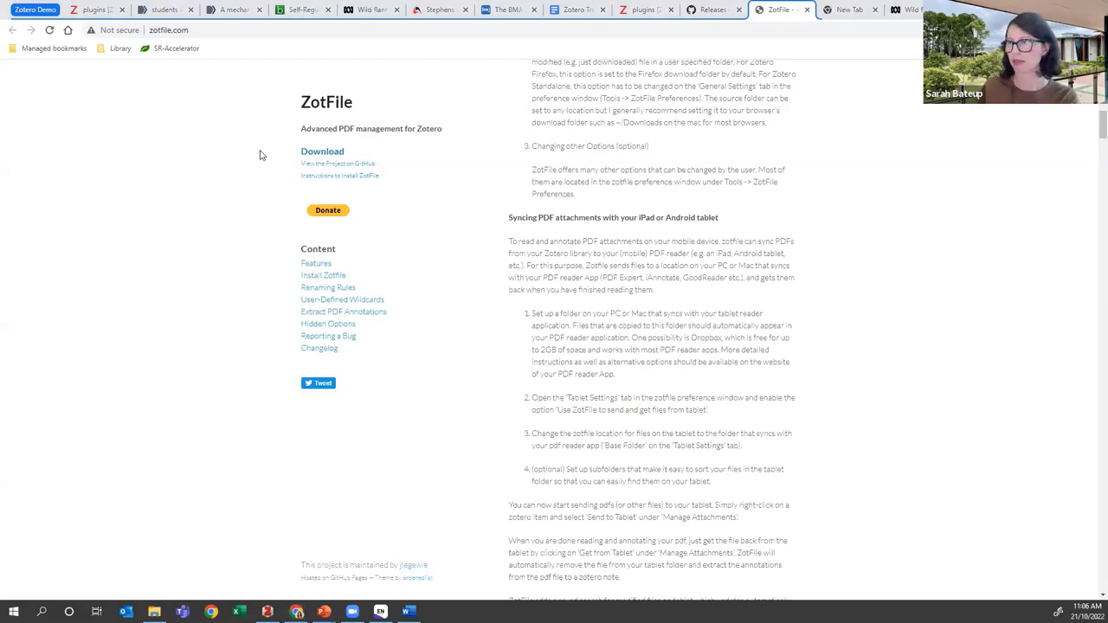
Switch to Zotero, dismiss the retracted-item notice, and open the Add-ons Manager
{"action": "key", "text": "alt+Tab"}
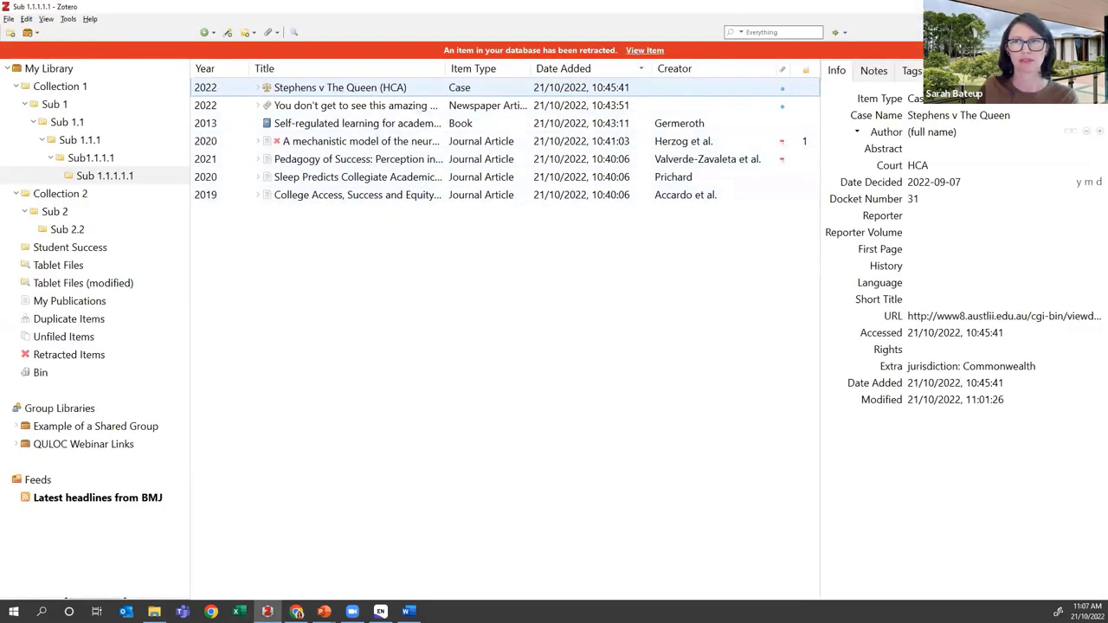
{"action": "left_click", "coordinate": [1093, 50]}
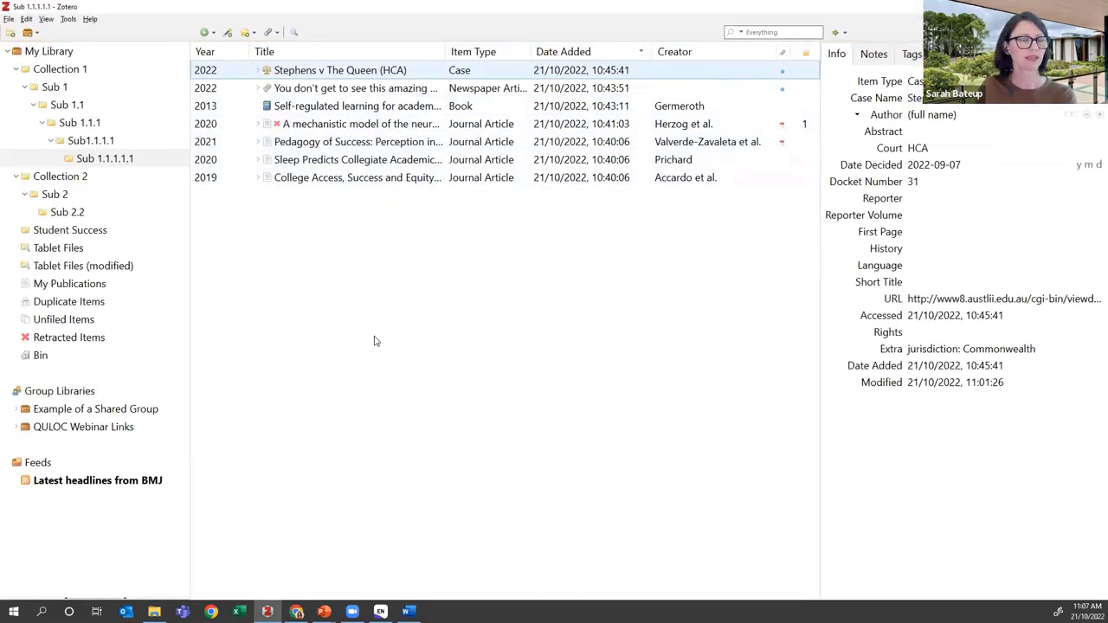
{"action": "left_click", "coordinate": [67, 19]}
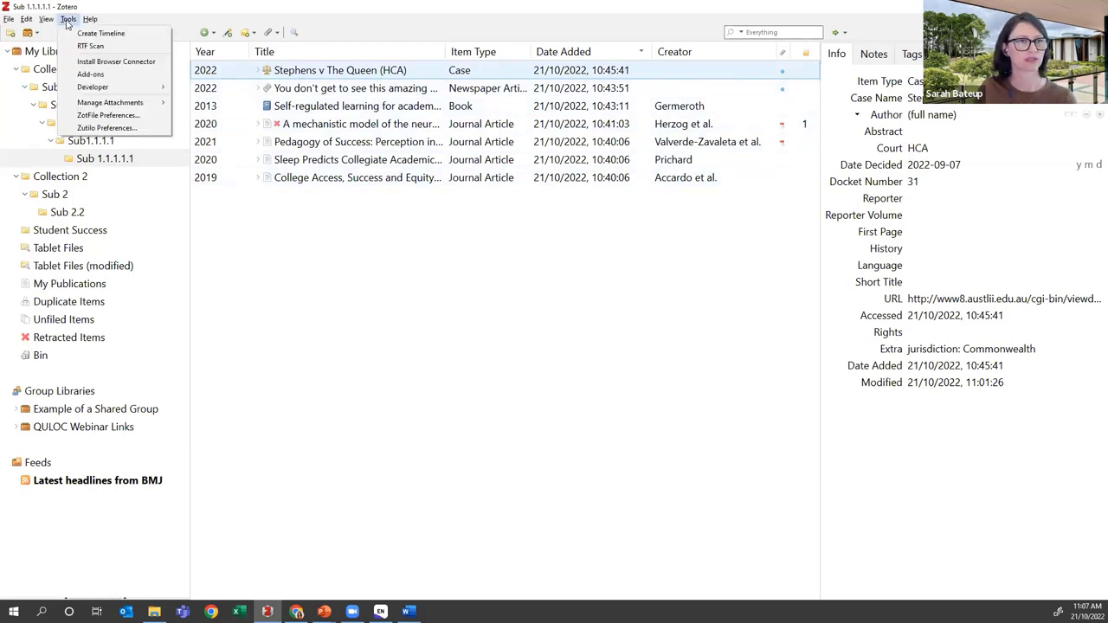
{"action": "left_click", "coordinate": [90, 74]}
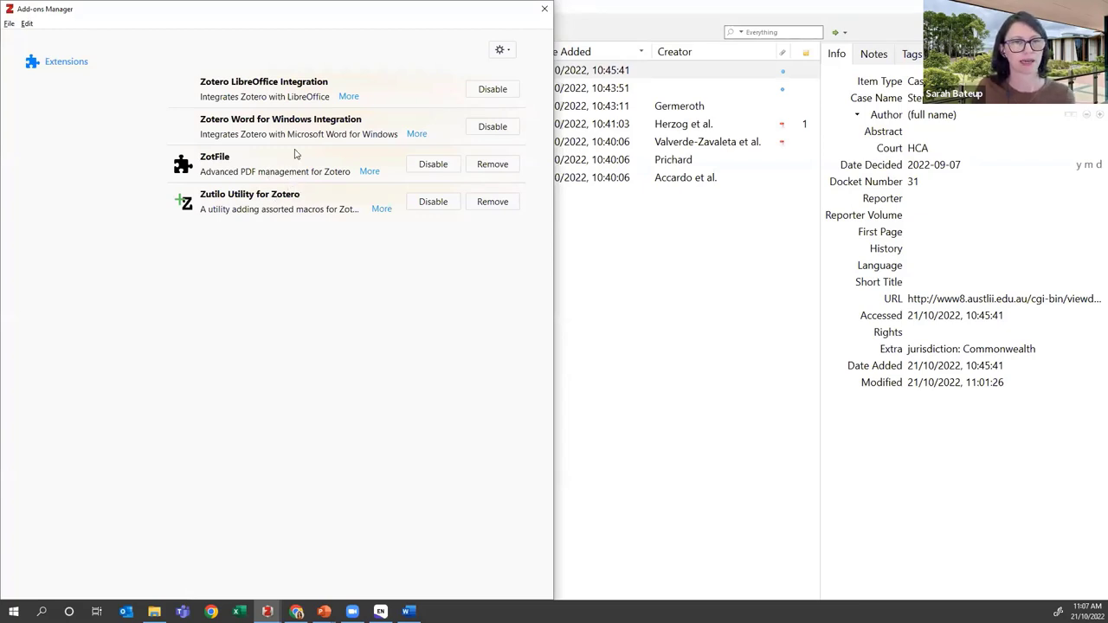
Start installing an add-on from a file, view the add-on files in the Downloads folder, and cancel without installing
{"action": "left_click", "coordinate": [501, 51]}
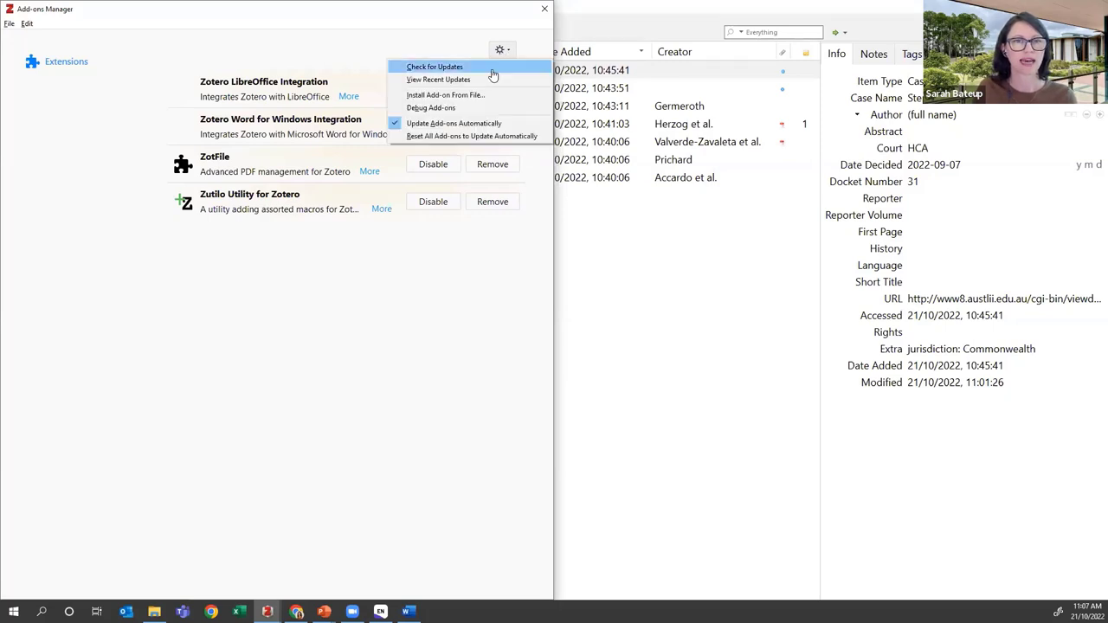
{"action": "left_click", "coordinate": [445, 96]}
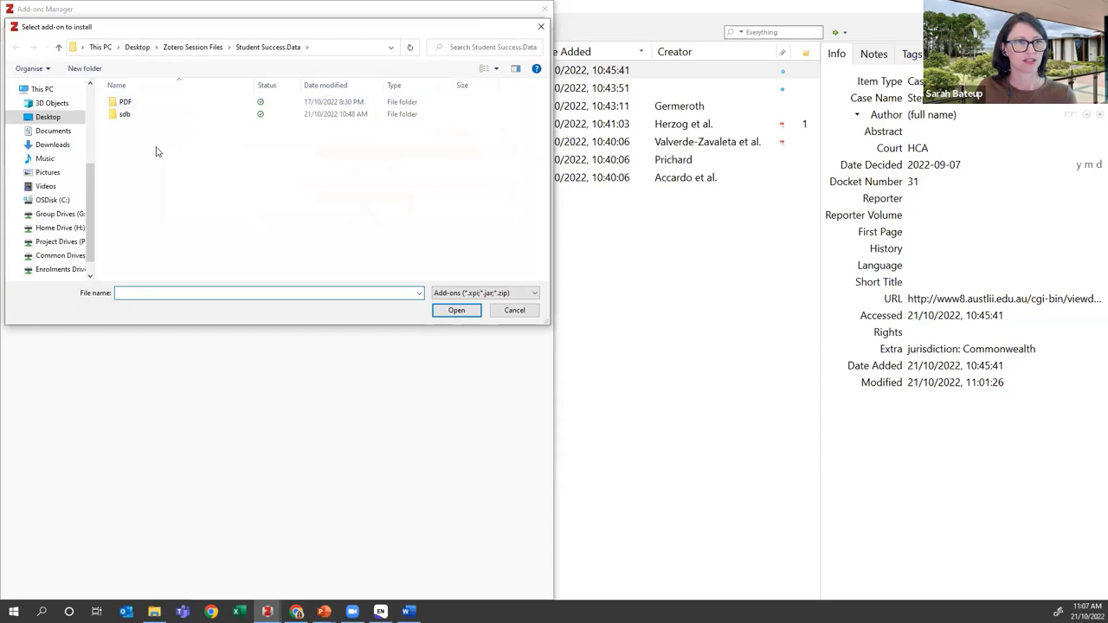
{"action": "left_click", "coordinate": [52, 145]}
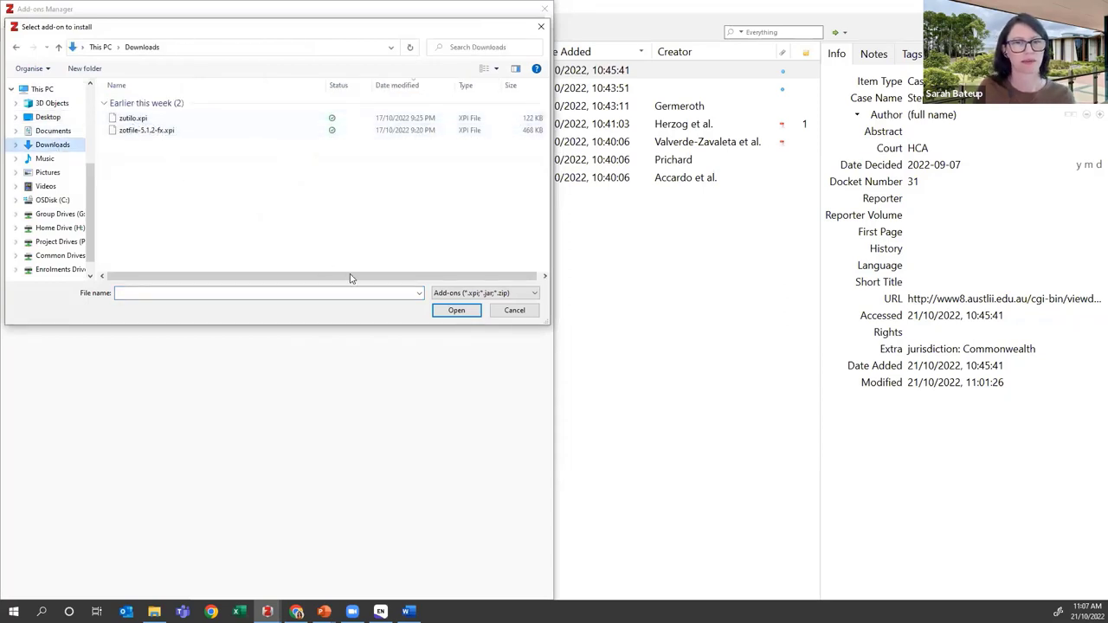
{"action": "left_click", "coordinate": [458, 312]}
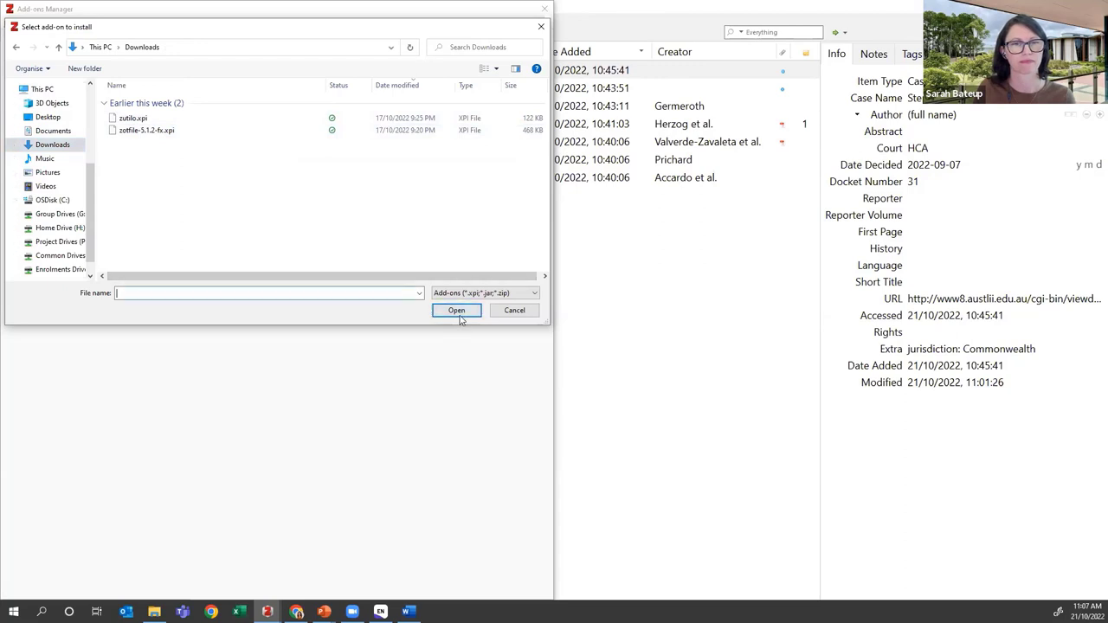
{"action": "left_click", "coordinate": [534, 314]}
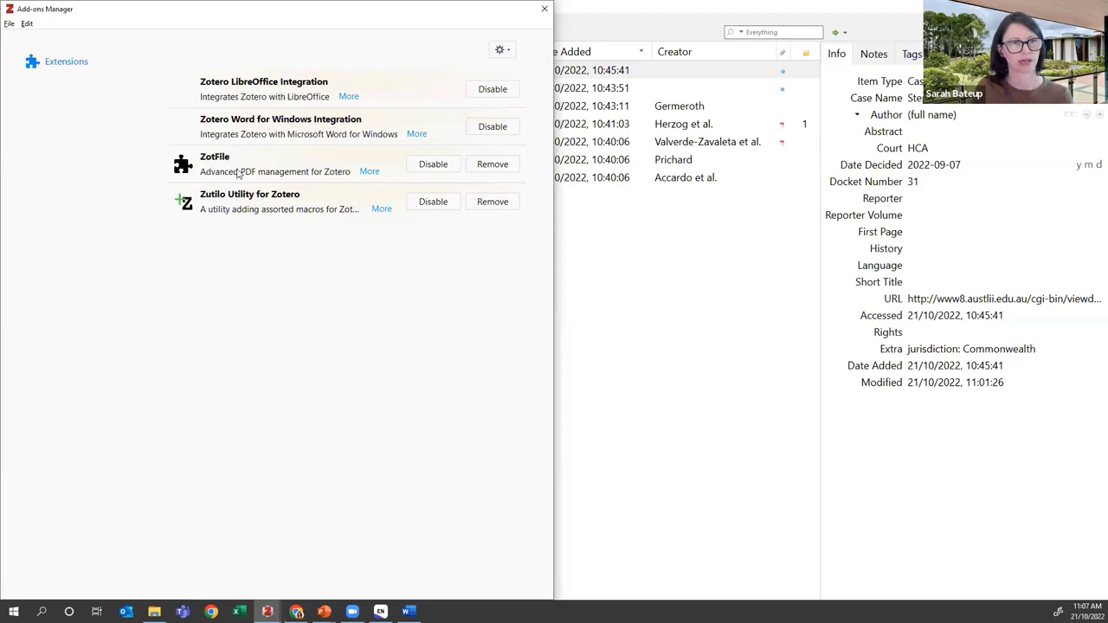
Close the Add-ons Manager and open the renaming rules in the ZotFile preferences
{"action": "left_click", "coordinate": [543, 9]}
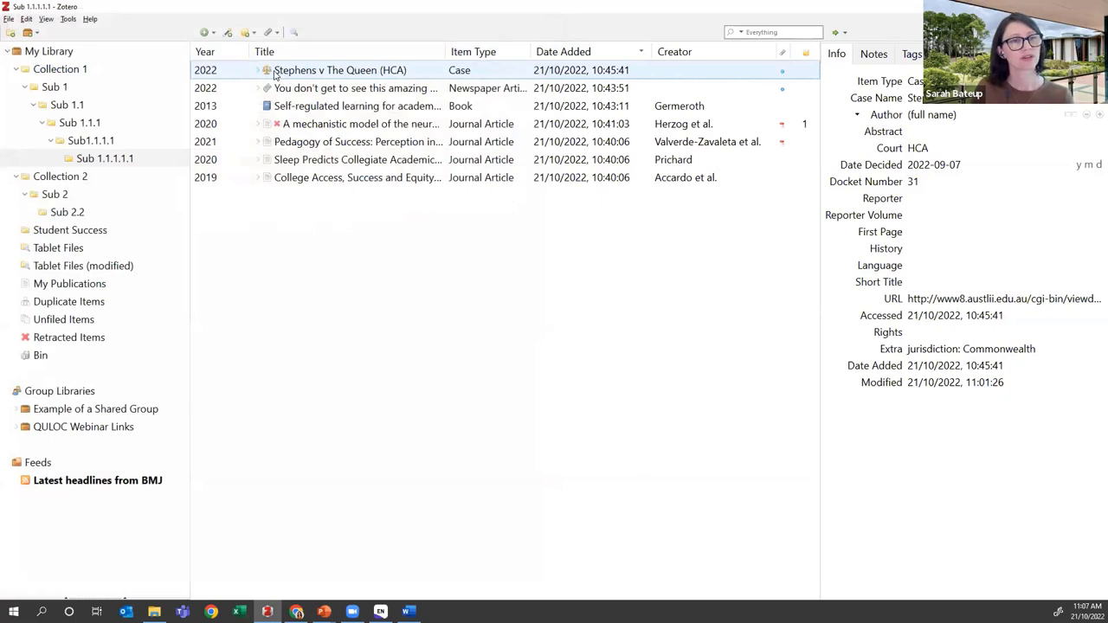
{"action": "left_click", "coordinate": [68, 21]}
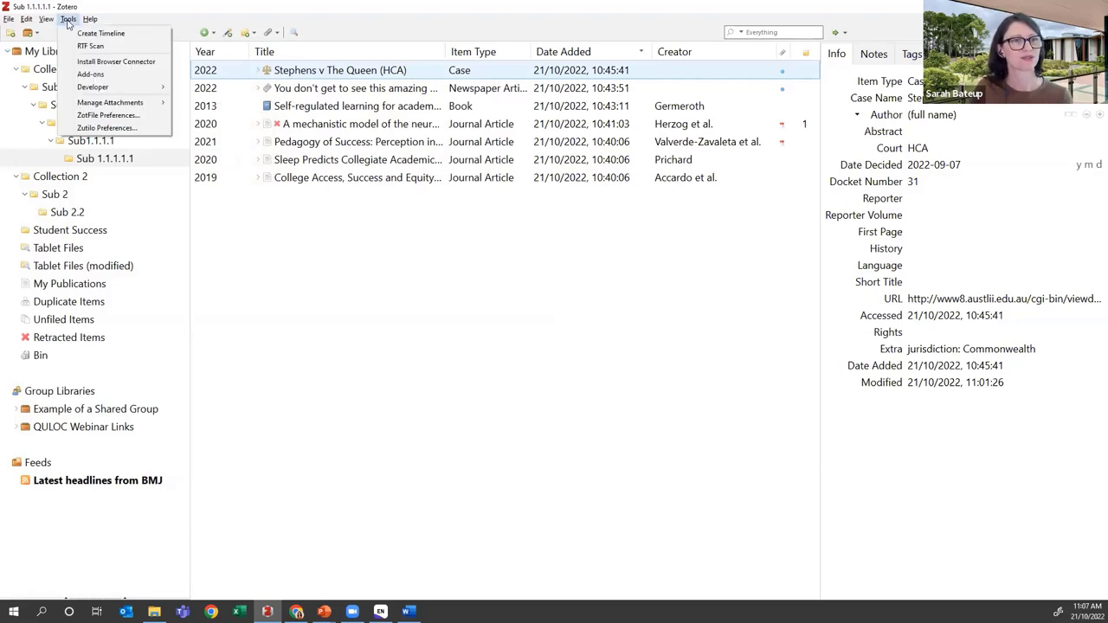
{"action": "left_click", "coordinate": [99, 116]}
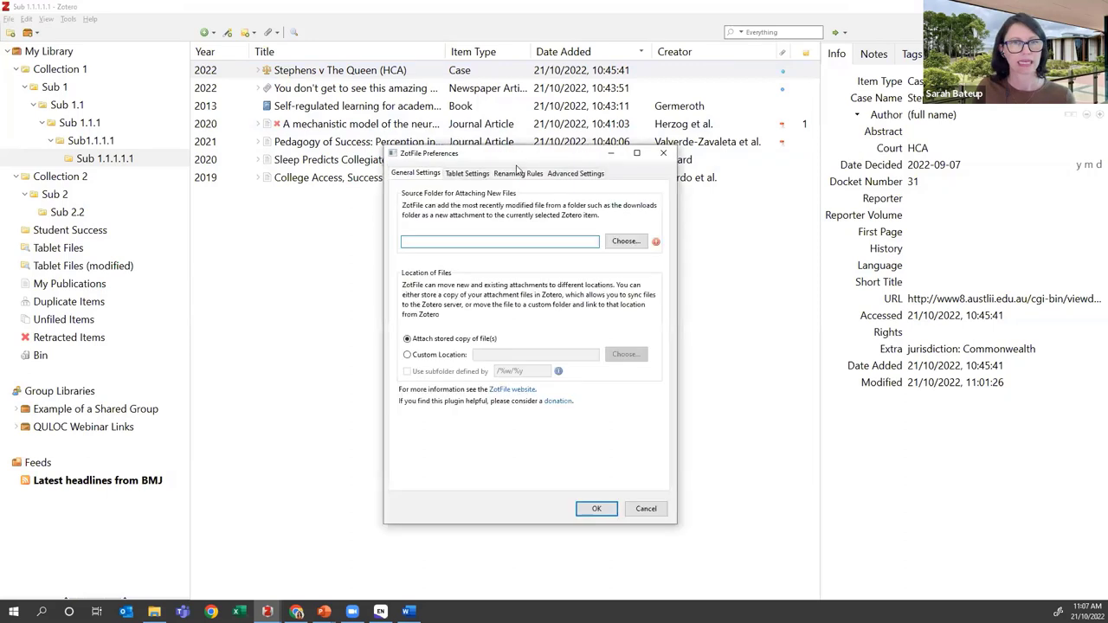
{"action": "left_click", "coordinate": [505, 176]}
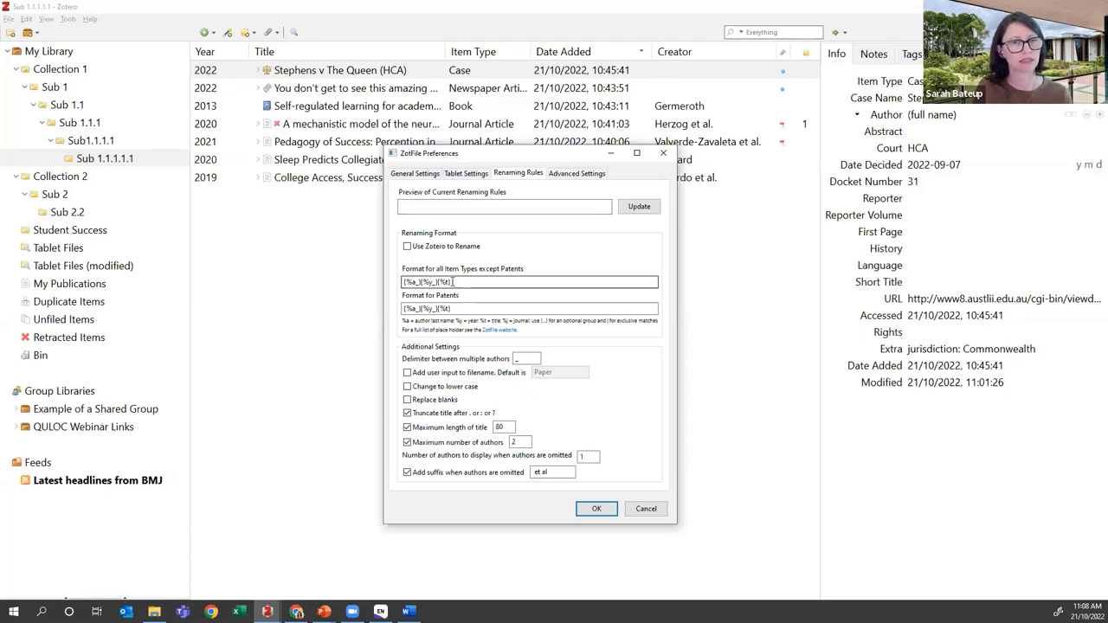
Inspect the renaming format for all item types except patents, and switch Use Zotero to Rename on and back off
{"action": "left_click", "coordinate": [451, 282]}
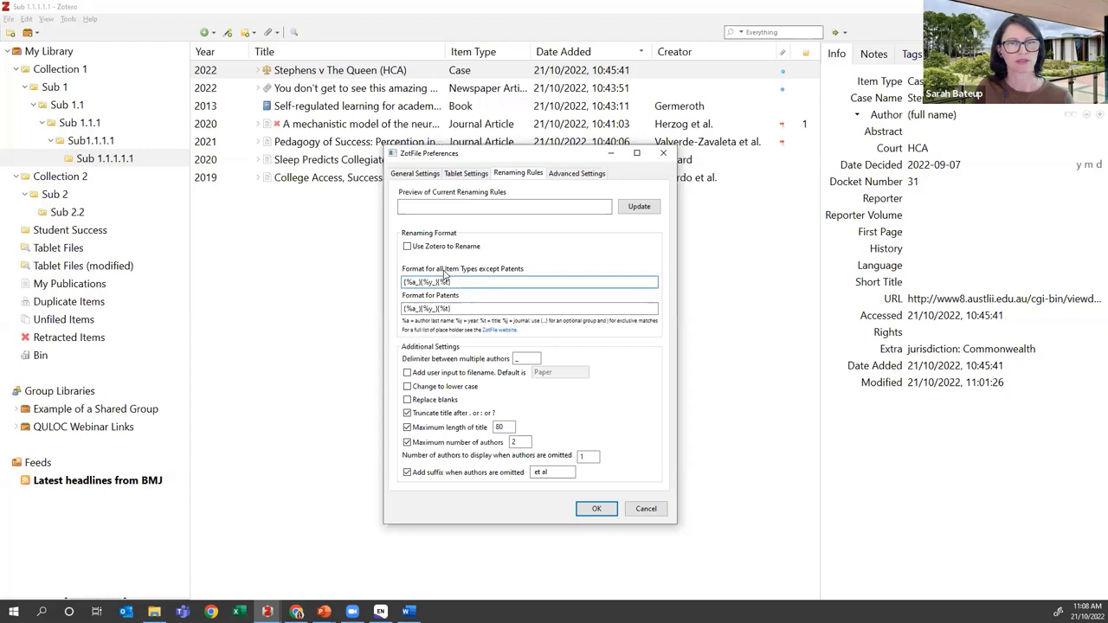
{"action": "left_click", "coordinate": [406, 248]}
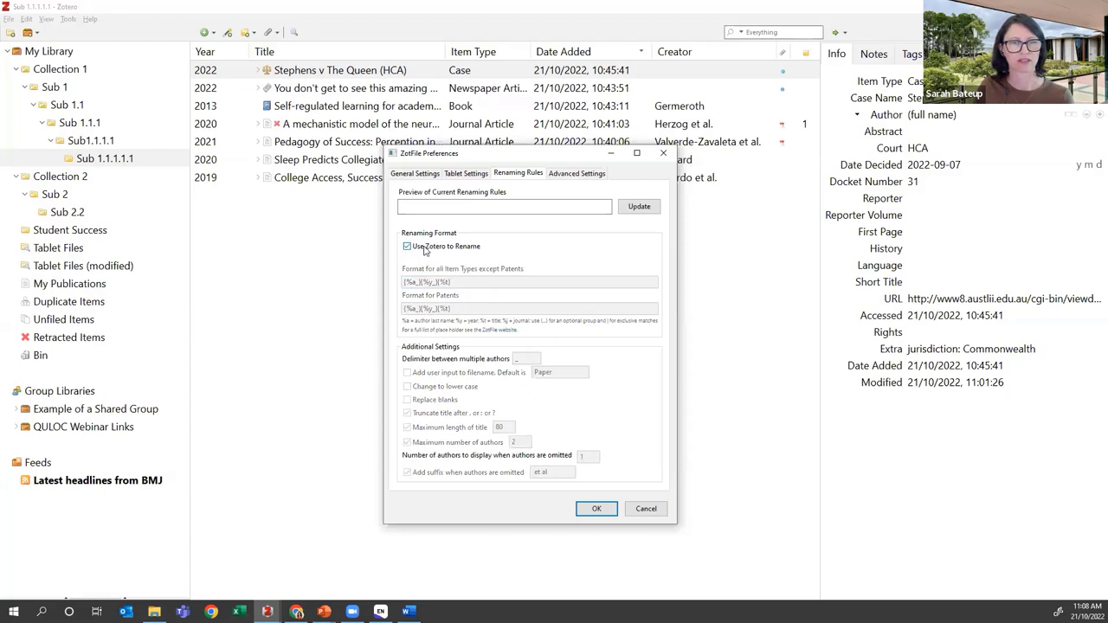
{"action": "left_click", "coordinate": [422, 249]}
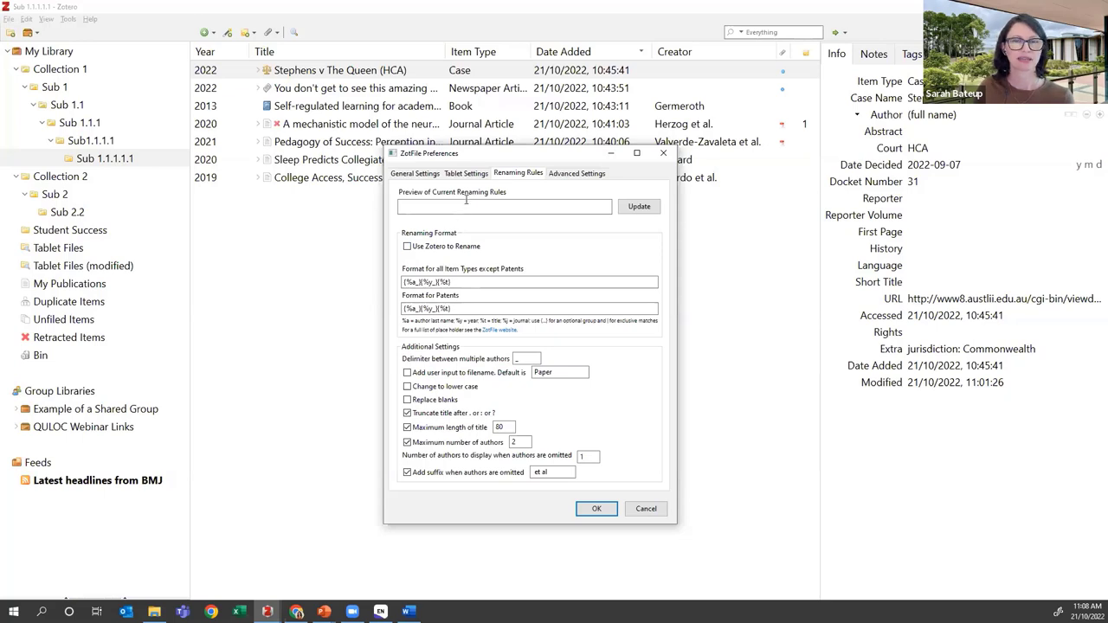
Review the base folder path and subfolder options in ZotFile's tablet settings, and close the preferences without saving
{"action": "left_click", "coordinate": [464, 174]}
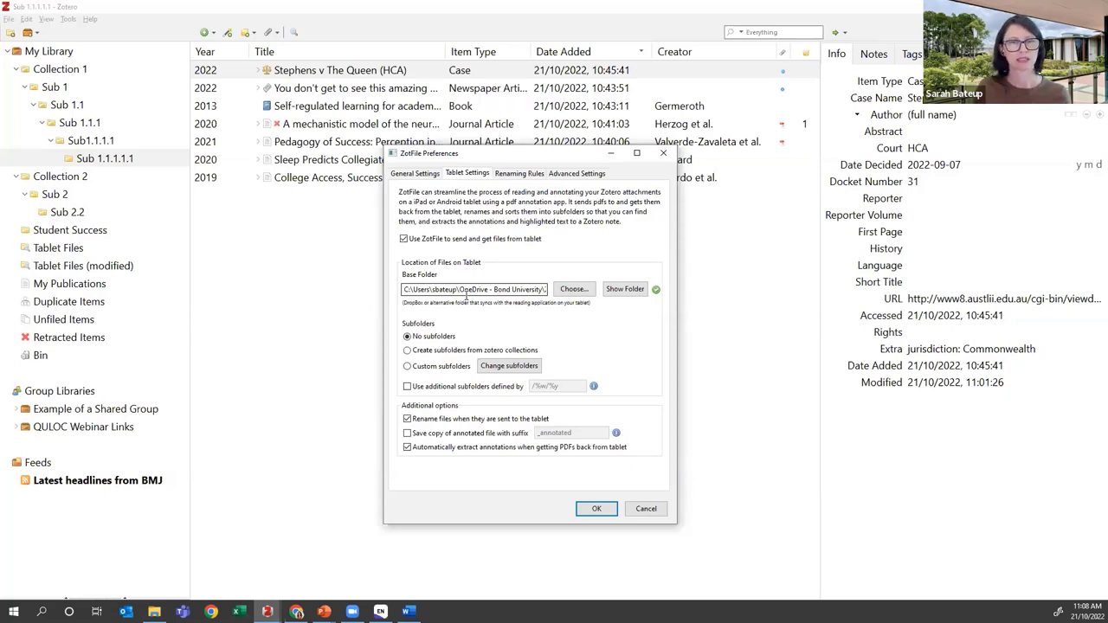
{"action": "left_click_drag", "start_coordinate": [517, 289], "coordinate": [581, 289]}
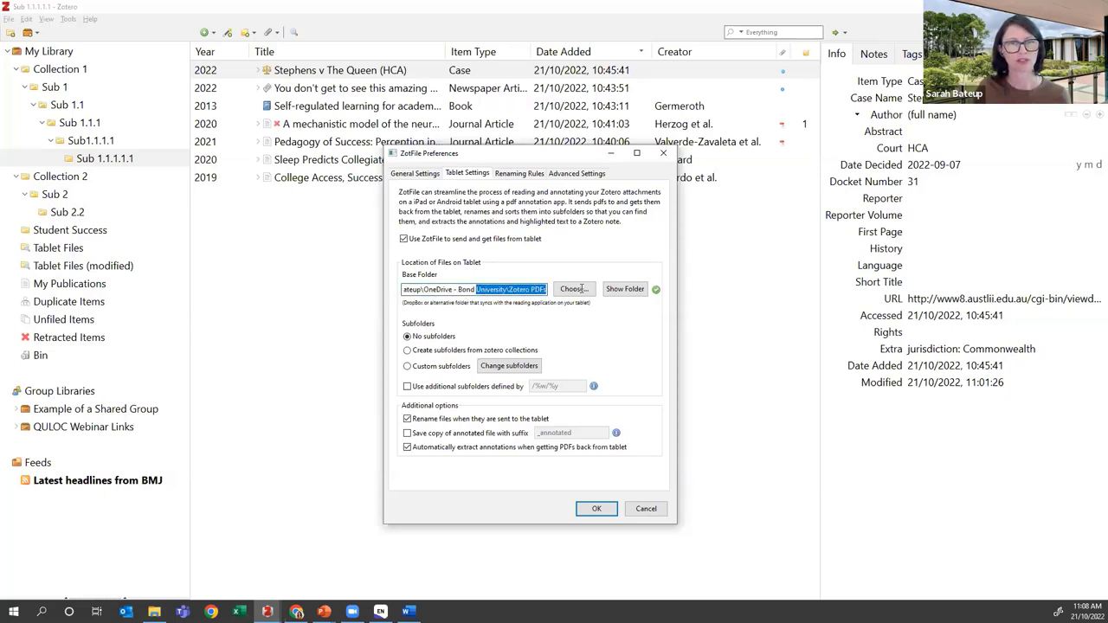
{"action": "left_click", "coordinate": [572, 338]}
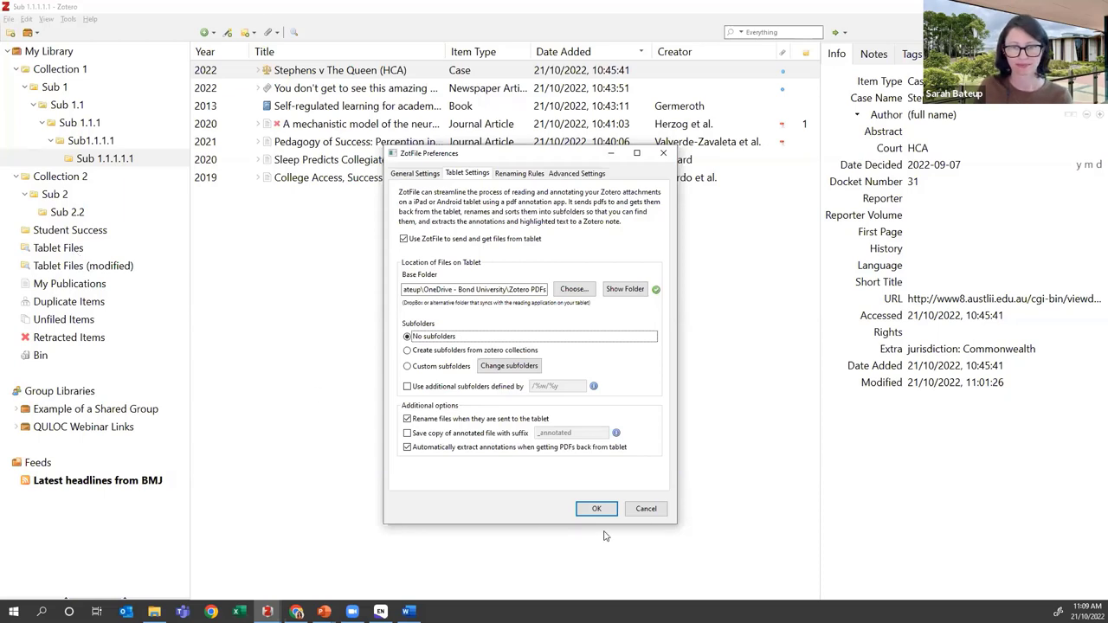
{"action": "left_click", "coordinate": [647, 509]}
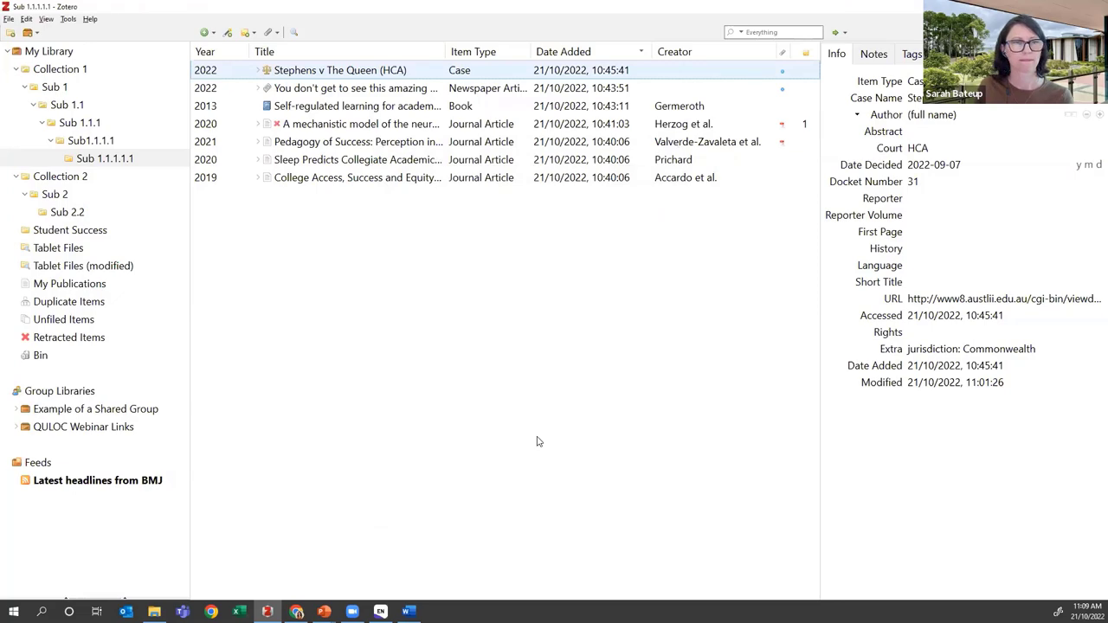
Review the Zutilo user interface preferences for the item and collection menus, leaving the settings as they are
{"action": "left_click", "coordinate": [67, 19]}
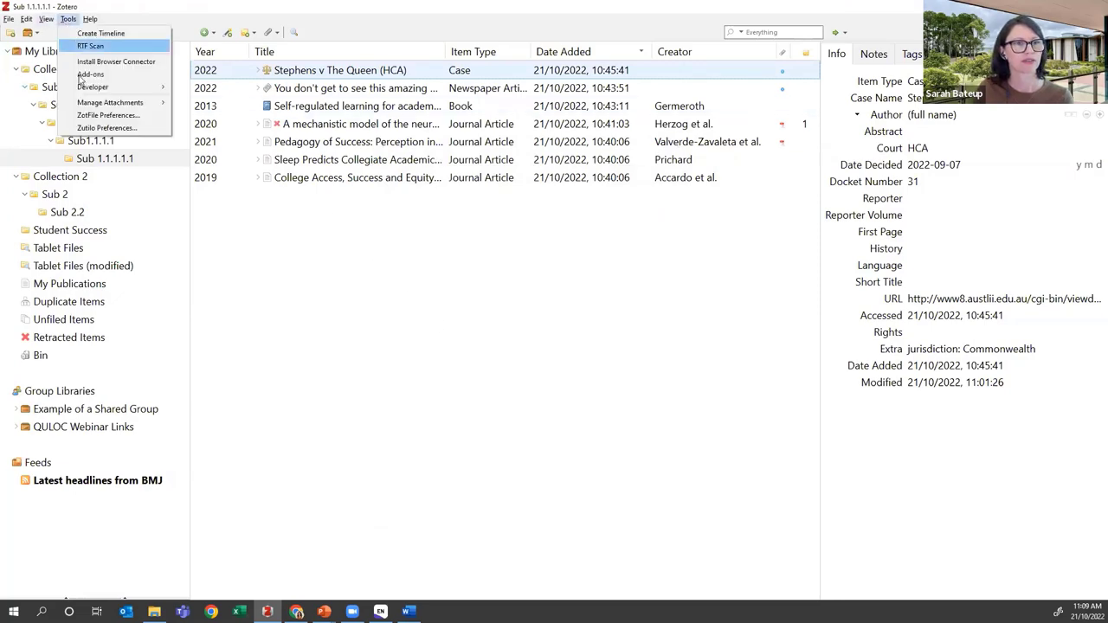
{"action": "left_click", "coordinate": [97, 128]}
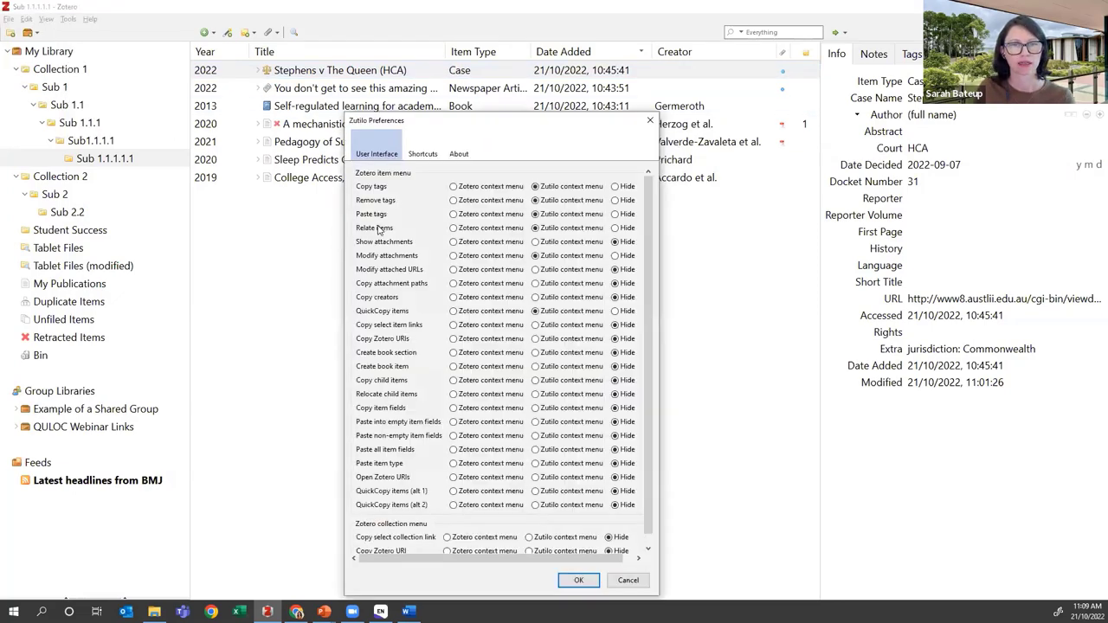
{"action": "scroll", "coordinate": [389, 227], "scroll_direction": "down", "scroll_amount": 1}
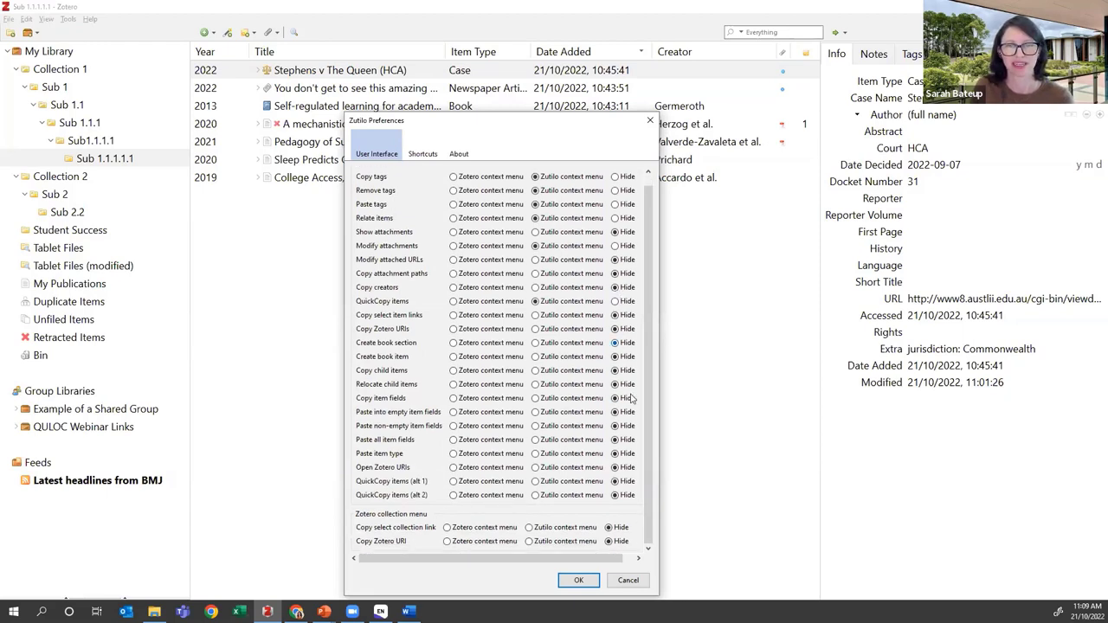
{"action": "scroll", "coordinate": [572, 386], "scroll_direction": "up", "scroll_amount": 1}
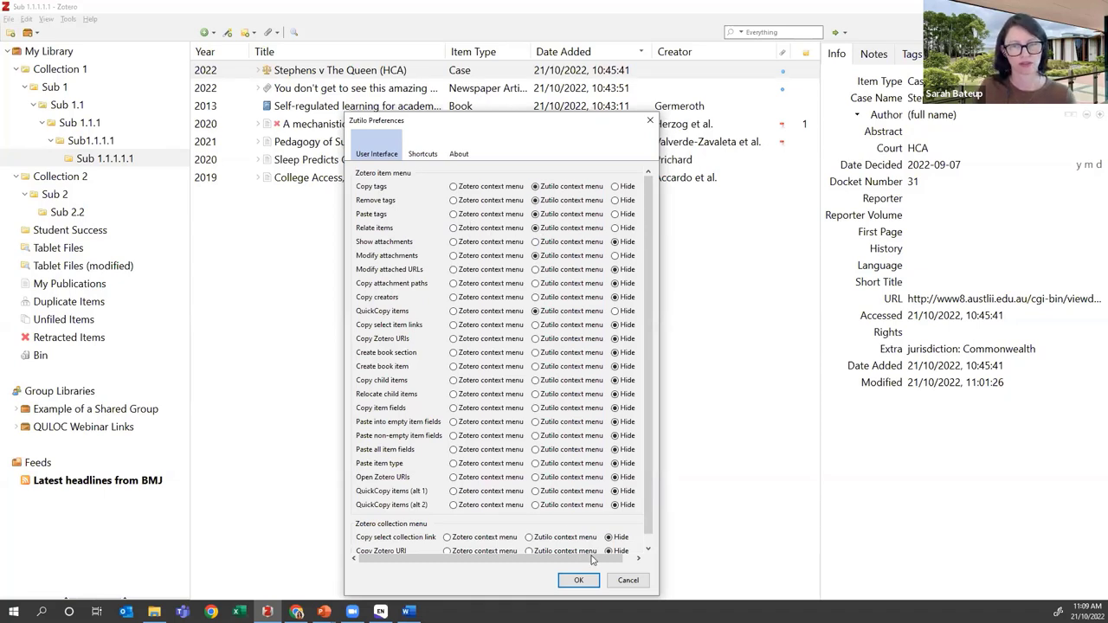
{"action": "left_click", "coordinate": [627, 580]}
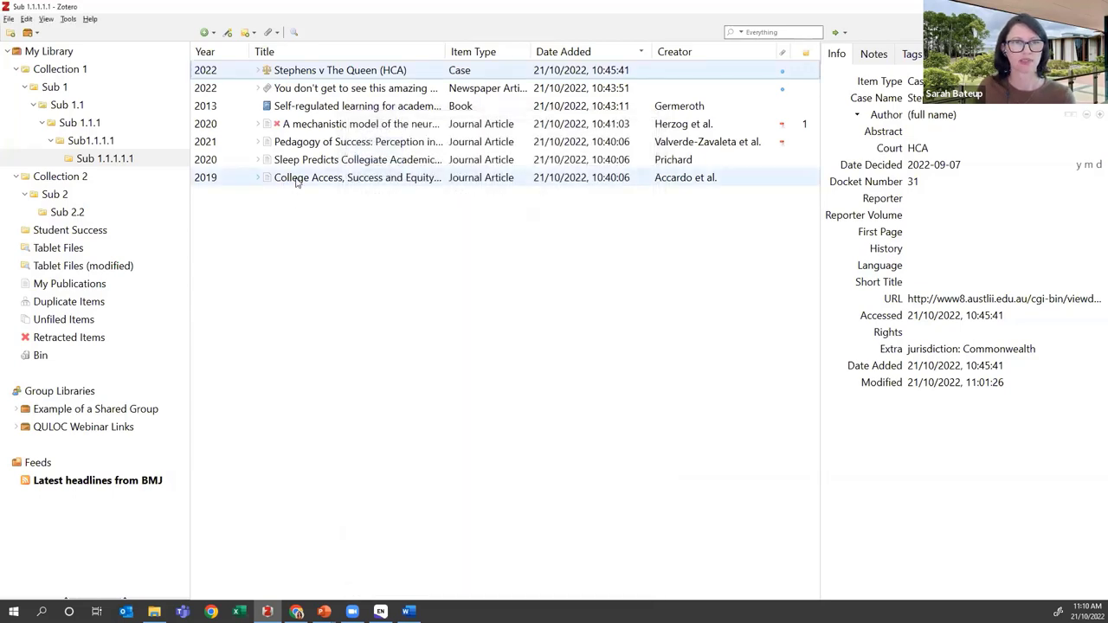
Look at the Zutilo commands offered for the 2019 "College Access, Success and Equity" article
{"action": "right_click", "coordinate": [300, 180]}
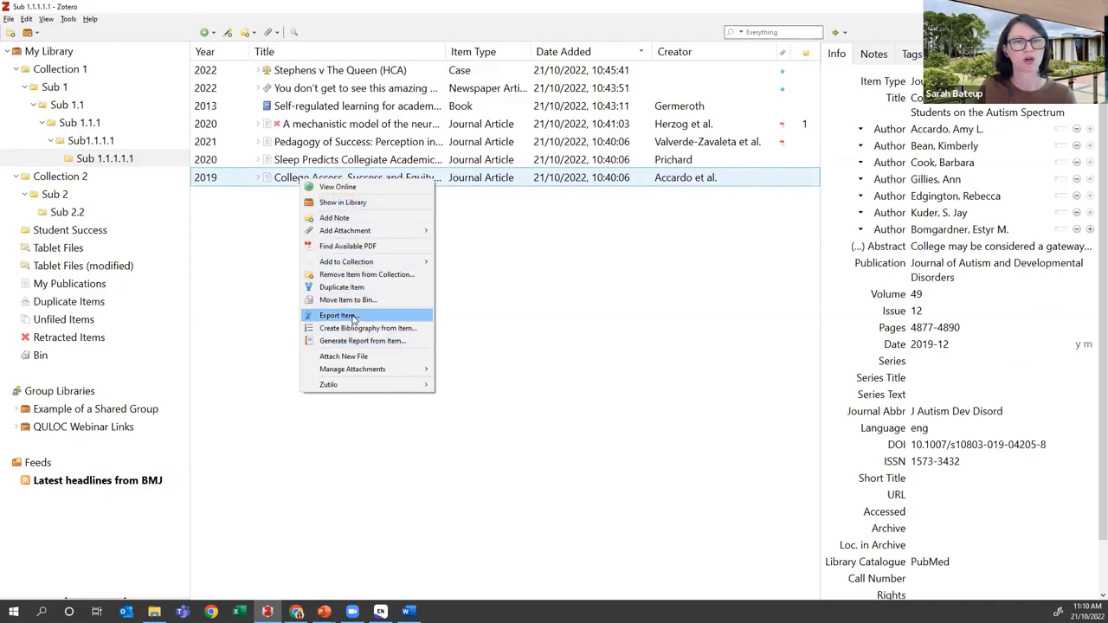
{"action": "mouse_move", "coordinate": [351, 370]}
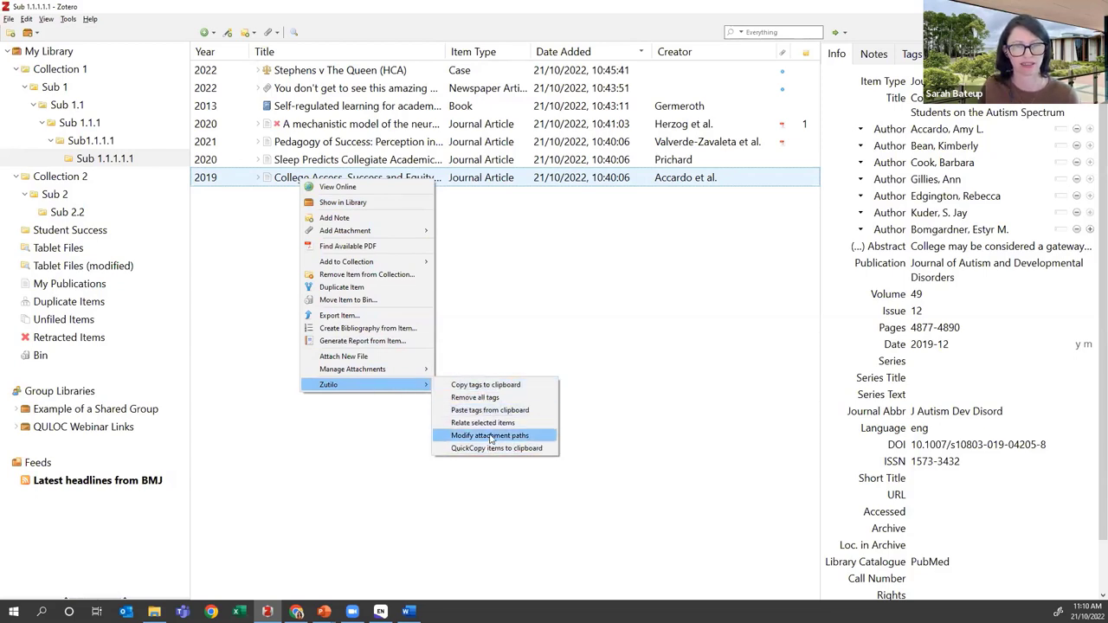
{"action": "left_click", "coordinate": [342, 418]}
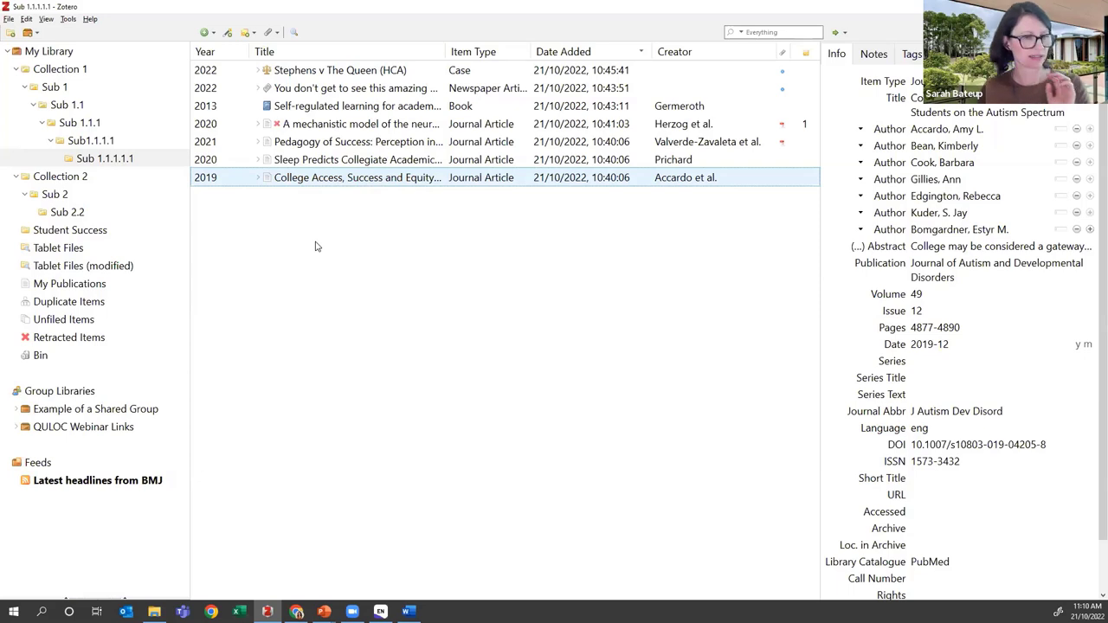
Reveal the collapsed tag selector below the collections and enlarge it to about half the pane's height
{"action": "left_click", "coordinate": [97, 600]}
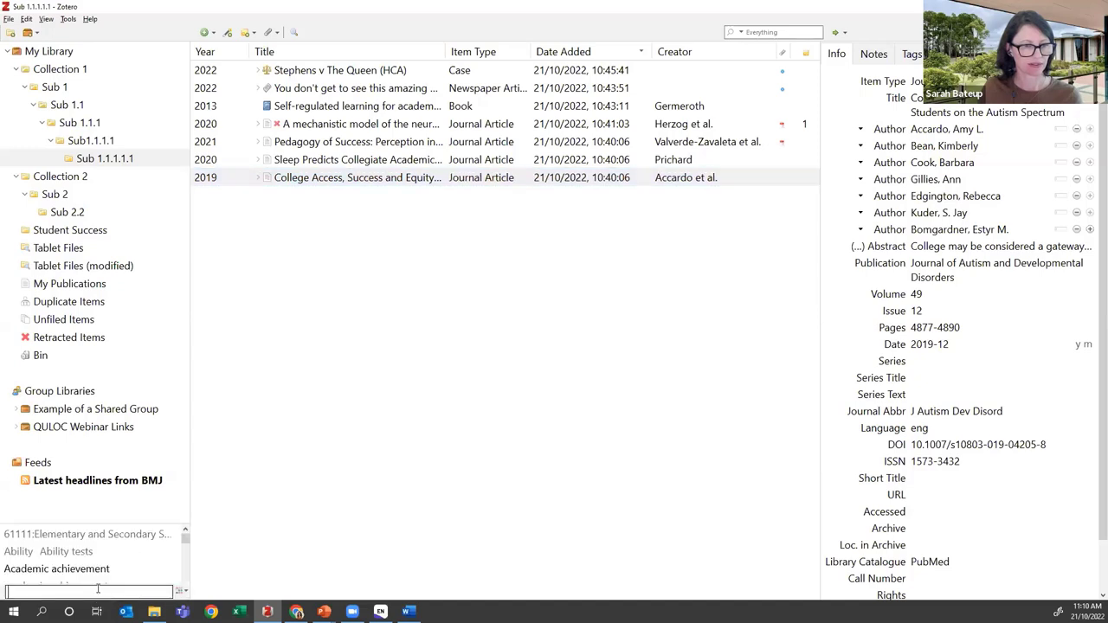
{"action": "left_click_drag", "start_coordinate": [96, 525], "coordinate": [89, 336]}
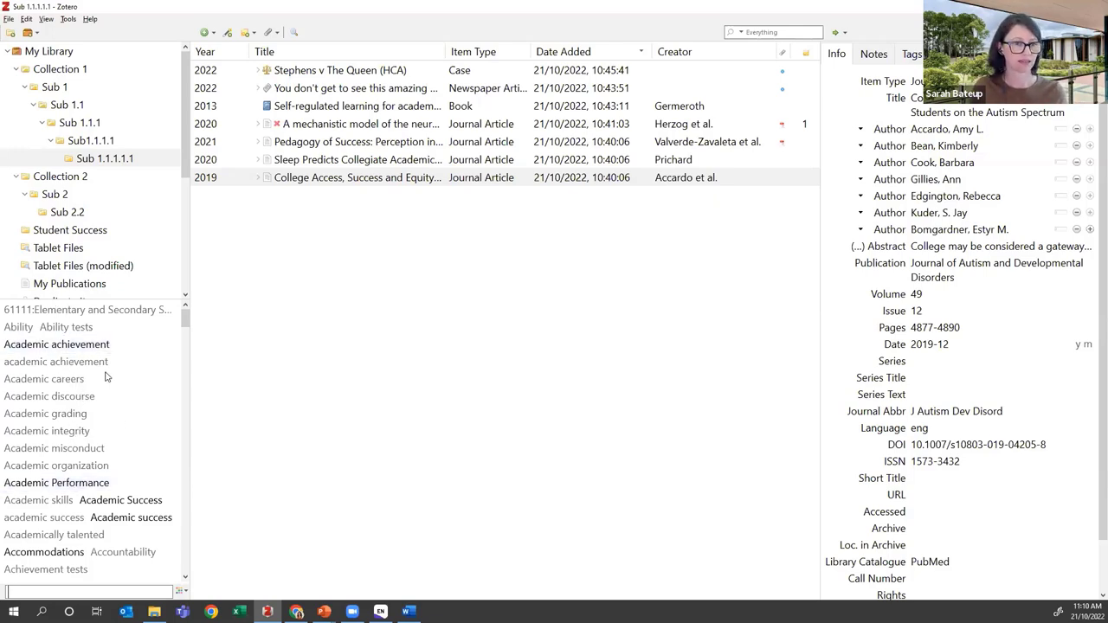
Look through the tag list, including the Autism spectrum disorder and Academic achievement tags
{"action": "scroll", "coordinate": [105, 379], "scroll_direction": "down", "scroll_amount": 5}
{"action": "left_click", "coordinate": [104, 414]}
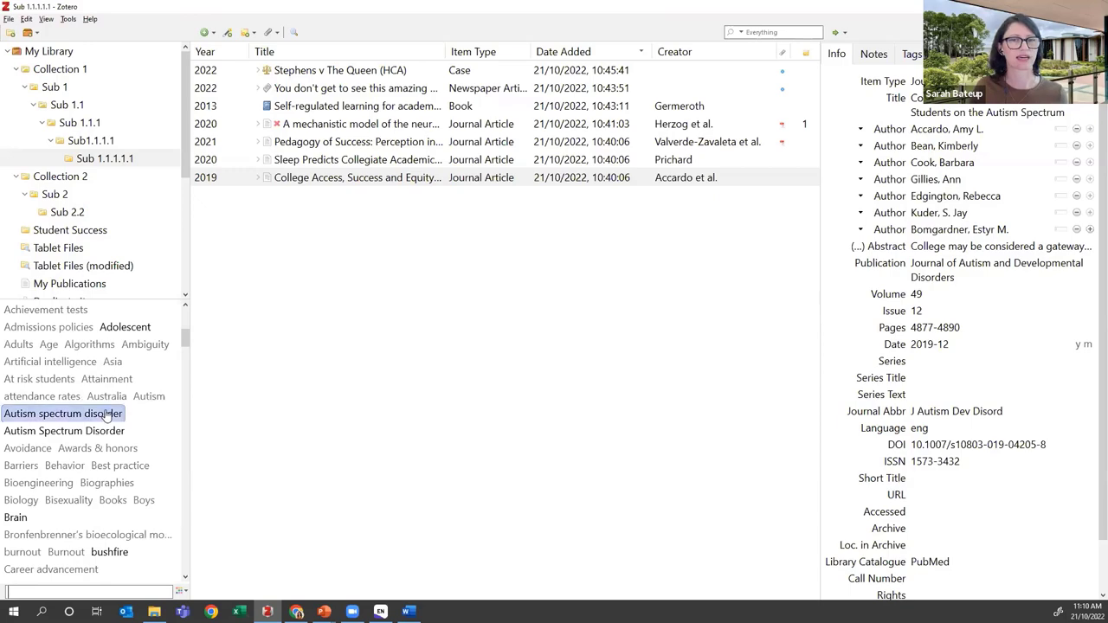
{"action": "scroll", "coordinate": [104, 414], "scroll_direction": "down", "scroll_amount": 2}
{"action": "scroll", "coordinate": [104, 440], "scroll_direction": "up", "scroll_amount": 5}
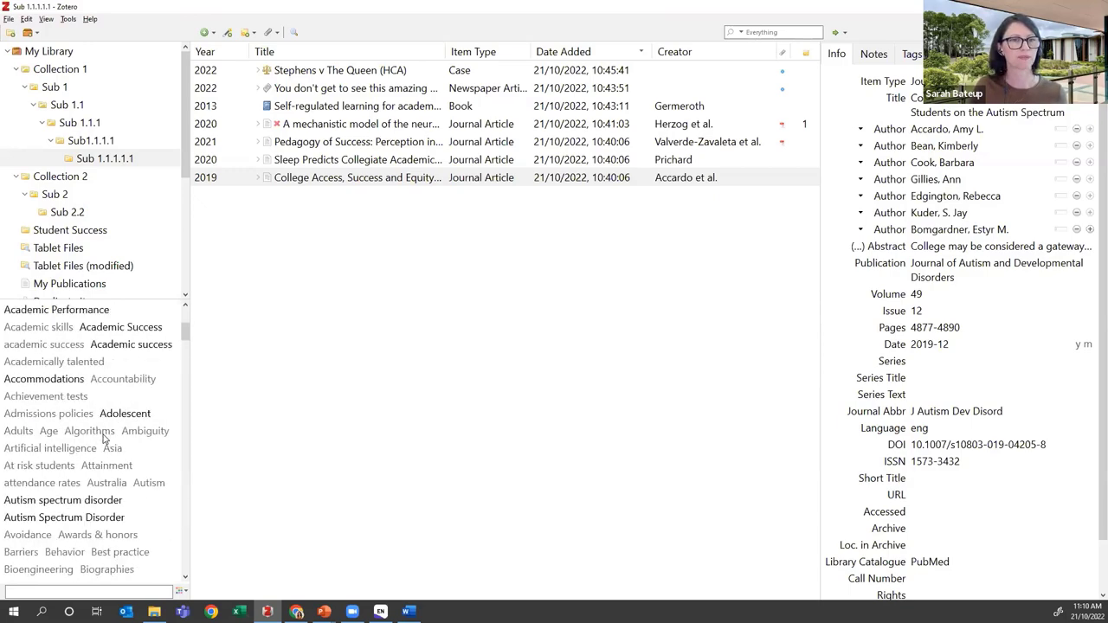
{"action": "left_click", "coordinate": [103, 431]}
{"action": "left_click", "coordinate": [103, 432]}
{"action": "scroll", "coordinate": [100, 428], "scroll_direction": "up", "scroll_amount": 3}
{"action": "left_click", "coordinate": [53, 347]}
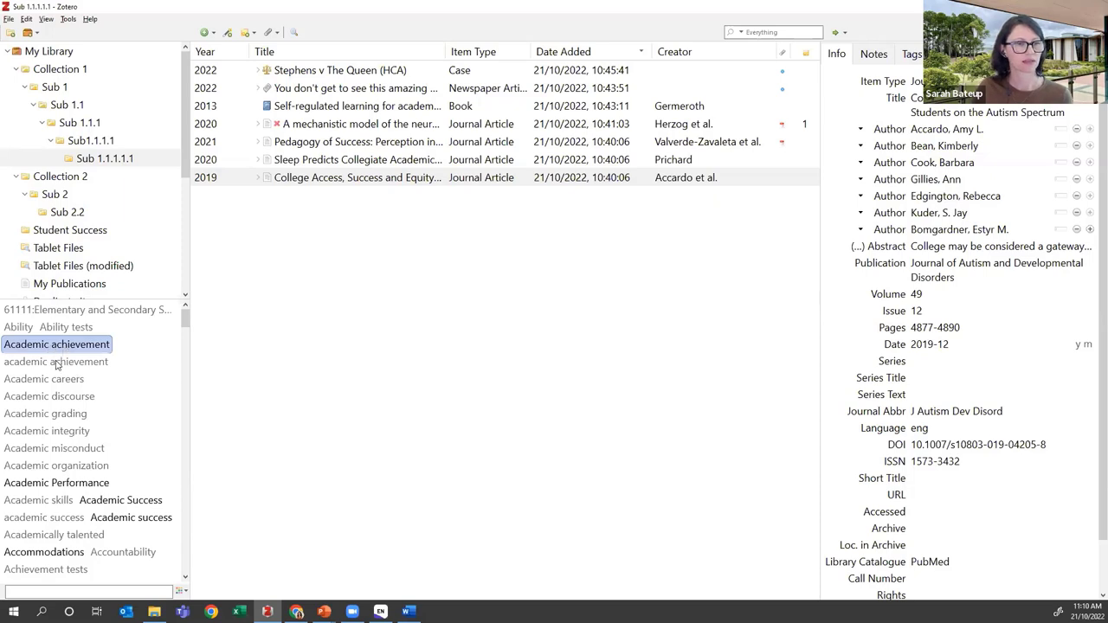
{"action": "left_click", "coordinate": [59, 351]}
{"action": "left_click", "coordinate": [71, 345]}
{"action": "left_click", "coordinate": [73, 345]}
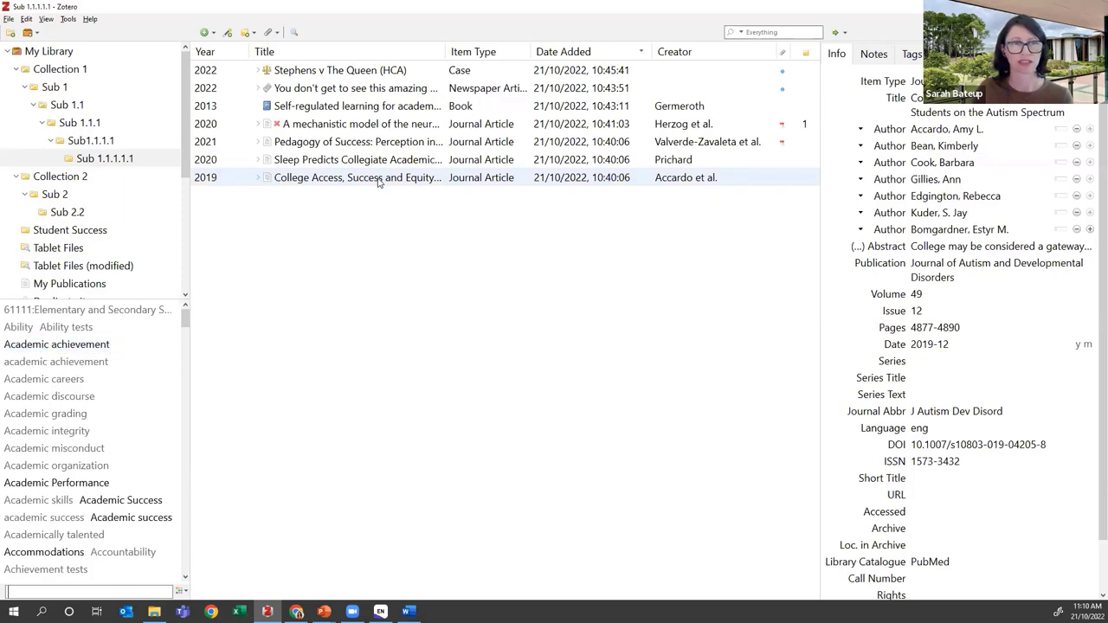
Show all items in My Library and filter them by the Academic grading tag
{"action": "left_click", "coordinate": [130, 161]}
{"action": "left_click", "coordinate": [97, 144]}
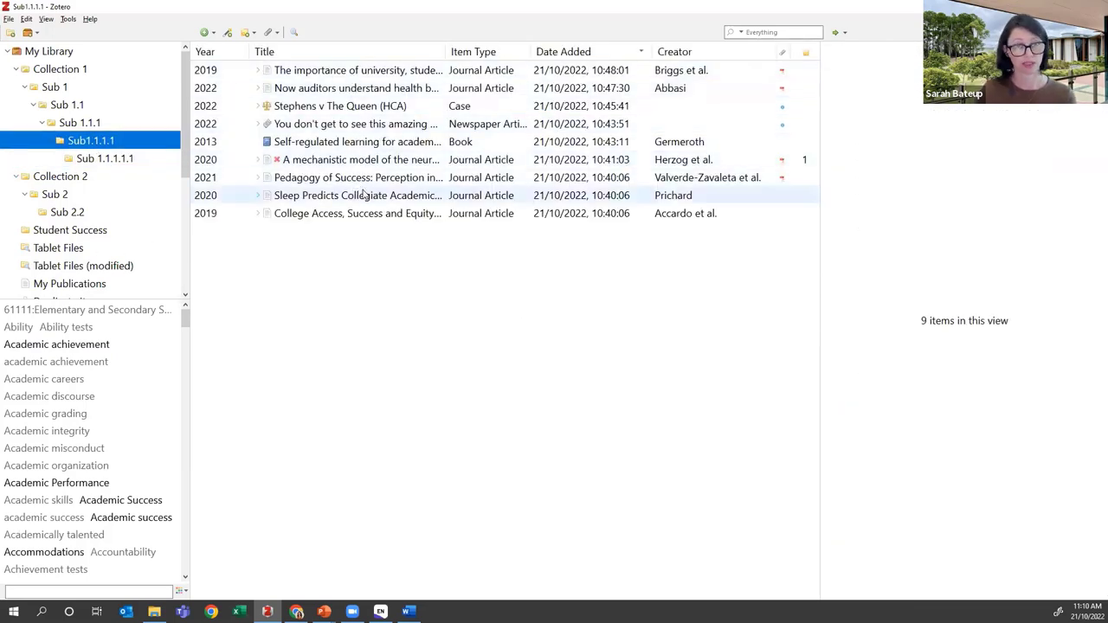
{"action": "left_click", "coordinate": [47, 54]}
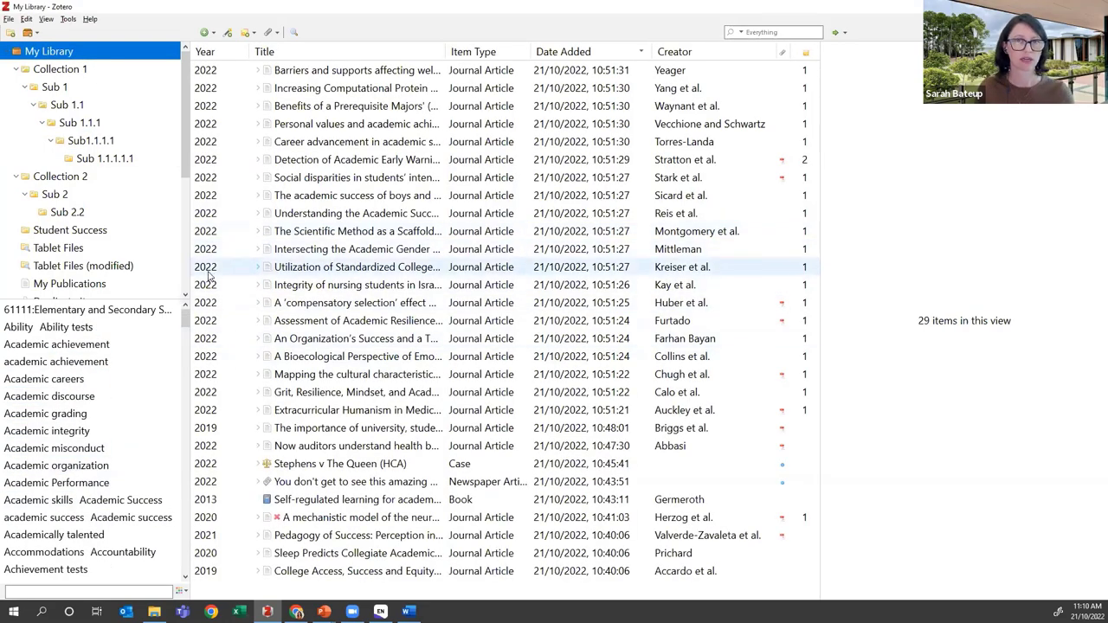
{"action": "left_click", "coordinate": [87, 418]}
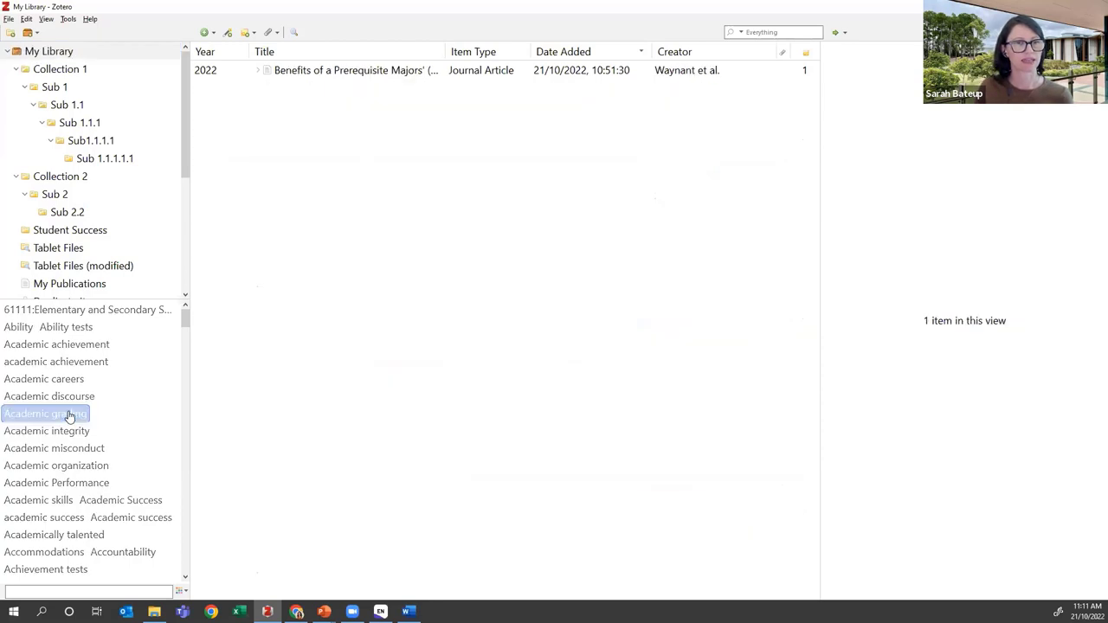
Examine the tags assigned to the "Benefits of a Prerequisite Majors'" article
{"action": "left_click", "coordinate": [301, 71]}
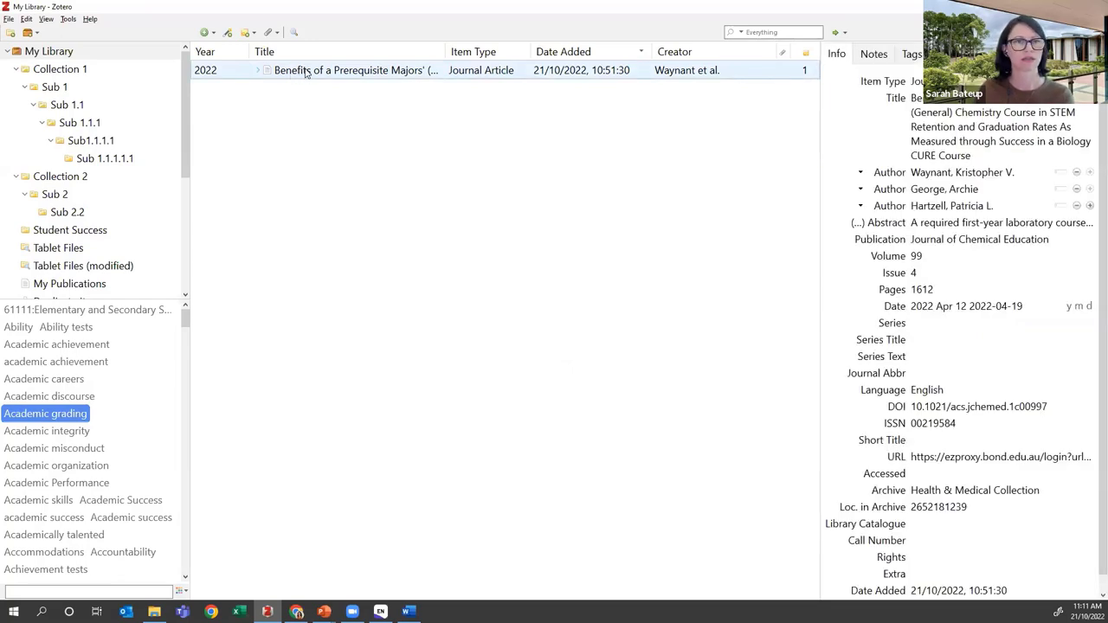
{"action": "left_click", "coordinate": [911, 54]}
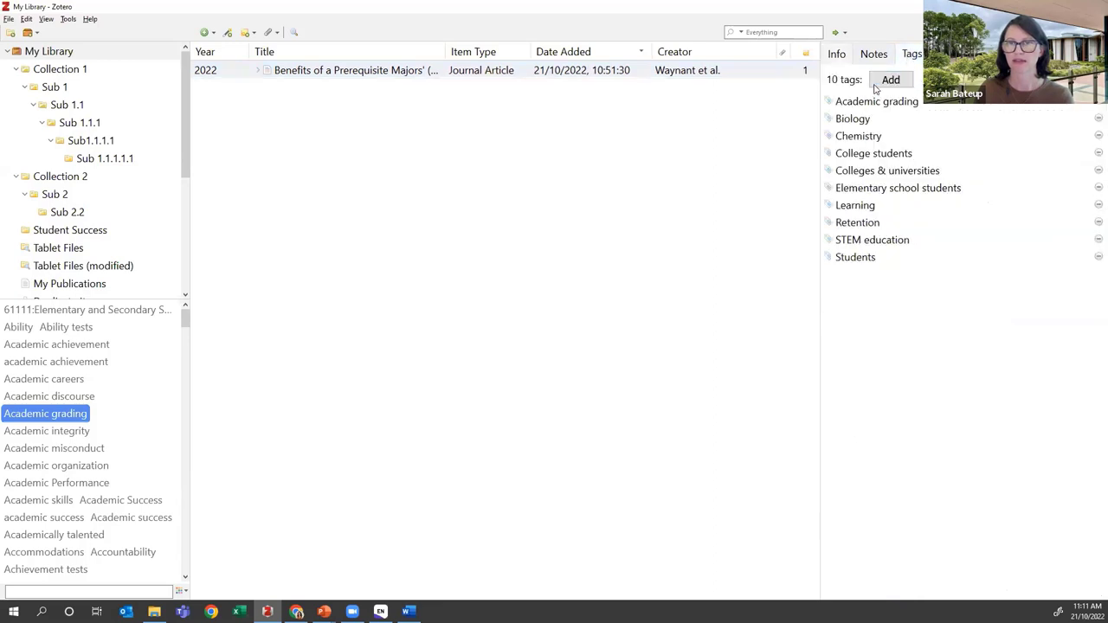
{"action": "left_click", "coordinate": [880, 101]}
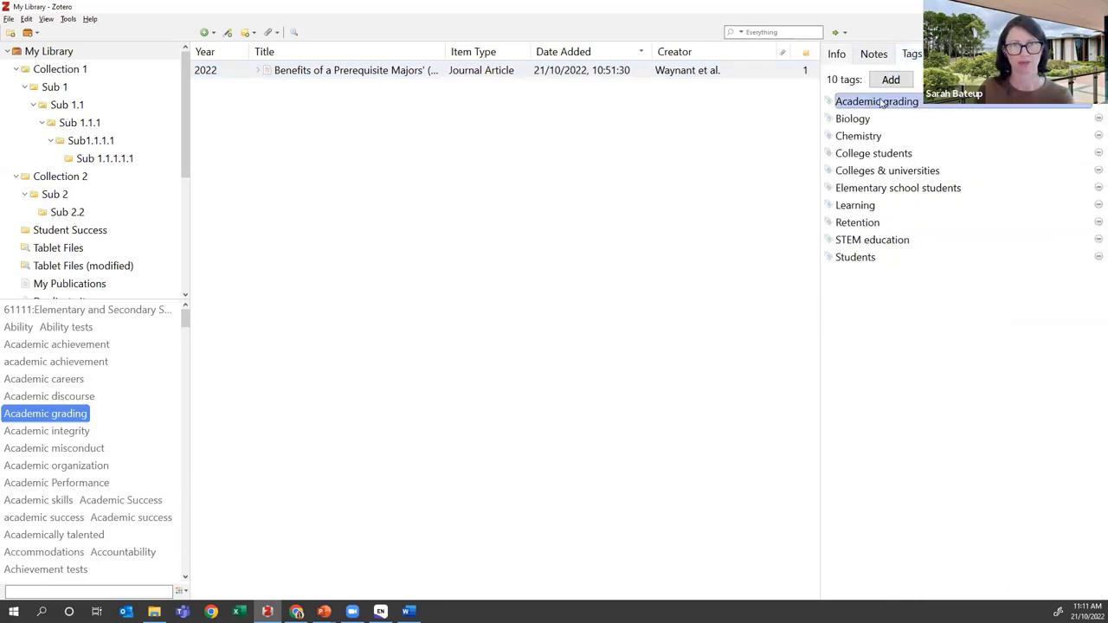
{"action": "key", "text": "Tab"}
{"action": "key", "text": "Tab"}
{"action": "key", "text": "Tab"}
{"action": "key", "text": "Tab"}
{"action": "key", "text": "Tab"}
{"action": "key", "text": "Tab"}
{"action": "key", "text": "Tab"}
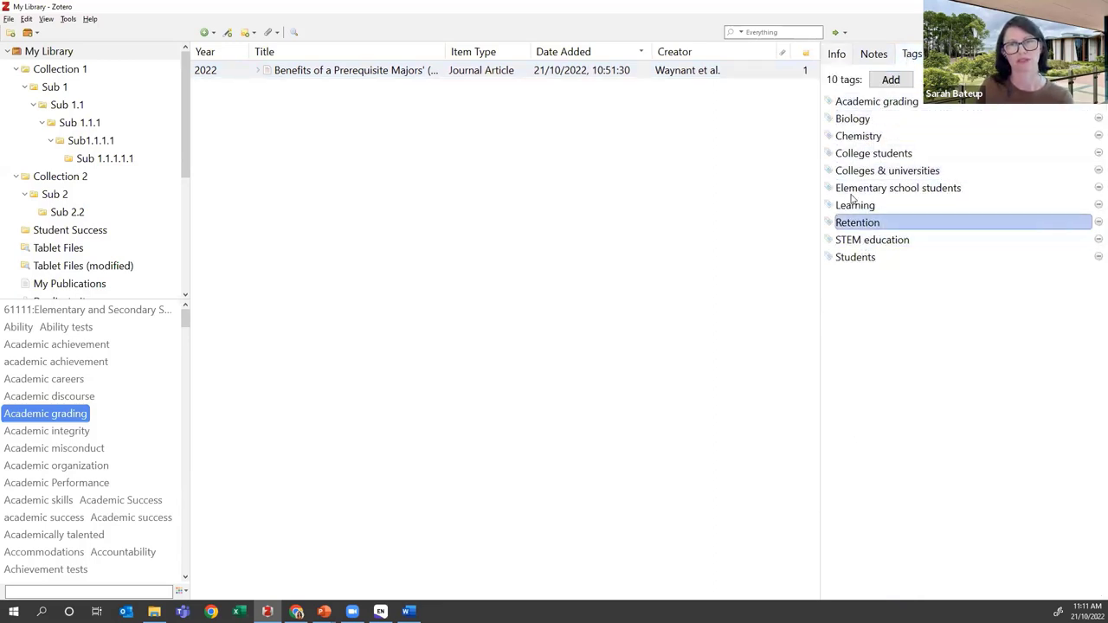
{"action": "key", "text": "shift+Tab"}
{"action": "key", "text": "shift+Tab"}
{"action": "key", "text": "shift+Tab"}
{"action": "key", "text": "shift+Tab"}
{"action": "key", "text": "shift+Tab"}
{"action": "key", "text": "shift+Tab"}
{"action": "key", "text": "shift+Tab"}
{"action": "key", "text": "Tab"}
{"action": "key", "text": "Tab"}
{"action": "key", "text": "Tab"}
{"action": "key", "text": "Tab"}
{"action": "key", "text": "Tab"}
{"action": "left_click", "coordinate": [706, 200]}
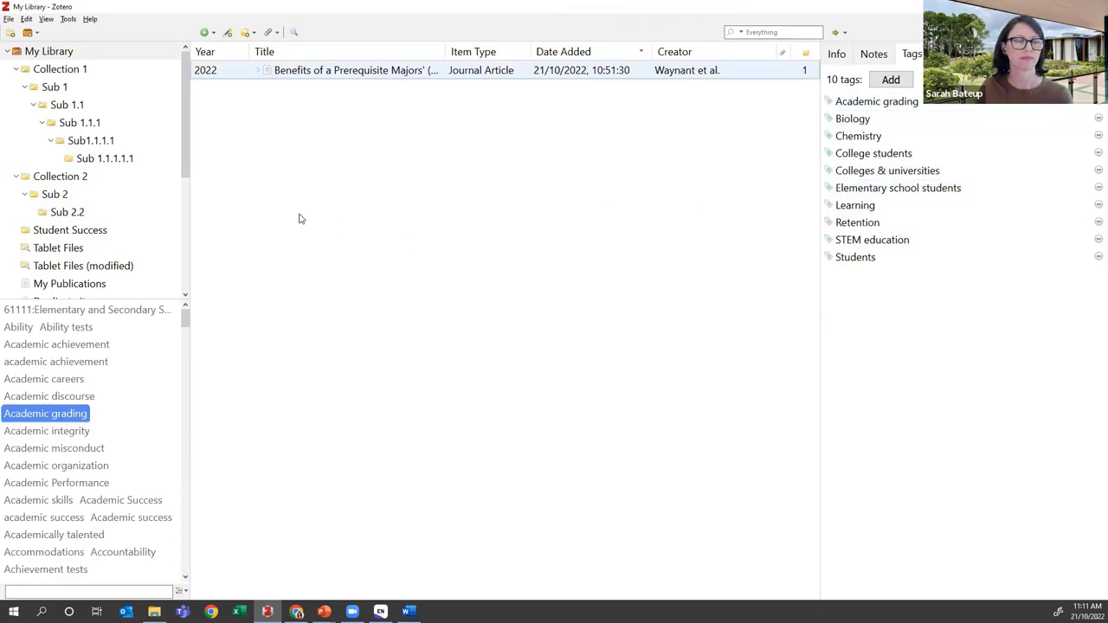
In the Sub 1.1.1.1.1 collection, add the tag "Not Read" to the 2019 "College Access, Success and Equity" article
{"action": "left_click", "coordinate": [93, 161]}
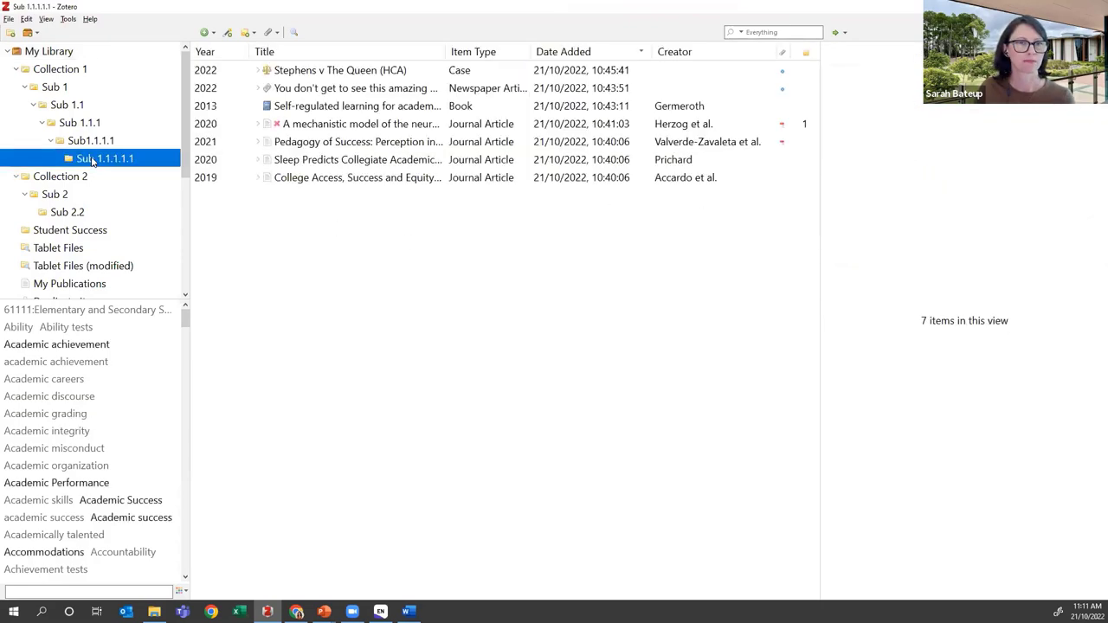
{"action": "left_click", "coordinate": [289, 178]}
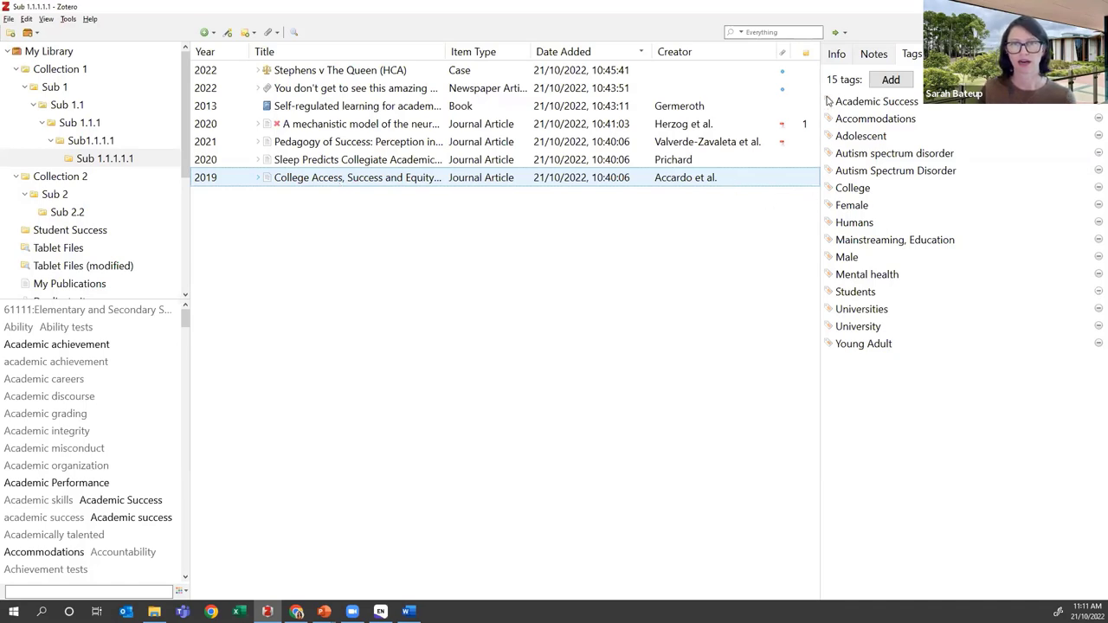
{"action": "left_click", "coordinate": [889, 103]}
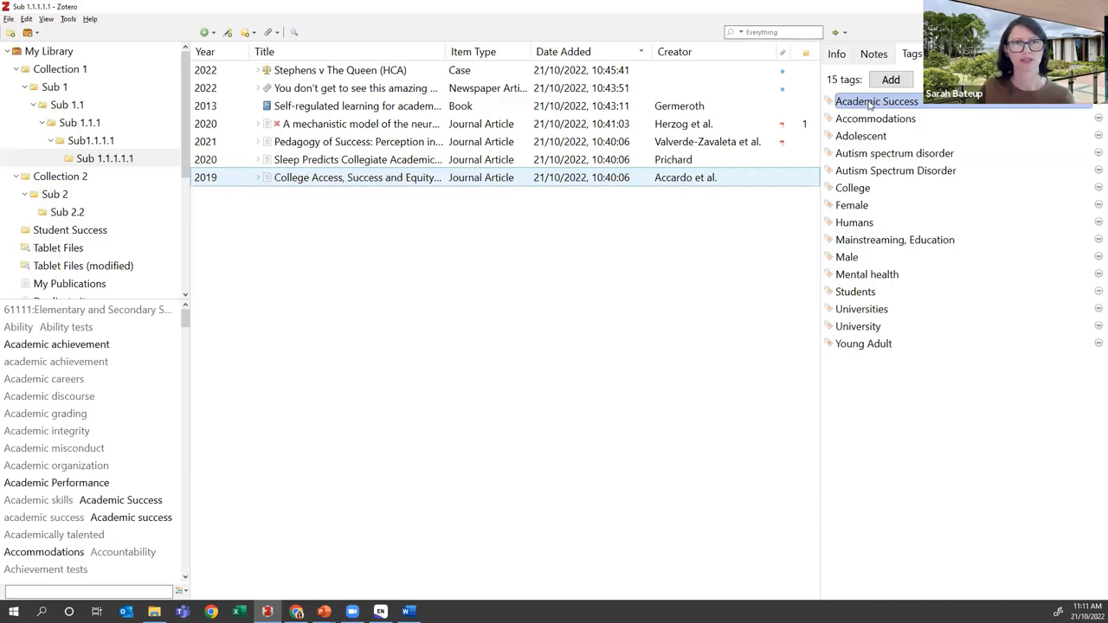
{"action": "left_click", "coordinate": [896, 86]}
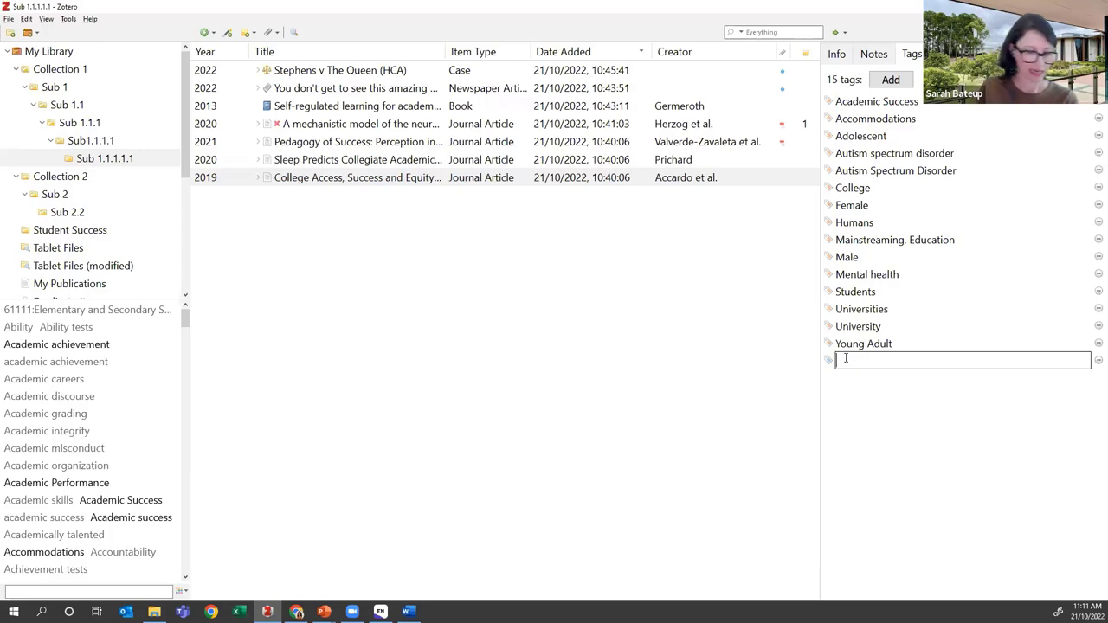
{"action": "type", "text": "Not"}
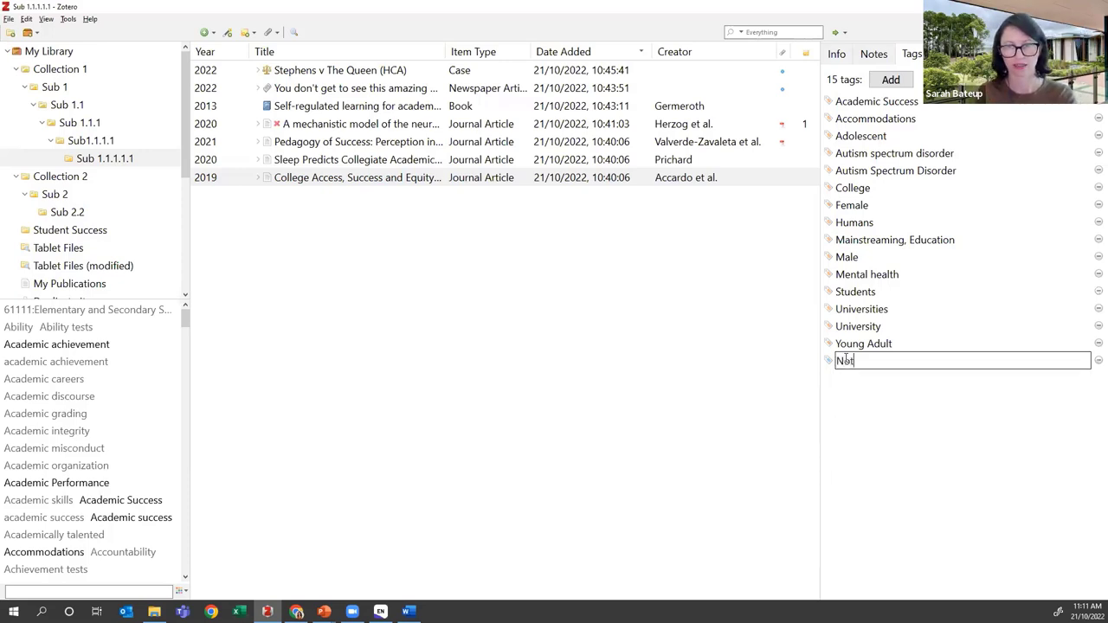
{"action": "type", "text": " Read"}
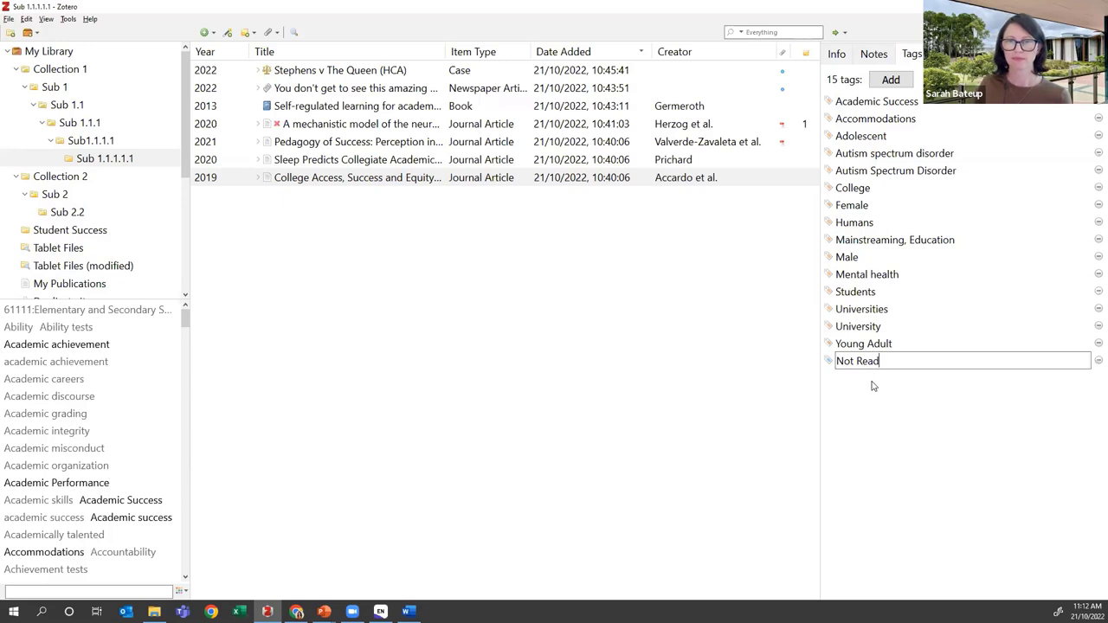
{"action": "key", "text": "Return"}
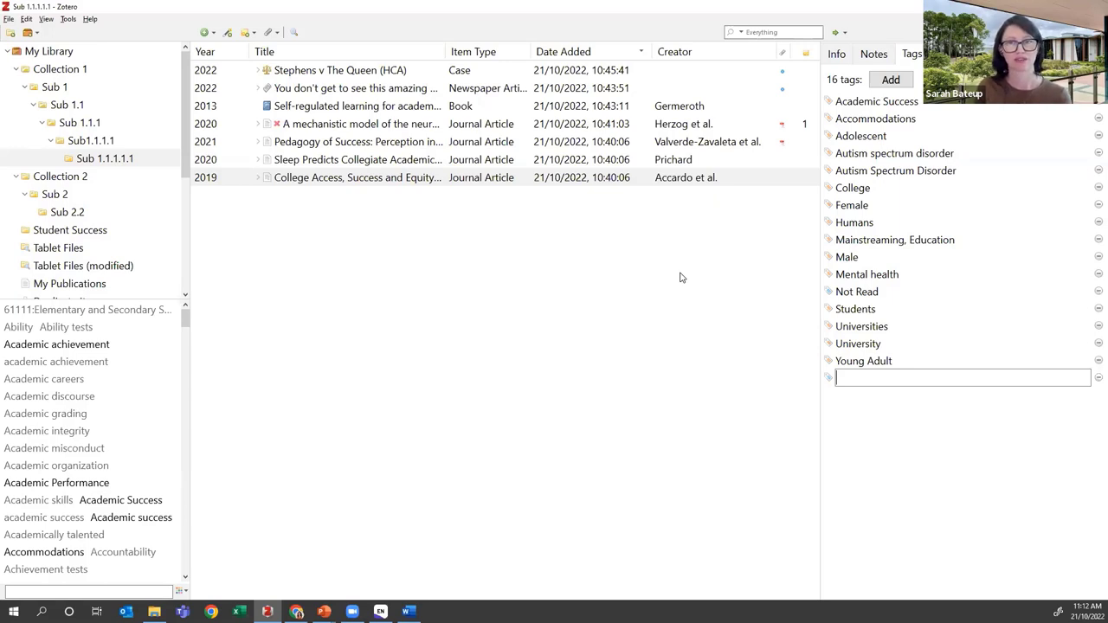
Assign the Not Read tag to all seven items of the Sub 1.1.1.1.1 collection at once
{"action": "left_click", "coordinate": [365, 77], "text": "shift"}
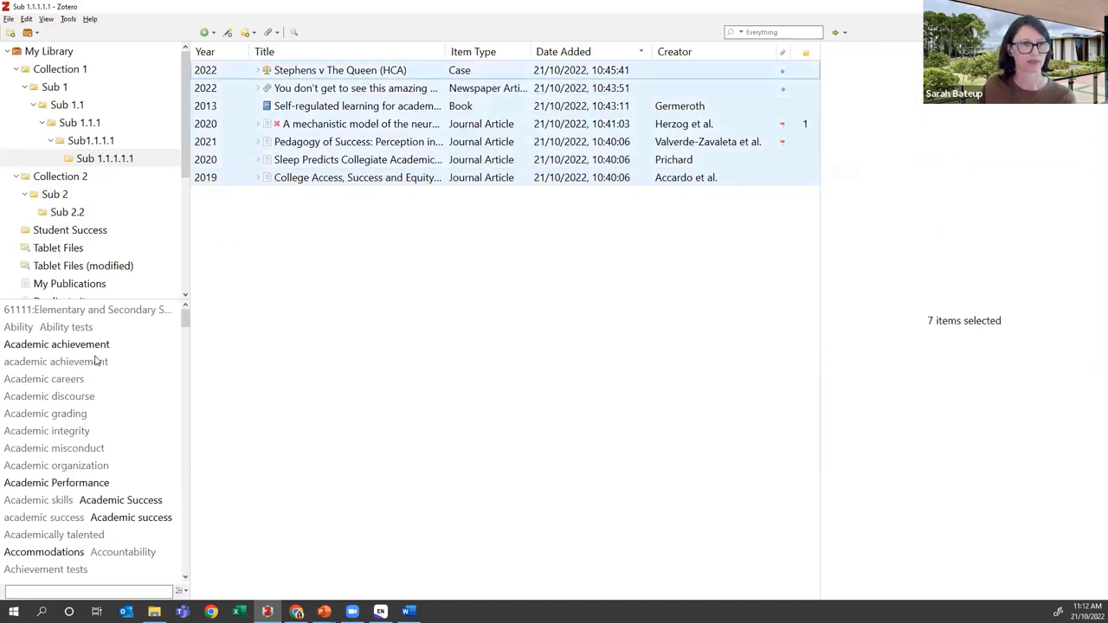
{"action": "scroll", "coordinate": [95, 384], "scroll_direction": "down", "scroll_amount": 10}
{"action": "scroll", "coordinate": [96, 383], "scroll_direction": "down", "scroll_amount": 10}
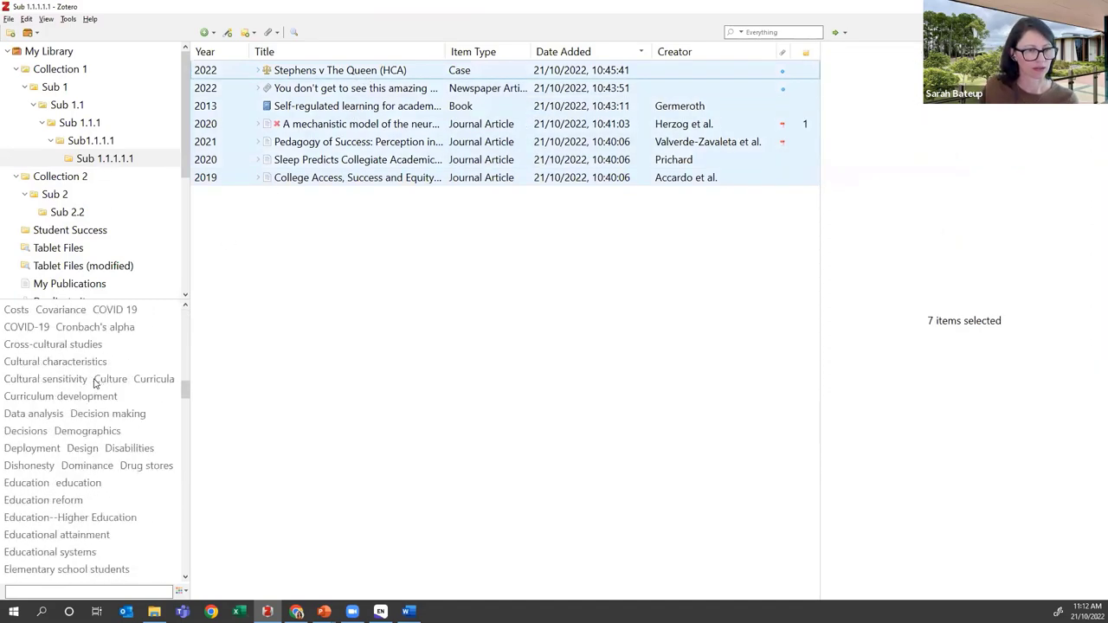
{"action": "scroll", "coordinate": [95, 383], "scroll_direction": "down", "scroll_amount": 10}
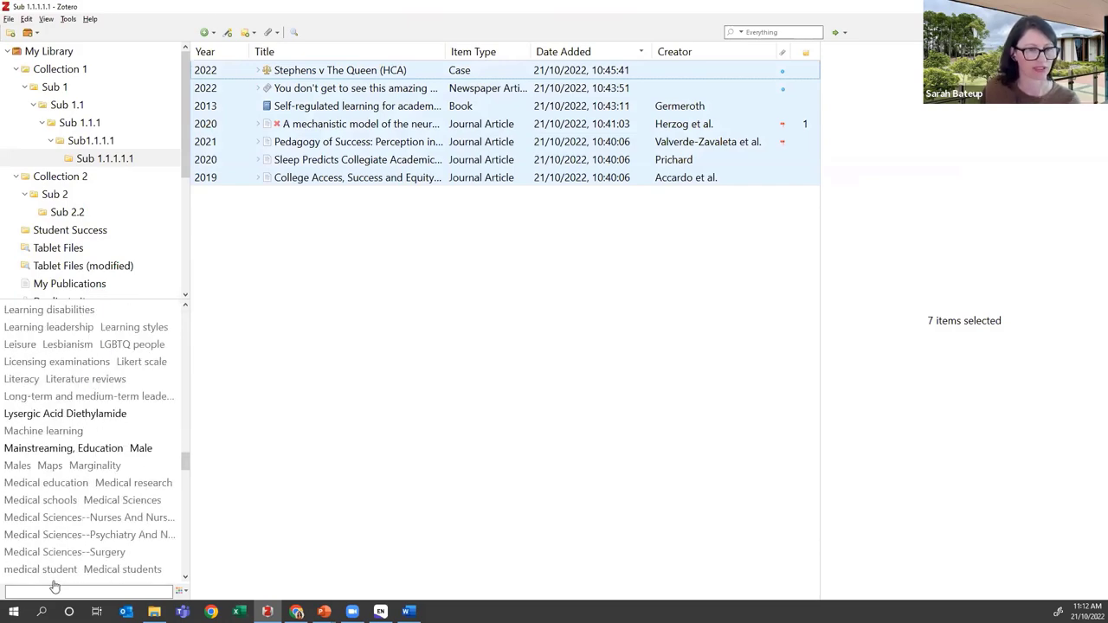
{"action": "scroll", "coordinate": [57, 484], "scroll_direction": "down", "scroll_amount": 3}
{"action": "scroll", "coordinate": [57, 467], "scroll_direction": "down", "scroll_amount": 5}
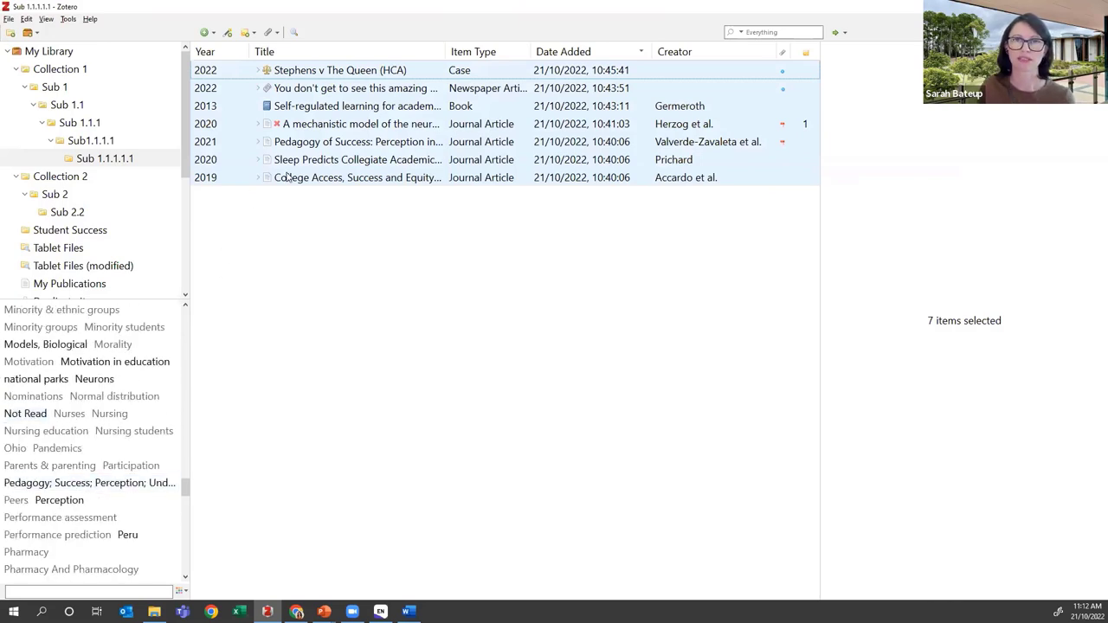
{"action": "left_click_drag", "start_coordinate": [287, 176], "coordinate": [31, 416]}
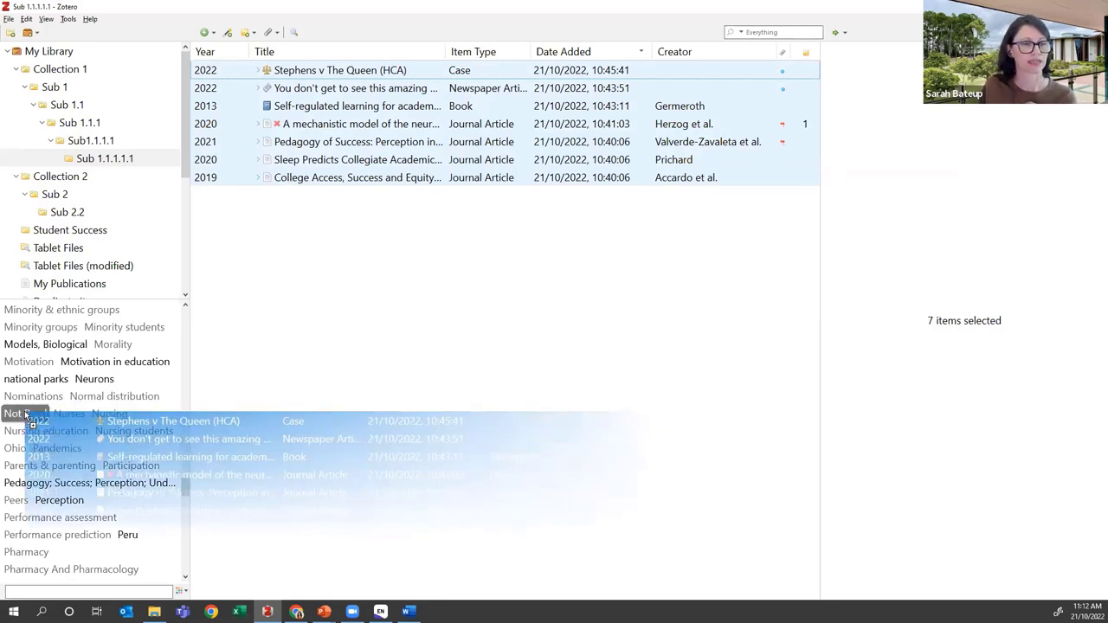
{"action": "left_click_drag", "start_coordinate": [26, 415], "coordinate": [22, 414]}
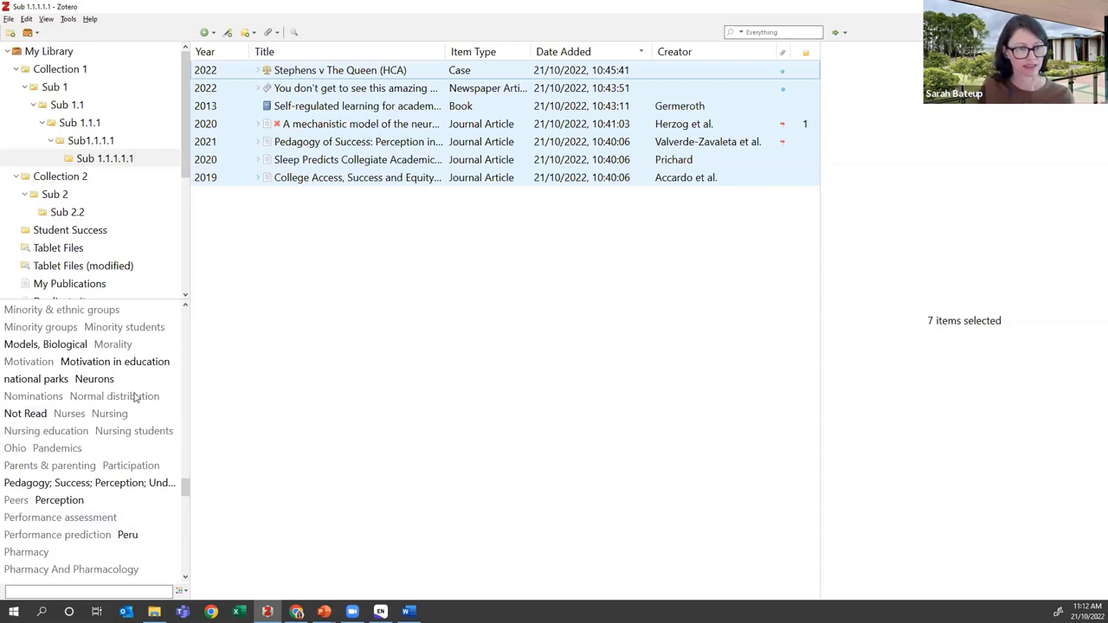
Assign the dark pink colour to the Not Read tag
{"action": "left_click", "coordinate": [25, 413]}
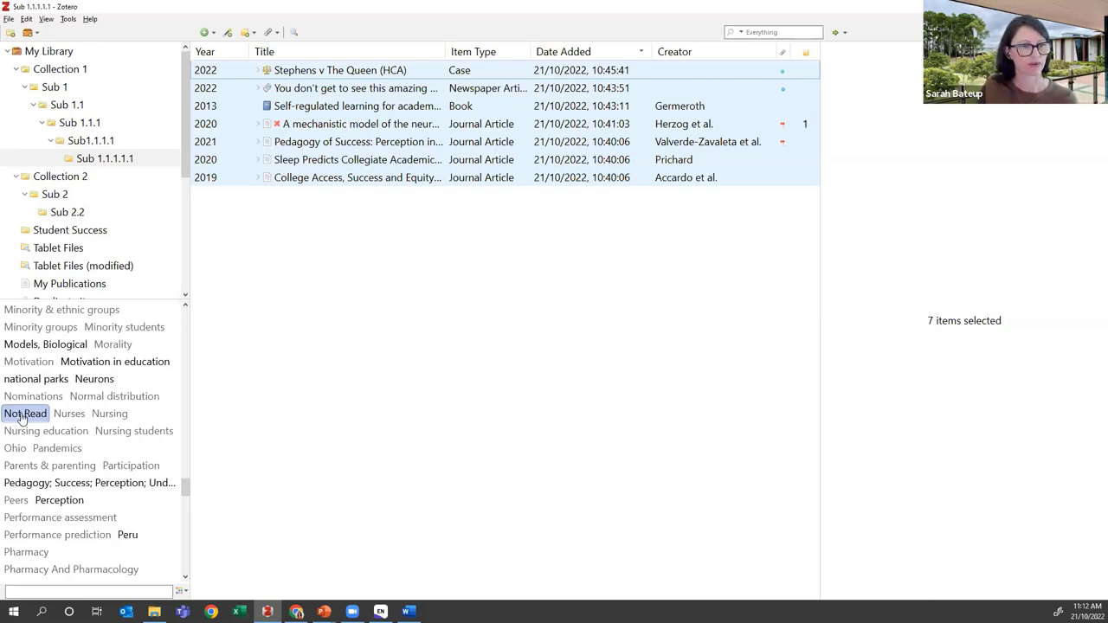
{"action": "right_click", "coordinate": [22, 419]}
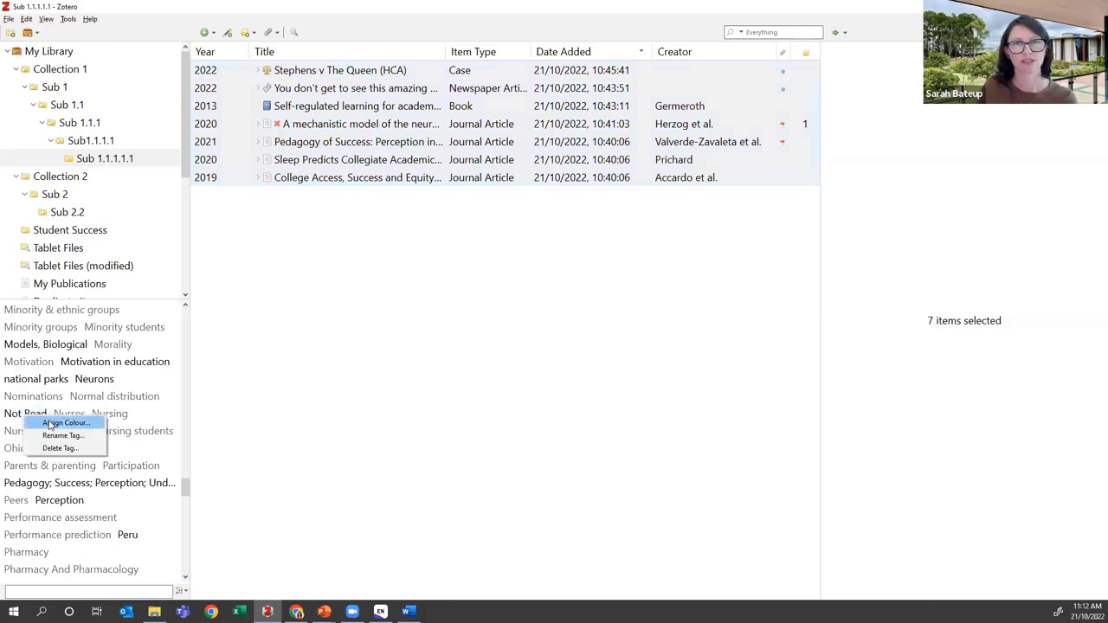
{"action": "left_click", "coordinate": [52, 423]}
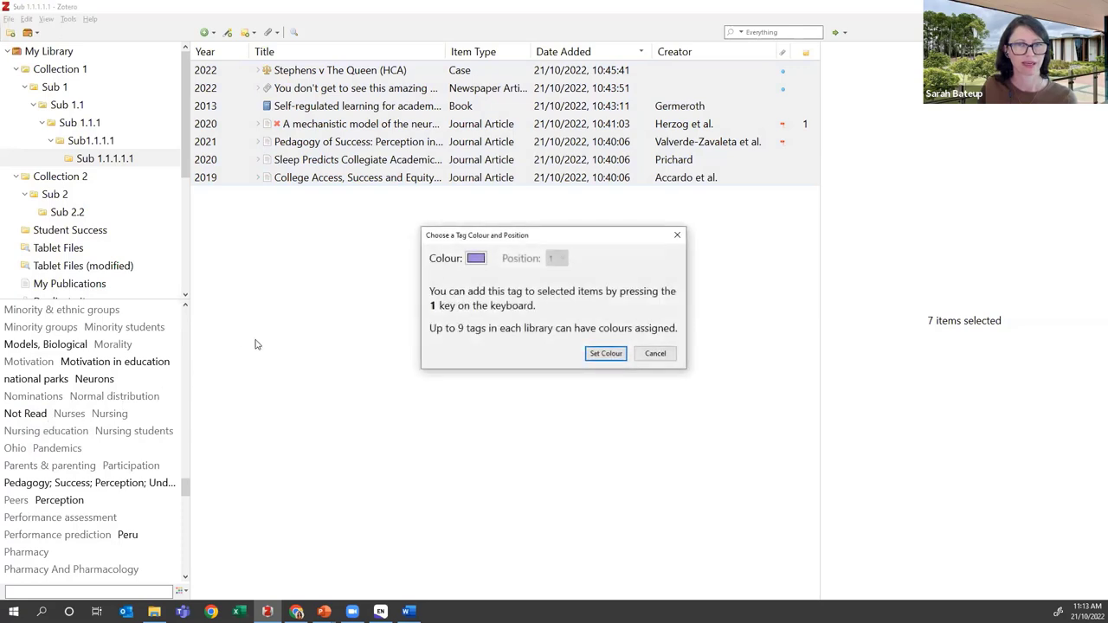
{"action": "left_click", "coordinate": [476, 258]}
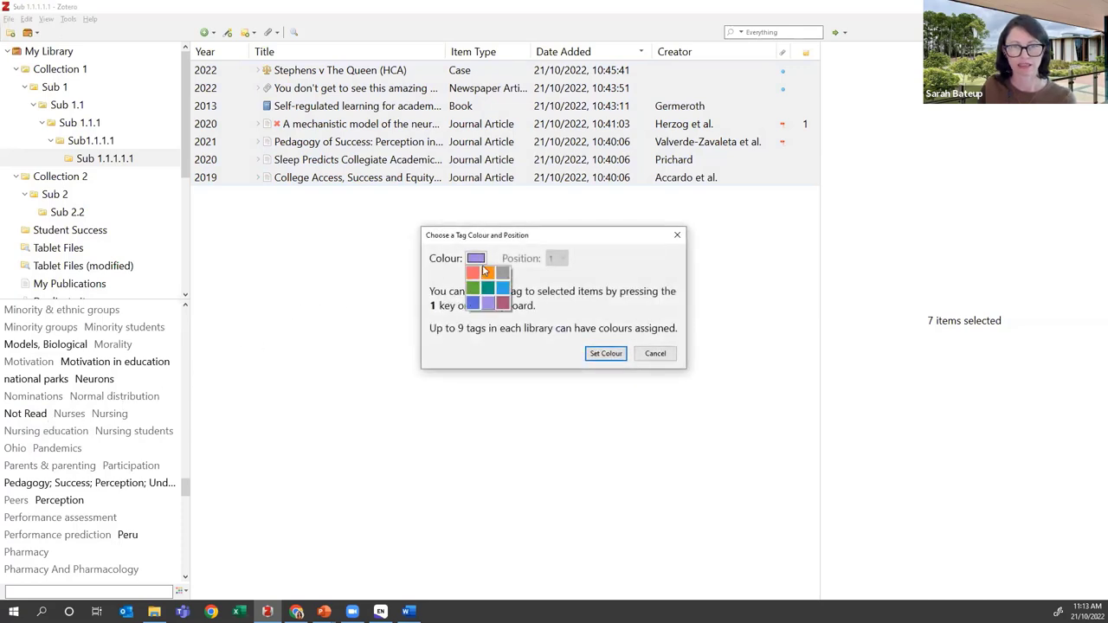
{"action": "left_click", "coordinate": [501, 306]}
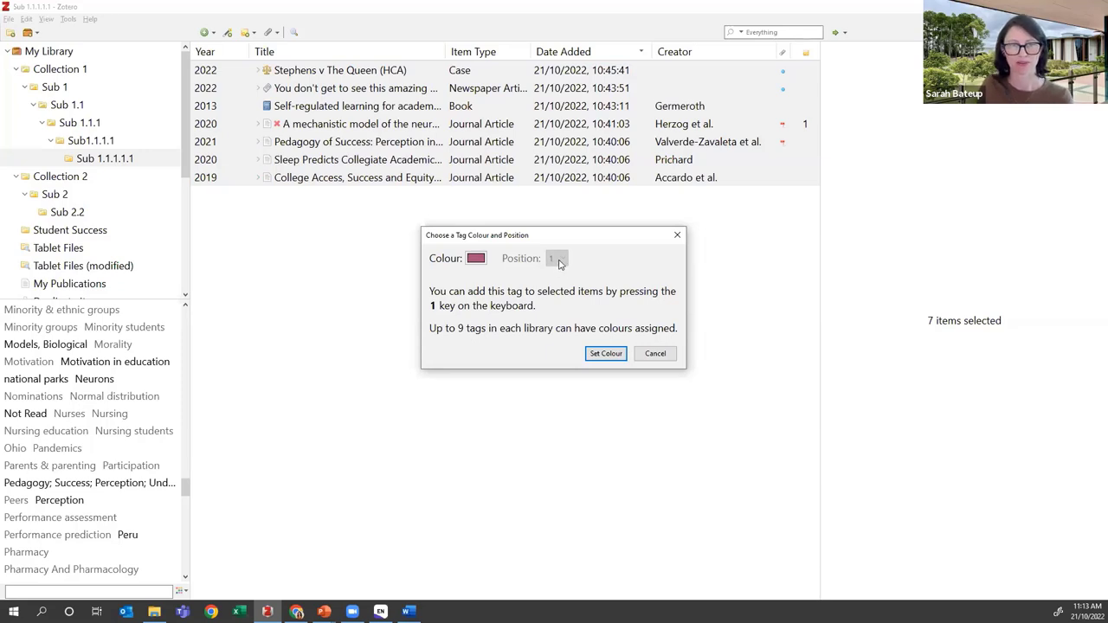
{"action": "left_click", "coordinate": [606, 353]}
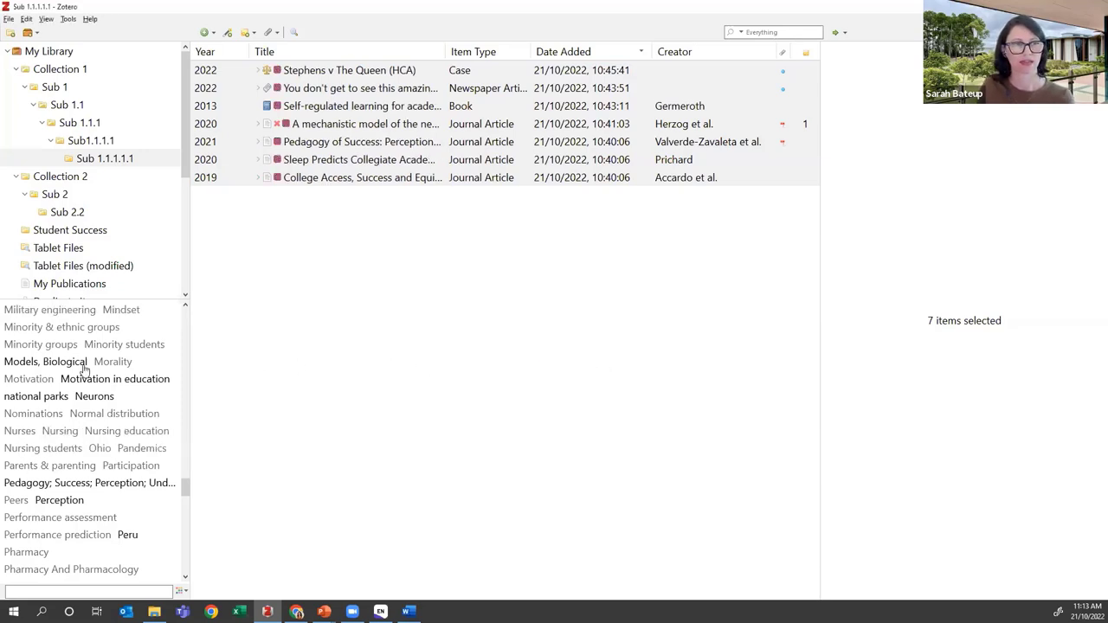
{"action": "scroll", "coordinate": [84, 370], "scroll_direction": "up", "scroll_amount": 8}
{"action": "scroll", "coordinate": [84, 370], "scroll_direction": "up", "scroll_amount": 7}
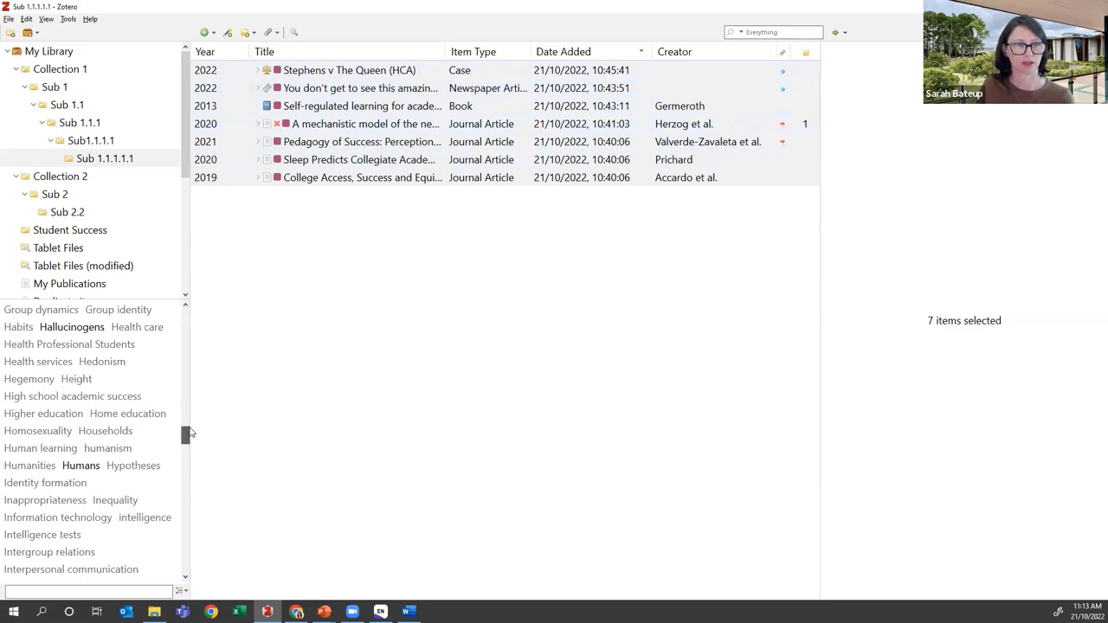
{"action": "left_click_drag", "start_coordinate": [185, 435], "coordinate": [184, 319]}
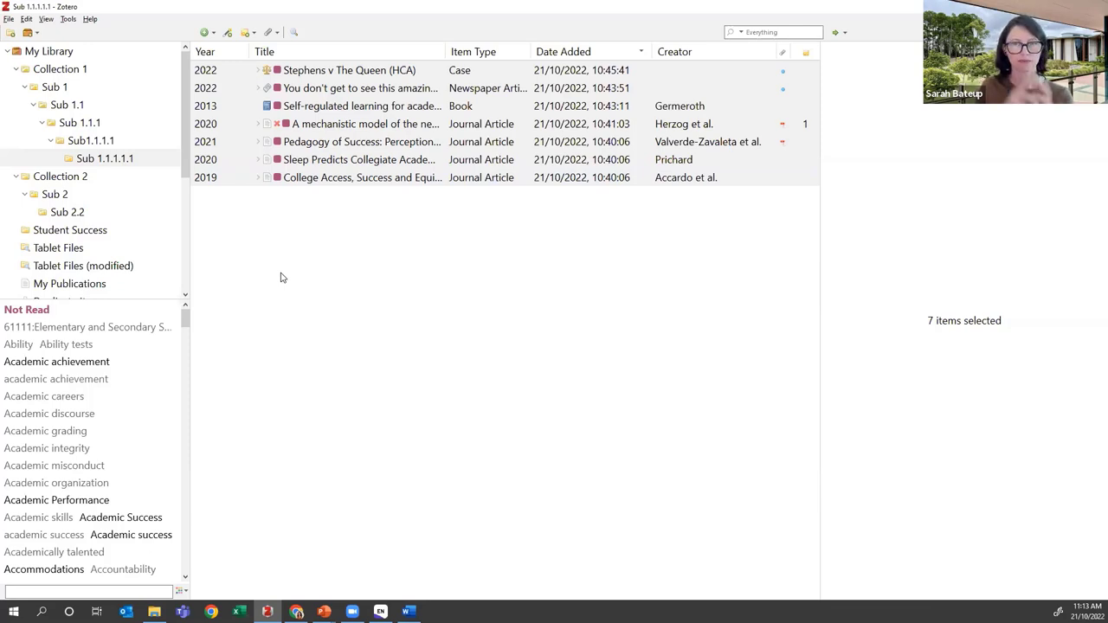
Widen the Title column and relate the 2019 "College Access, Success and Equity" article to the "Sleep Predicts Collegiate Academic Performance" article
{"action": "left_click", "coordinate": [314, 178]}
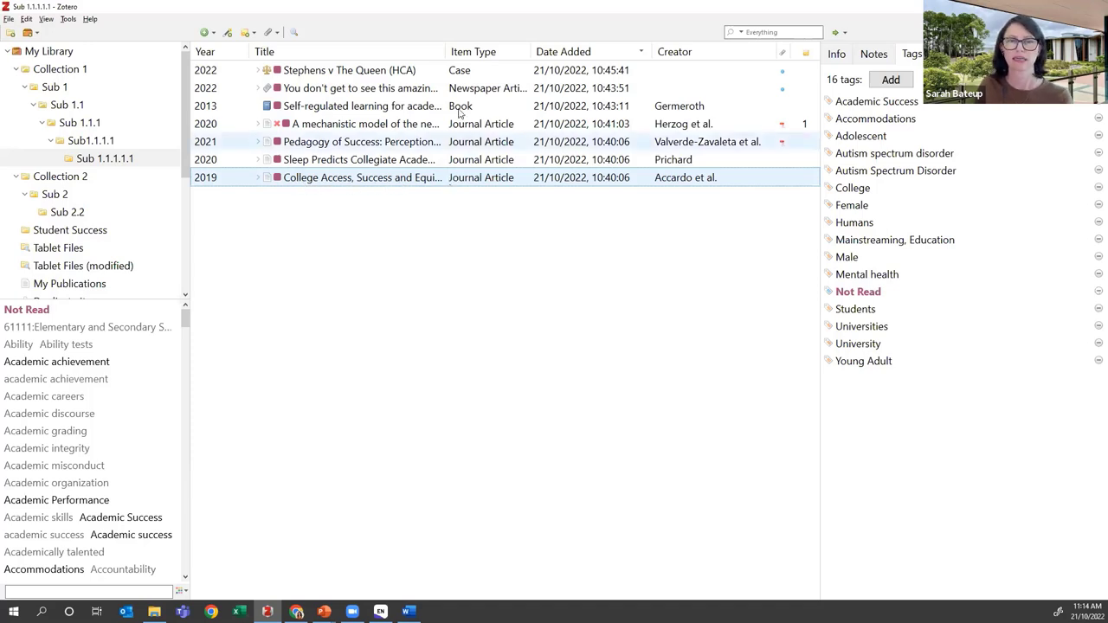
{"action": "left_click_drag", "start_coordinate": [446, 50], "coordinate": [504, 49]}
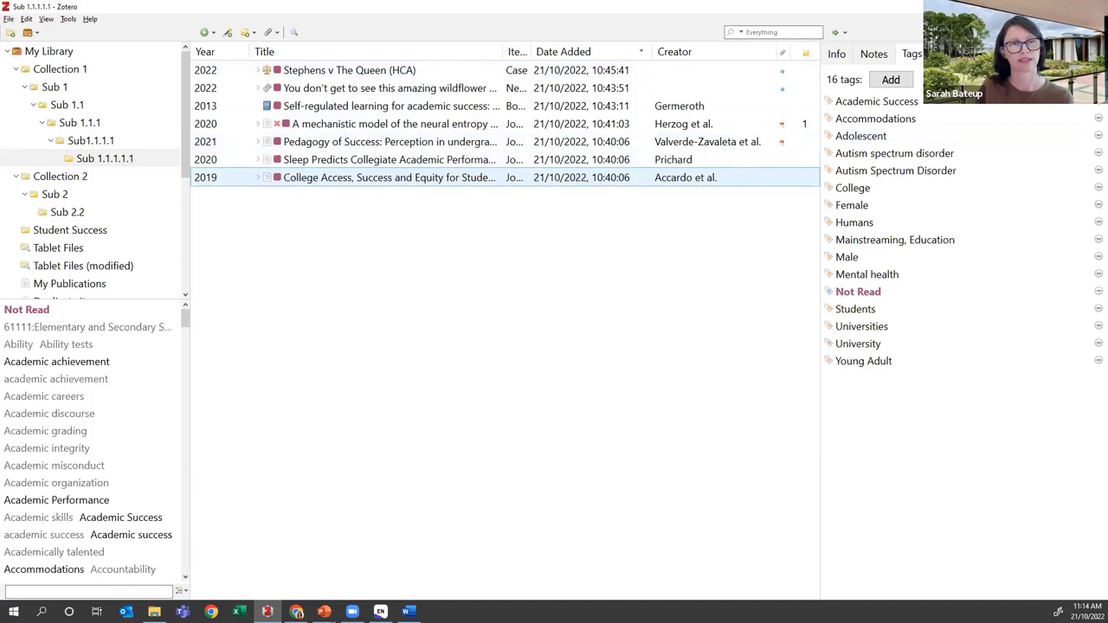
{"action": "left_click", "coordinate": [952, 53]}
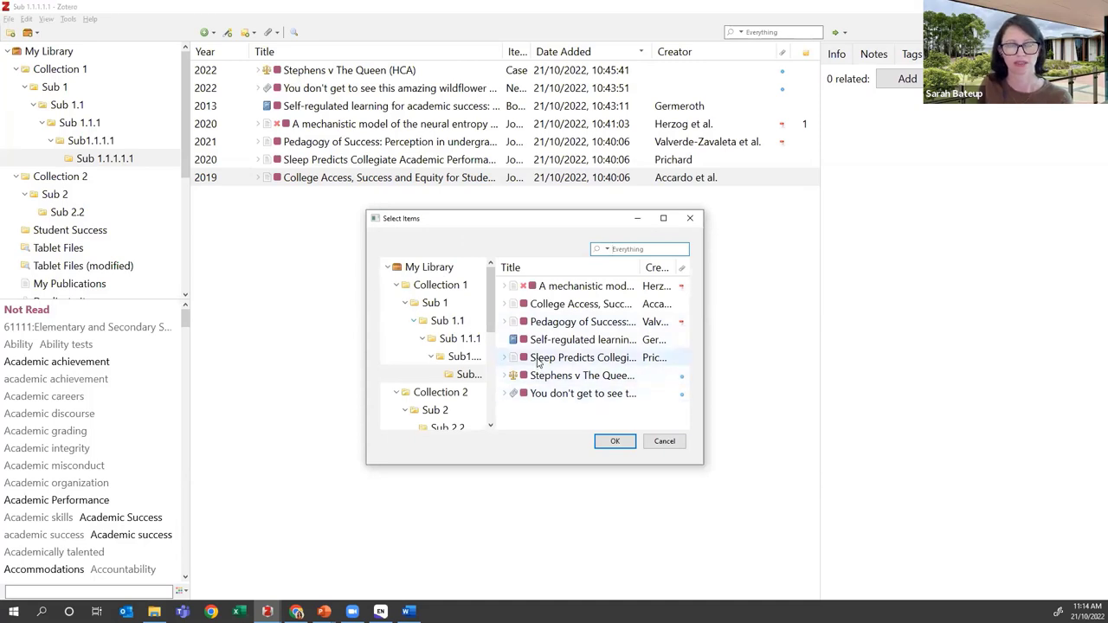
{"action": "left_click", "coordinate": [536, 359]}
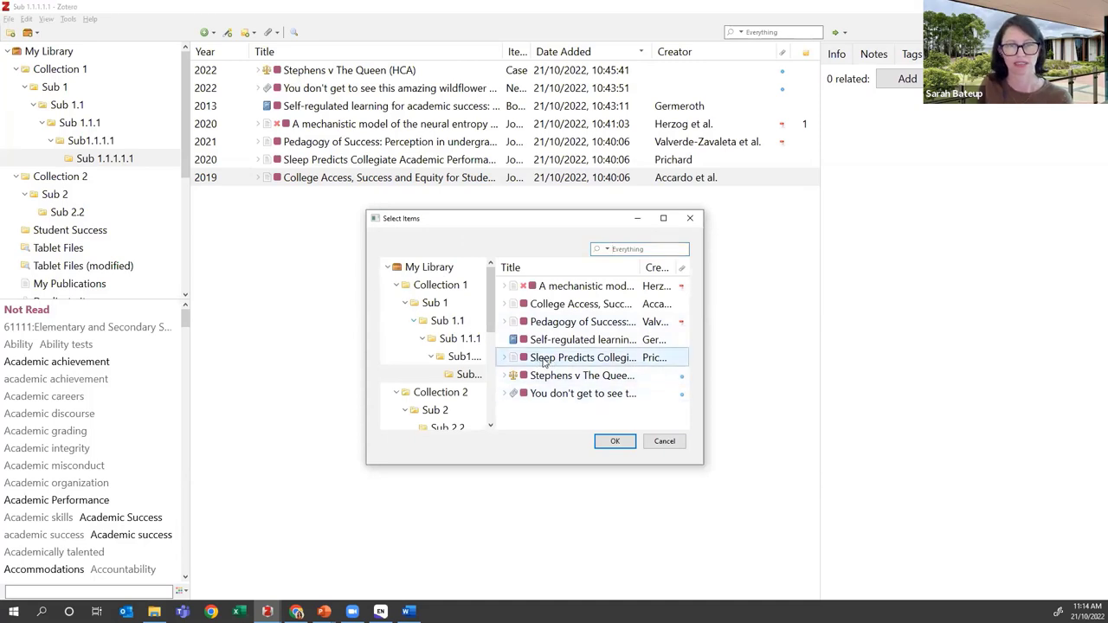
{"action": "left_click", "coordinate": [614, 442]}
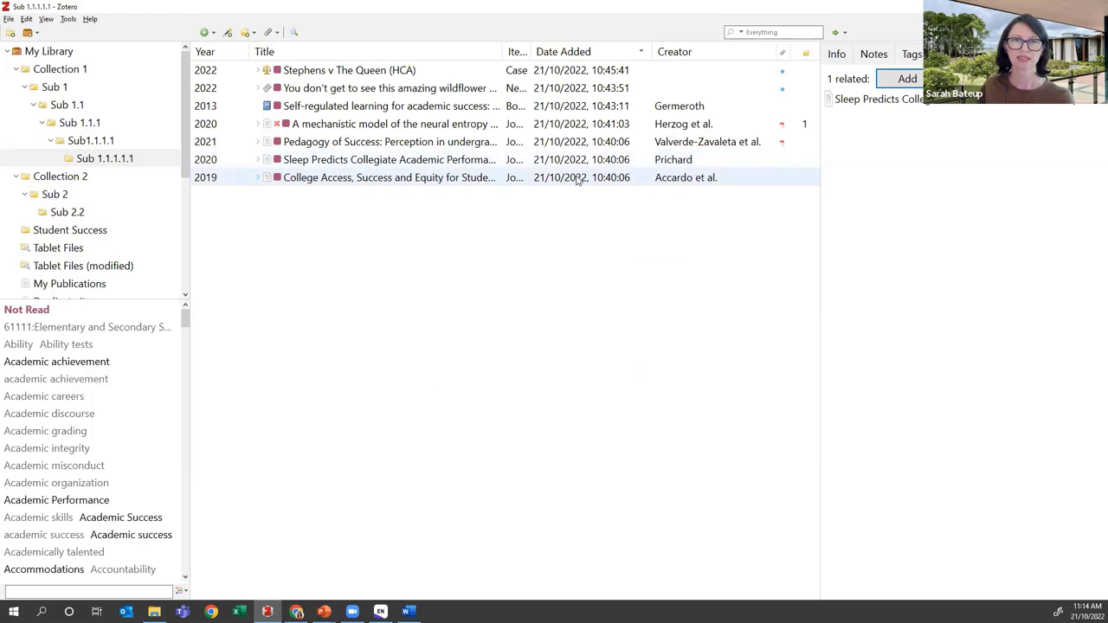
Follow the related-item links back and forth between the "College Access" and "Sleep Predicts" articles
{"action": "left_click", "coordinate": [543, 179]}
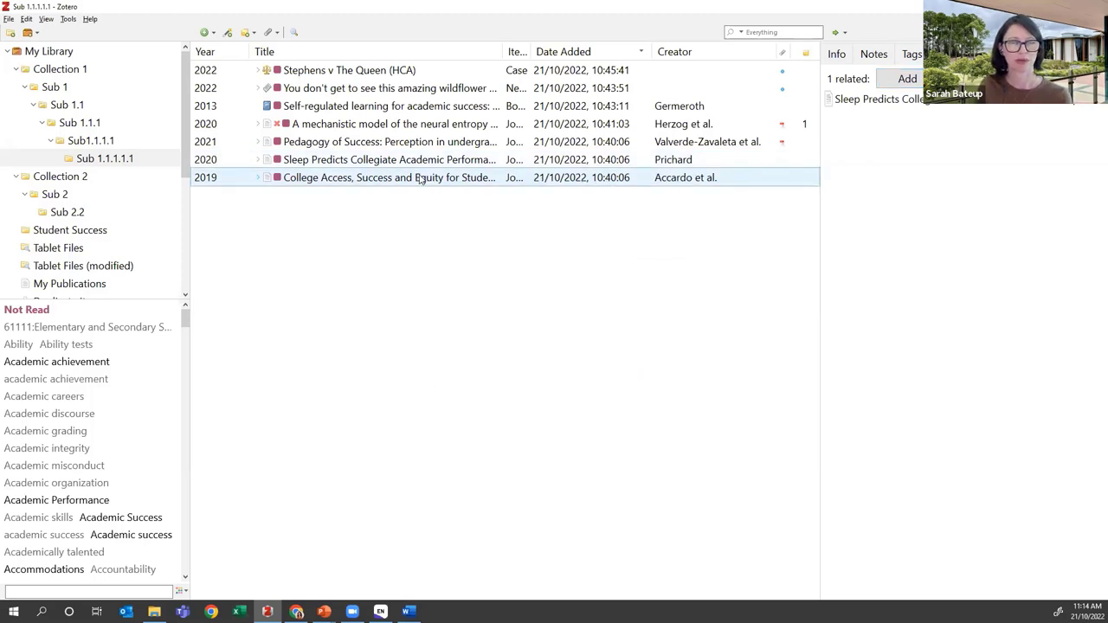
{"action": "left_click", "coordinate": [952, 101]}
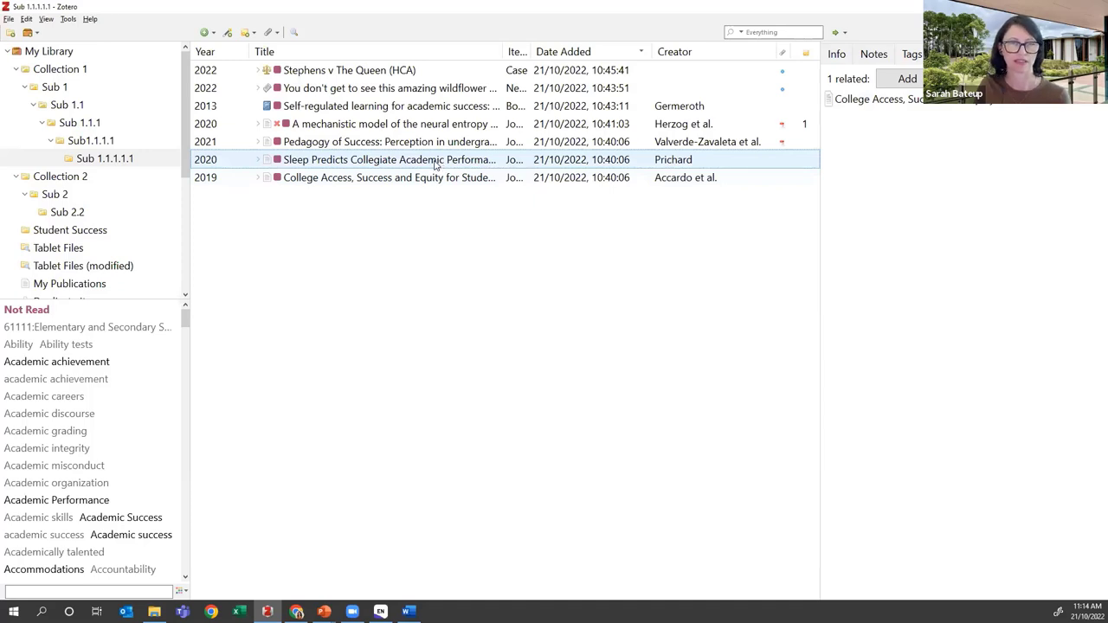
{"action": "left_click", "coordinate": [900, 100]}
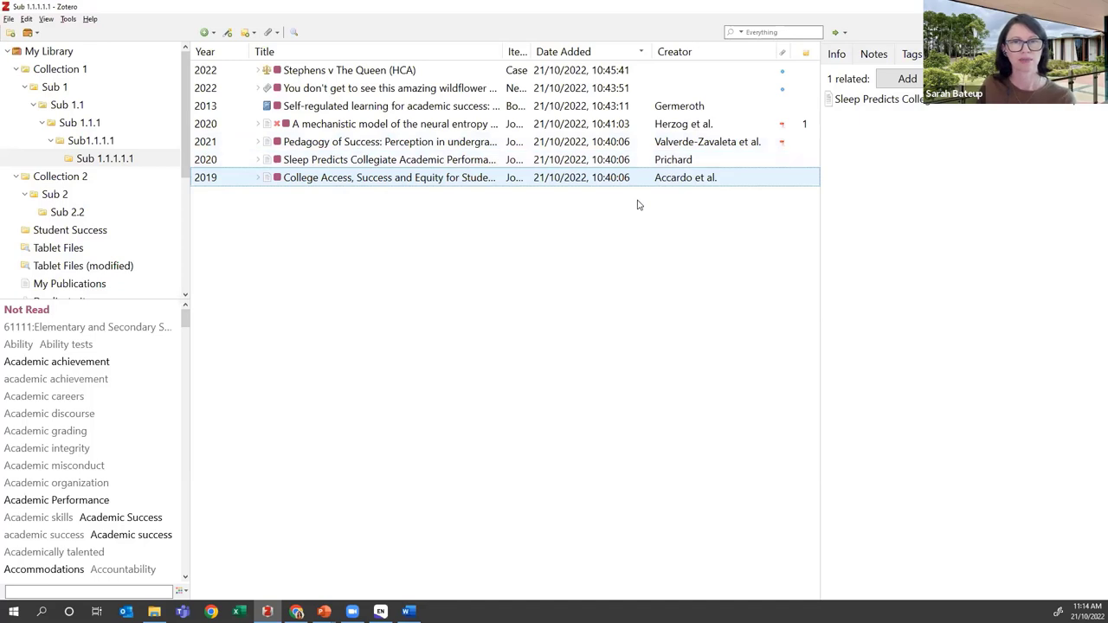
Relate all seven items of the Sub 1.1.1.1.1 collection to each other with Zutilo
{"action": "left_click", "coordinate": [474, 164]}
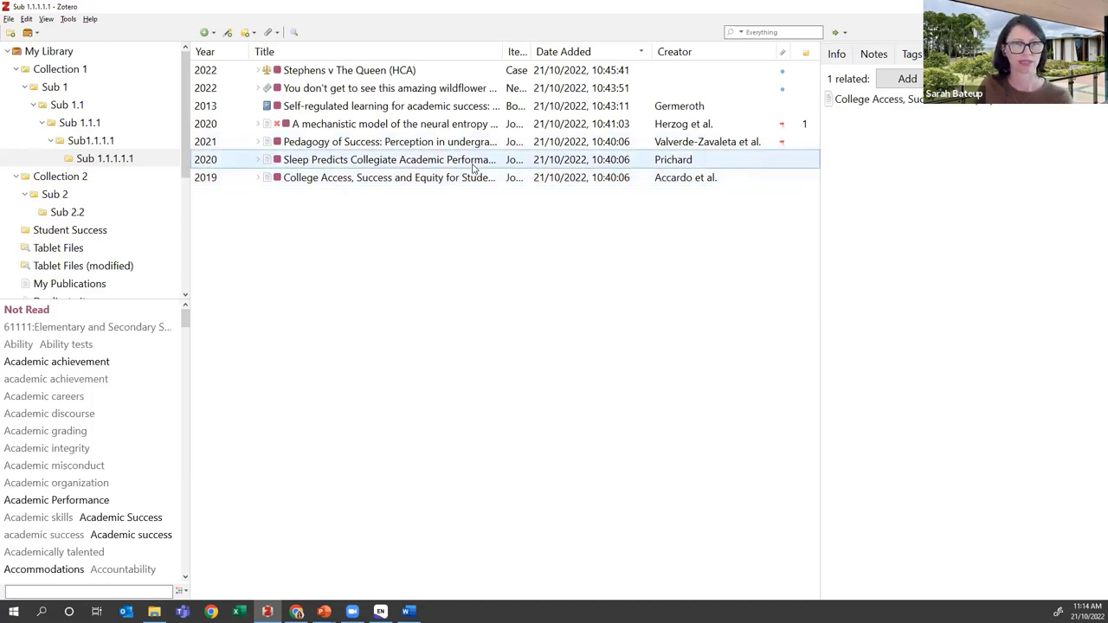
{"action": "left_click", "coordinate": [474, 176]}
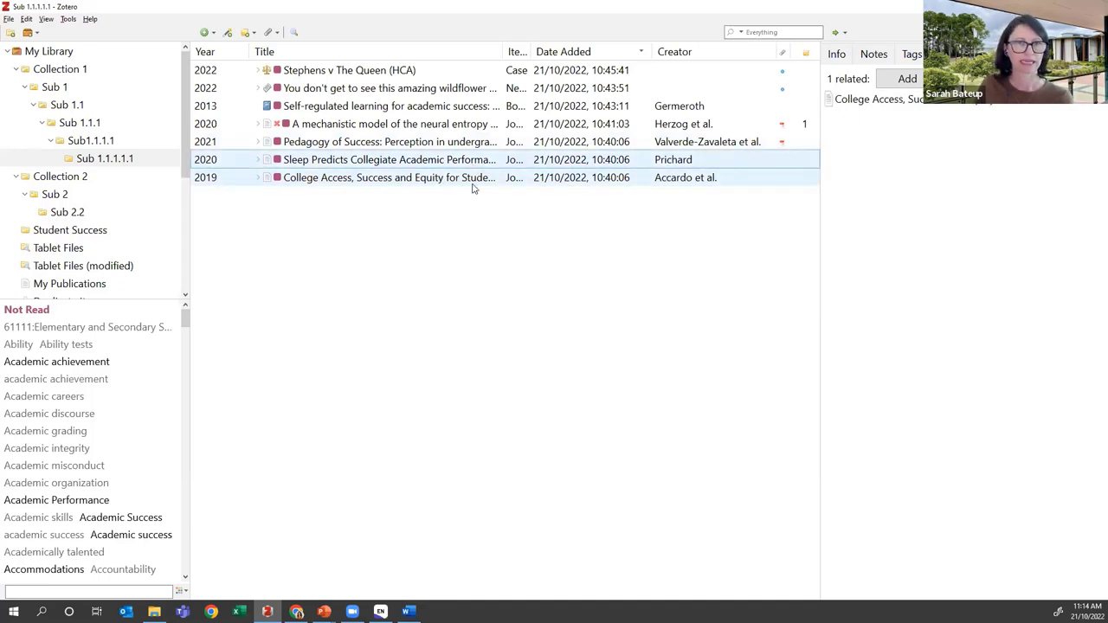
{"action": "left_click", "coordinate": [419, 76], "text": "shift"}
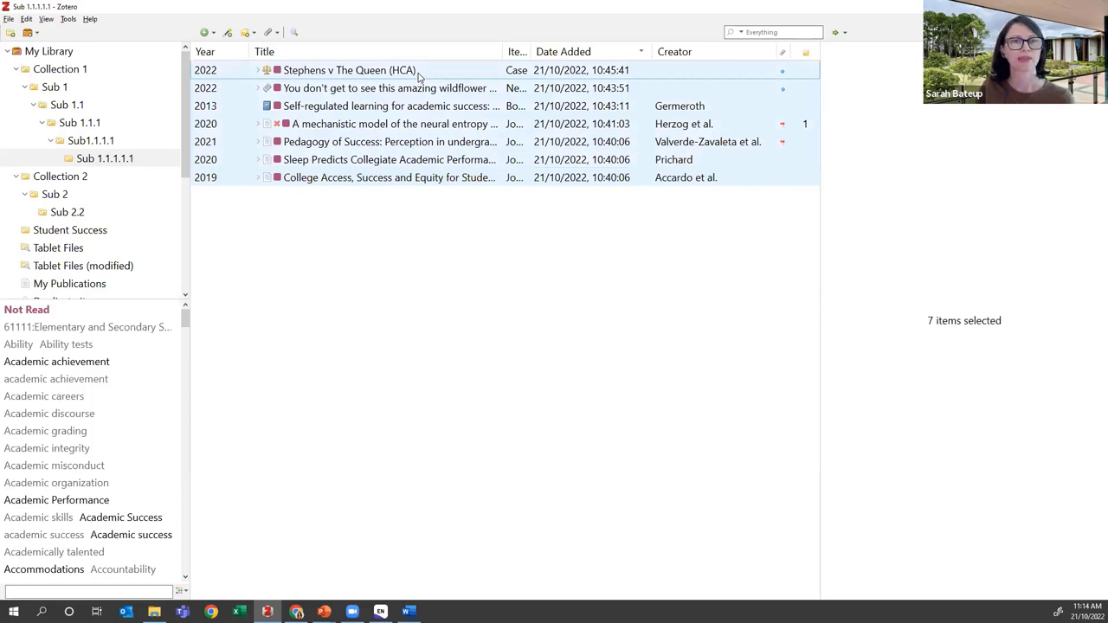
{"action": "right_click", "coordinate": [402, 75]}
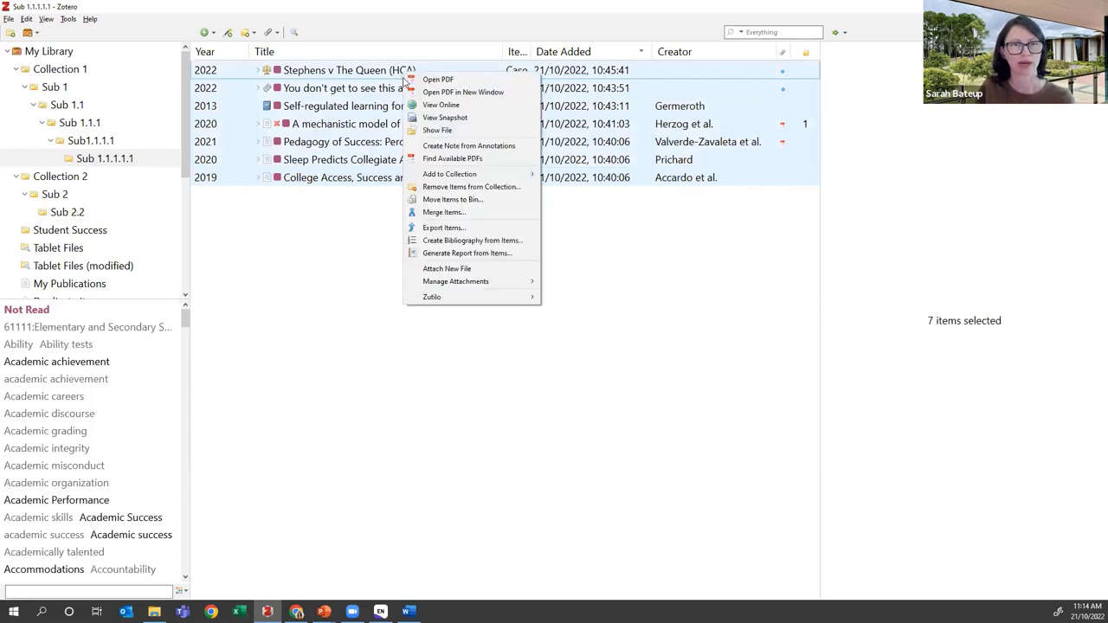
{"action": "mouse_move", "coordinate": [432, 298]}
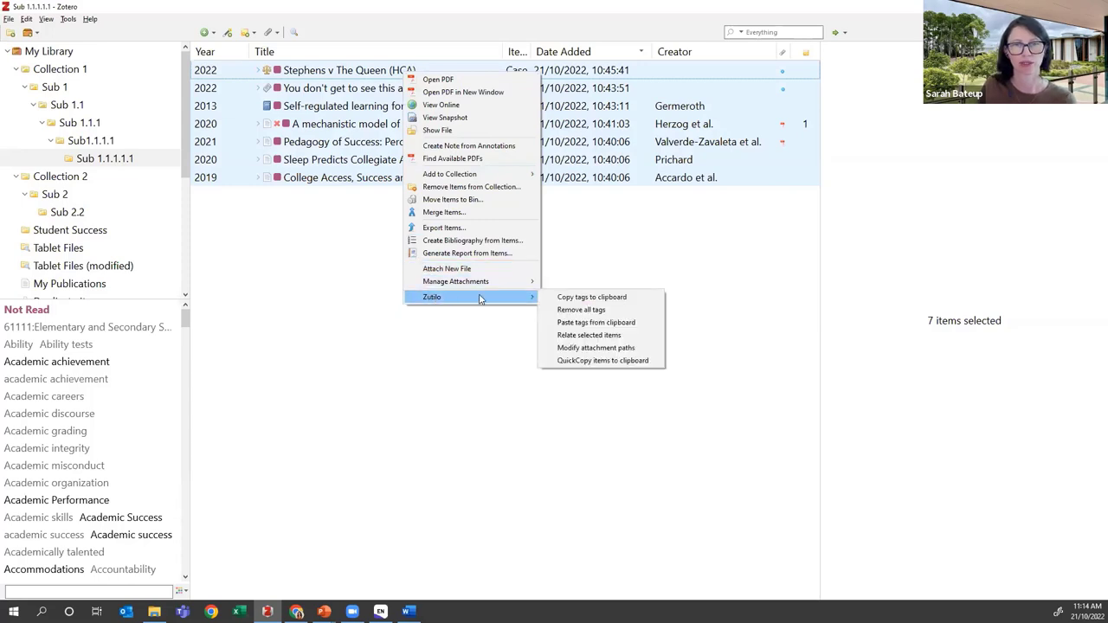
{"action": "left_click", "coordinate": [604, 336]}
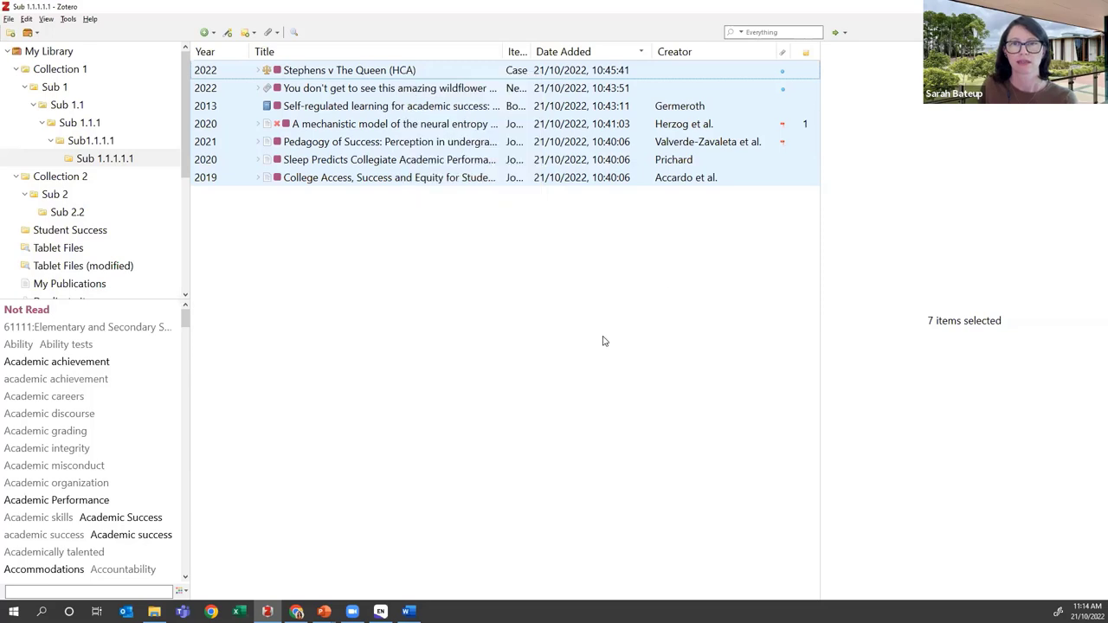
Check the related items of the "College Access" article, the "Sleep Predicts" article and the Stephens v The Queen case
{"action": "left_click", "coordinate": [588, 181]}
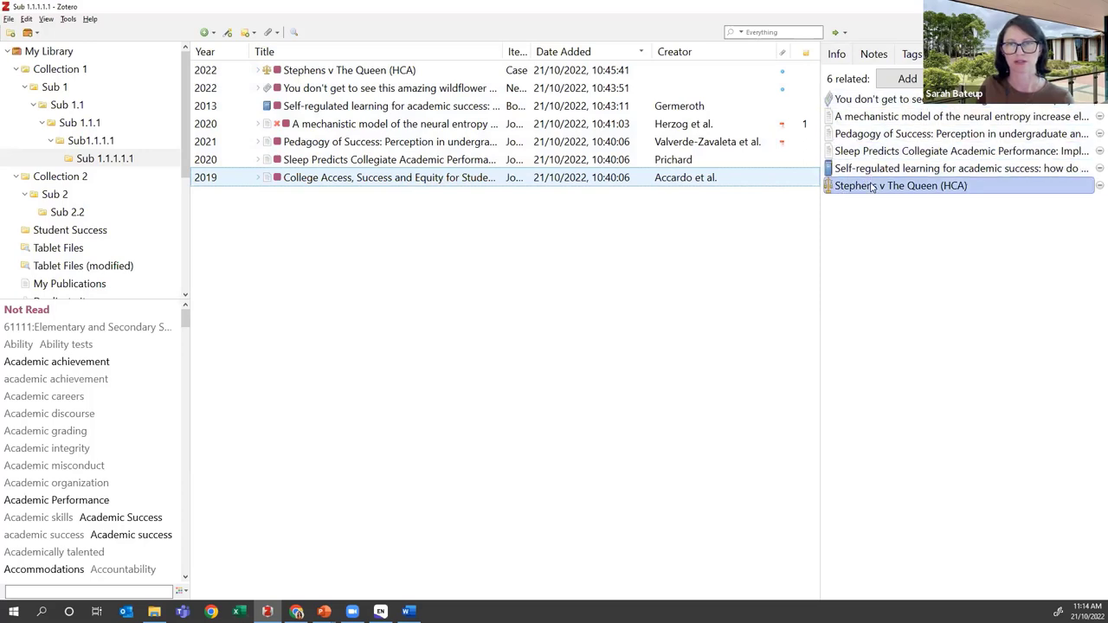
{"action": "left_click", "coordinate": [540, 161]}
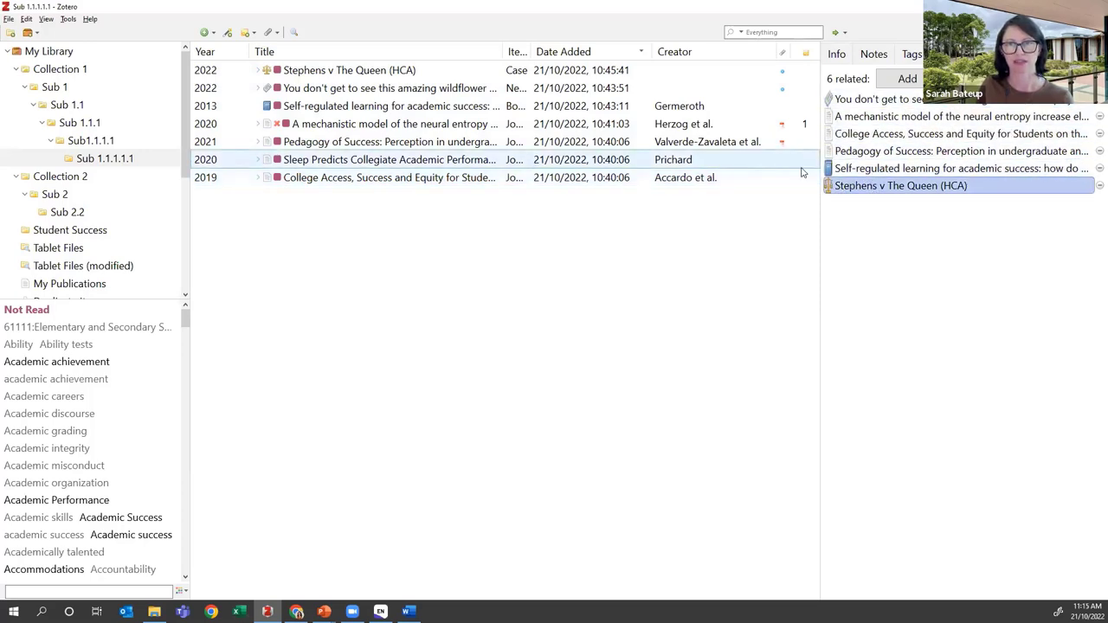
{"action": "left_click", "coordinate": [544, 73]}
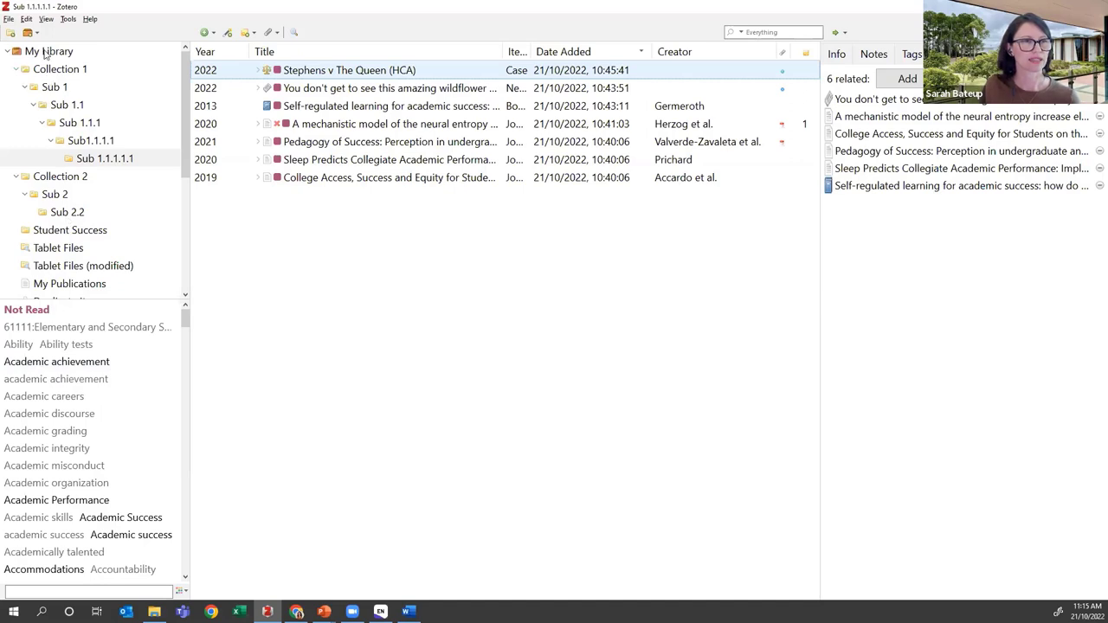
Turn off automatic tagging of items with keywords and subject headings in the general preferences
{"action": "left_click", "coordinate": [27, 19]}
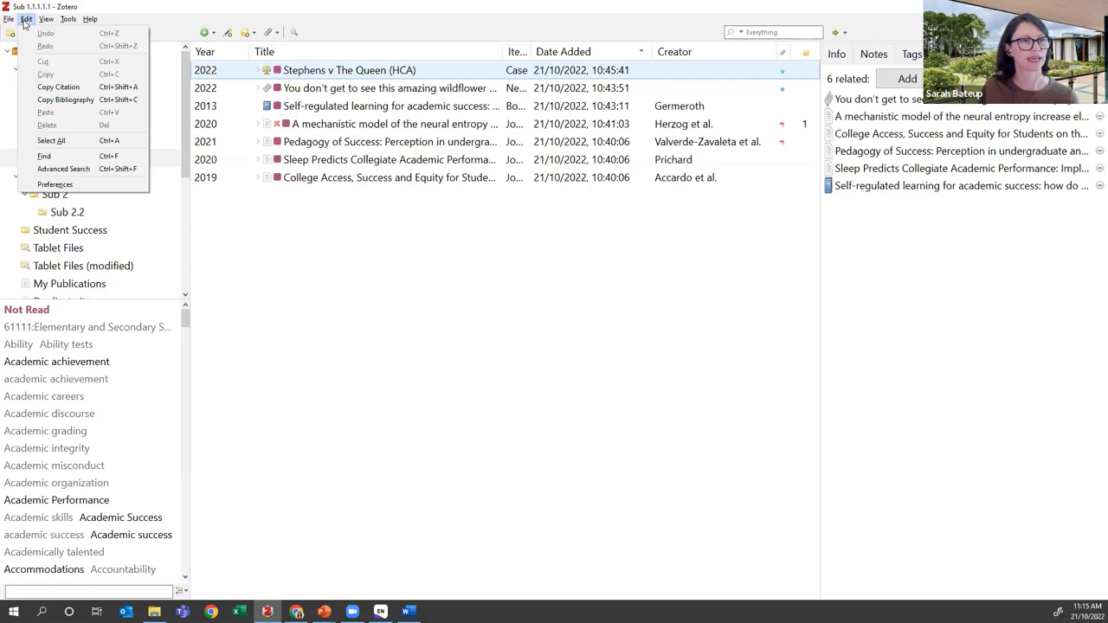
{"action": "left_click", "coordinate": [61, 185]}
{"action": "left_click", "coordinate": [325, 196]}
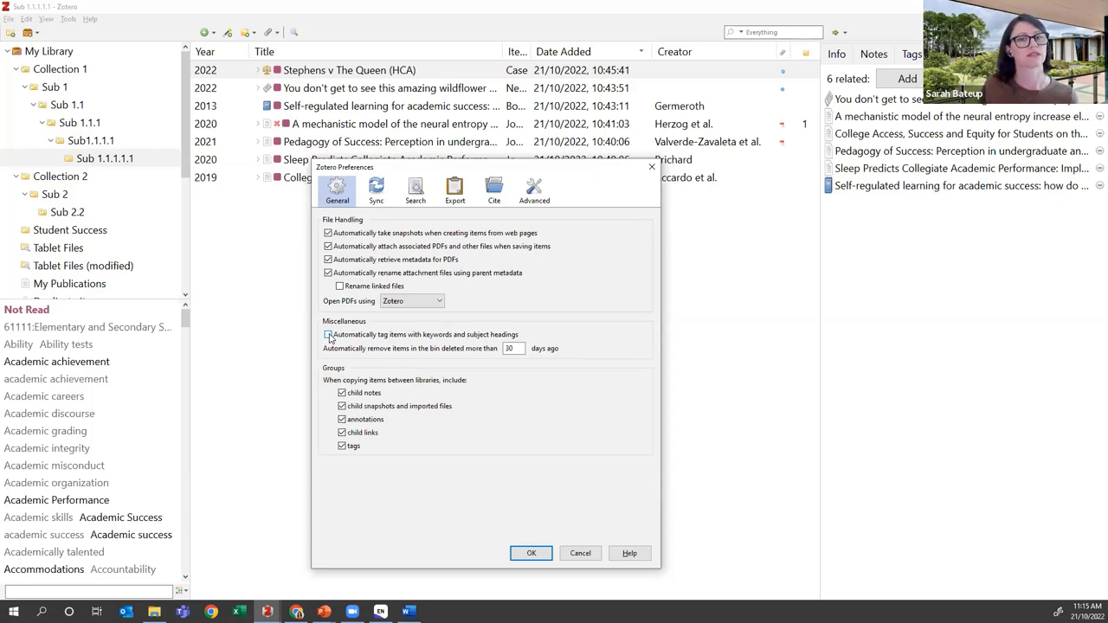
{"action": "left_click", "coordinate": [329, 336]}
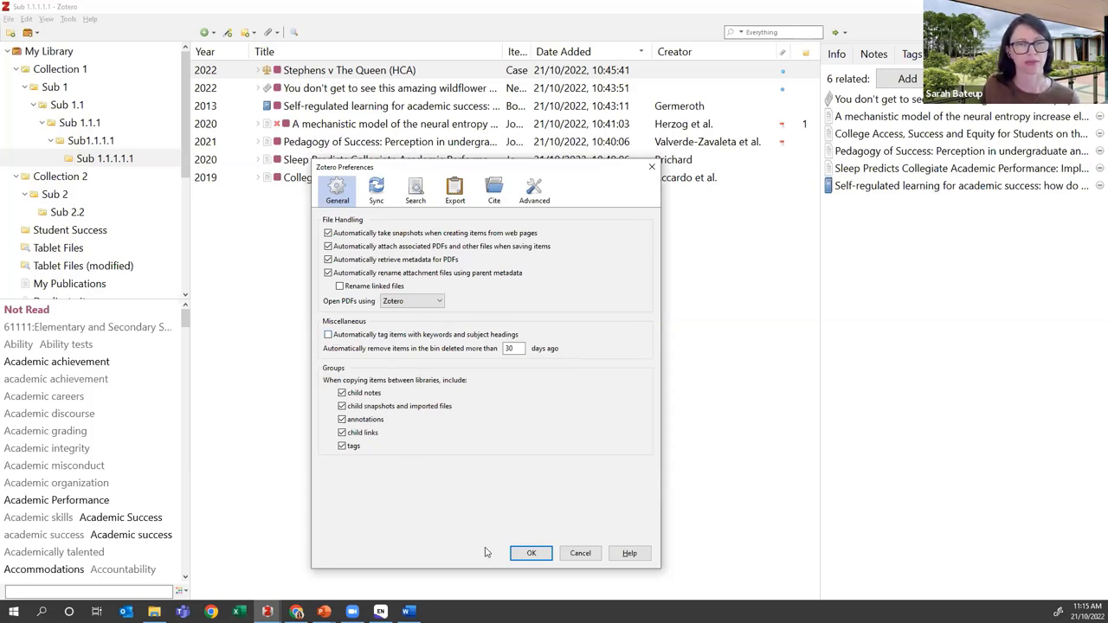
{"action": "left_click", "coordinate": [531, 554]}
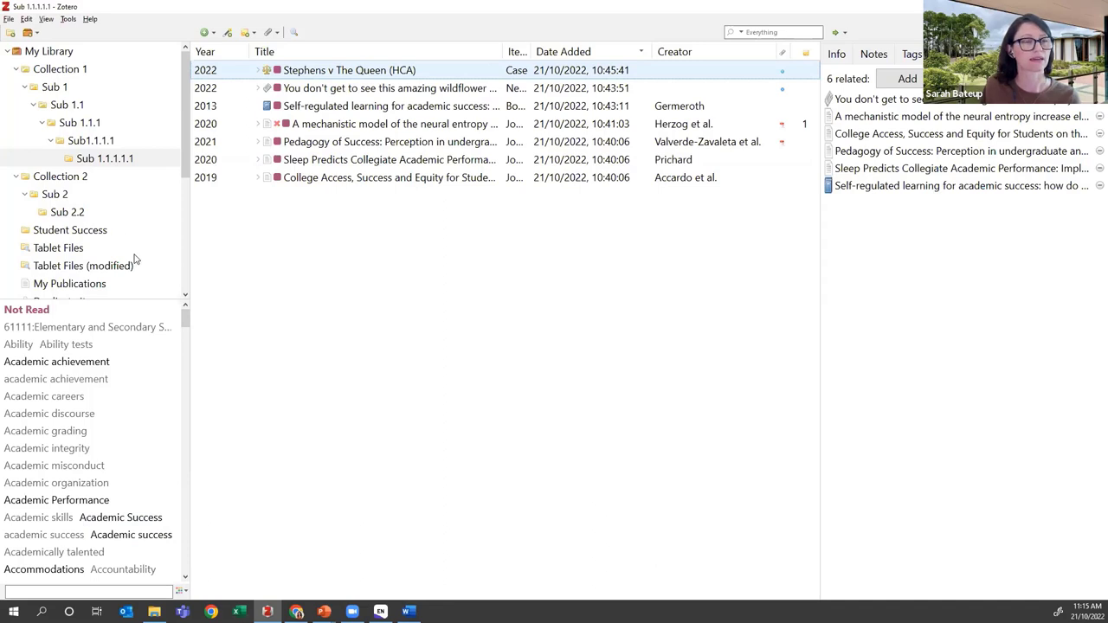
Delete all automatic tags in this library and look through the remaining tag list
{"action": "left_click", "coordinate": [181, 592]}
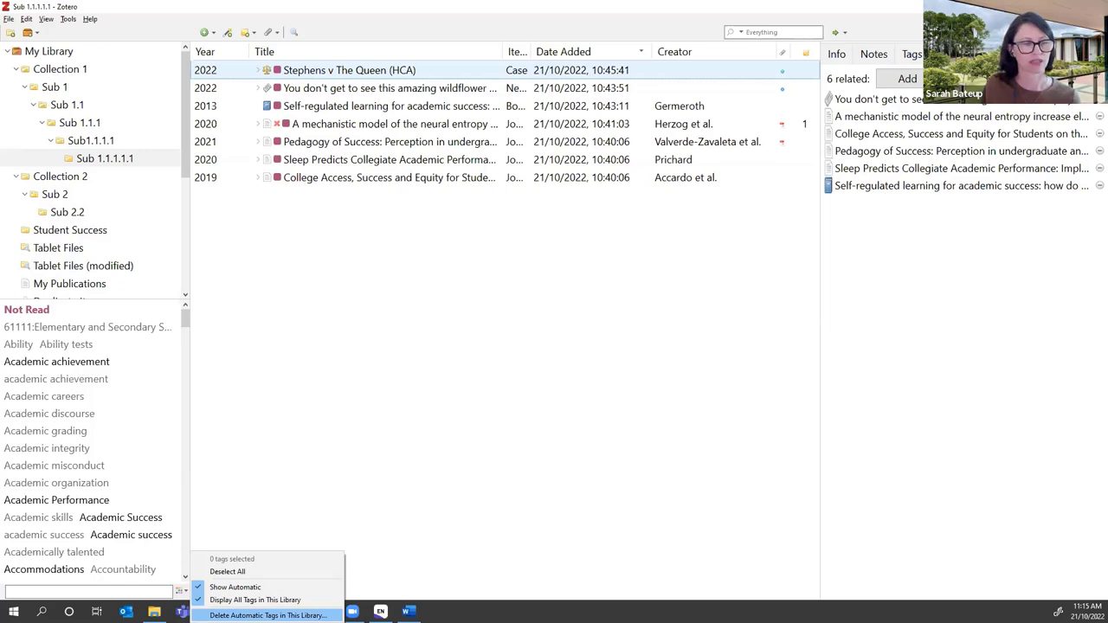
{"action": "left_click", "coordinate": [268, 616]}
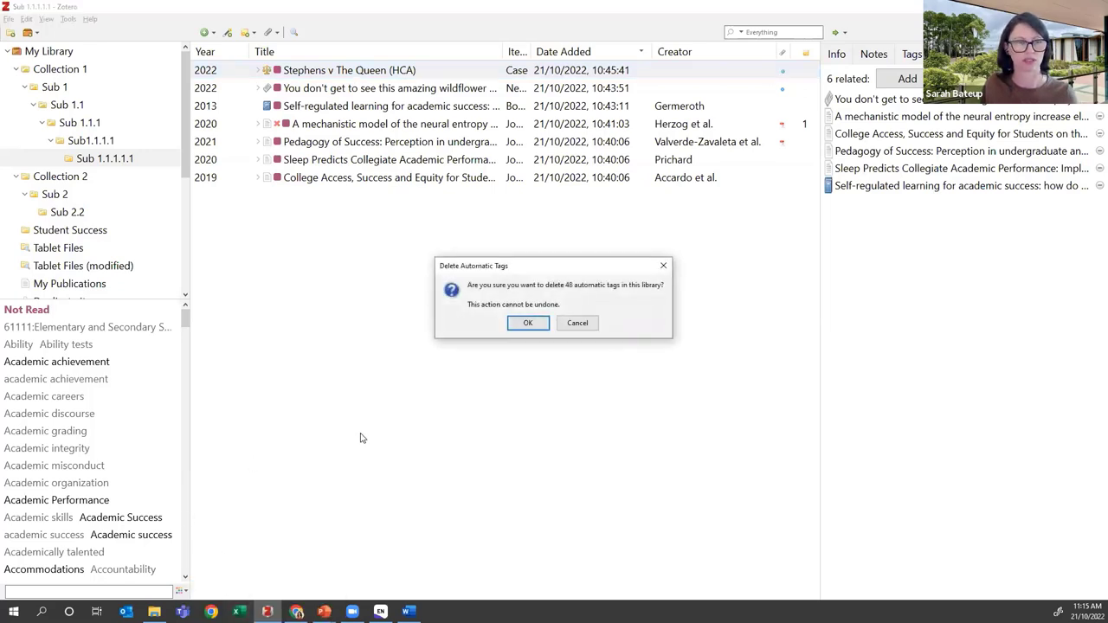
{"action": "left_click_drag", "start_coordinate": [567, 286], "coordinate": [575, 285]}
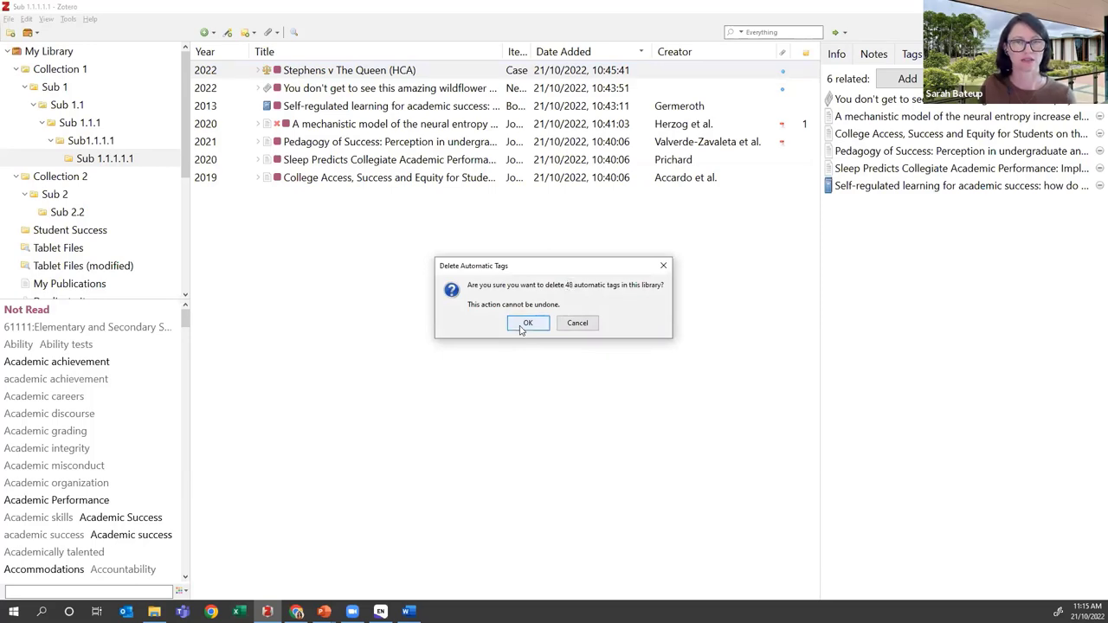
{"action": "left_click", "coordinate": [527, 323]}
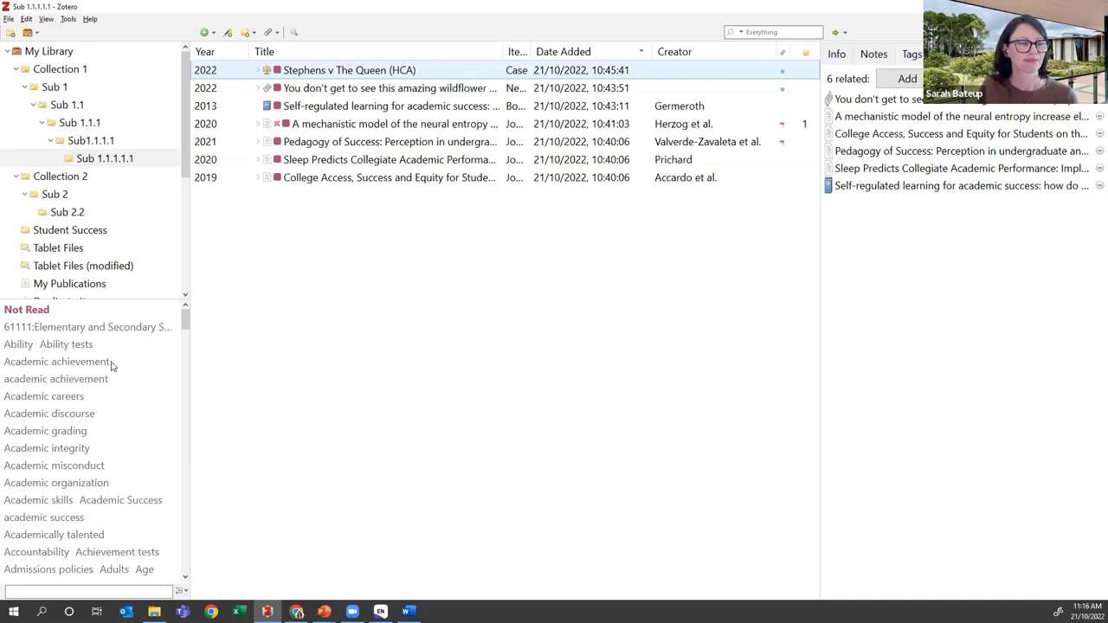
{"action": "scroll", "coordinate": [99, 368], "scroll_direction": "down", "scroll_amount": 10}
{"action": "scroll", "coordinate": [97, 379], "scroll_direction": "down", "scroll_amount": 10}
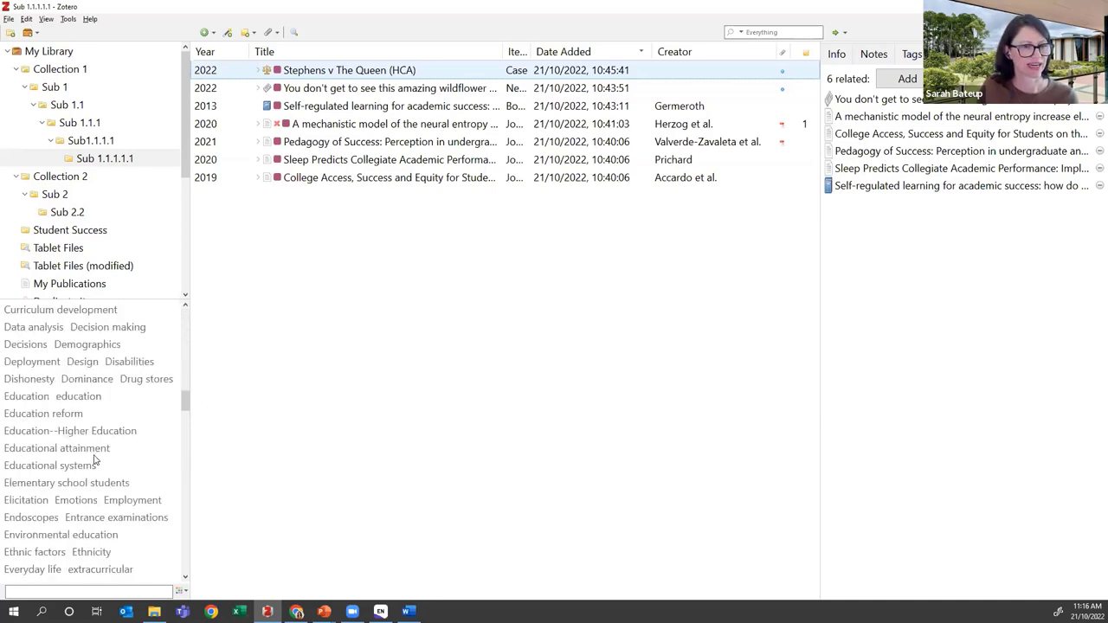
{"action": "left_click_drag", "start_coordinate": [185, 433], "coordinate": [185, 469]}
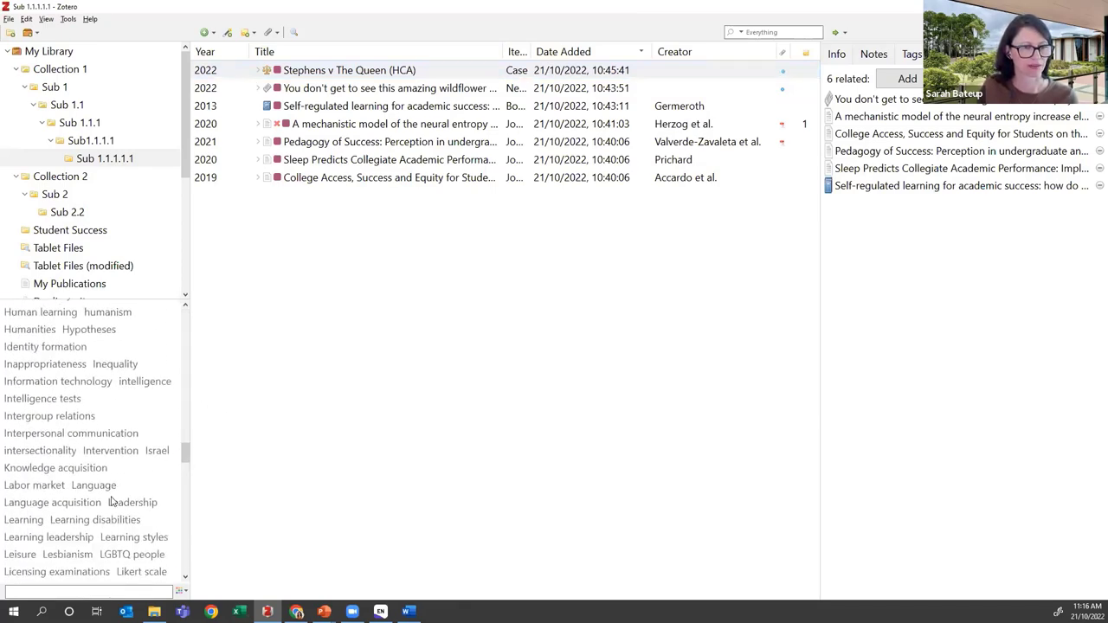
Filter the Student Success collection by the "61111:Elementary and Secondary S..." and "academic achievement" tags and view the tags of the matching article
{"action": "scroll", "coordinate": [73, 383], "scroll_direction": "up", "scroll_amount": 8}
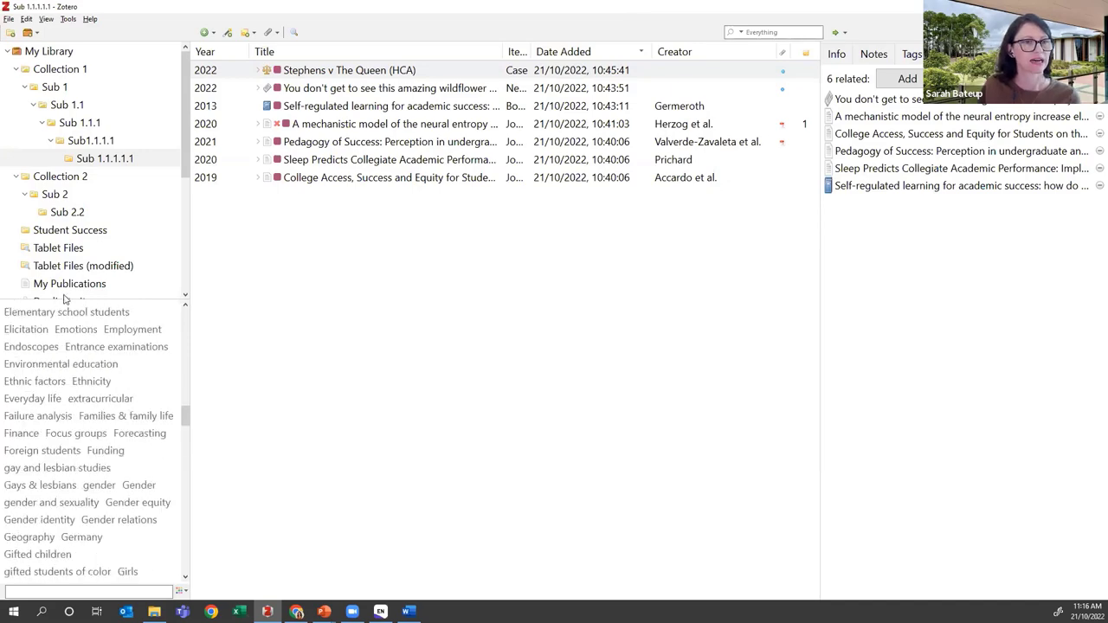
{"action": "left_click", "coordinate": [65, 236]}
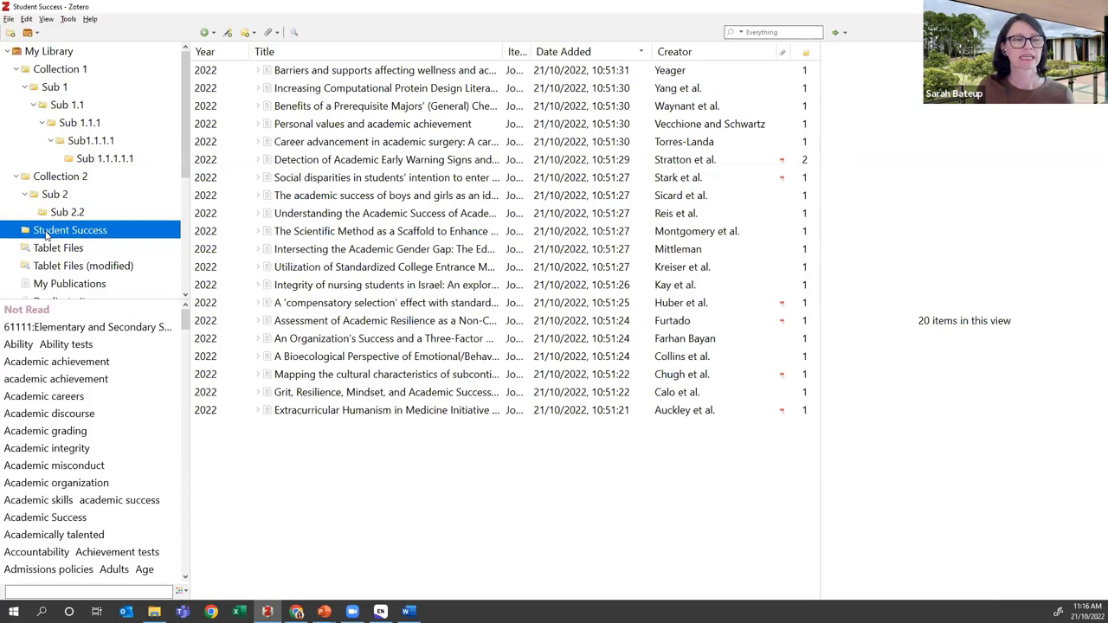
{"action": "left_click", "coordinate": [93, 329]}
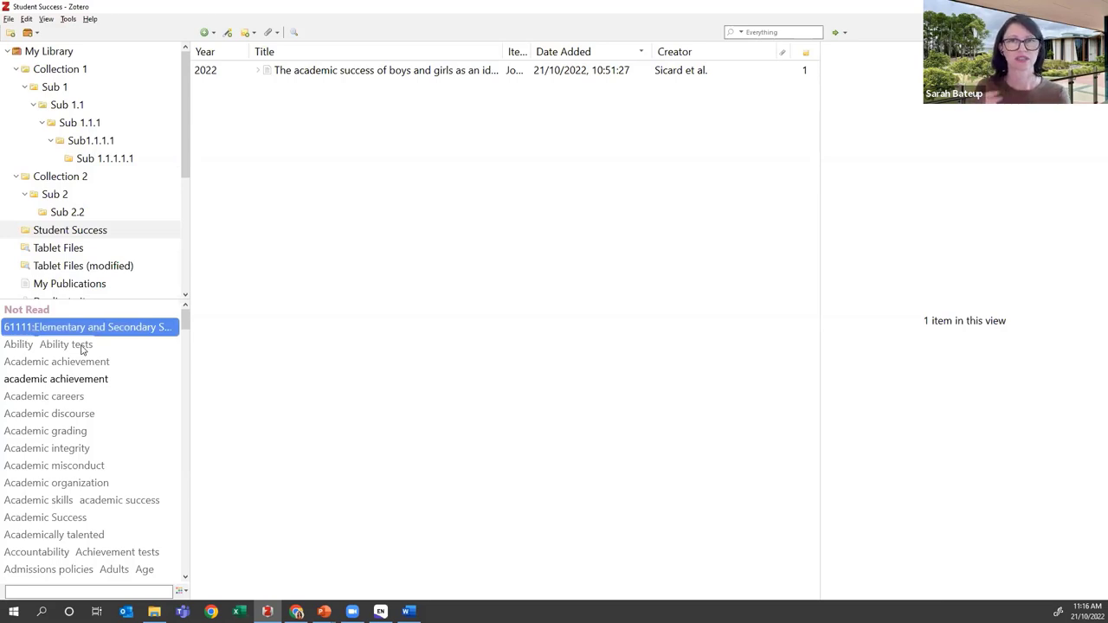
{"action": "left_click", "coordinate": [73, 233]}
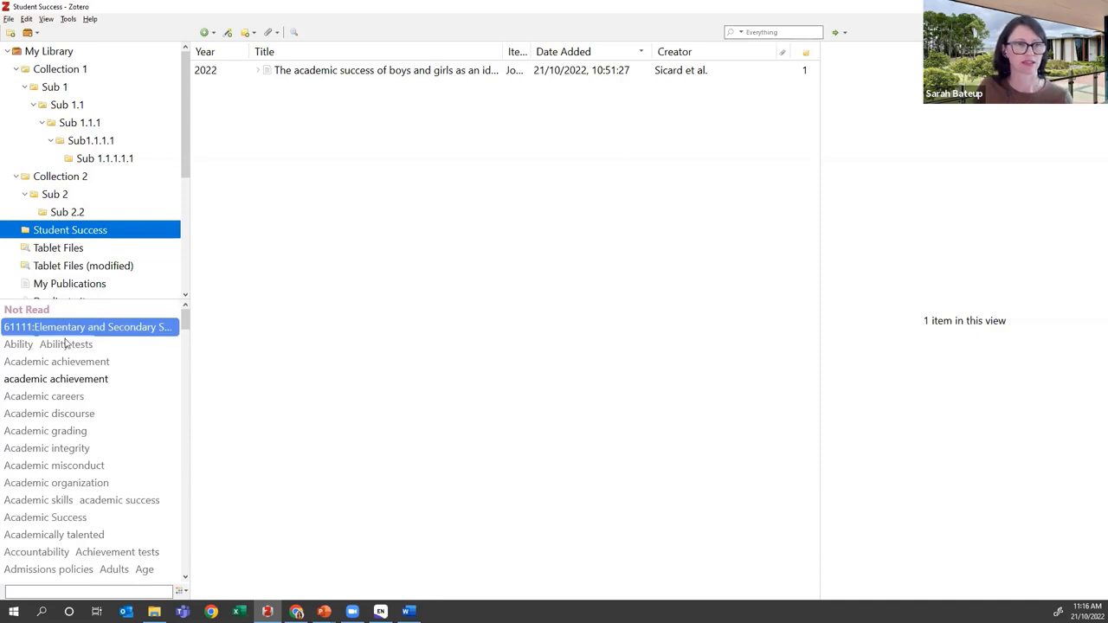
{"action": "left_click", "coordinate": [66, 380]}
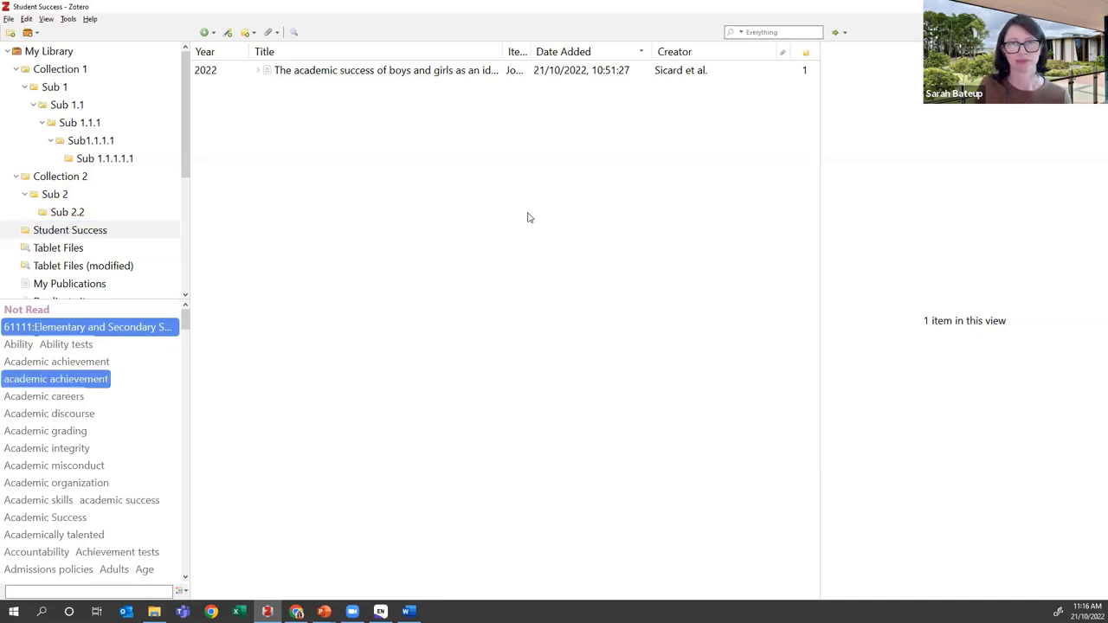
{"action": "left_click", "coordinate": [384, 72]}
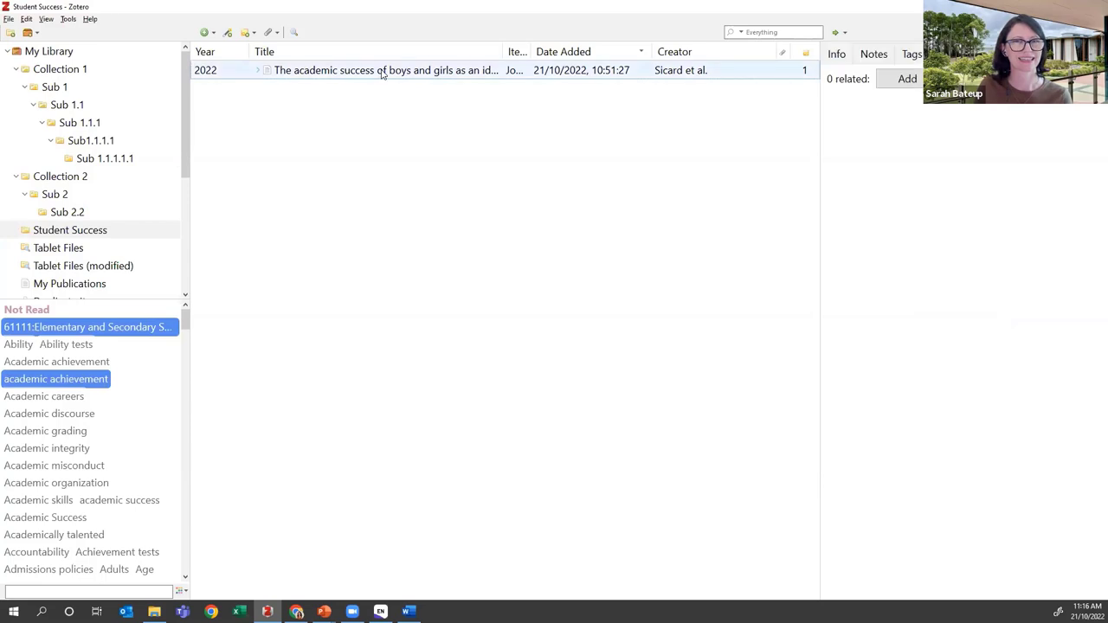
{"action": "left_click", "coordinate": [913, 59]}
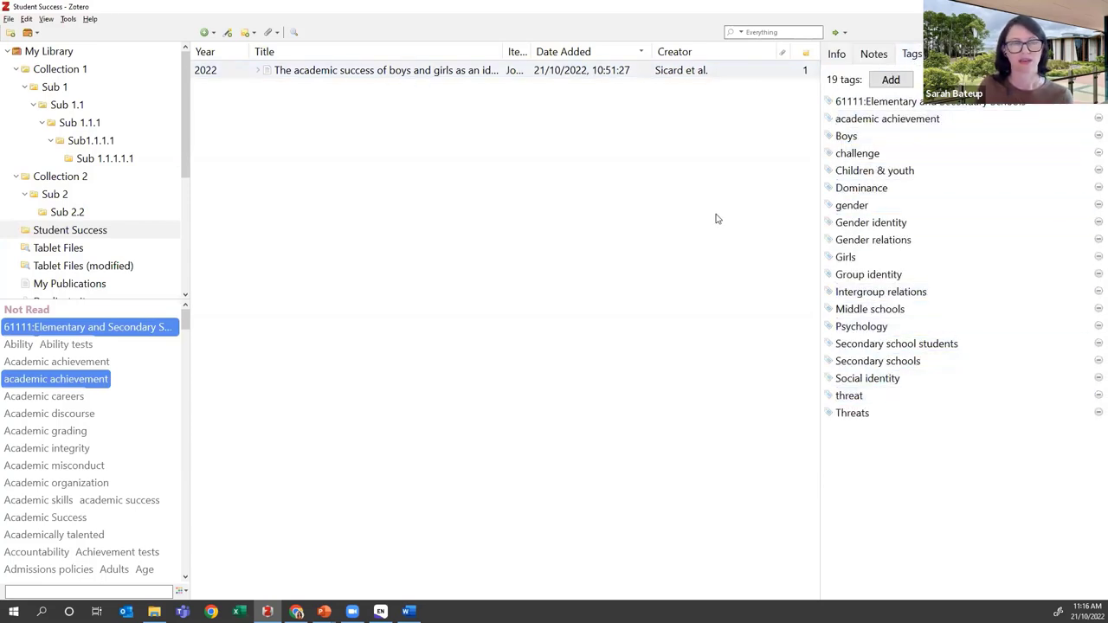
Clear the tag filter on the Student Success collection and remove all tags from every item in it with Zutilo
{"action": "left_click", "coordinate": [69, 230]}
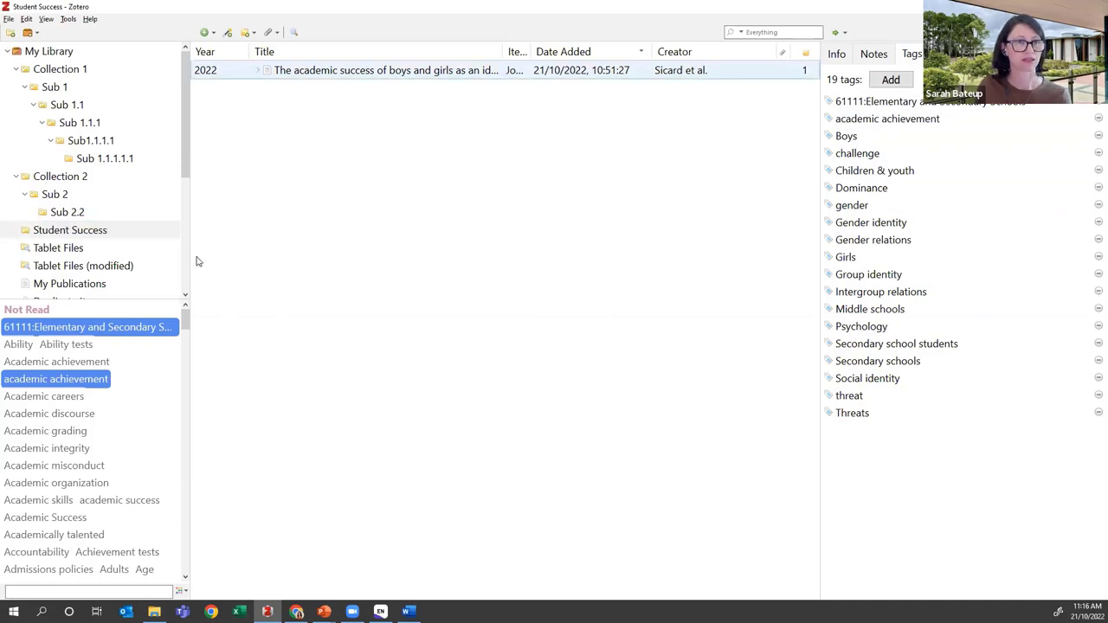
{"action": "left_click", "coordinate": [86, 229]}
{"action": "left_click", "coordinate": [54, 177]}
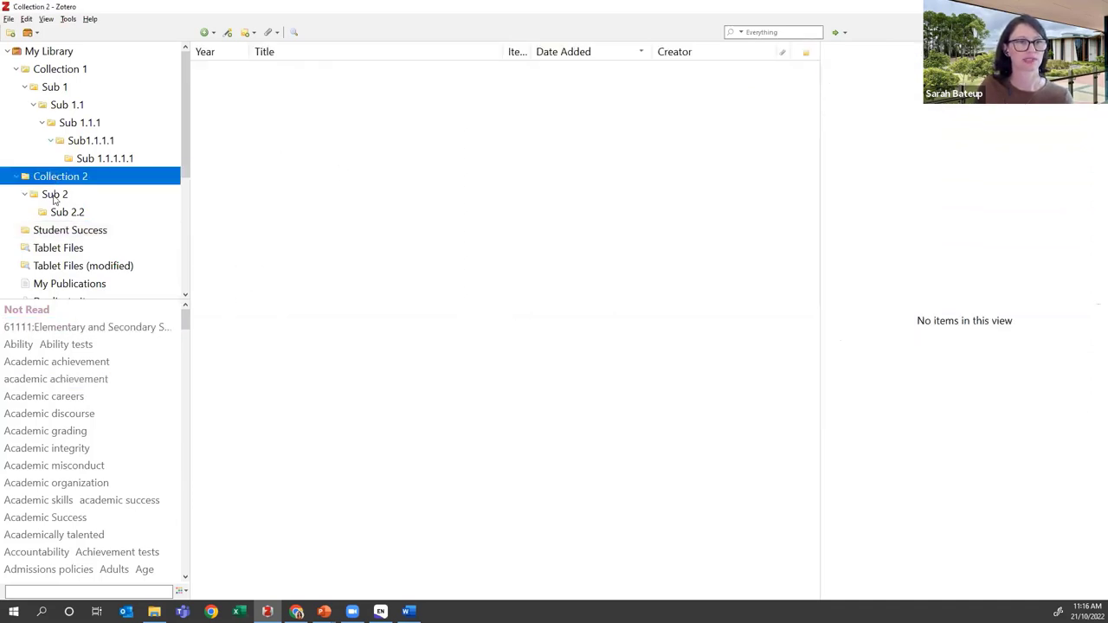
{"action": "left_click", "coordinate": [62, 232]}
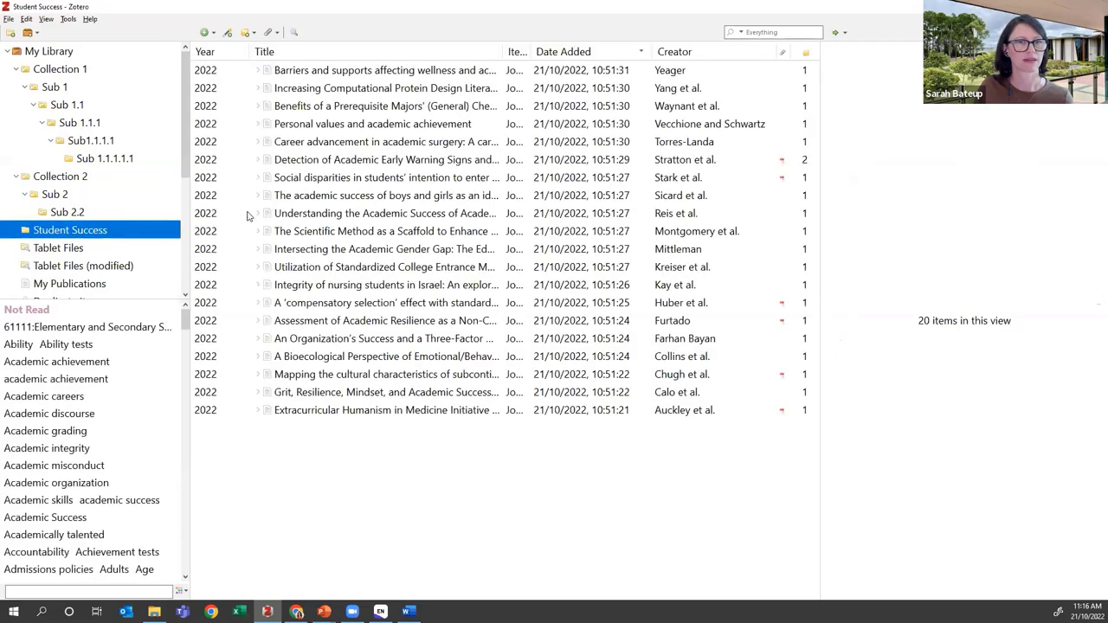
{"action": "left_click", "coordinate": [331, 411]}
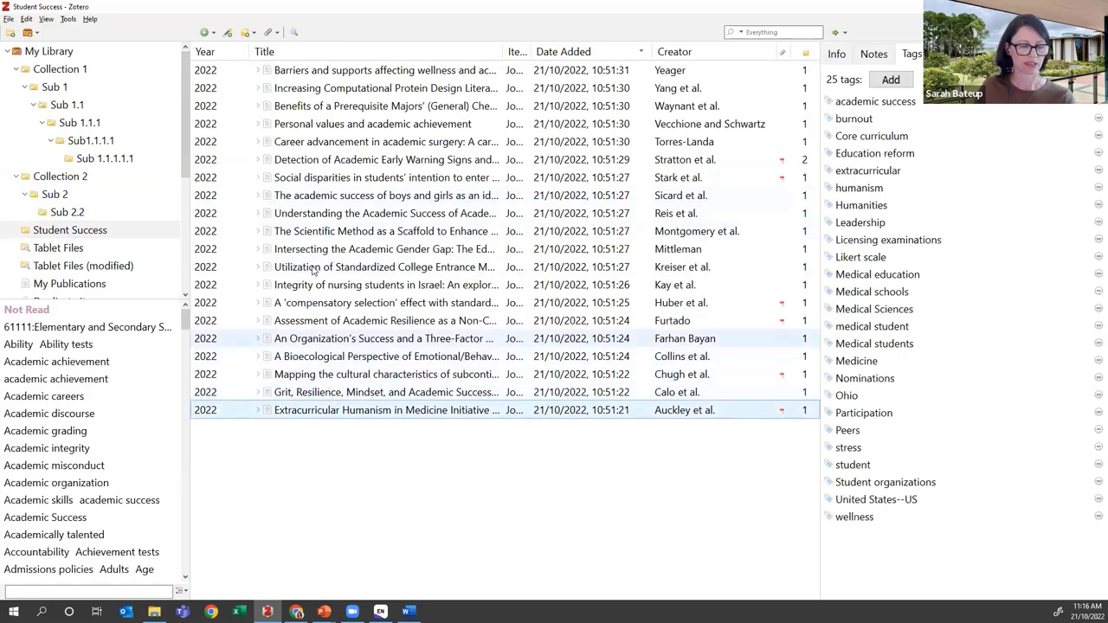
{"action": "left_click", "coordinate": [320, 74], "text": "shift"}
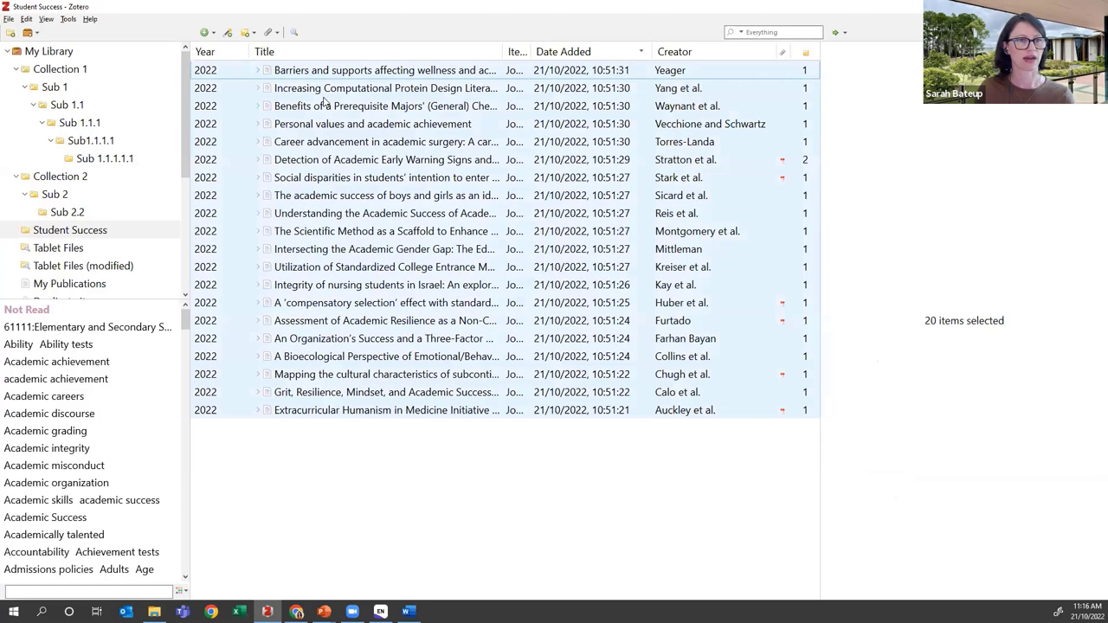
{"action": "right_click", "coordinate": [329, 147]}
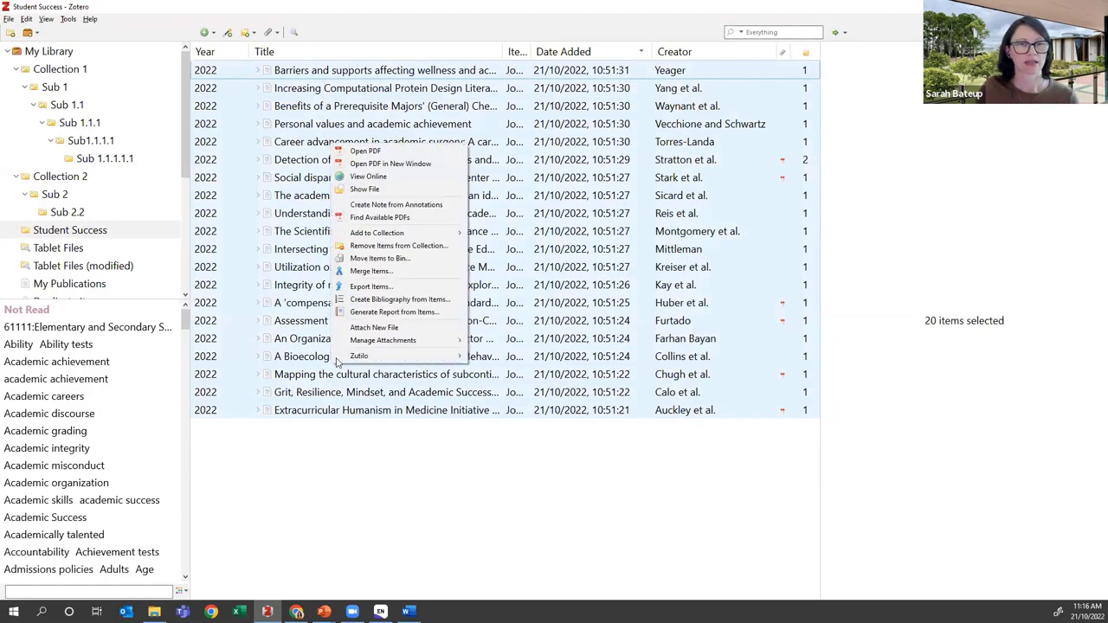
{"action": "mouse_move", "coordinate": [358, 357]}
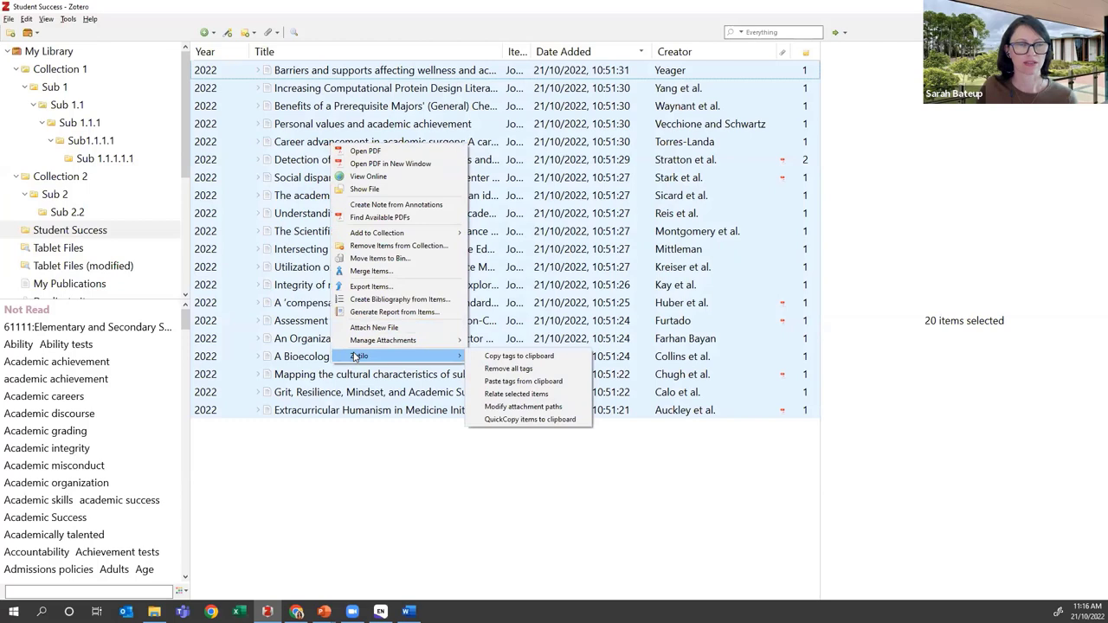
{"action": "left_click", "coordinate": [533, 370]}
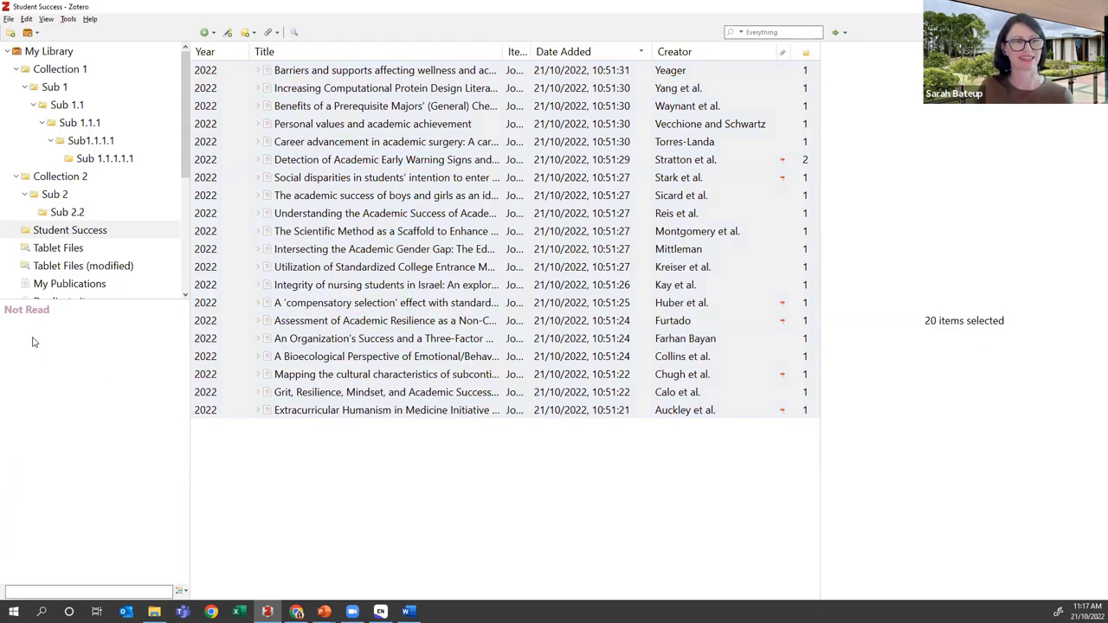
Show the Sub 1.1.1.1.1 collection and start an advanced search of My Library with a second condition row
{"action": "left_click", "coordinate": [115, 159]}
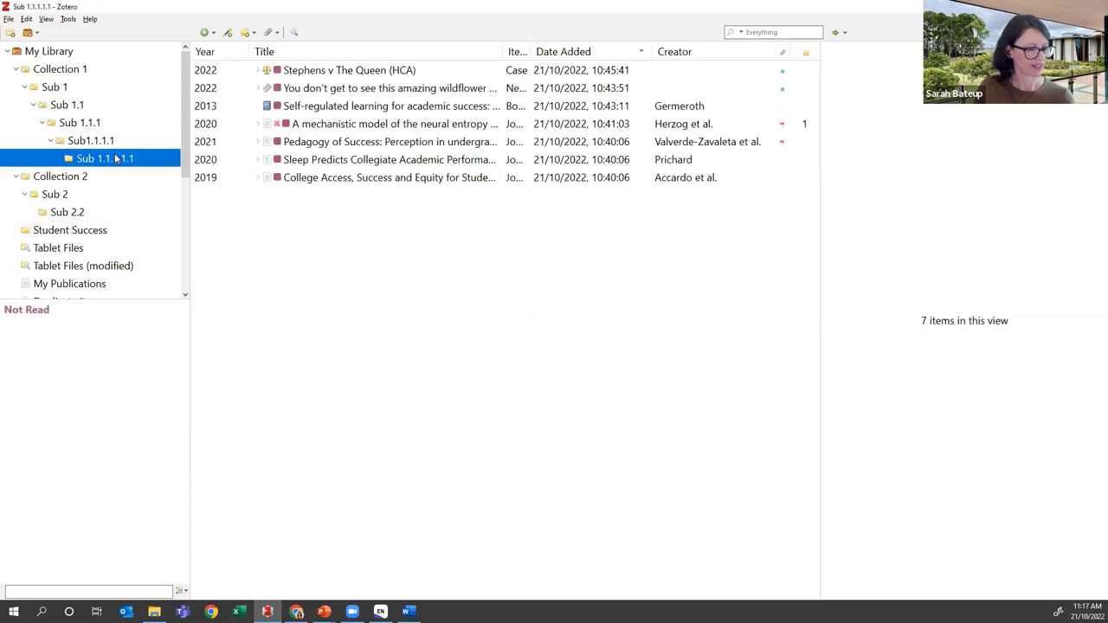
{"action": "left_click", "coordinate": [334, 258]}
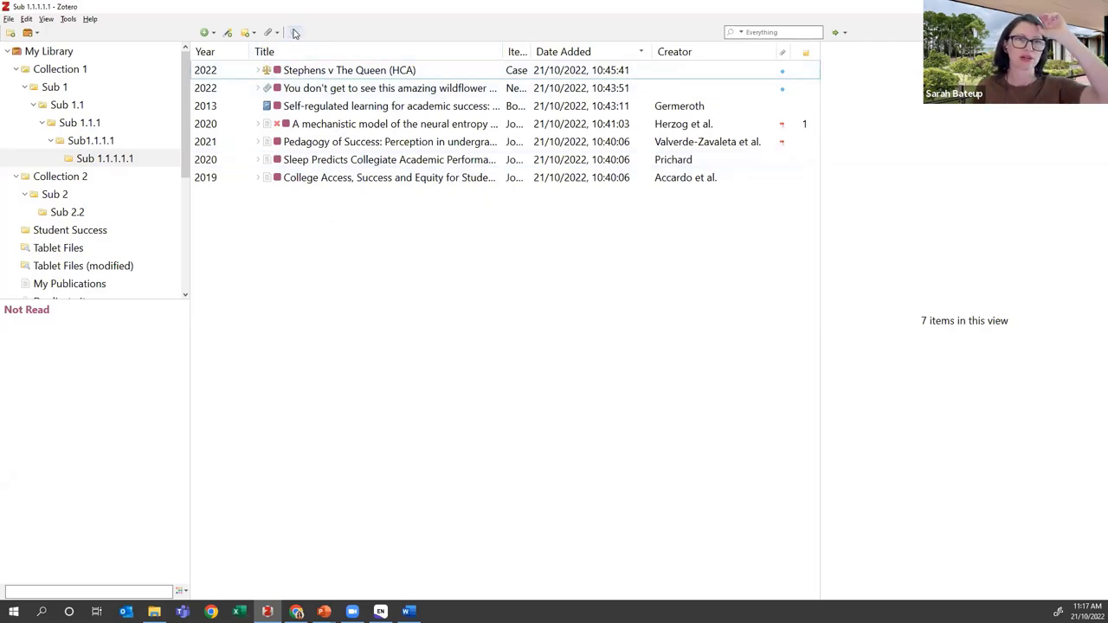
{"action": "left_click", "coordinate": [295, 33]}
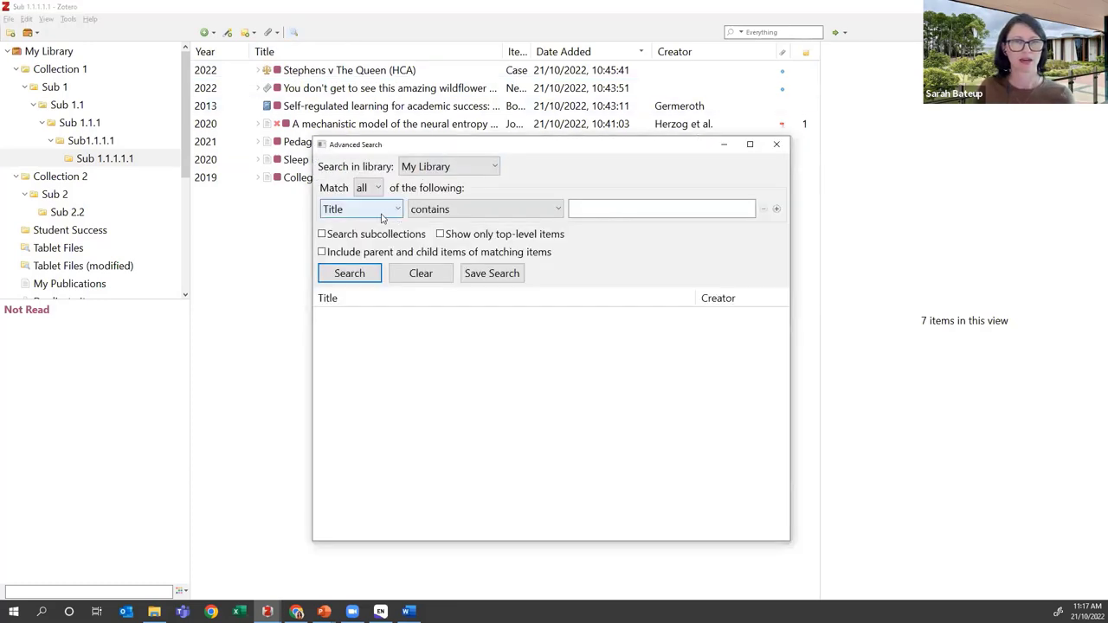
{"action": "left_click", "coordinate": [417, 173]}
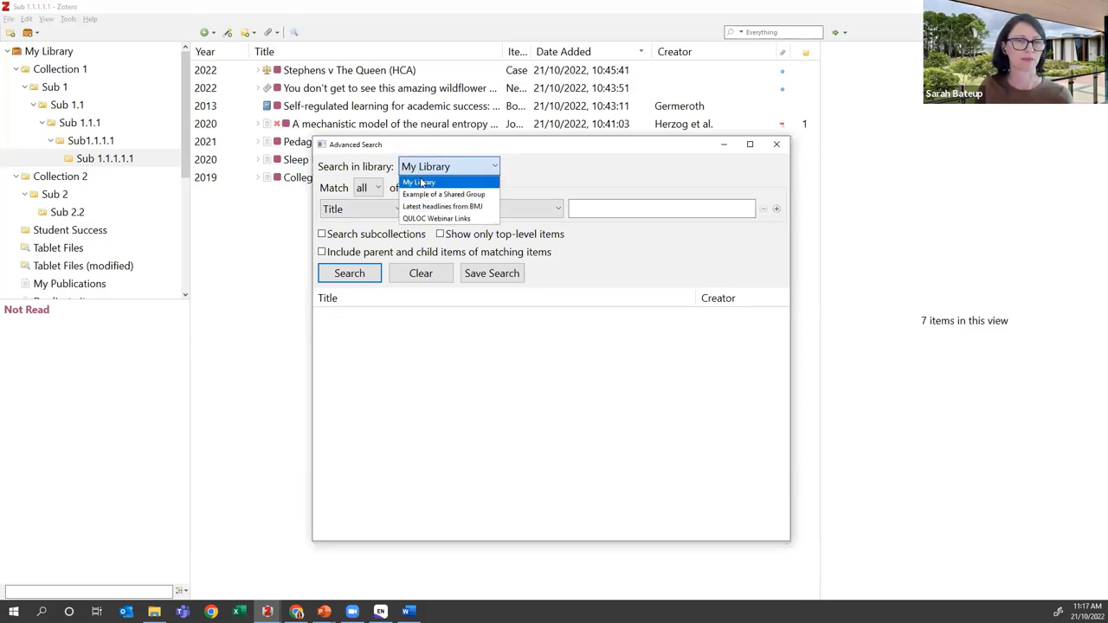
{"action": "left_click", "coordinate": [422, 183]}
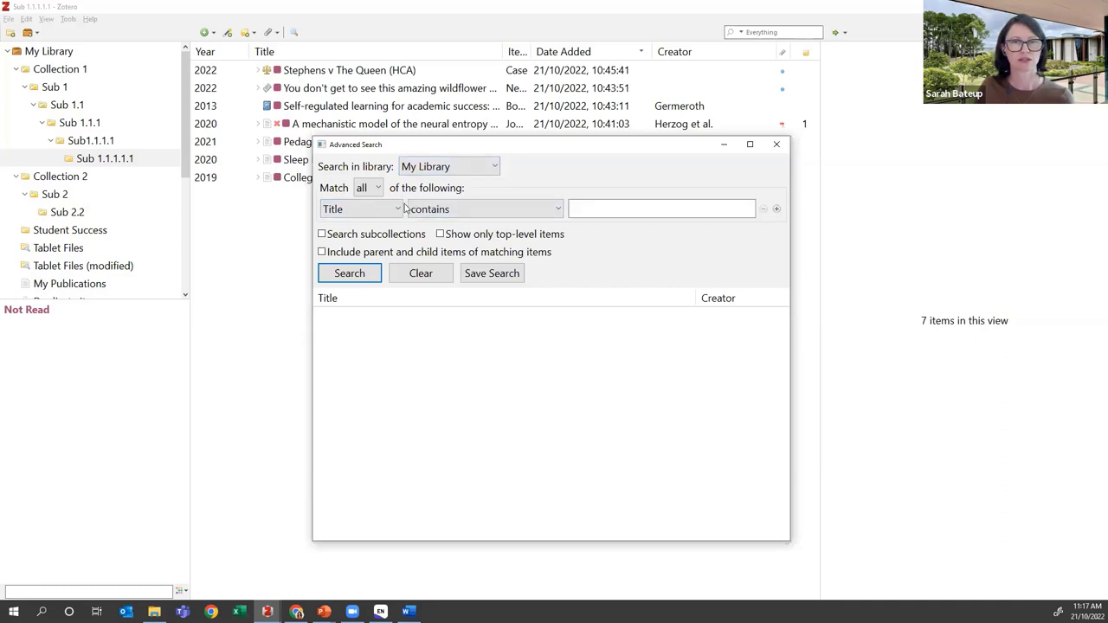
{"action": "left_click", "coordinate": [776, 208]}
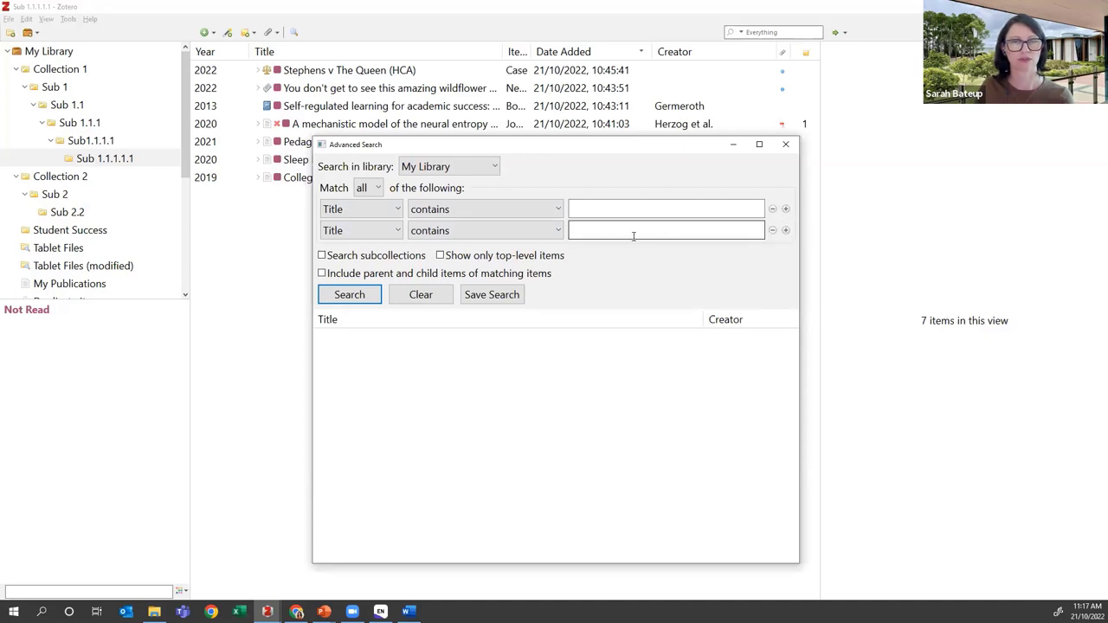
Set the first search condition to Date Added is in the last 7 days
{"action": "left_click", "coordinate": [382, 214]}
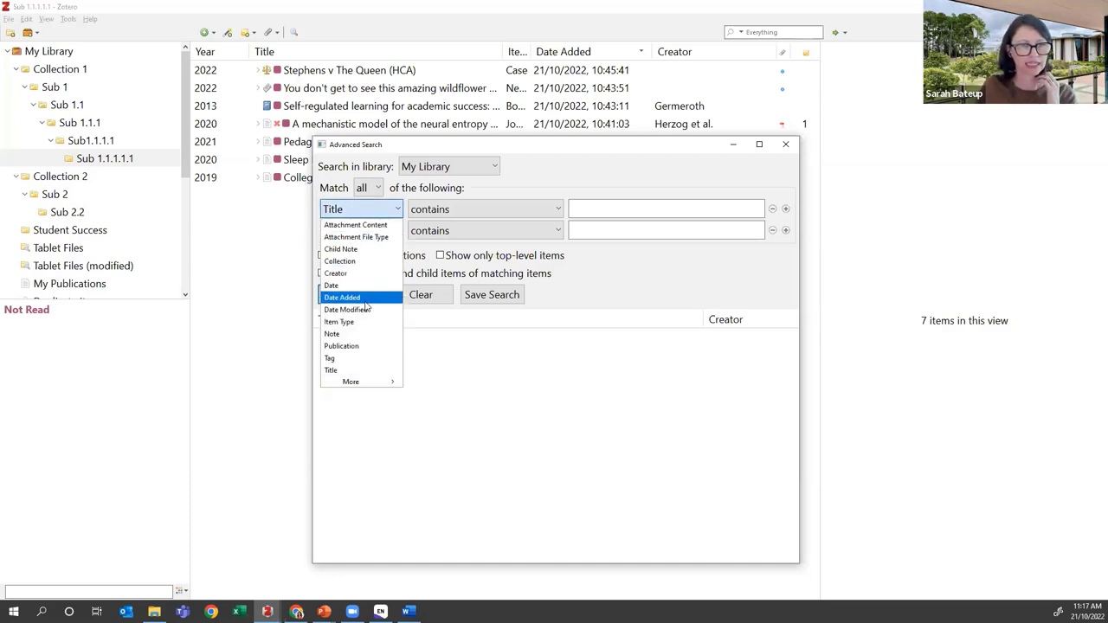
{"action": "left_click", "coordinate": [364, 299]}
{"action": "left_click", "coordinate": [382, 216]}
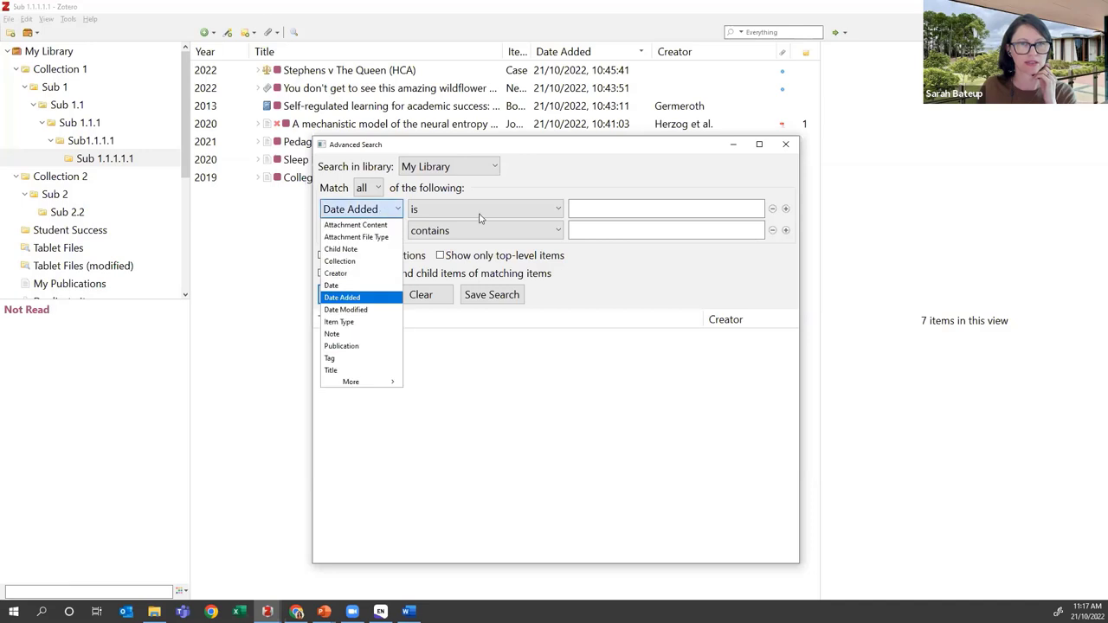
{"action": "left_click", "coordinate": [477, 218]}
{"action": "left_click", "coordinate": [477, 213]}
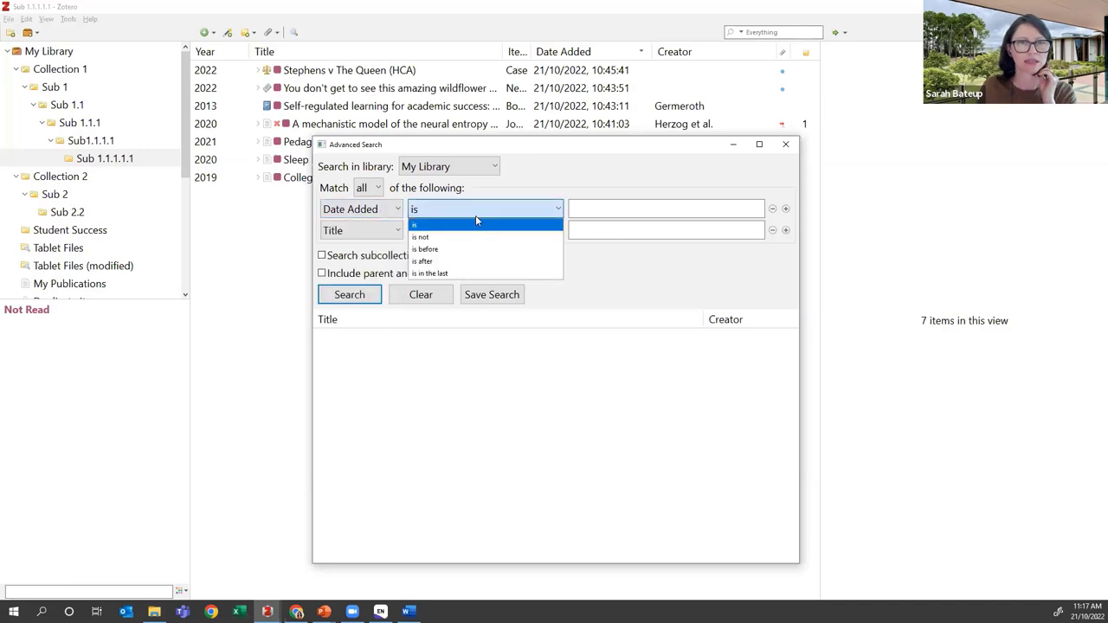
{"action": "left_click", "coordinate": [458, 273]}
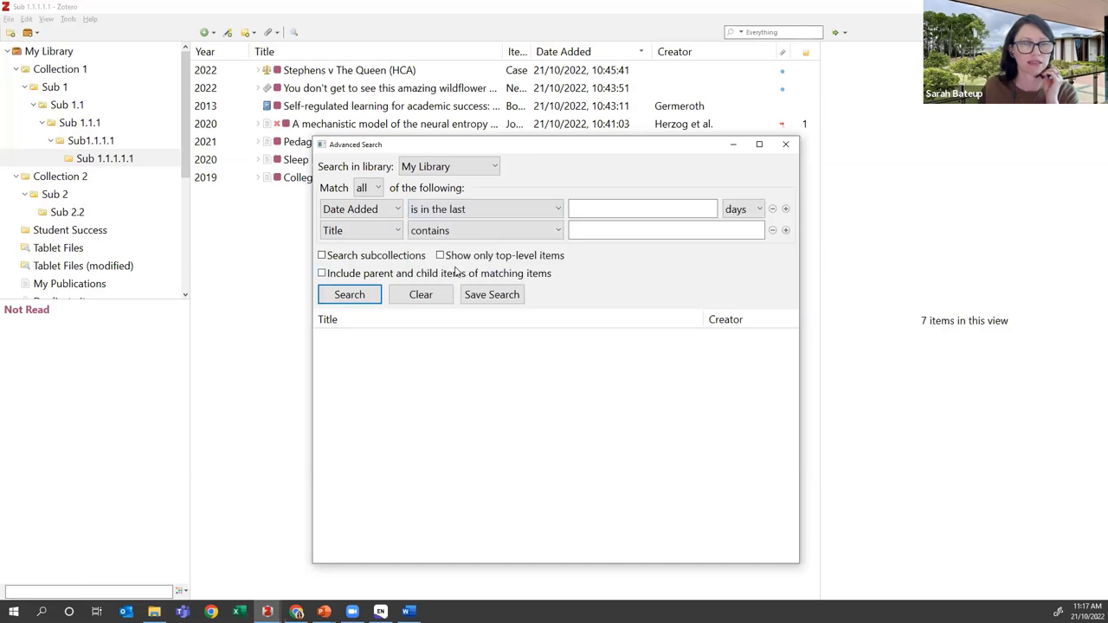
{"action": "left_click", "coordinate": [445, 210]}
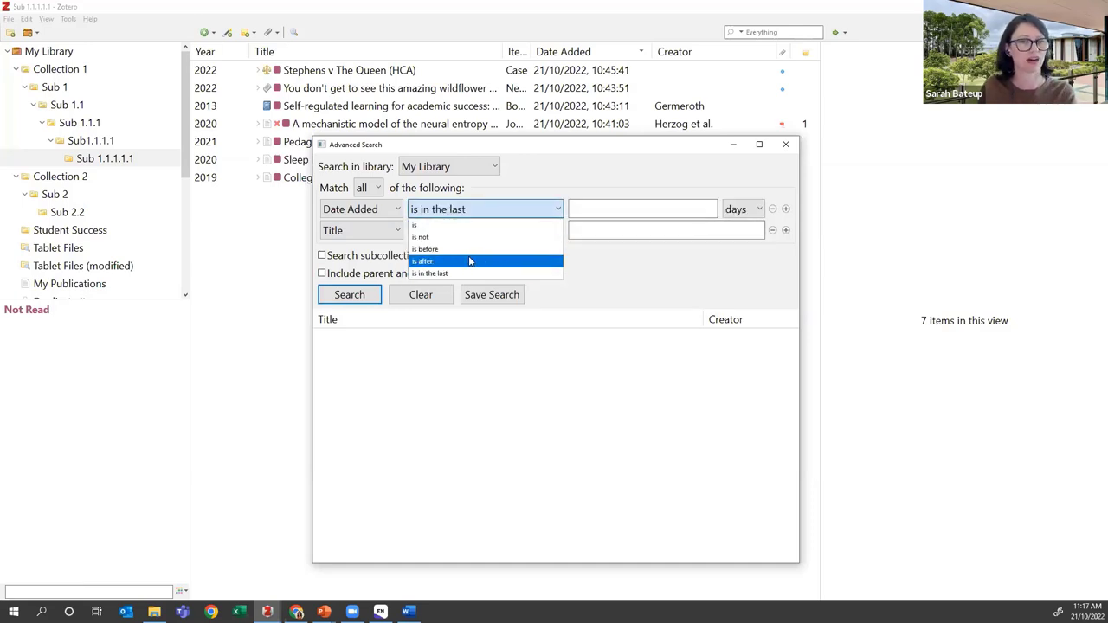
{"action": "left_click", "coordinate": [629, 212]}
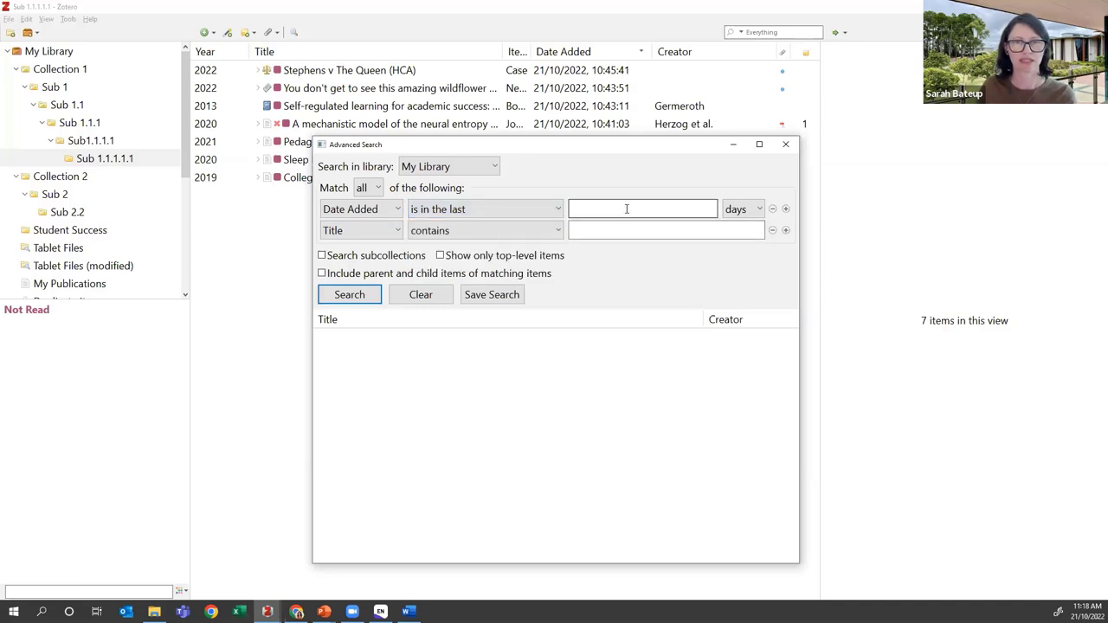
{"action": "left_click", "coordinate": [627, 208]}
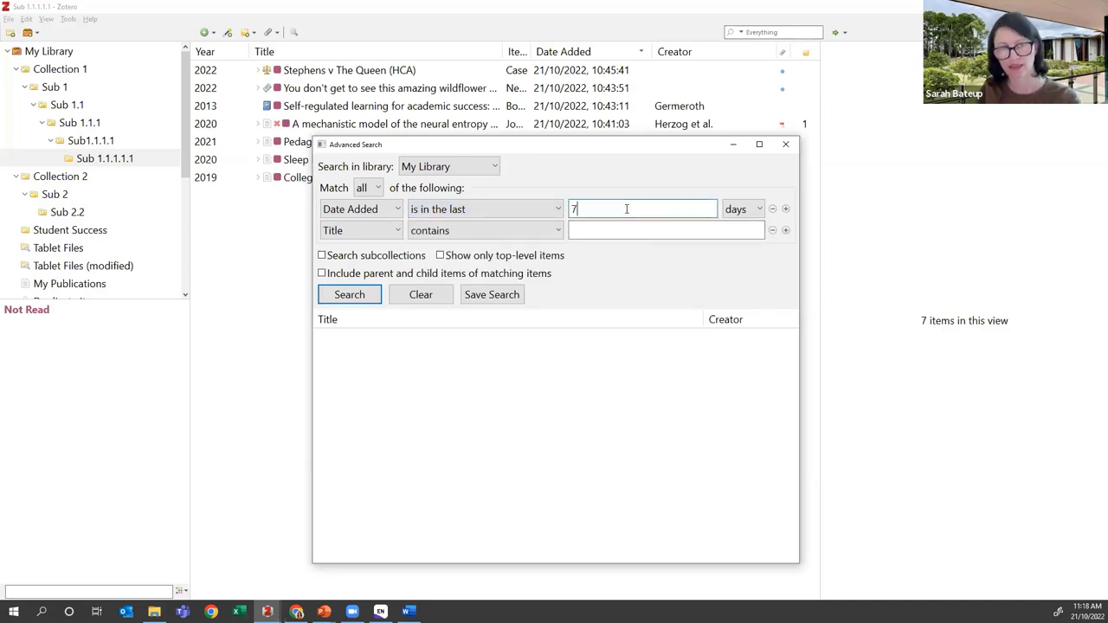
Set the second search condition to Tag contains "Not Read" and run the search
{"action": "left_click", "coordinate": [394, 231]}
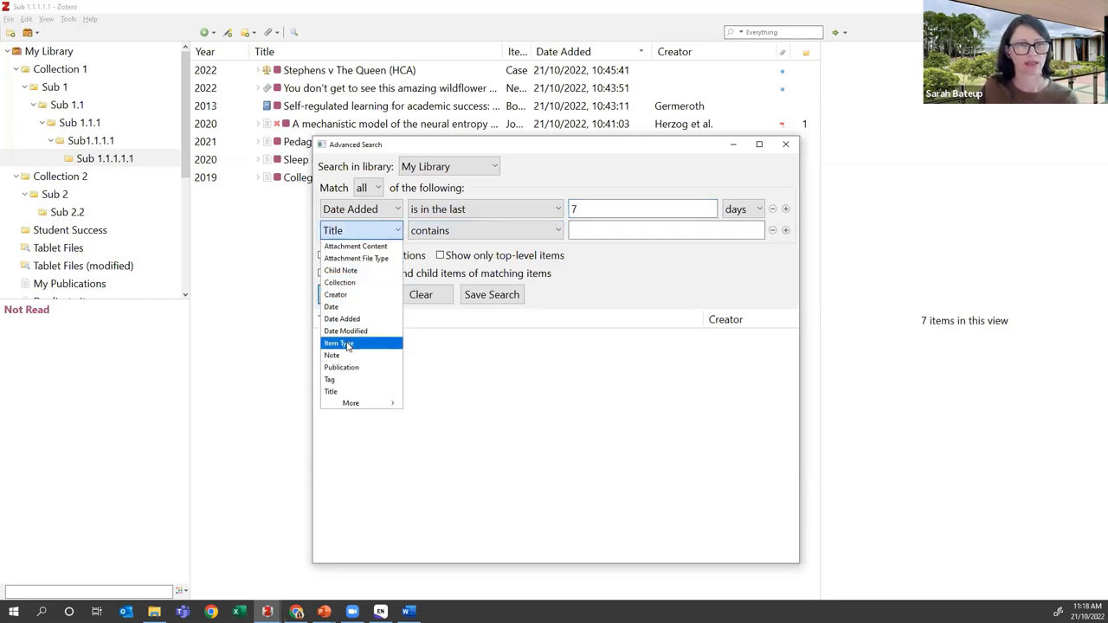
{"action": "left_click", "coordinate": [353, 380]}
{"action": "left_click", "coordinate": [604, 232]}
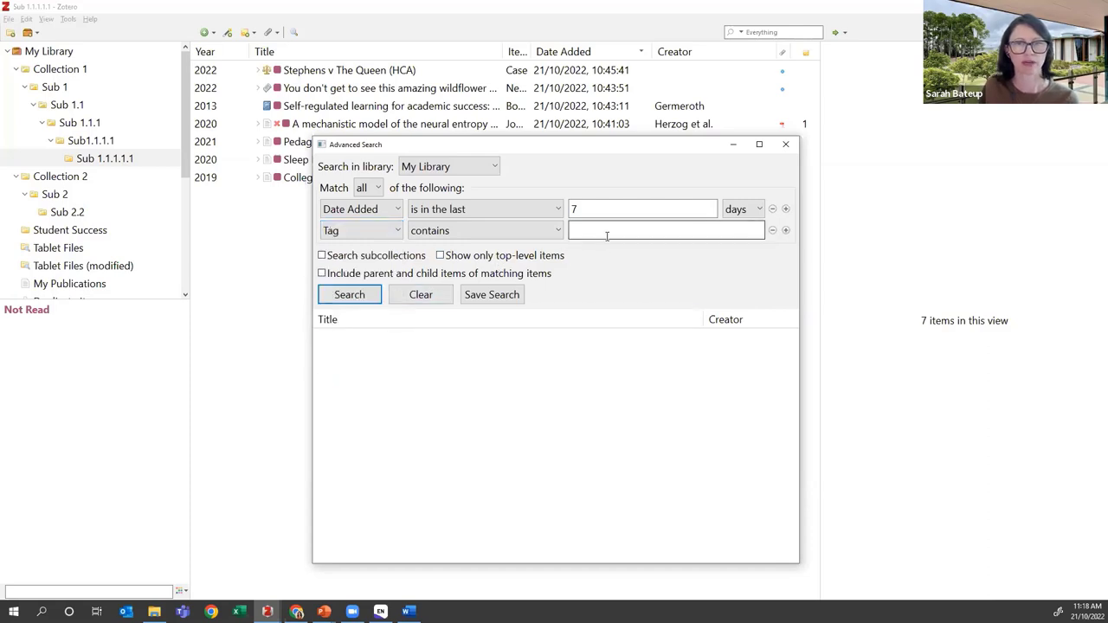
{"action": "type", "text": "not"}
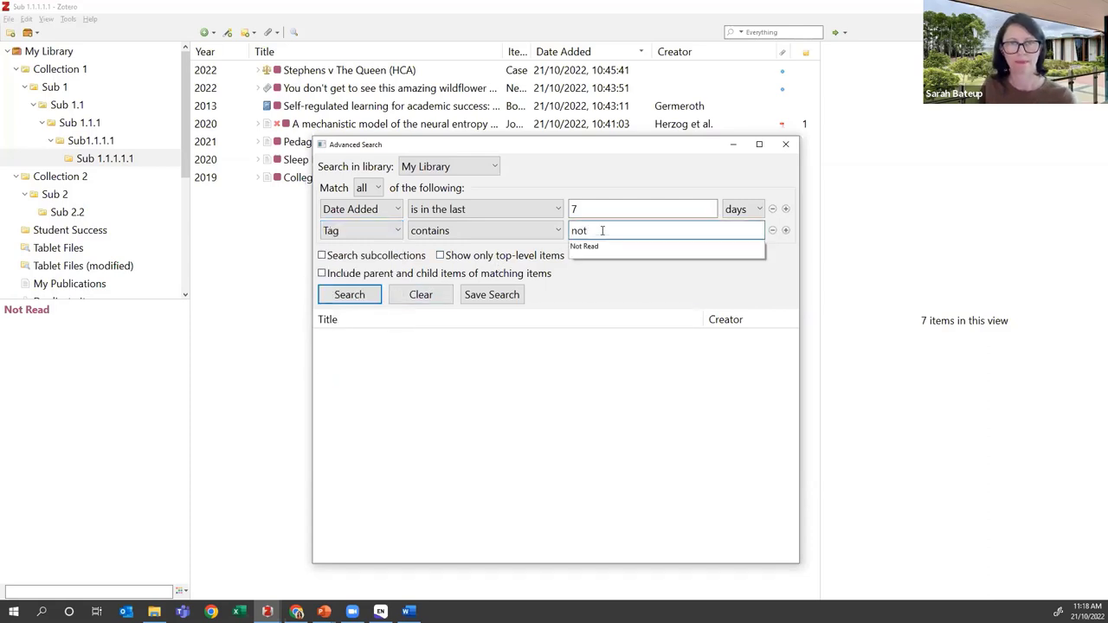
{"action": "left_click", "coordinate": [594, 249]}
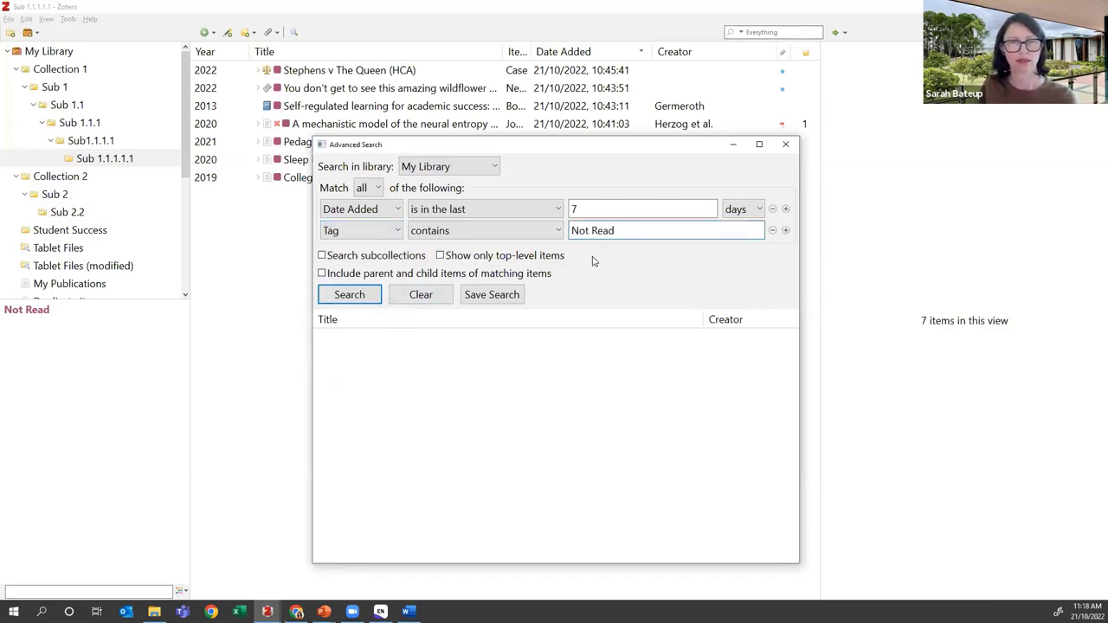
{"action": "left_click", "coordinate": [357, 295]}
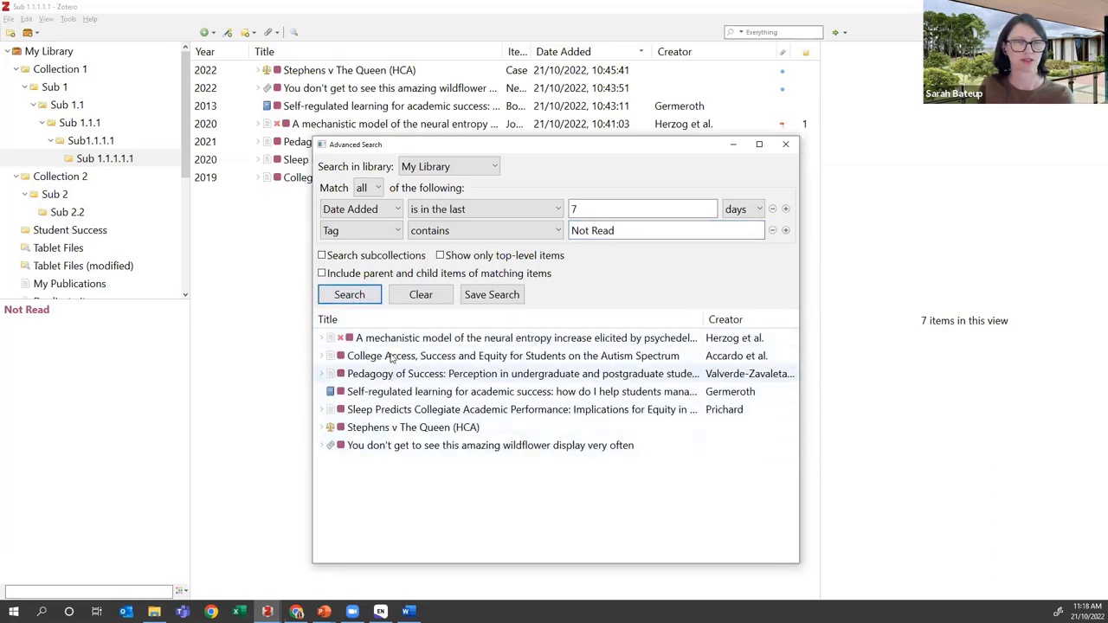
Save the search as "Not Read Last 7 Days", enlarge the collections list, and show the new saved search
{"action": "left_click", "coordinate": [489, 295]}
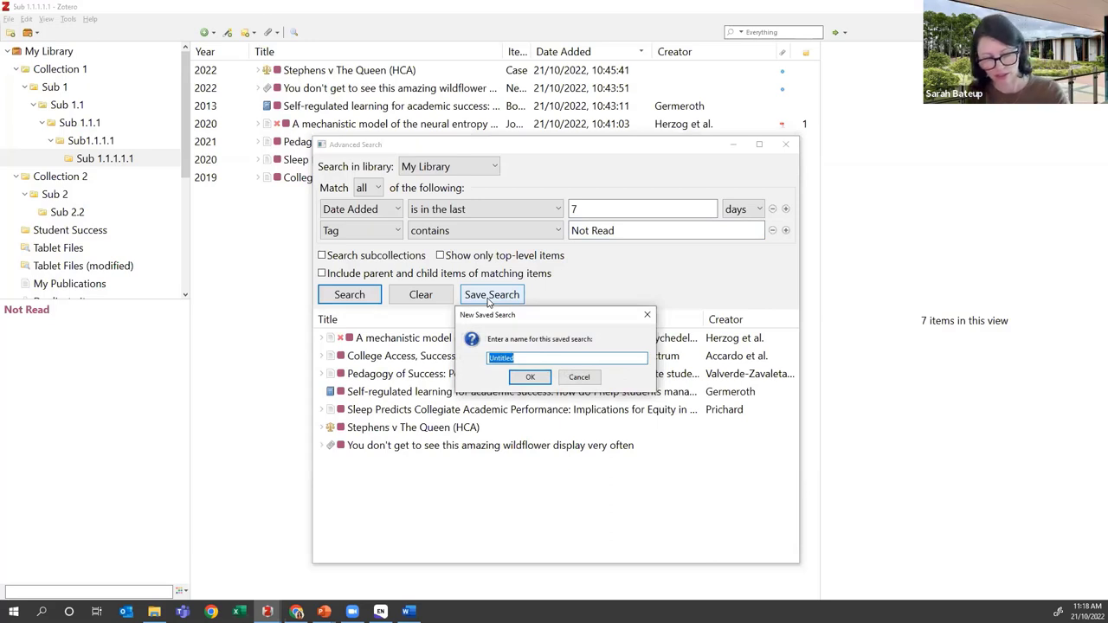
{"action": "type", "text": "Not Read Last 7 Days"}
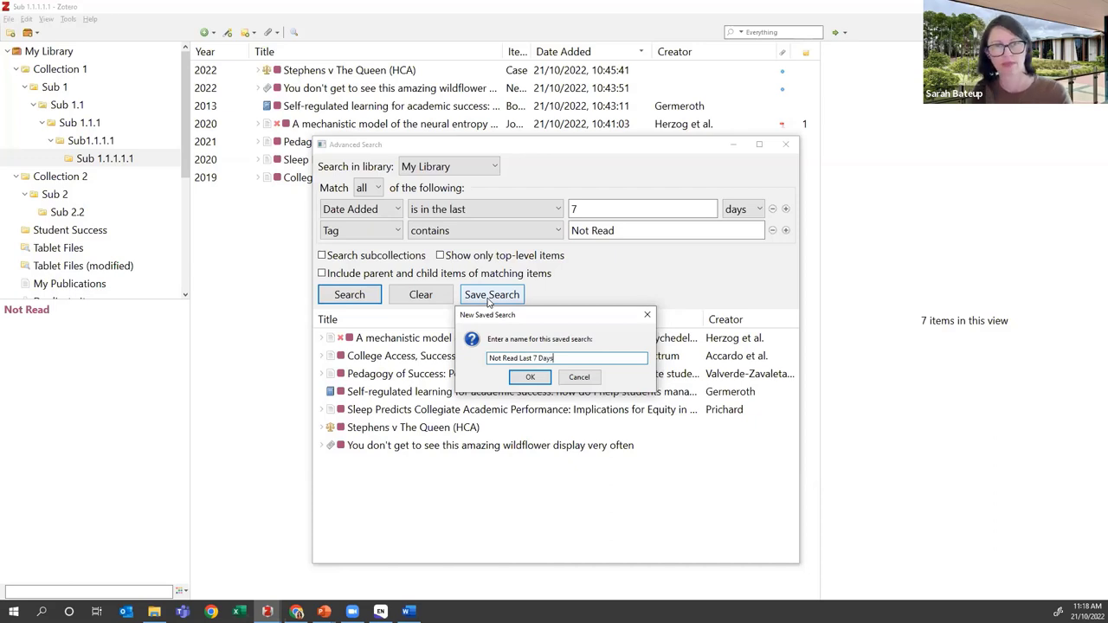
{"action": "left_click", "coordinate": [526, 377]}
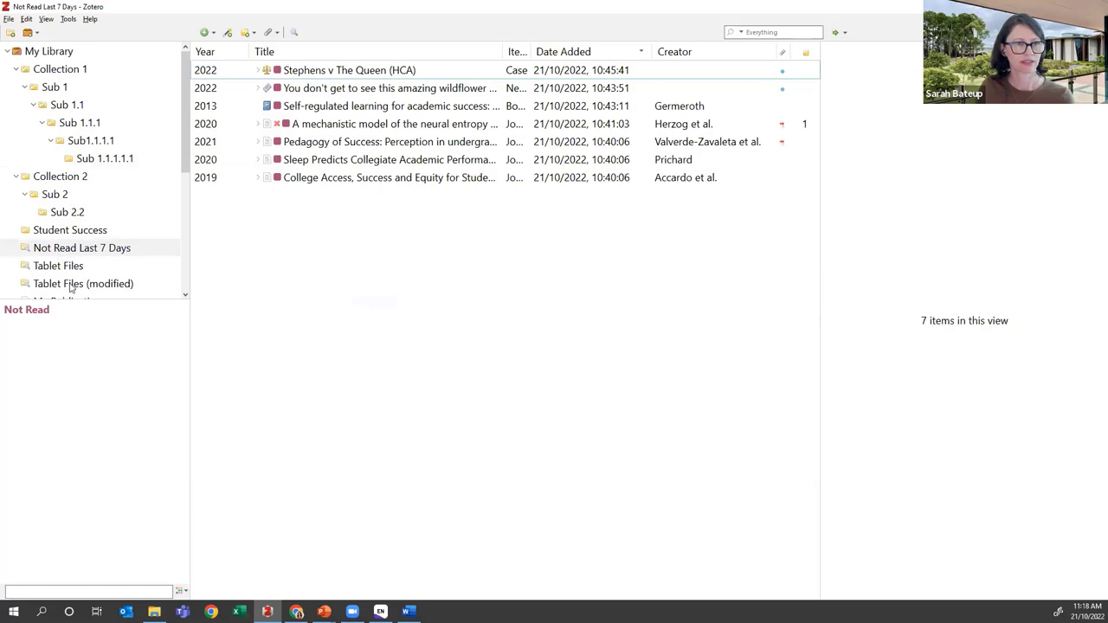
{"action": "left_click_drag", "start_coordinate": [69, 303], "coordinate": [69, 401]}
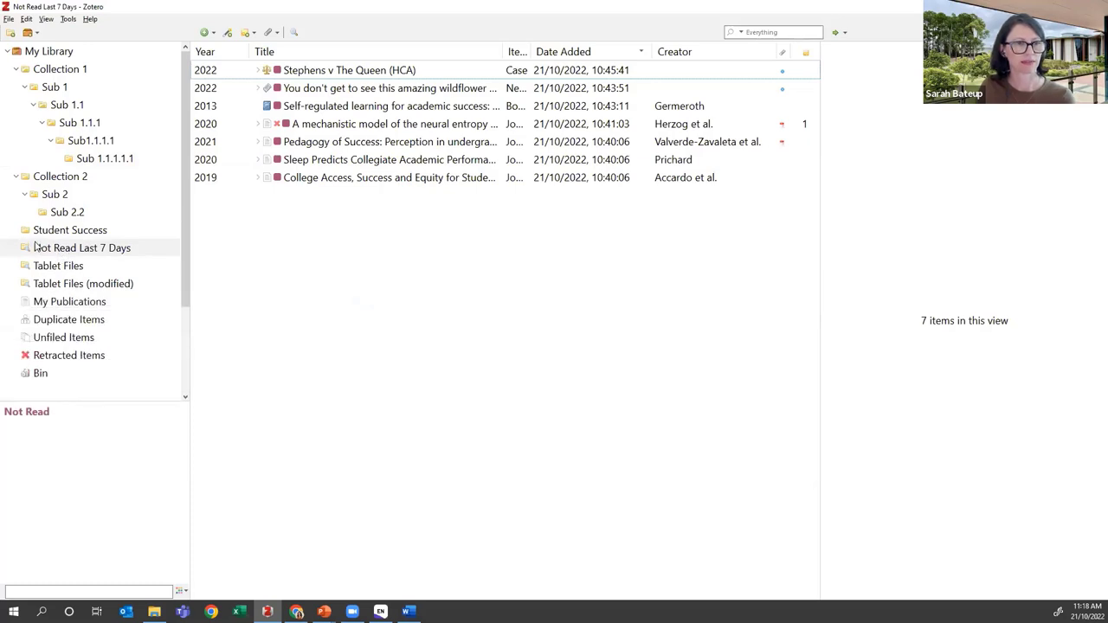
{"action": "left_click", "coordinate": [52, 251]}
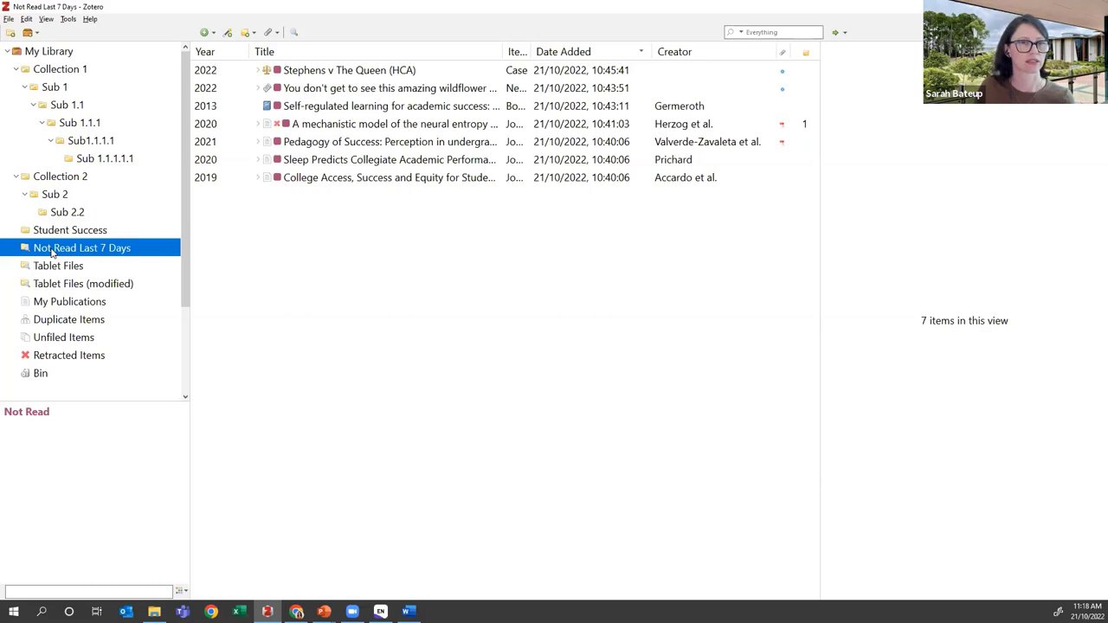
Remove the Not Read tag from the "Sleep Predicts Collegiate Academic Performance" item and recheck the saved search's list
{"action": "left_click", "coordinate": [297, 180]}
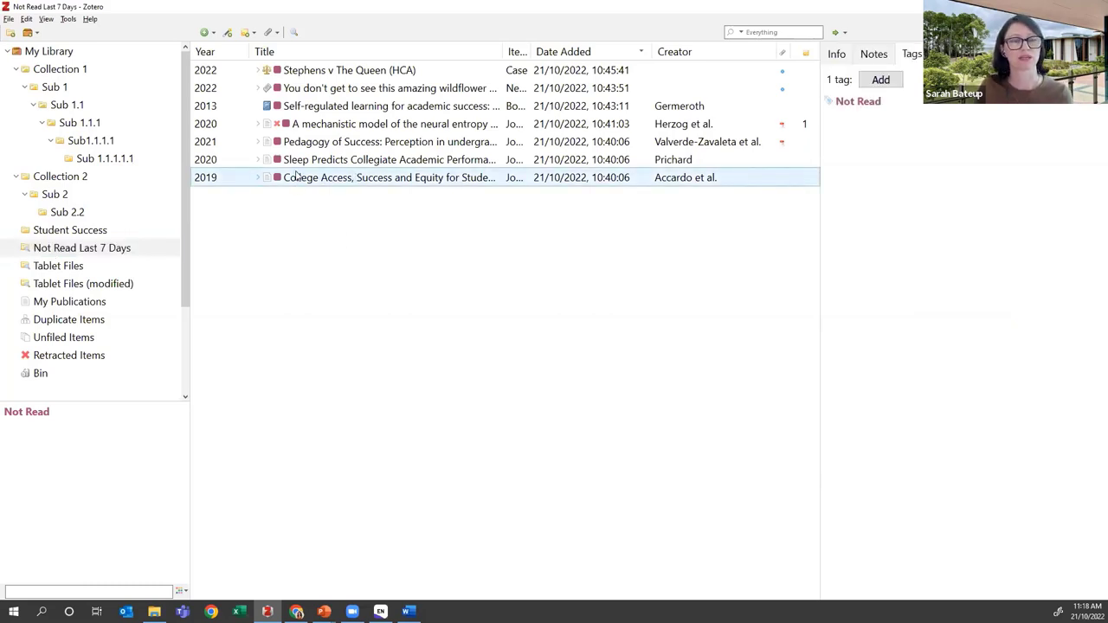
{"action": "left_click", "coordinate": [303, 161]}
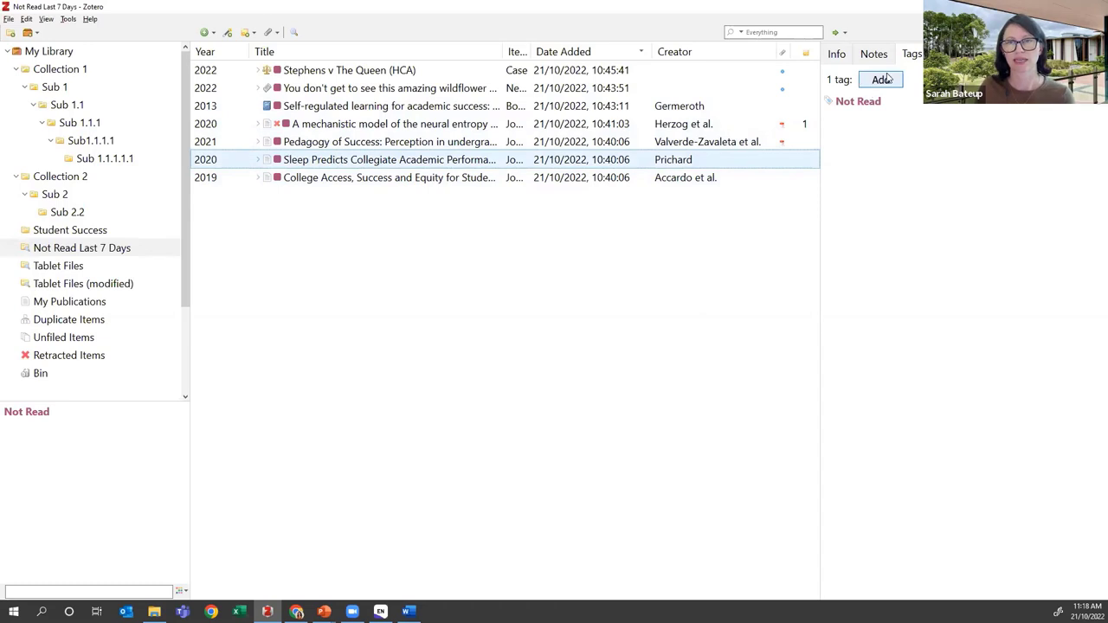
{"action": "left_click", "coordinate": [939, 101]}
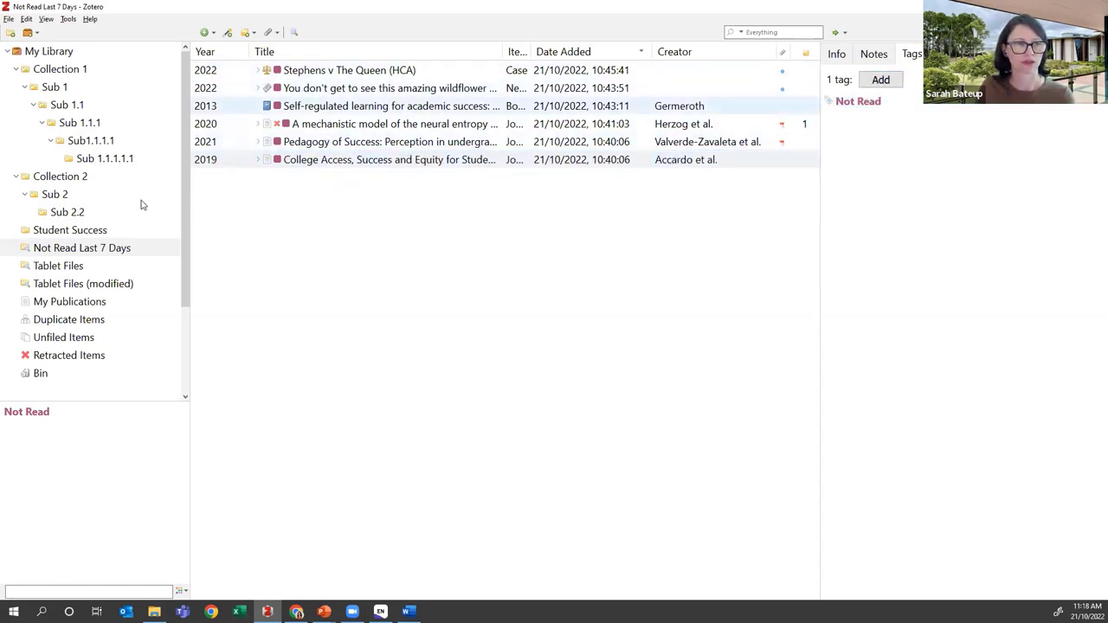
{"action": "left_click", "coordinate": [114, 250]}
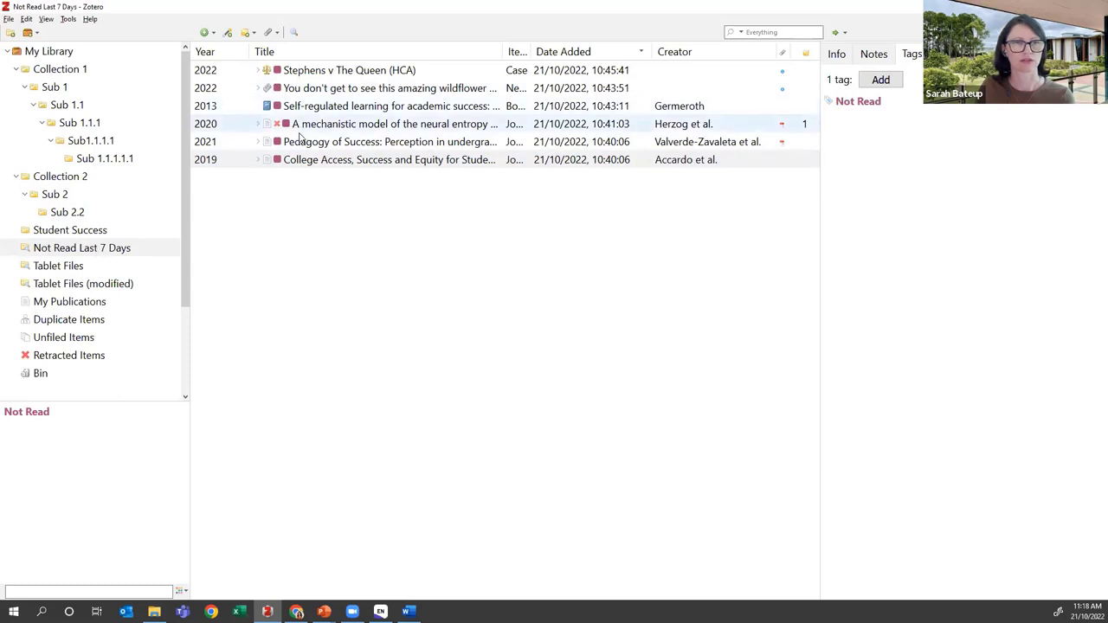
{"action": "left_click", "coordinate": [316, 194]}
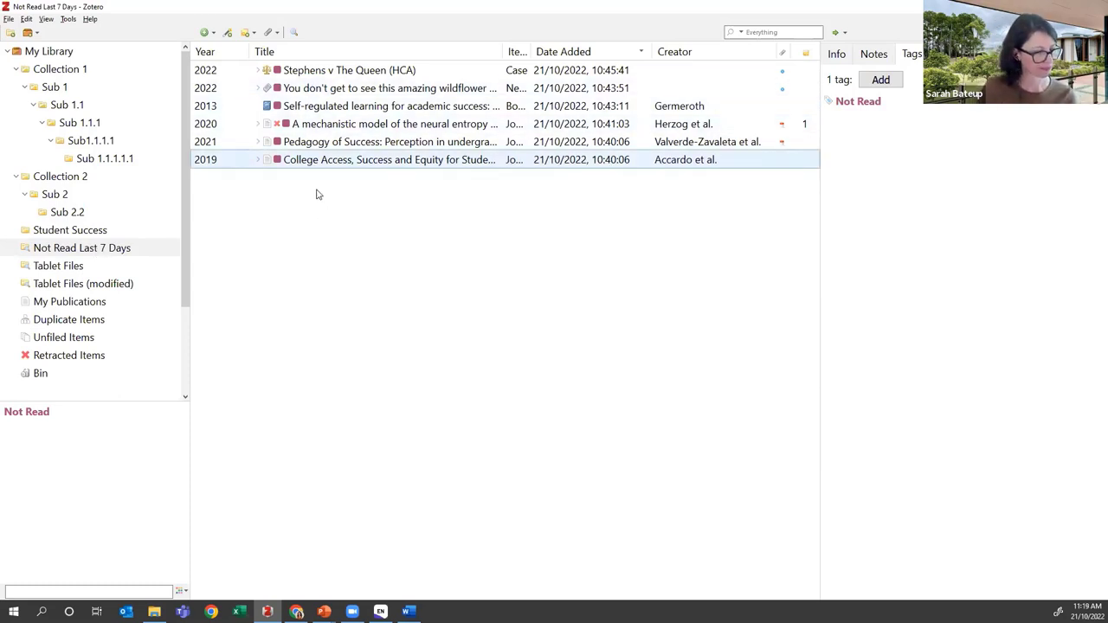
Show the Sub 1.1.1.1.1 collection and highlight the collections that contain the "College Access, Success and Equity" item
{"action": "left_click", "coordinate": [95, 163]}
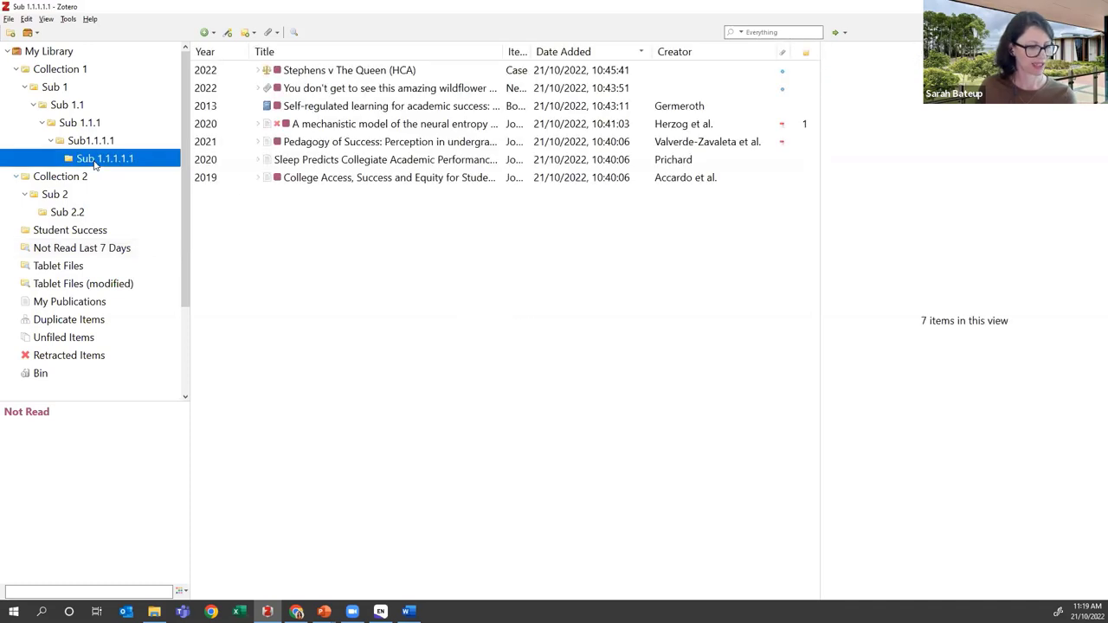
{"action": "left_click", "coordinate": [305, 239]}
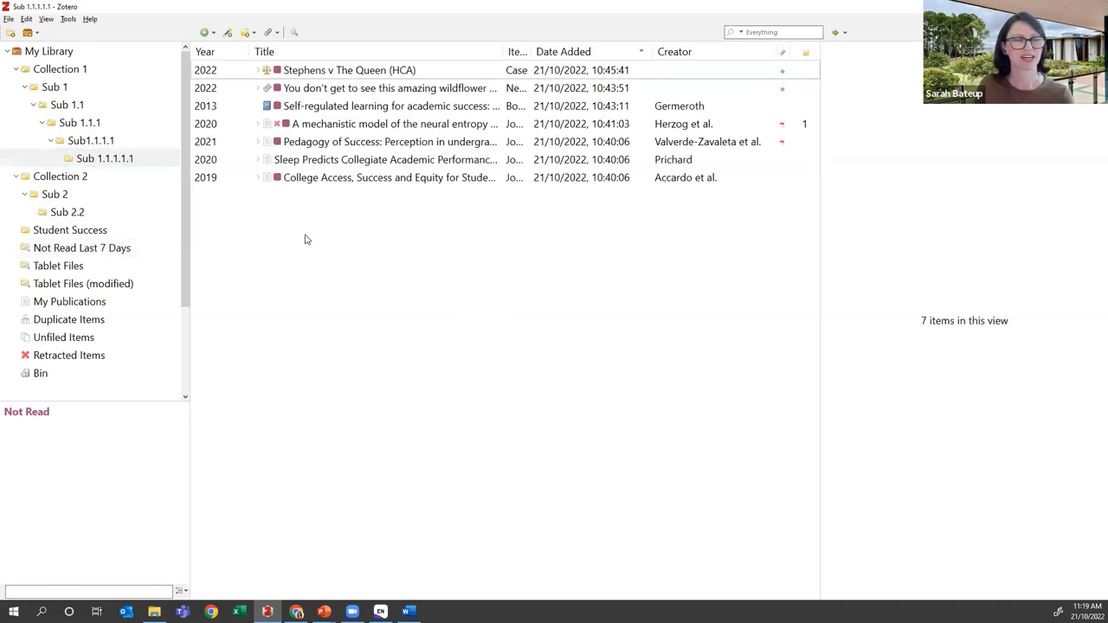
{"action": "left_click", "coordinate": [308, 184]}
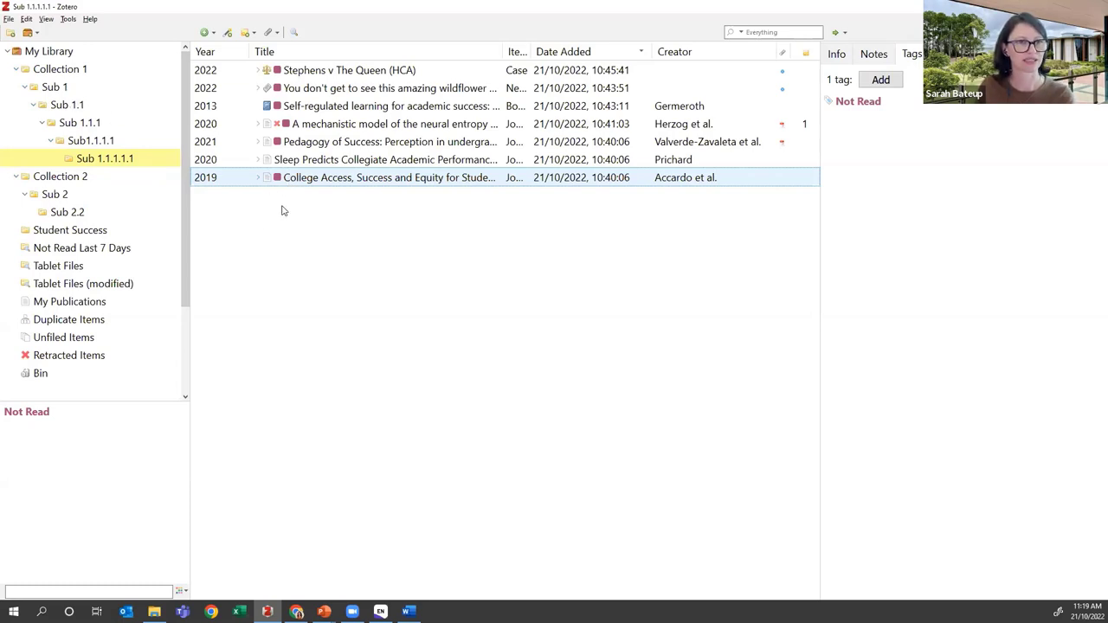
{"action": "left_click_drag", "start_coordinate": [290, 180], "coordinate": [265, 258]}
{"action": "left_click", "coordinate": [302, 180], "text": "ctrl"}
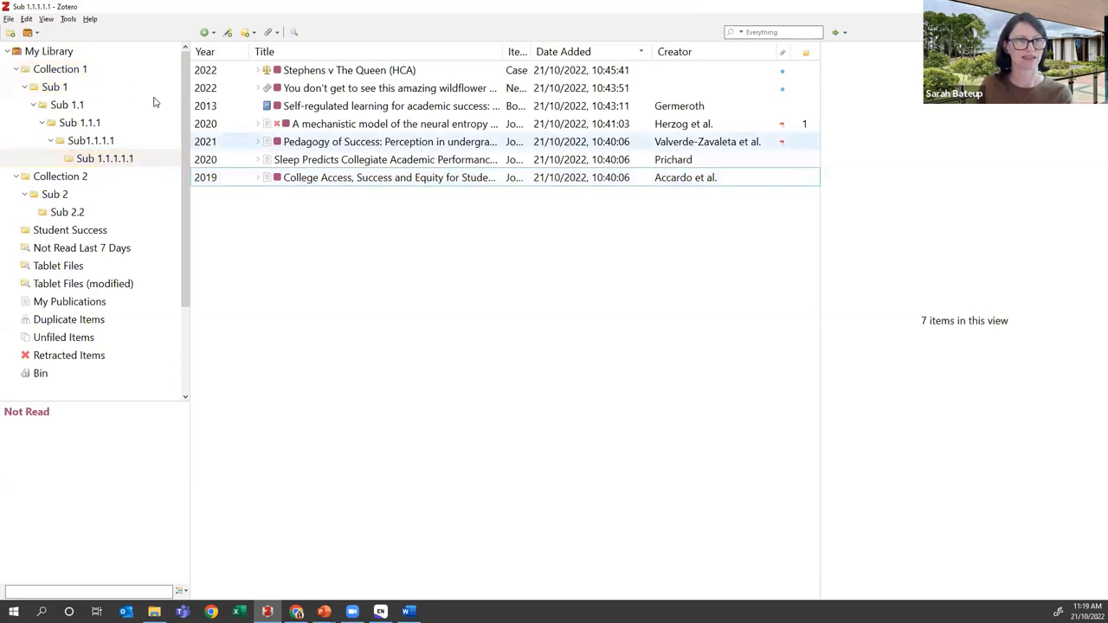
{"action": "left_click", "coordinate": [276, 182], "text": "ctrl"}
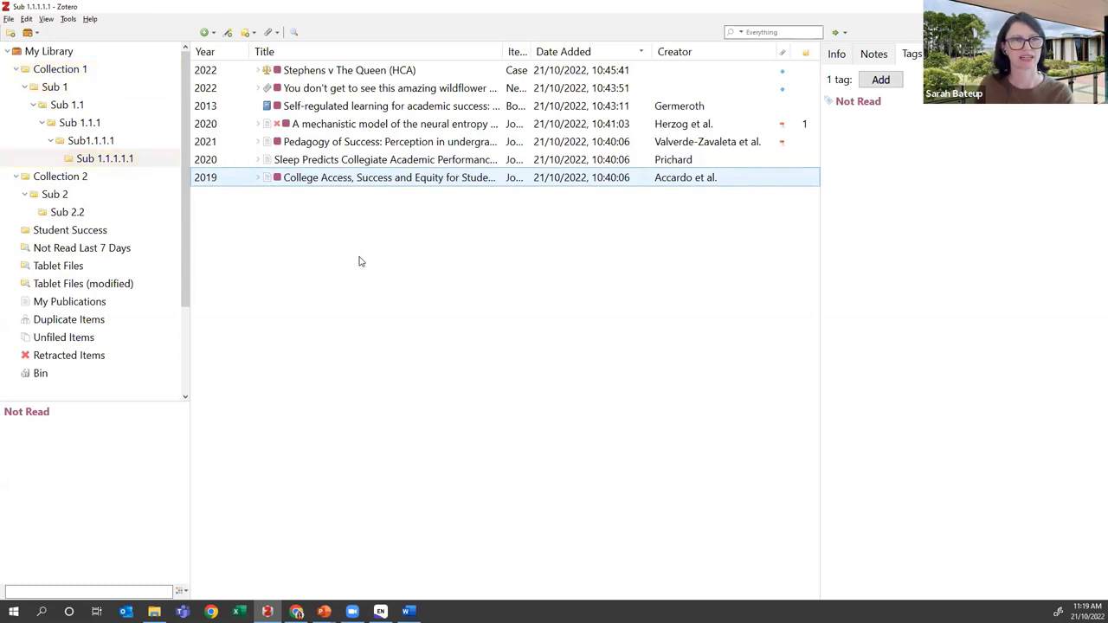
{"action": "key", "text": "ctrl"}
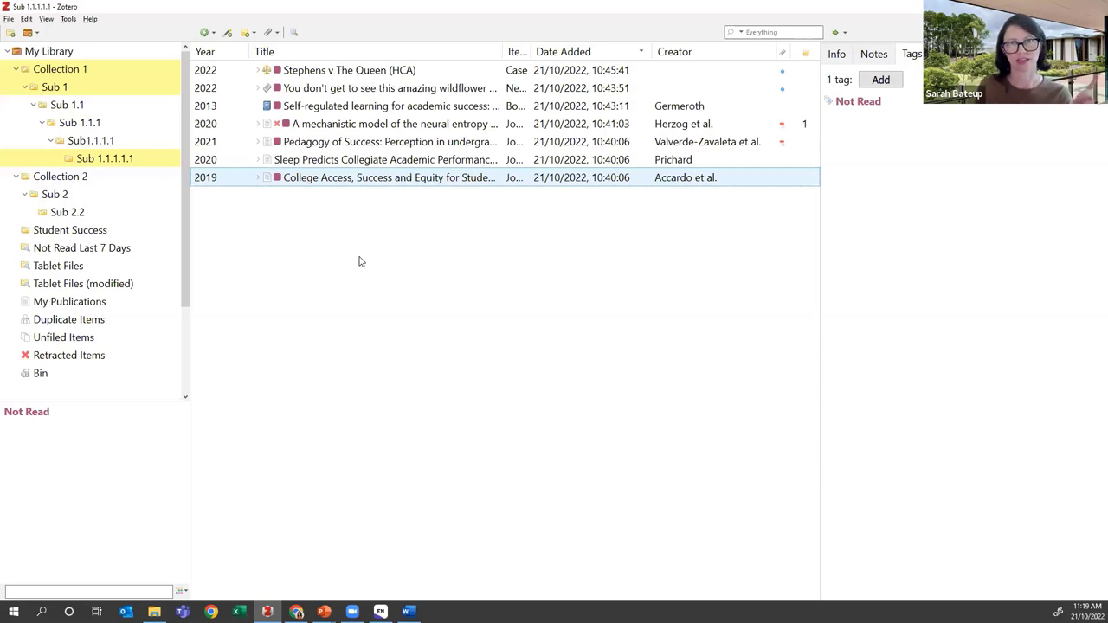
In the Sub 1.1.1.1.1 collection, move the PubMed entry attached to the "Pedagogy of Success" item to the bin
{"action": "left_click", "coordinate": [52, 53]}
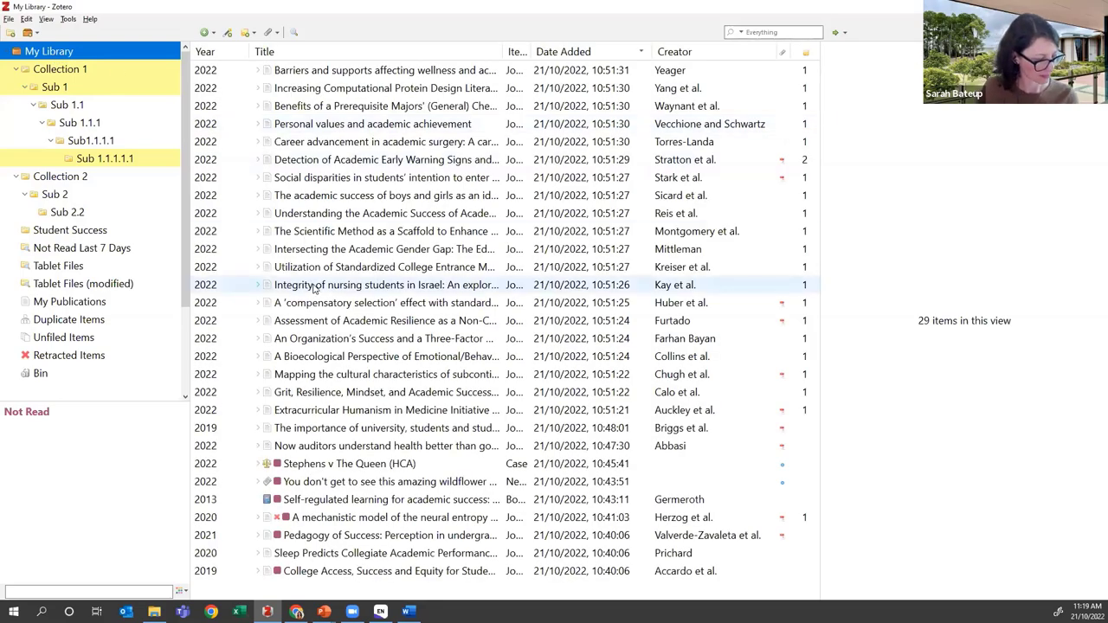
{"action": "left_click", "coordinate": [124, 156]}
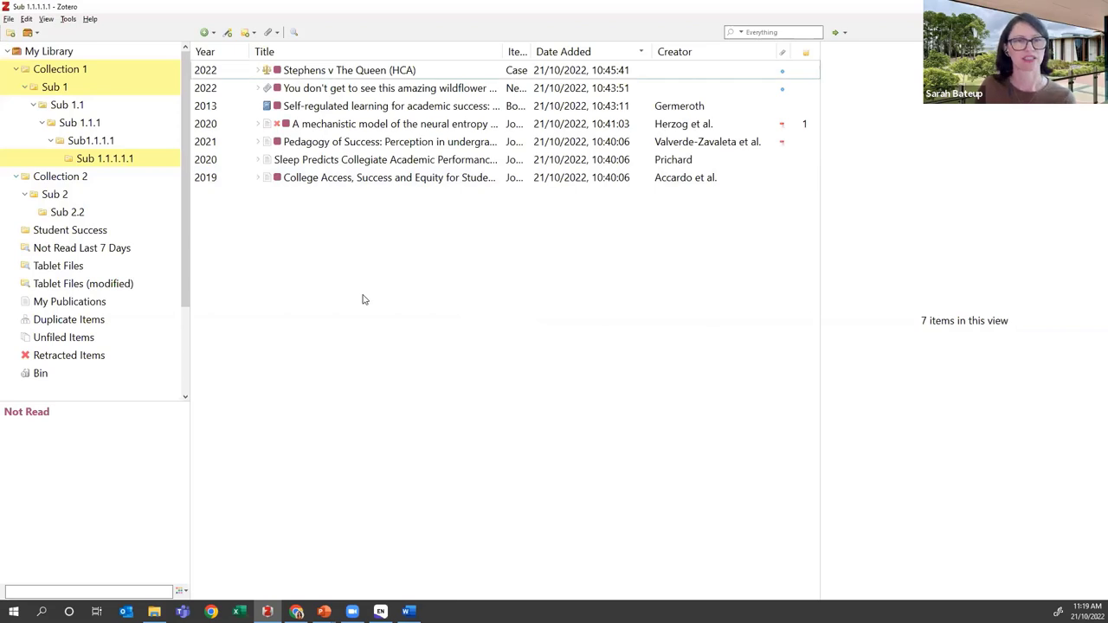
{"action": "left_click", "coordinate": [351, 180]}
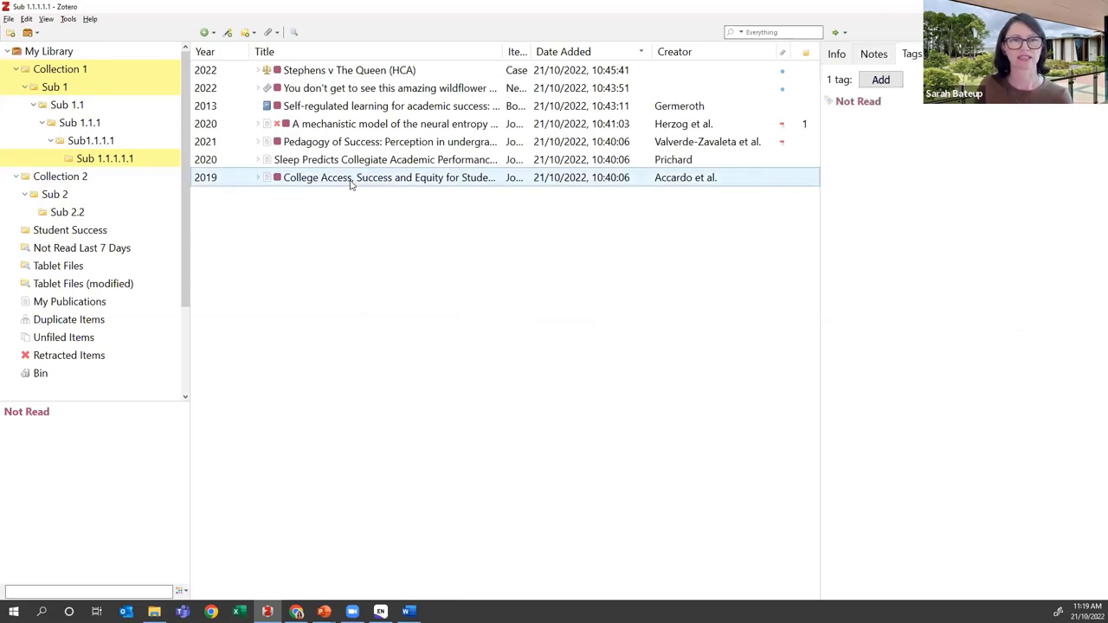
{"action": "left_click", "coordinate": [259, 177]}
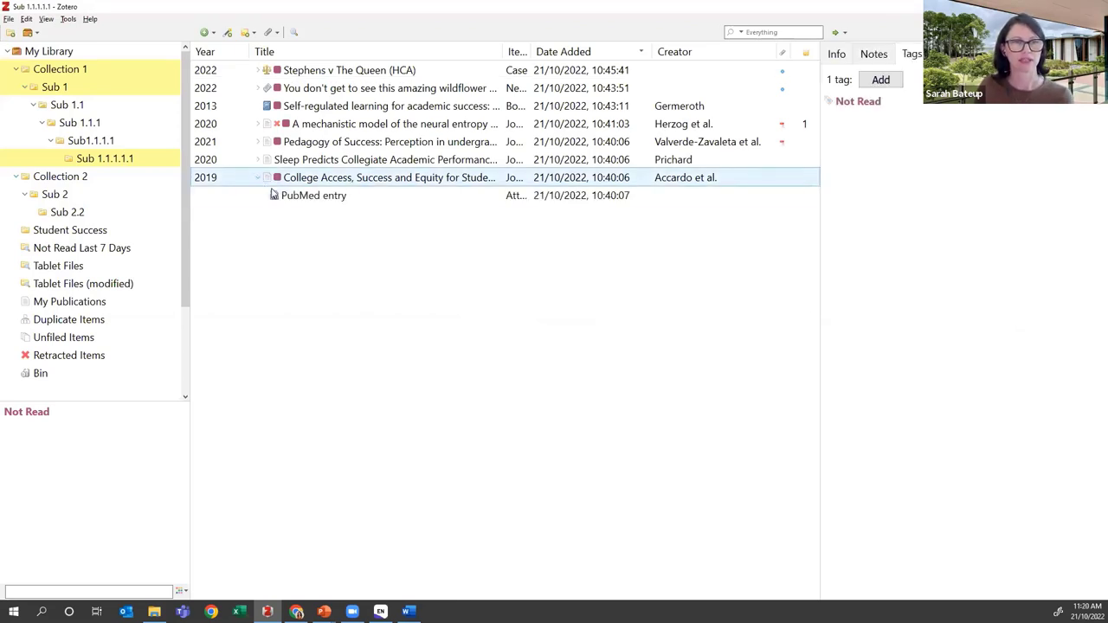
{"action": "left_click", "coordinate": [259, 143]}
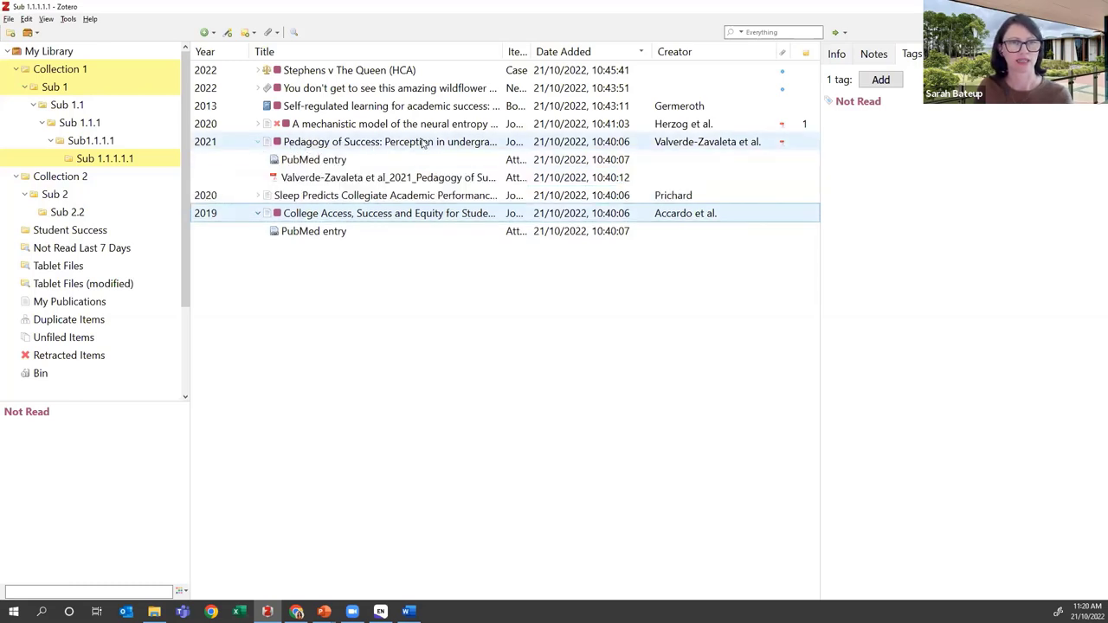
{"action": "left_click", "coordinate": [305, 164]}
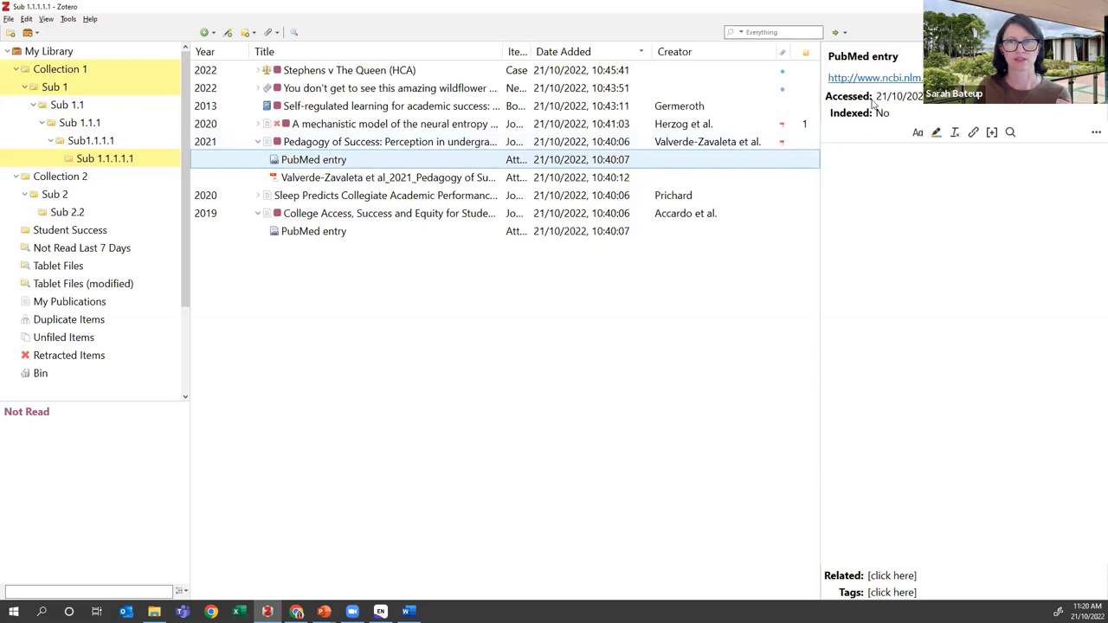
{"action": "right_click", "coordinate": [290, 159]}
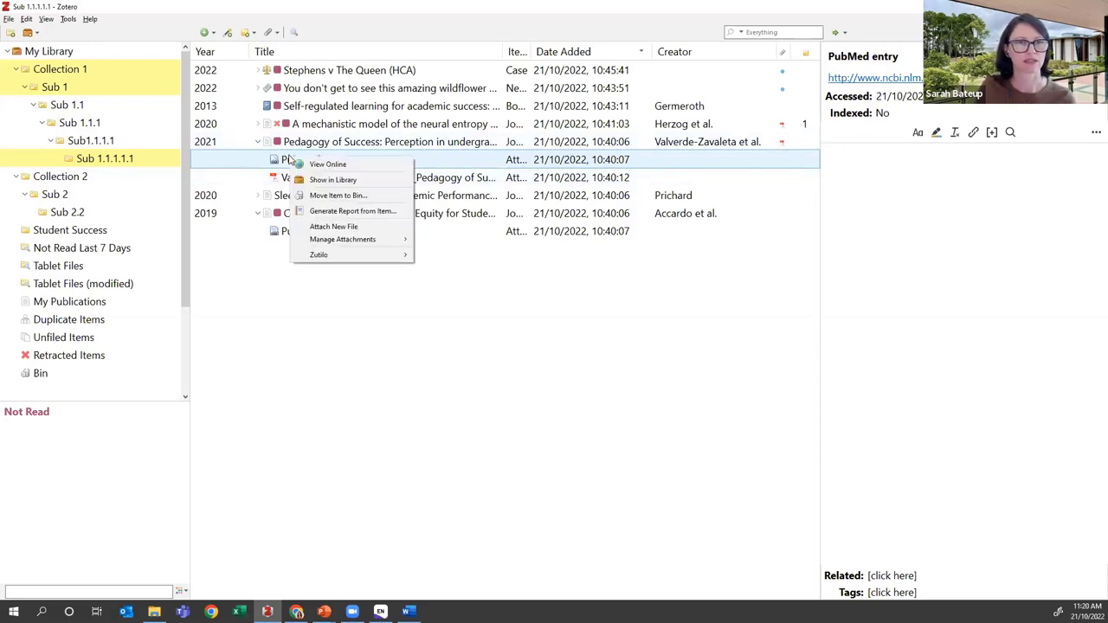
{"action": "left_click", "coordinate": [308, 196]}
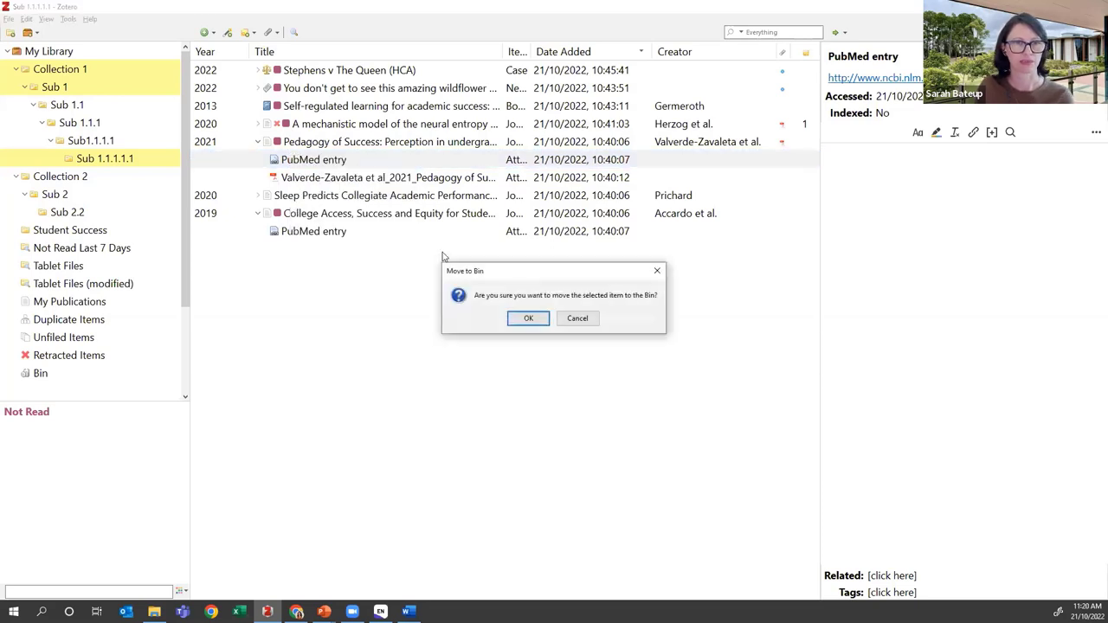
{"action": "left_click", "coordinate": [528, 319]}
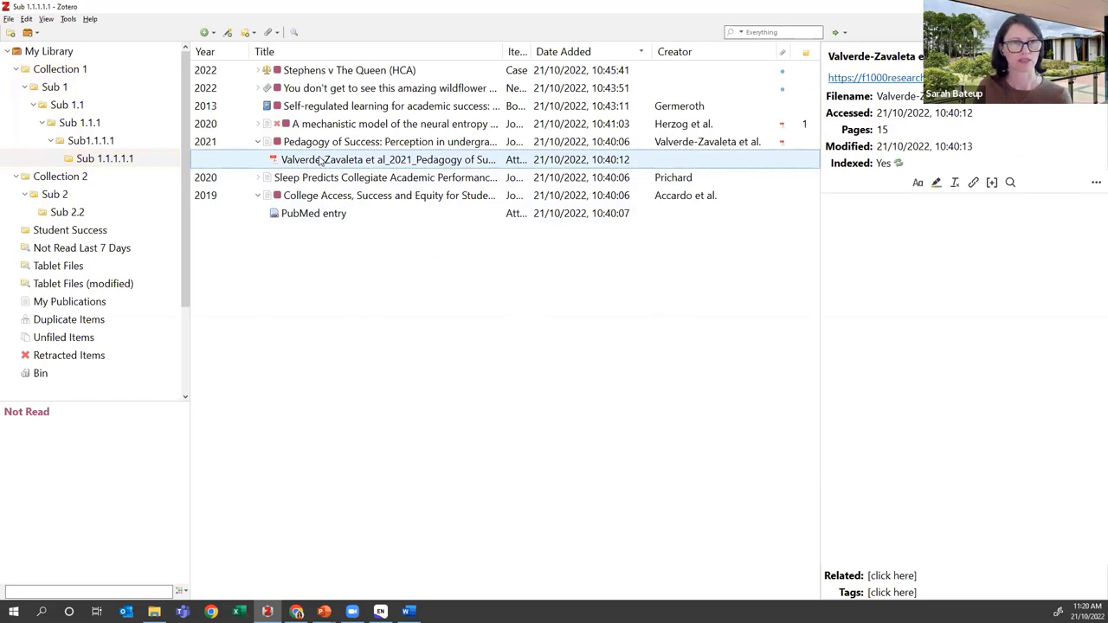
Open the "Pedagogy of Success" PDF in the built-in reader and view its tags, related items and notes
{"action": "double_click", "coordinate": [320, 162]}
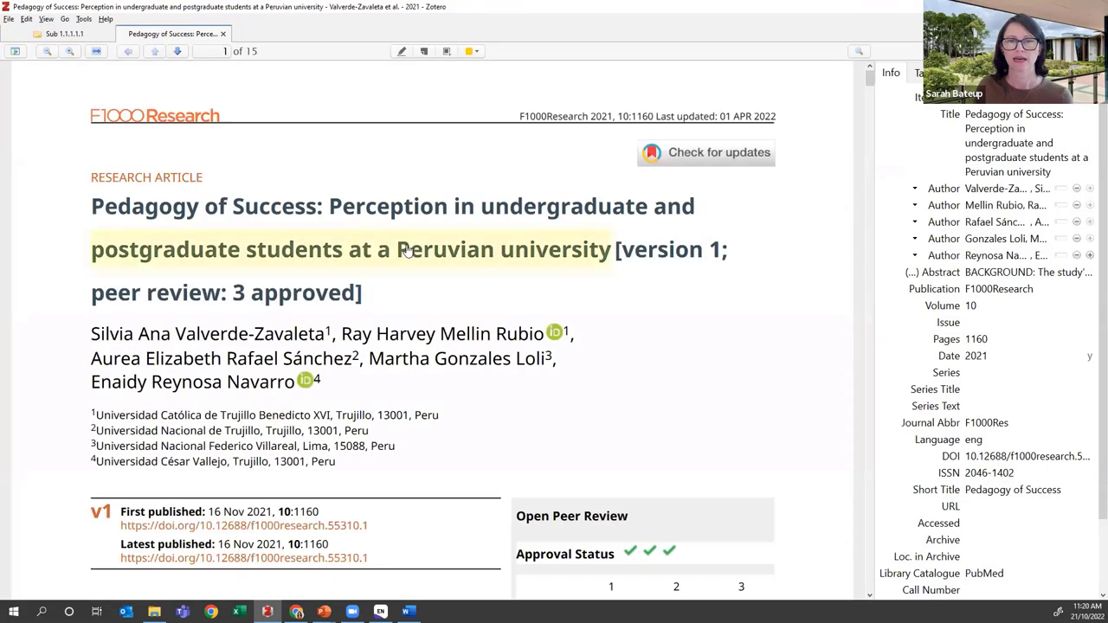
{"action": "left_click", "coordinate": [919, 73]}
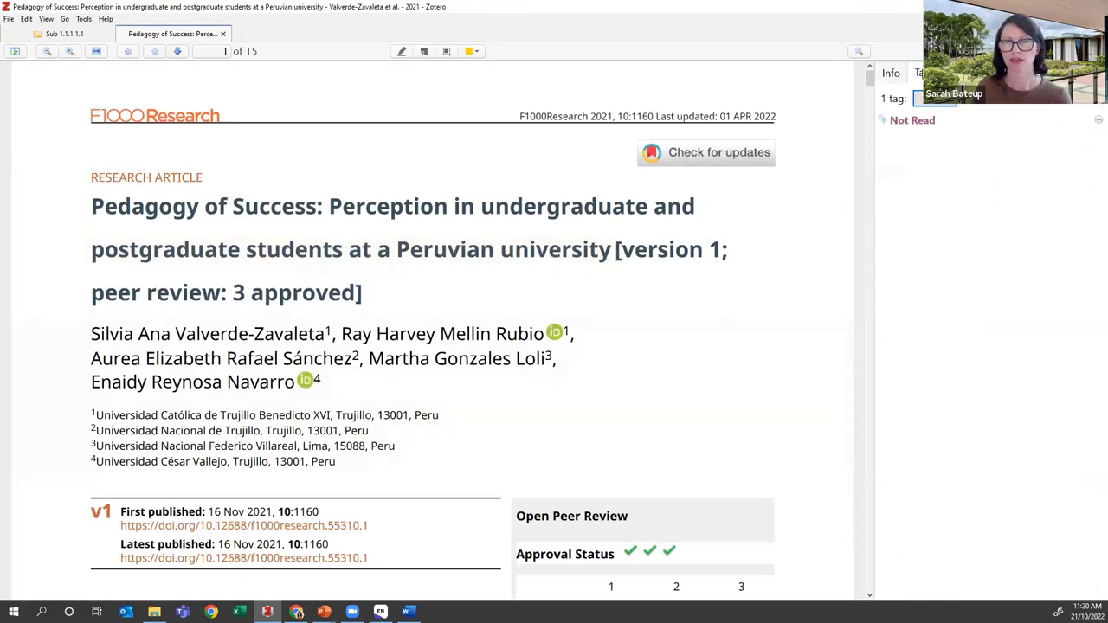
{"action": "left_click", "coordinate": [956, 73]}
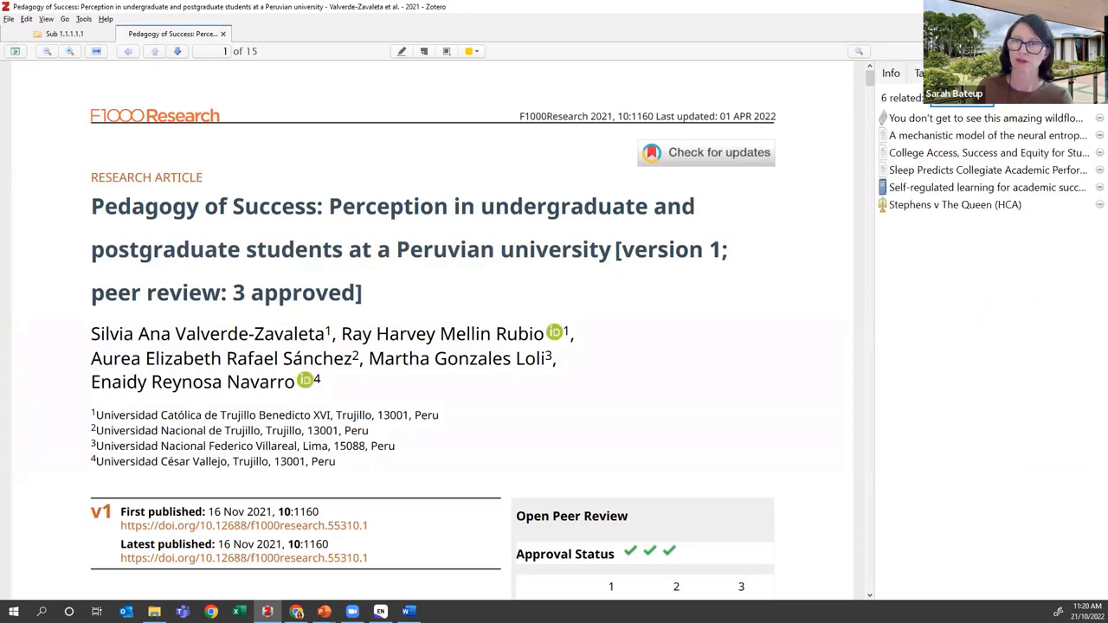
{"action": "left_click", "coordinate": [1092, 51]}
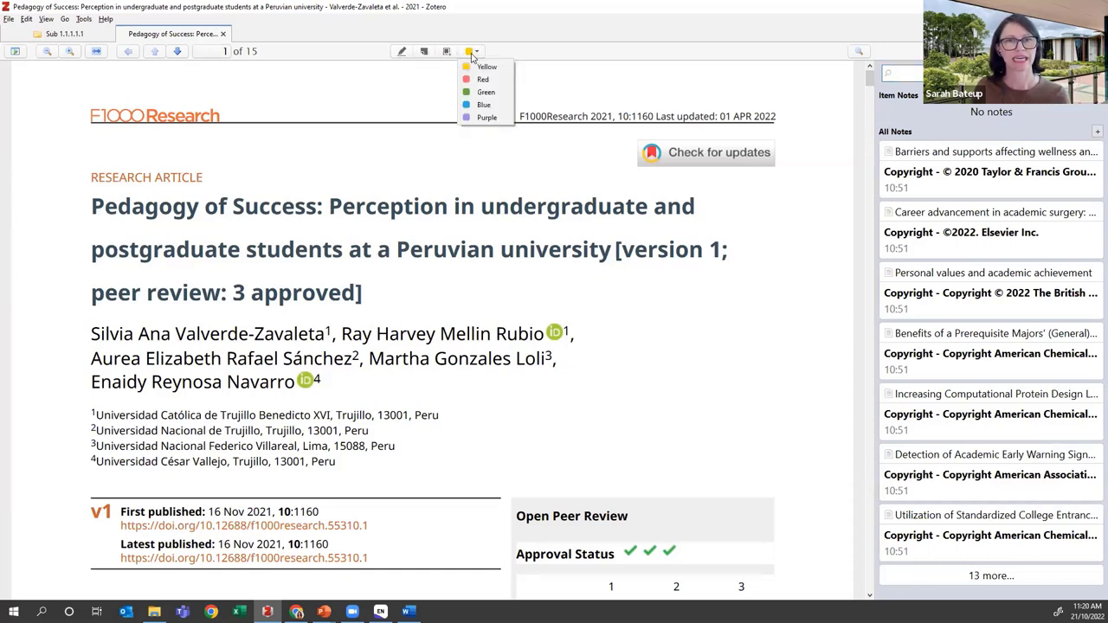
Highlight the first paragraph of the Introduction on page 3 of the PDF in purple
{"action": "left_click", "coordinate": [473, 52]}
{"action": "left_click", "coordinate": [381, 127]}
{"action": "scroll", "coordinate": [373, 178], "scroll_direction": "down", "scroll_amount": 10}
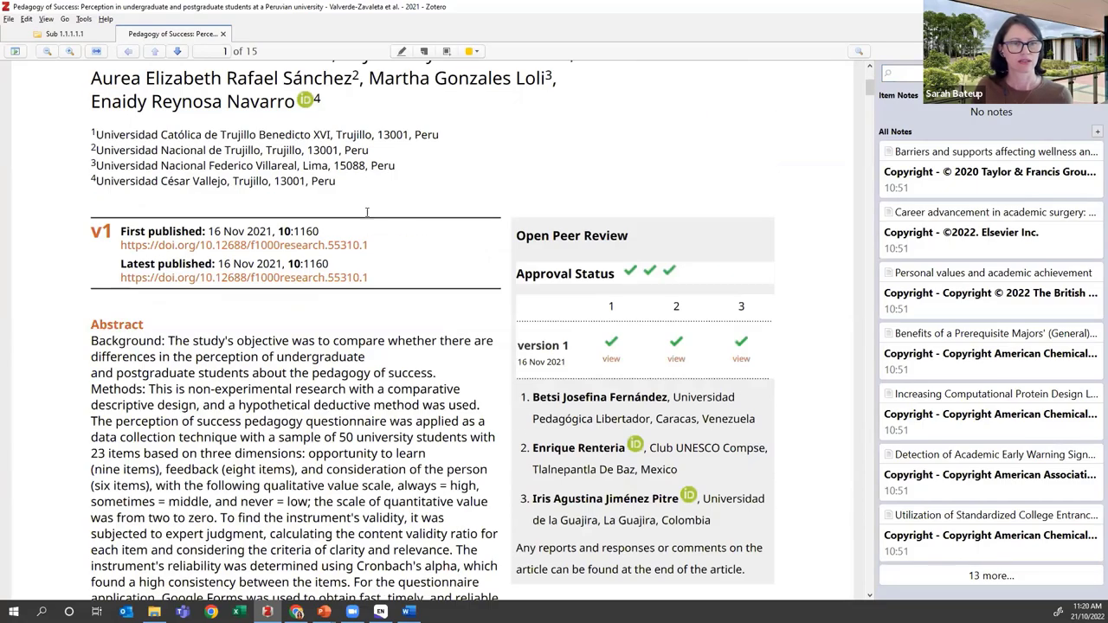
{"action": "scroll", "coordinate": [365, 217], "scroll_direction": "down", "scroll_amount": 15}
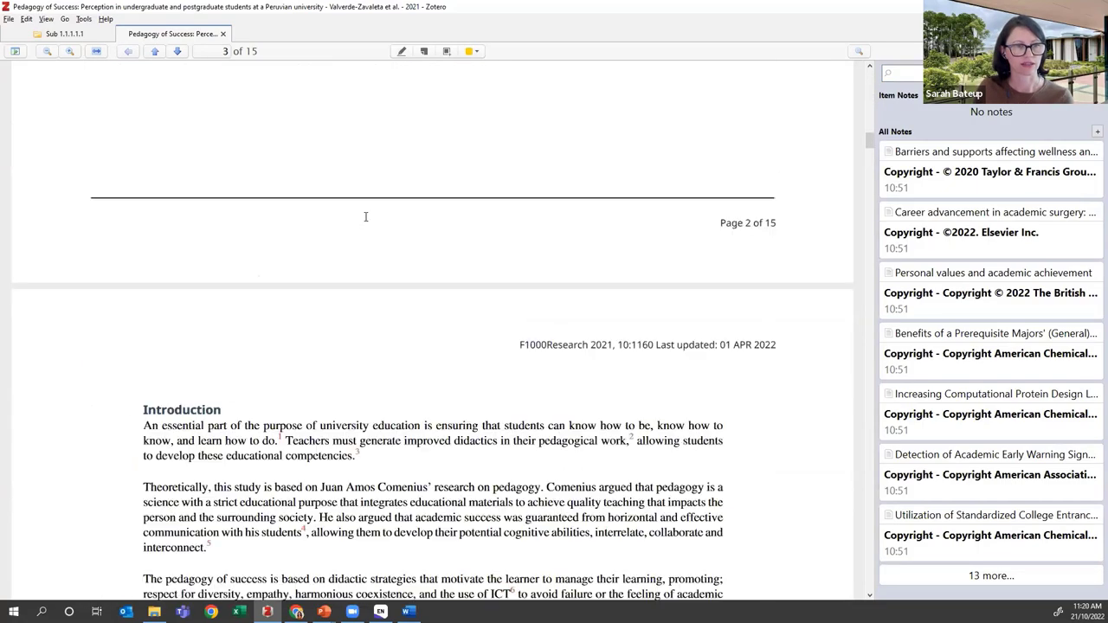
{"action": "scroll", "coordinate": [319, 218], "scroll_direction": "up", "scroll_amount": 4}
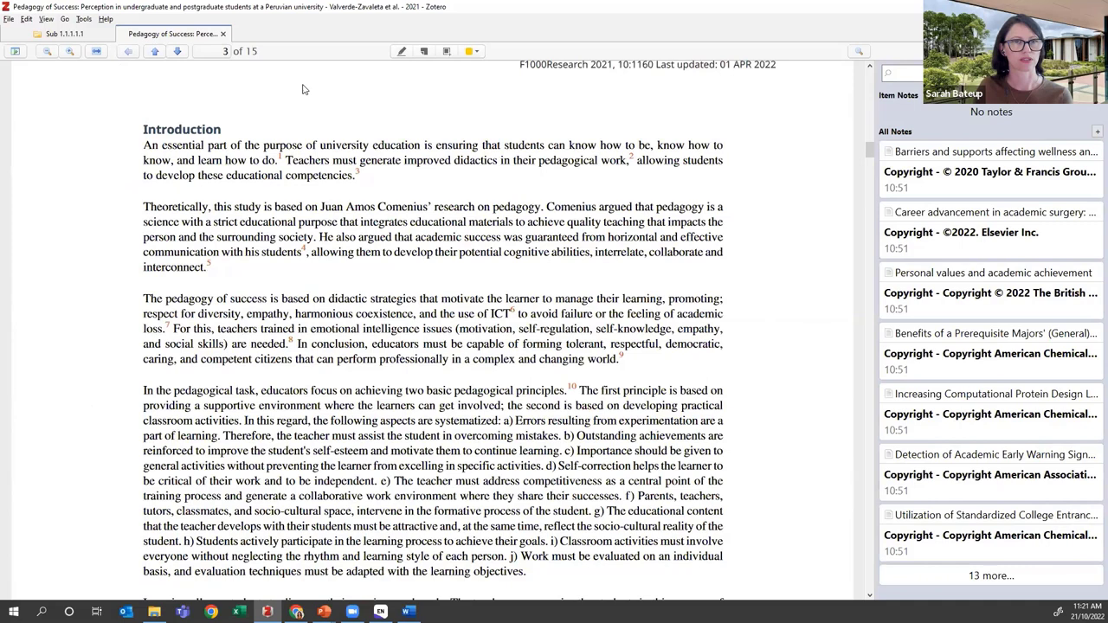
{"action": "left_click", "coordinate": [401, 51]}
{"action": "left_click", "coordinate": [476, 52]}
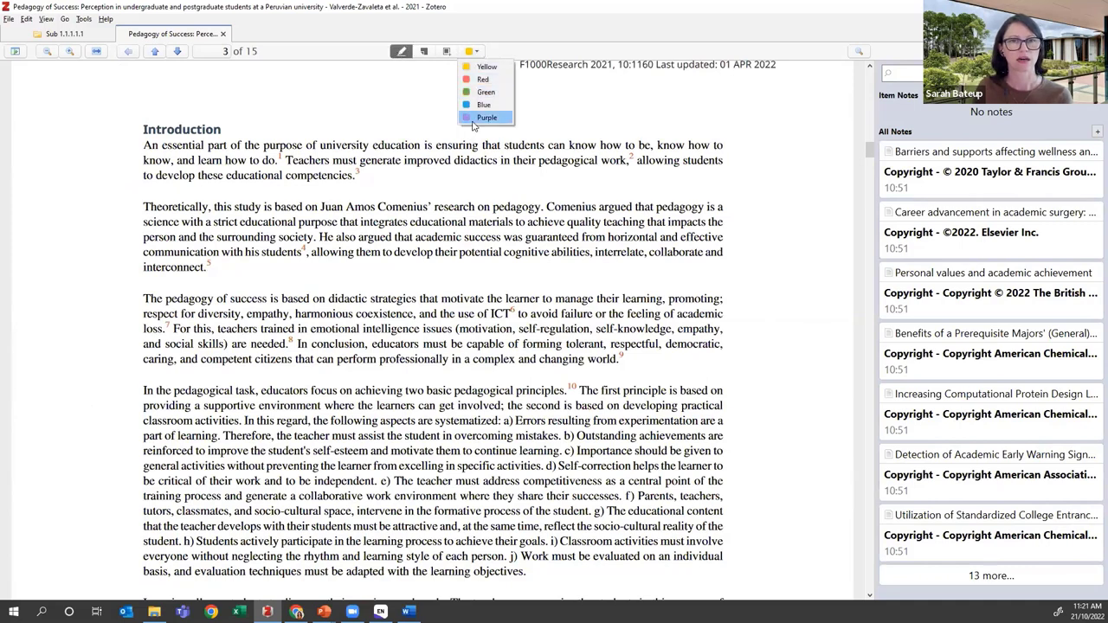
{"action": "left_click", "coordinate": [485, 118]}
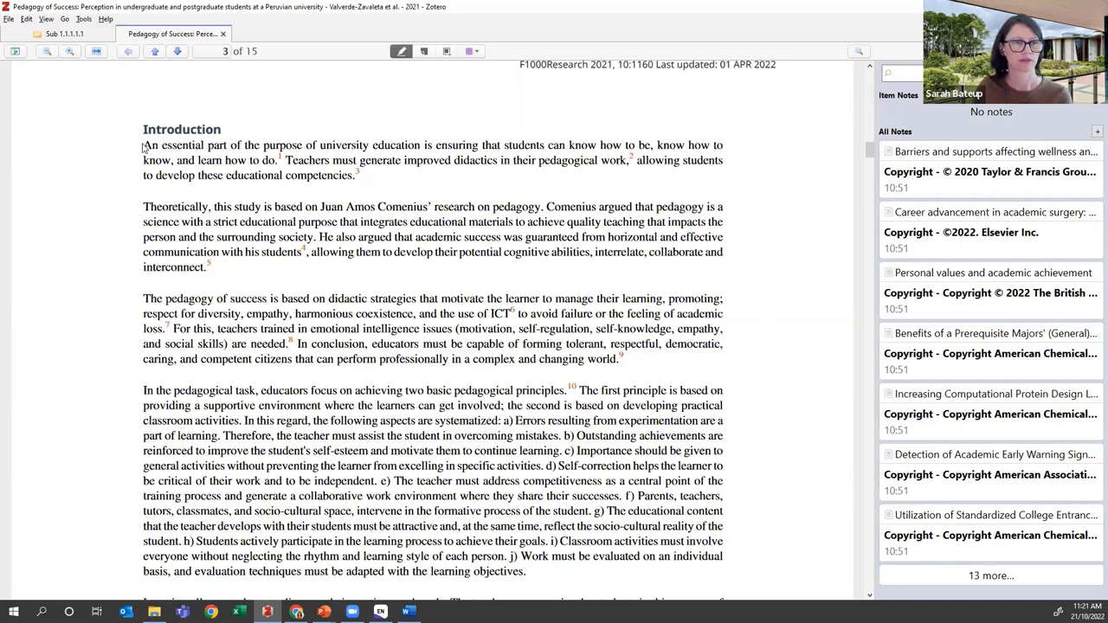
{"action": "left_click_drag", "start_coordinate": [143, 145], "coordinate": [364, 179]}
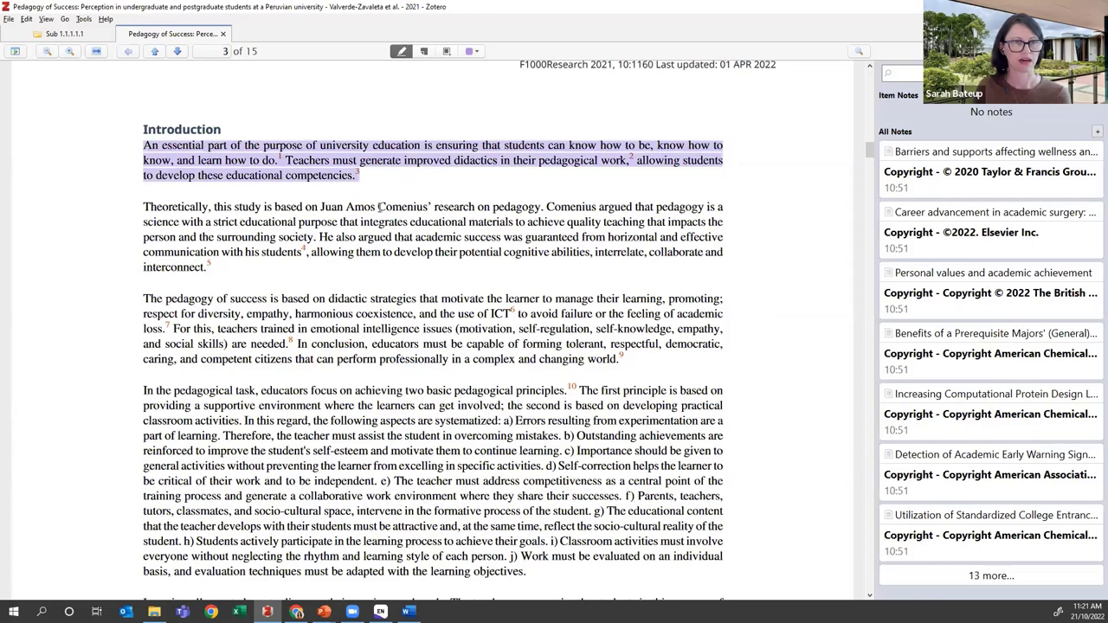
Place a purple sticky note at the Methods heading on page 4 with the comment "Use for methods."
{"action": "scroll", "coordinate": [240, 338], "scroll_direction": "down", "scroll_amount": 3}
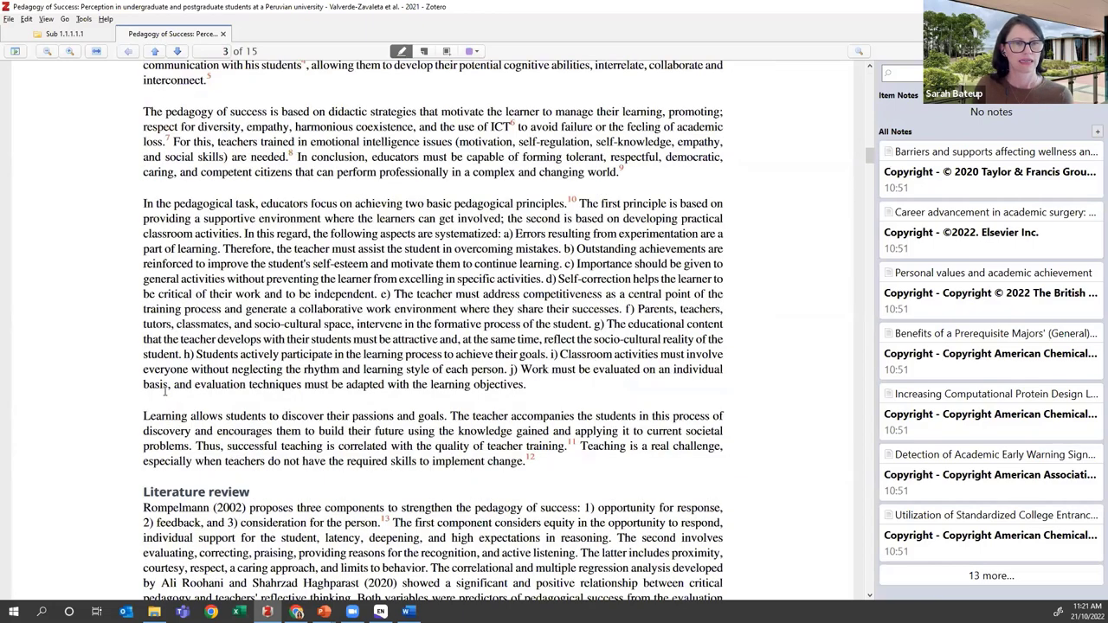
{"action": "scroll", "coordinate": [164, 391], "scroll_direction": "down", "scroll_amount": 9}
{"action": "scroll", "coordinate": [164, 391], "scroll_direction": "down", "scroll_amount": 8}
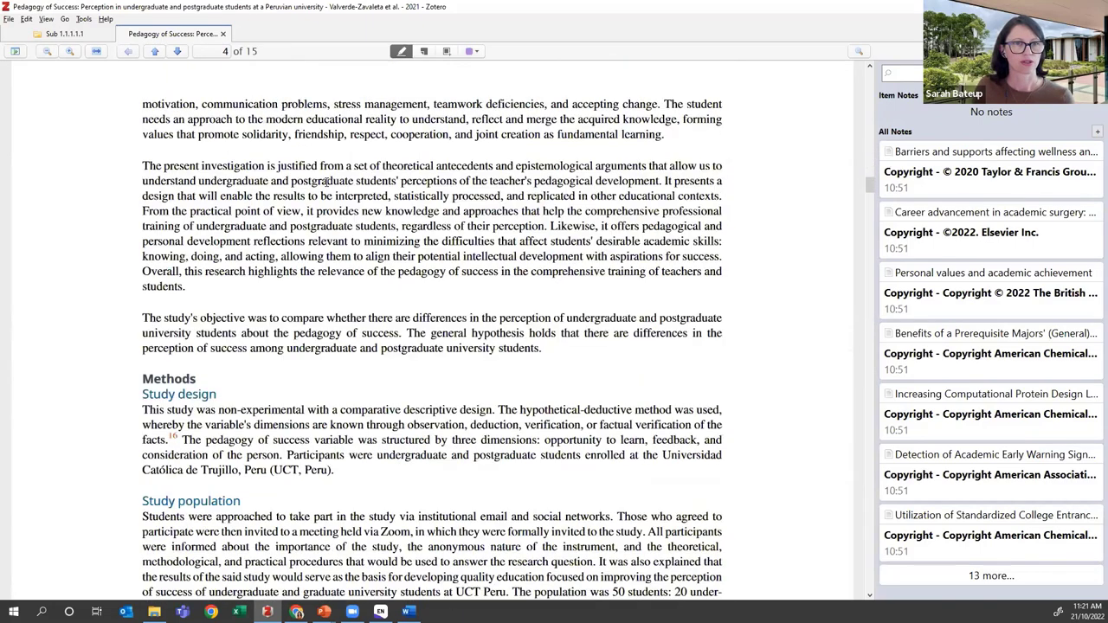
{"action": "left_click", "coordinate": [420, 54]}
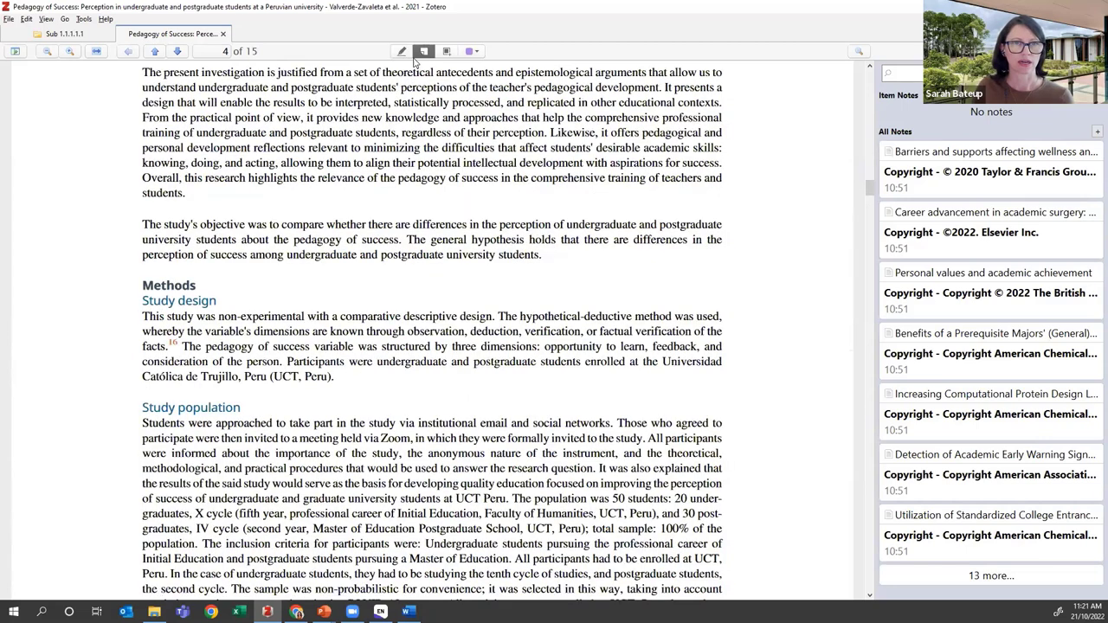
{"action": "left_click", "coordinate": [146, 289]}
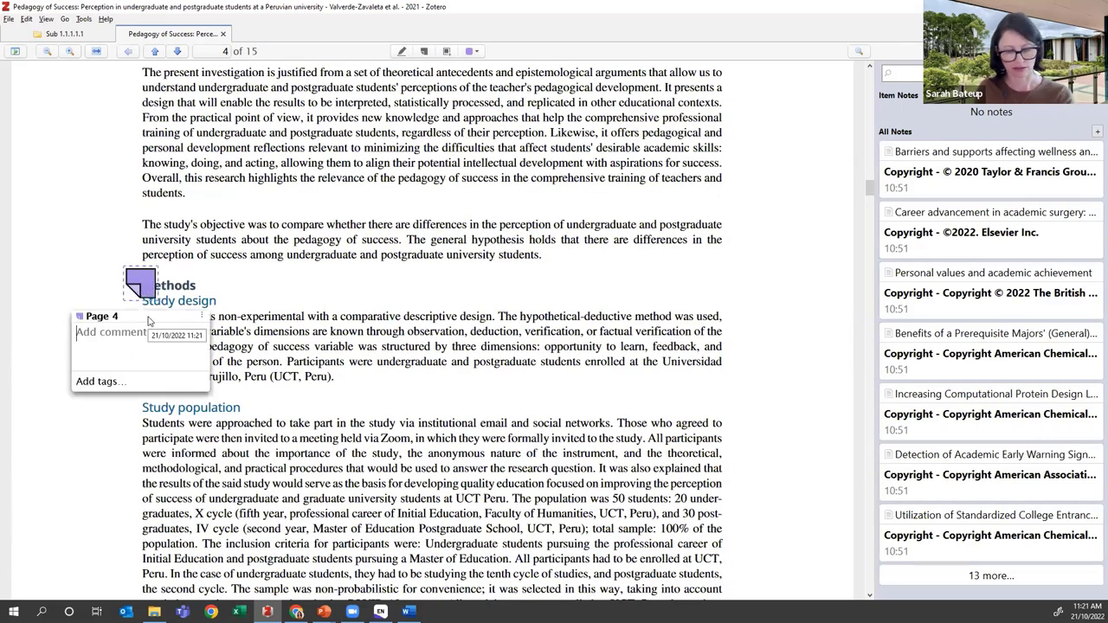
{"action": "type", "text": "Ua"}
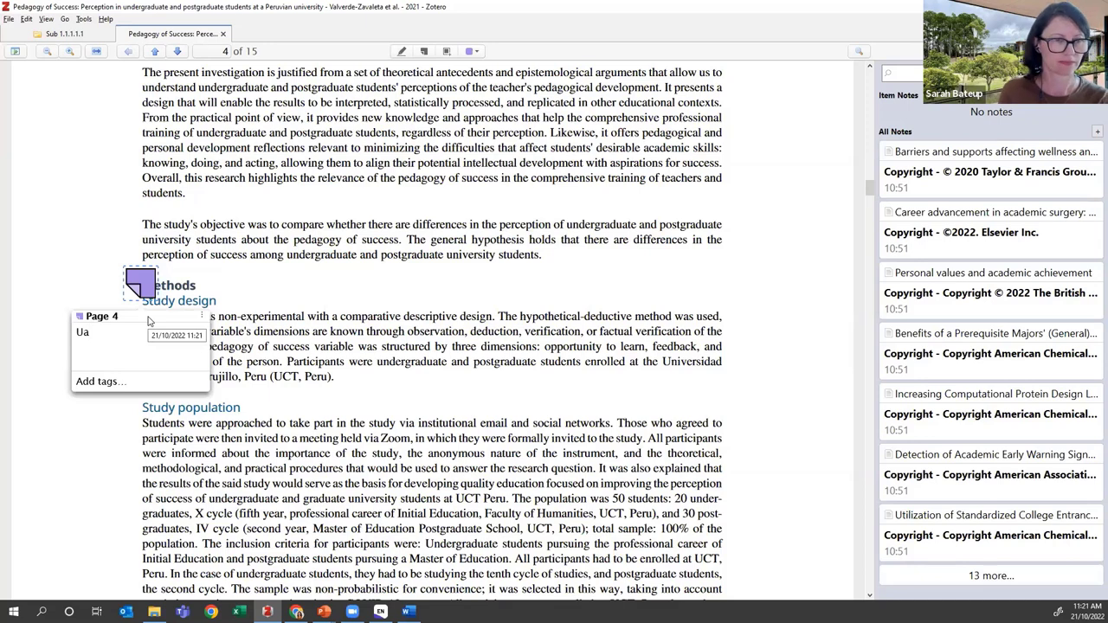
{"action": "key", "text": "BackSpace"}
{"action": "type", "text": "se for meth"}
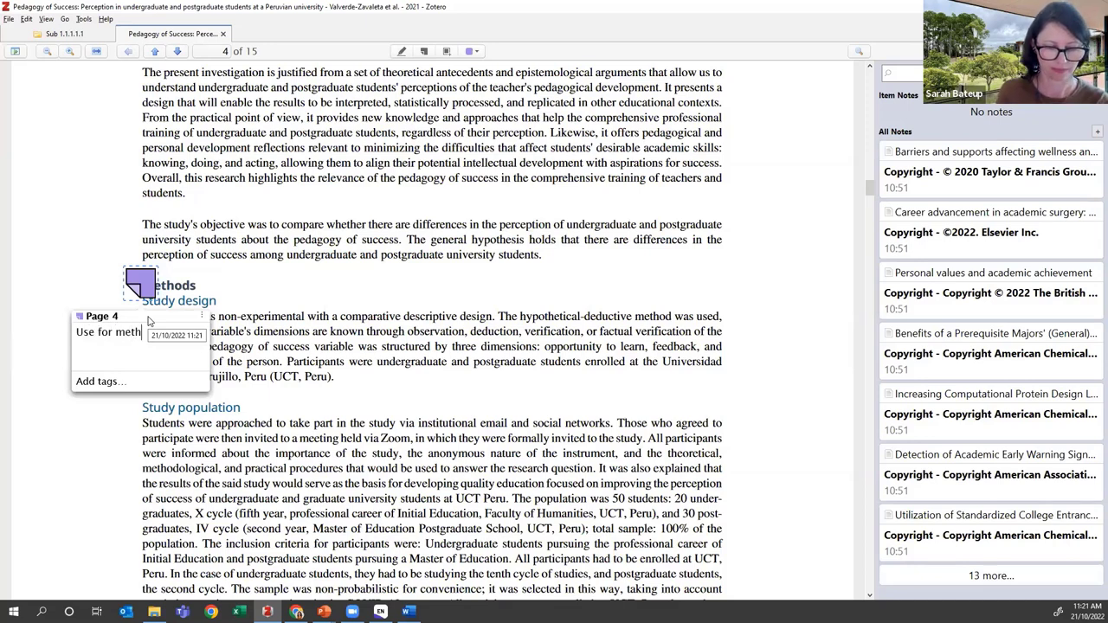
{"action": "type", "text": "ods."}
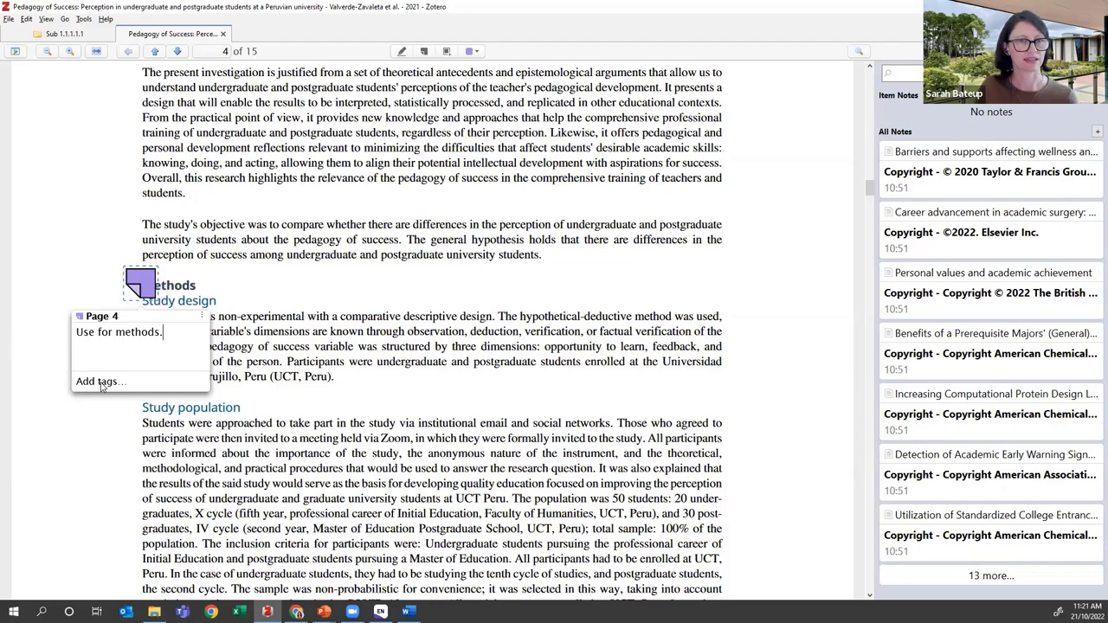
{"action": "left_click", "coordinate": [298, 390]}
Capture Table 1 on page 5 of the PDF, including its title, as an image area annotation
{"action": "scroll", "coordinate": [298, 389], "scroll_direction": "down", "scroll_amount": 5}
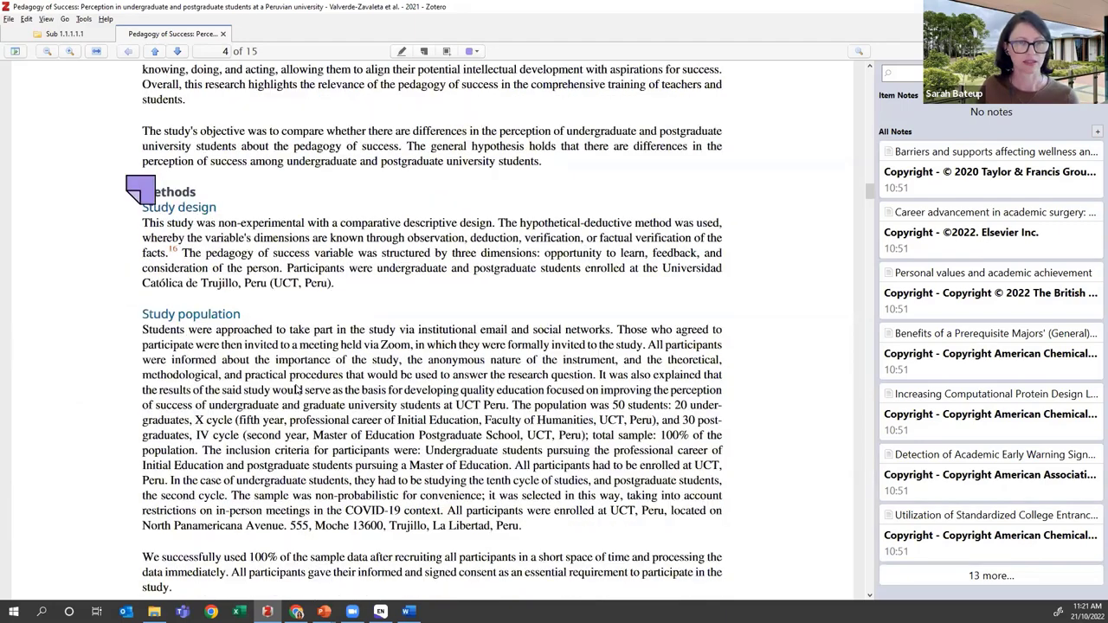
{"action": "scroll", "coordinate": [298, 389], "scroll_direction": "down", "scroll_amount": 12}
{"action": "scroll", "coordinate": [371, 291], "scroll_direction": "up", "scroll_amount": 3}
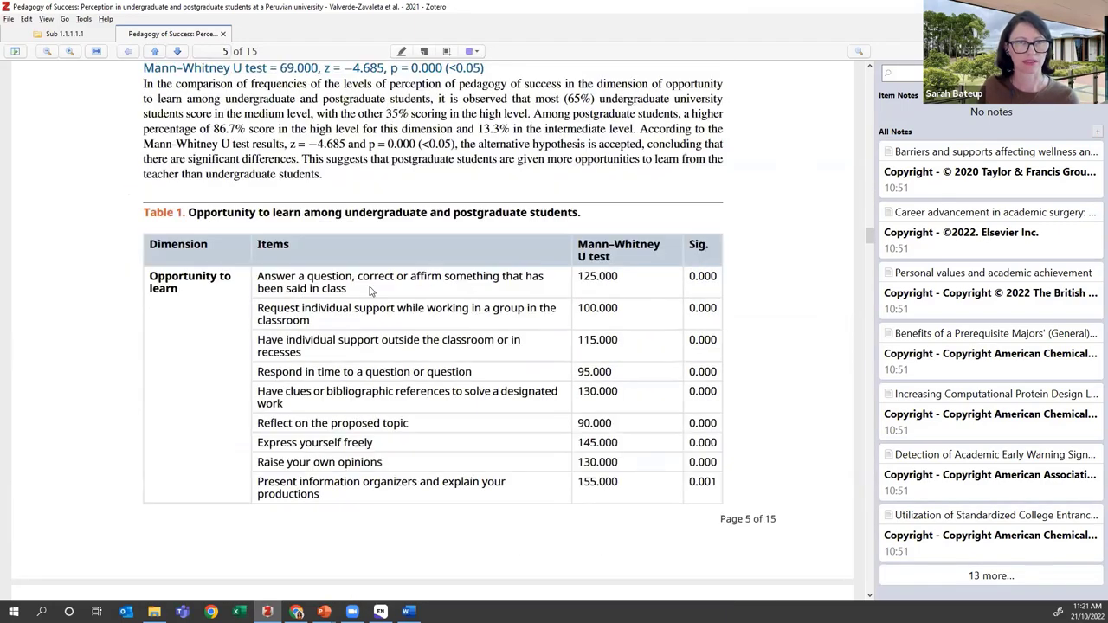
{"action": "left_click", "coordinate": [446, 52]}
{"action": "left_click_drag", "start_coordinate": [111, 198], "coordinate": [757, 517]}
Add an item note from the PDF's annotations and inspect its quoted highlight and methods comment
{"action": "scroll", "coordinate": [635, 463], "scroll_direction": "down", "scroll_amount": 5}
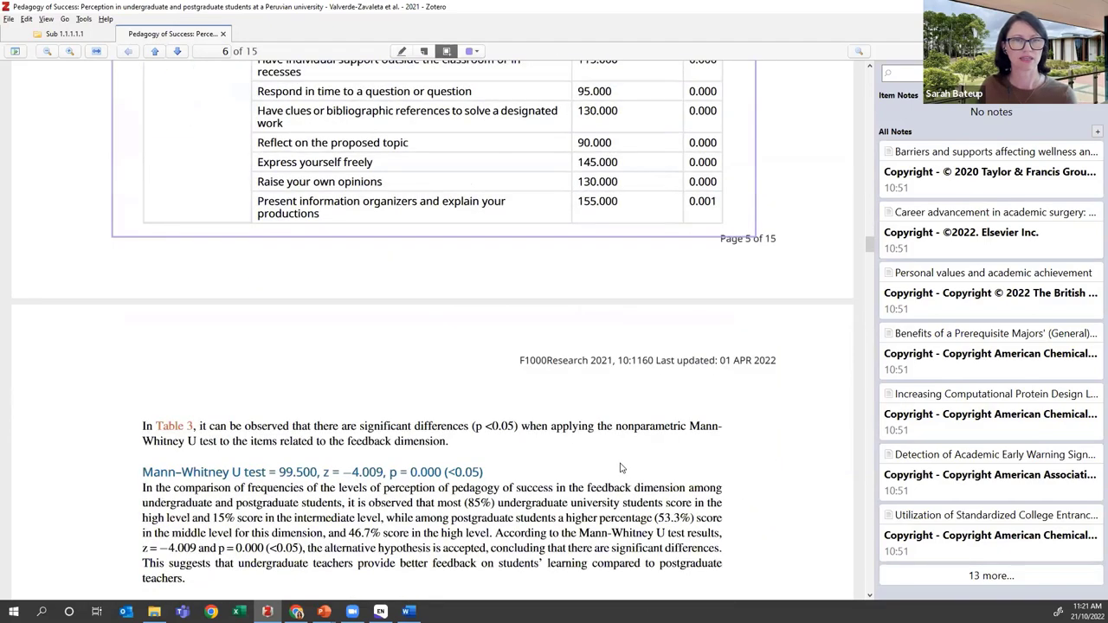
{"action": "scroll", "coordinate": [618, 465], "scroll_direction": "up", "scroll_amount": 5}
{"action": "scroll", "coordinate": [574, 410], "scroll_direction": "up", "scroll_amount": 3}
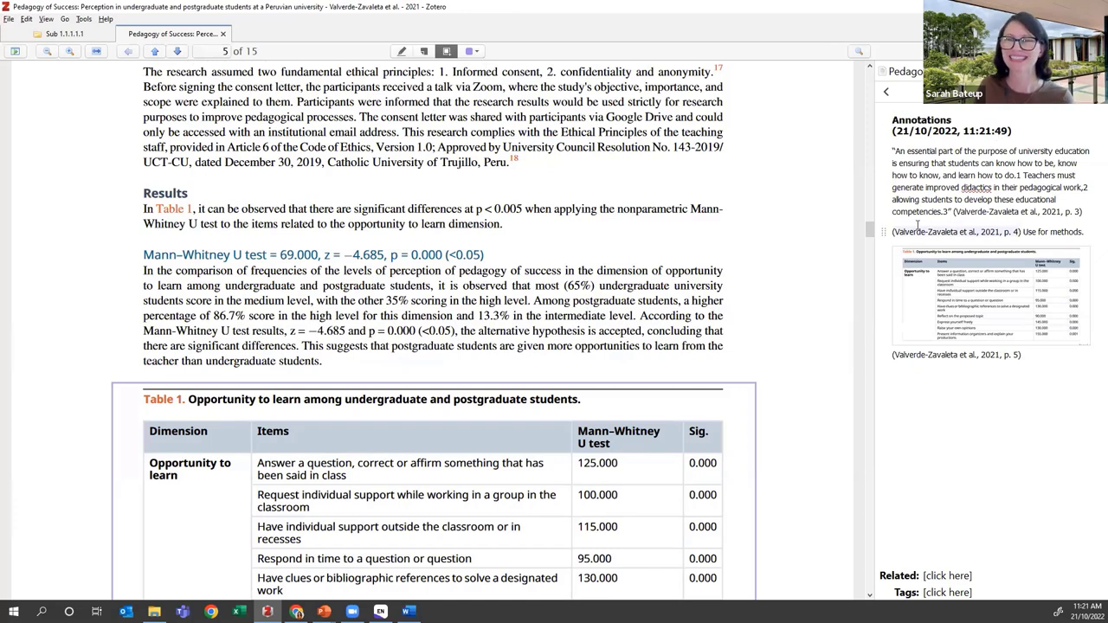
{"action": "left_click_drag", "start_coordinate": [896, 154], "coordinate": [959, 216]}
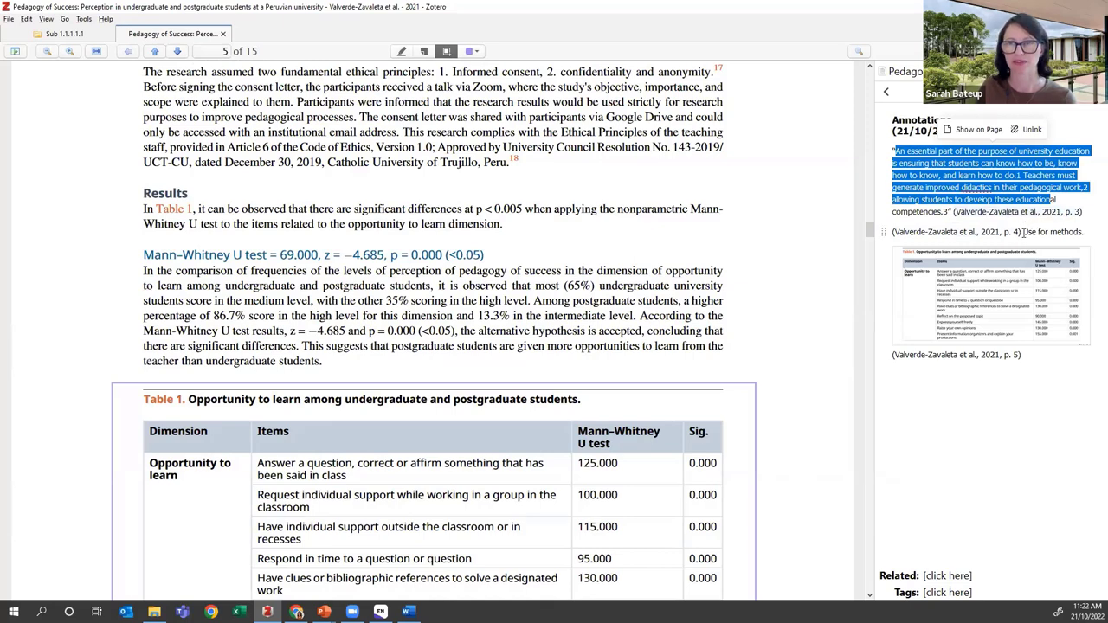
{"action": "left_click_drag", "start_coordinate": [1024, 232], "coordinate": [1082, 232]}
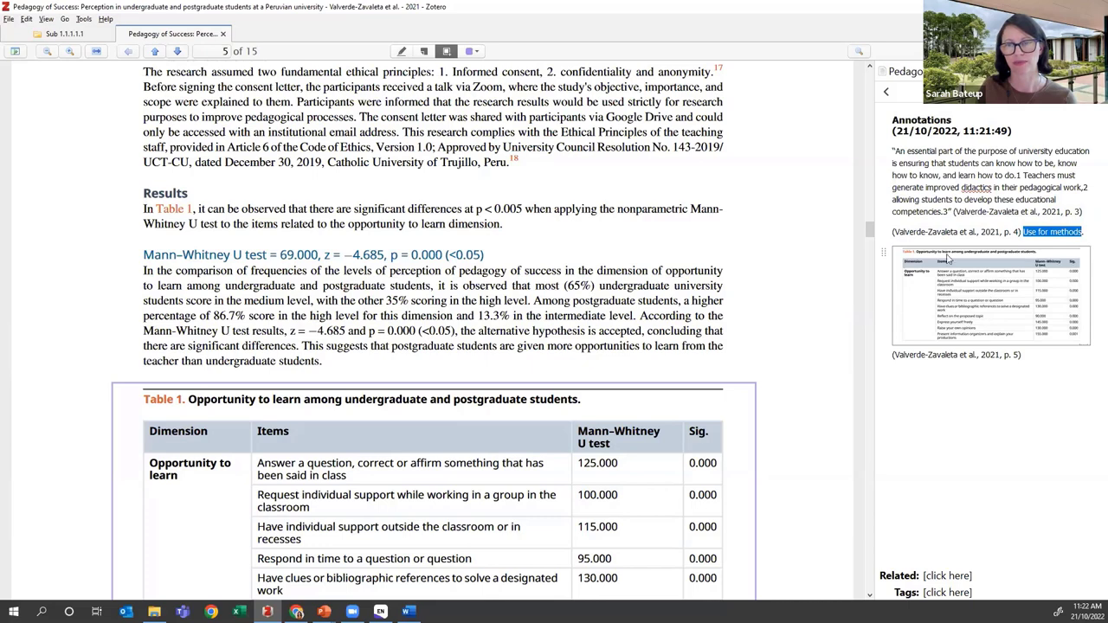
{"action": "left_click", "coordinate": [971, 429]}
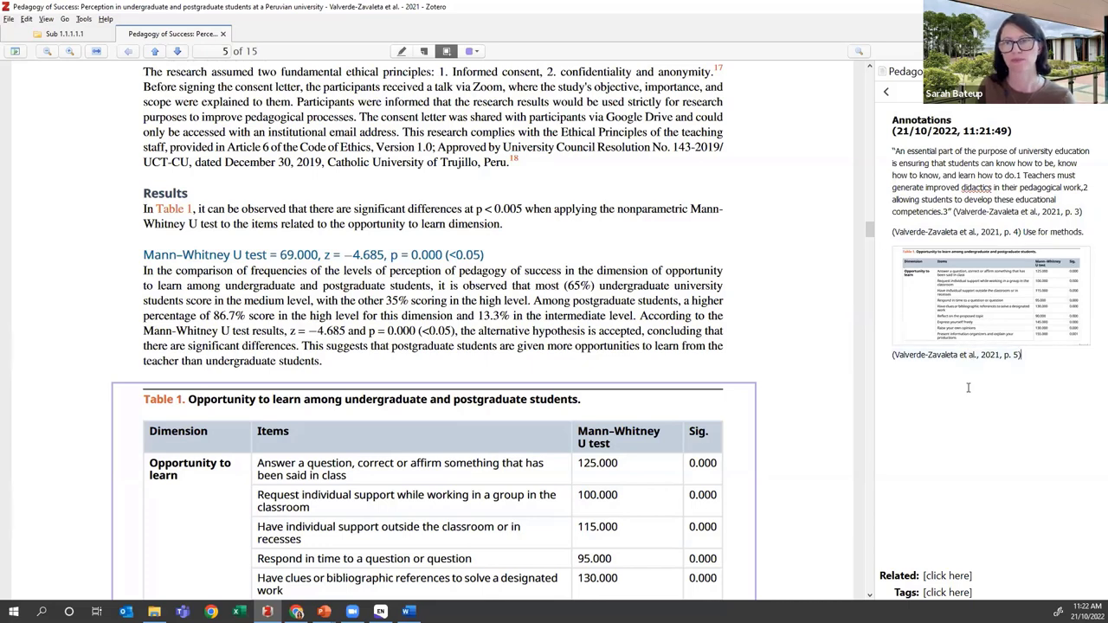
Reorder the annotations note: heading first, followed by the page 4 comment, the page 5 table image and the page 3 quotation
{"action": "left_click_drag", "start_coordinate": [885, 232], "coordinate": [891, 365]}
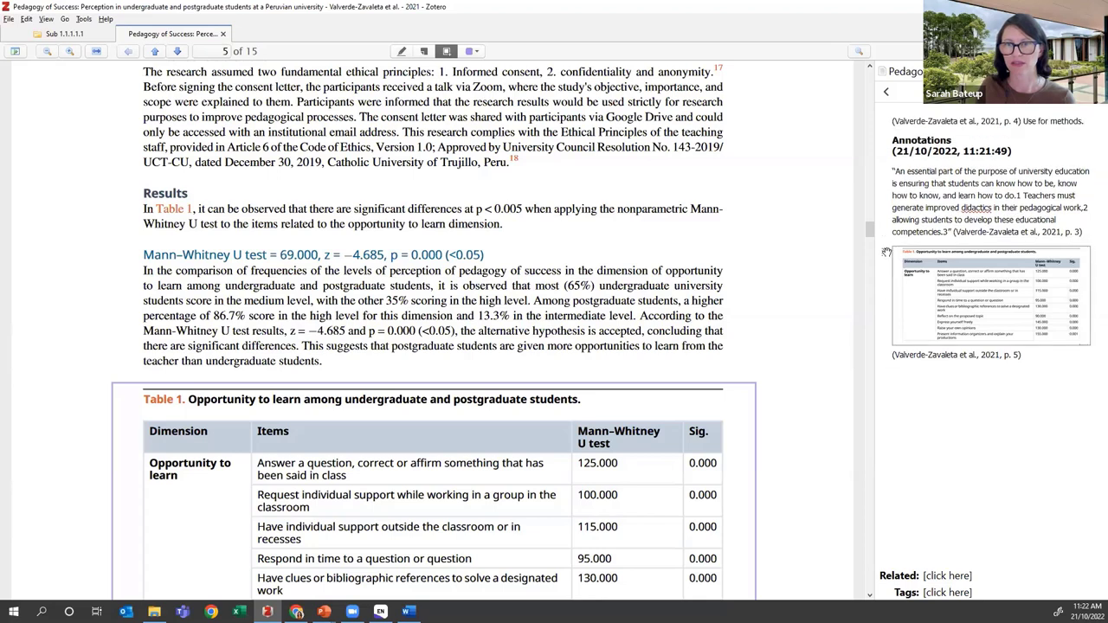
{"action": "left_click_drag", "start_coordinate": [883, 143], "coordinate": [894, 364]}
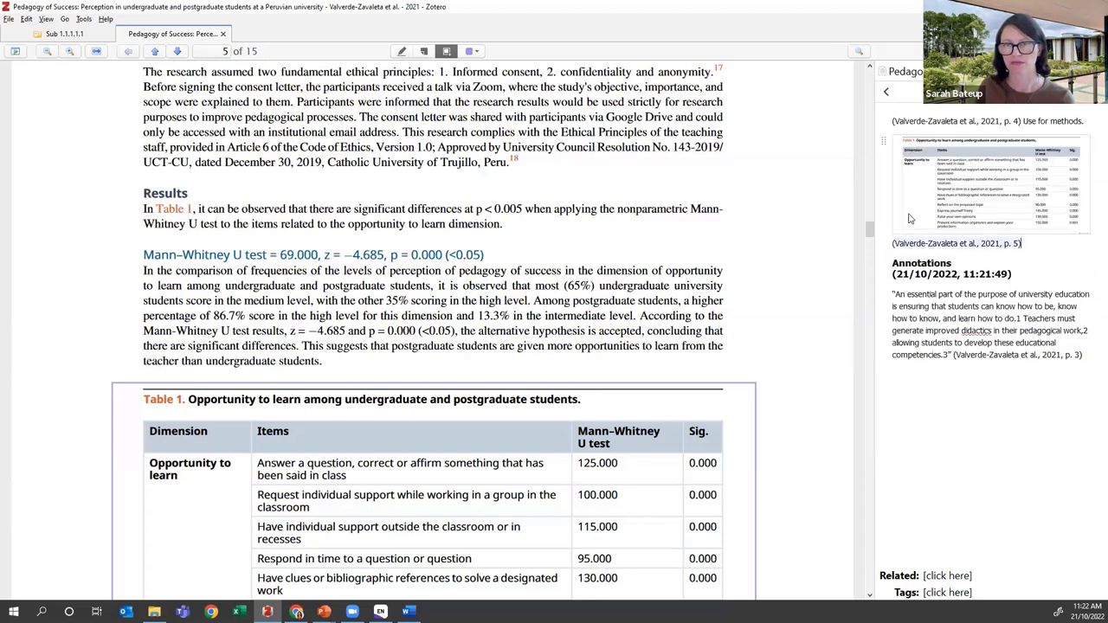
{"action": "left_click_drag", "start_coordinate": [886, 266], "coordinate": [890, 121]}
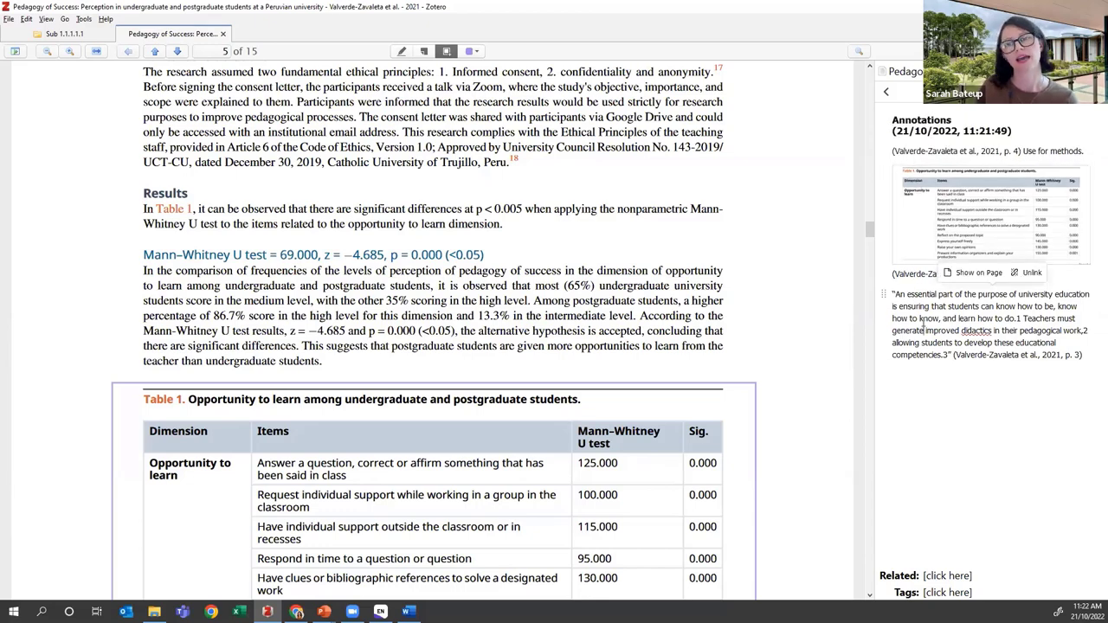
Highlight the words "An essential part of" in red in the annotations note
{"action": "left_click_drag", "start_coordinate": [894, 293], "coordinate": [962, 295]}
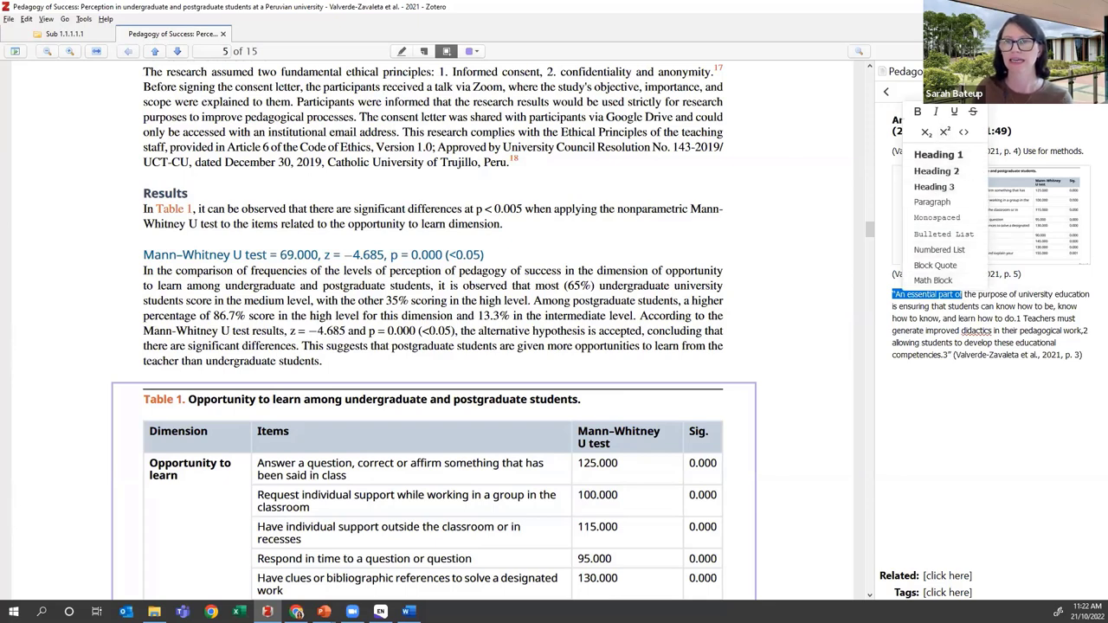
{"action": "left_click", "coordinate": [948, 307]}
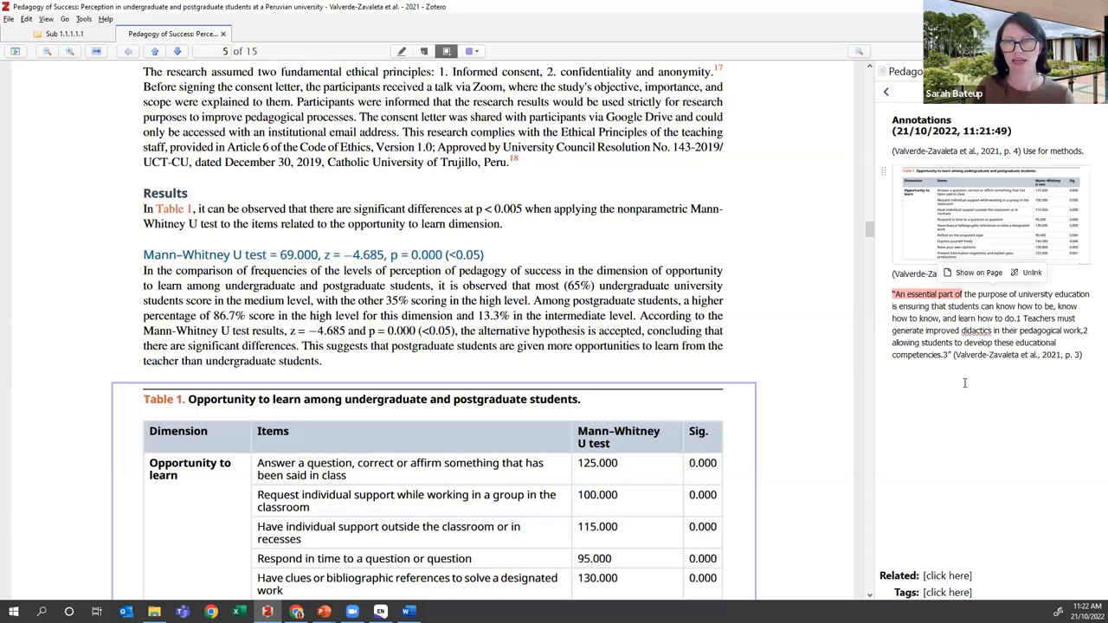
{"action": "left_click", "coordinate": [967, 423]}
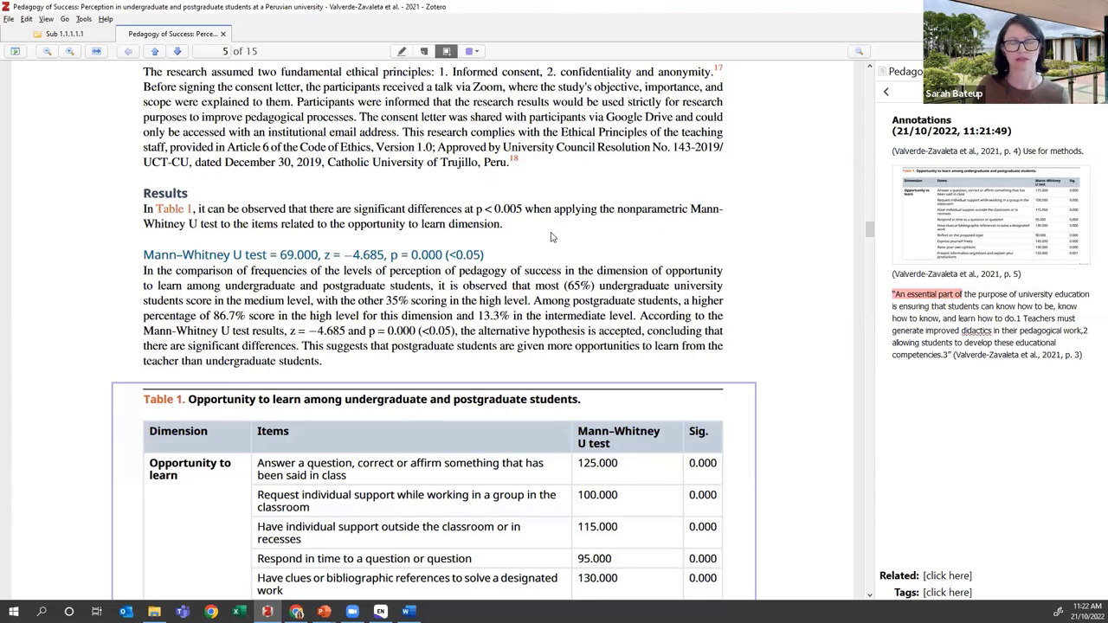
Close the PDF and add a note to the "Pedagogy of Success" item with the lines "Summary" and "This was great."
{"action": "left_click", "coordinate": [223, 34]}
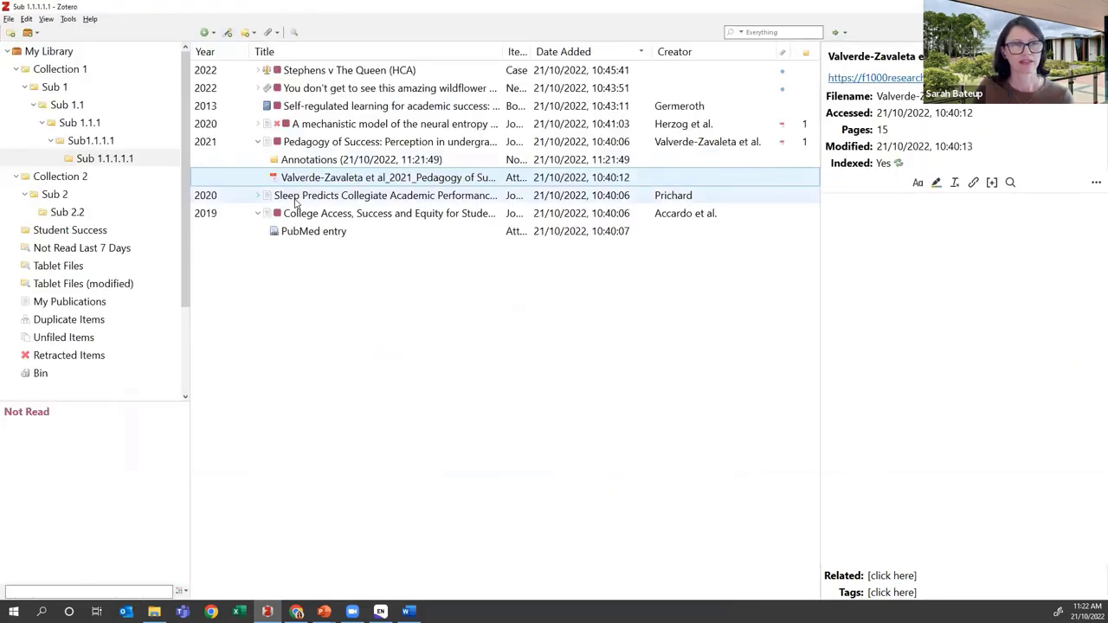
{"action": "left_click", "coordinate": [312, 143]}
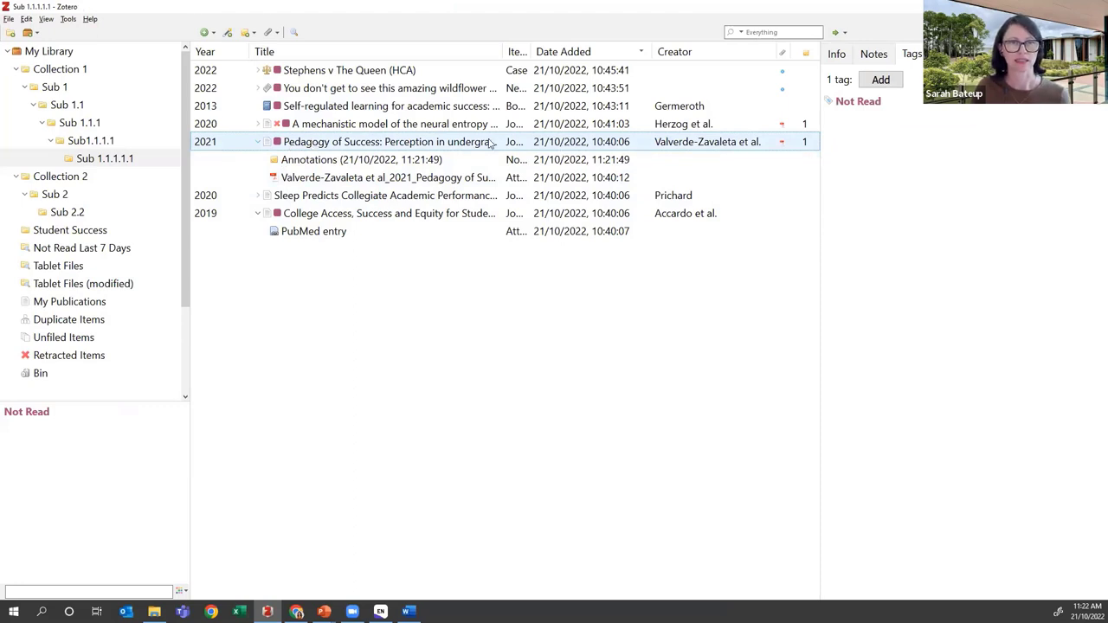
{"action": "left_click", "coordinate": [868, 56]}
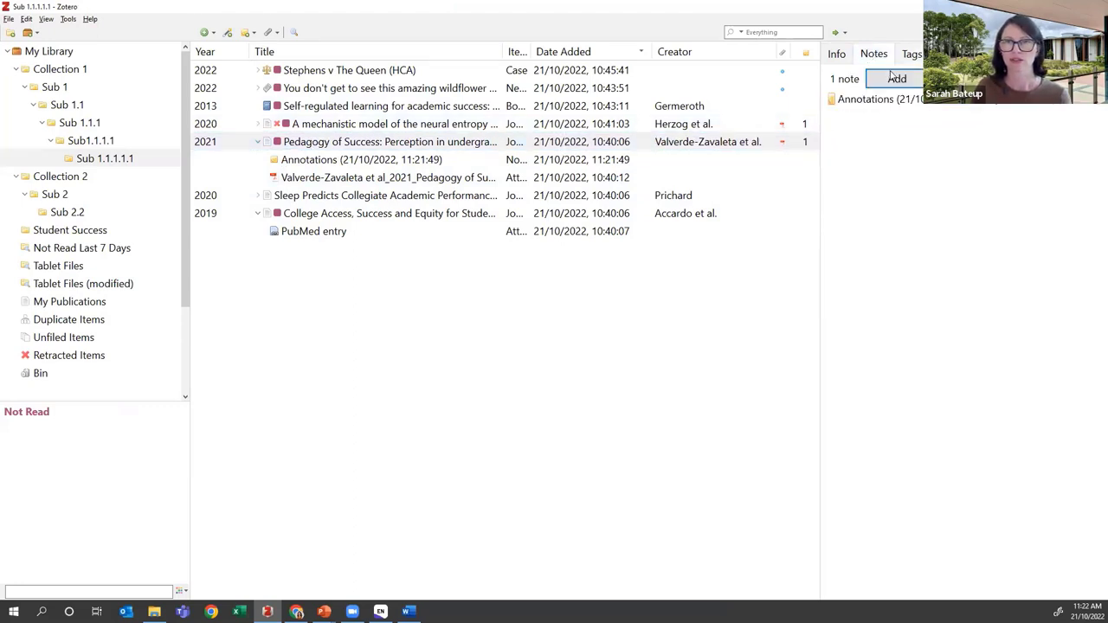
{"action": "left_click", "coordinate": [896, 80]}
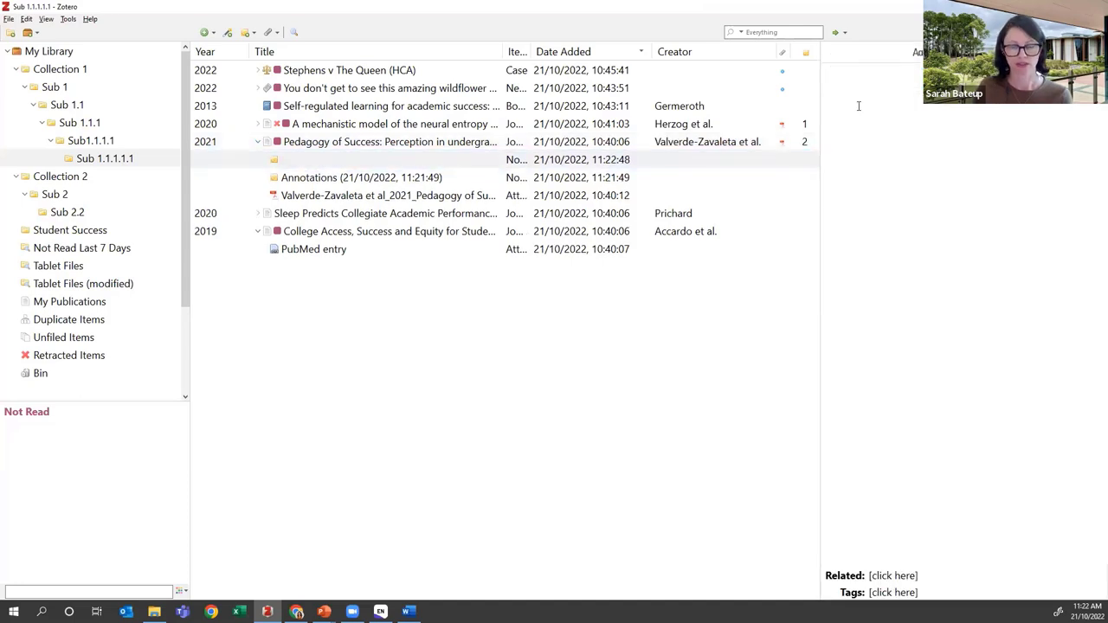
{"action": "type", "text": "Summary"}
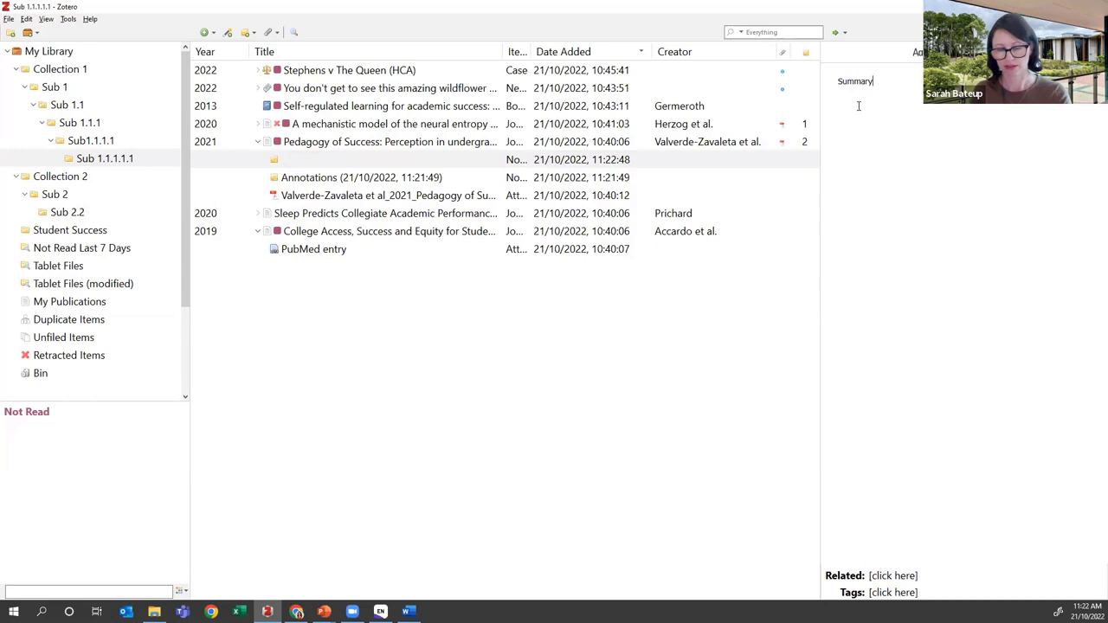
{"action": "key", "text": "Return"}
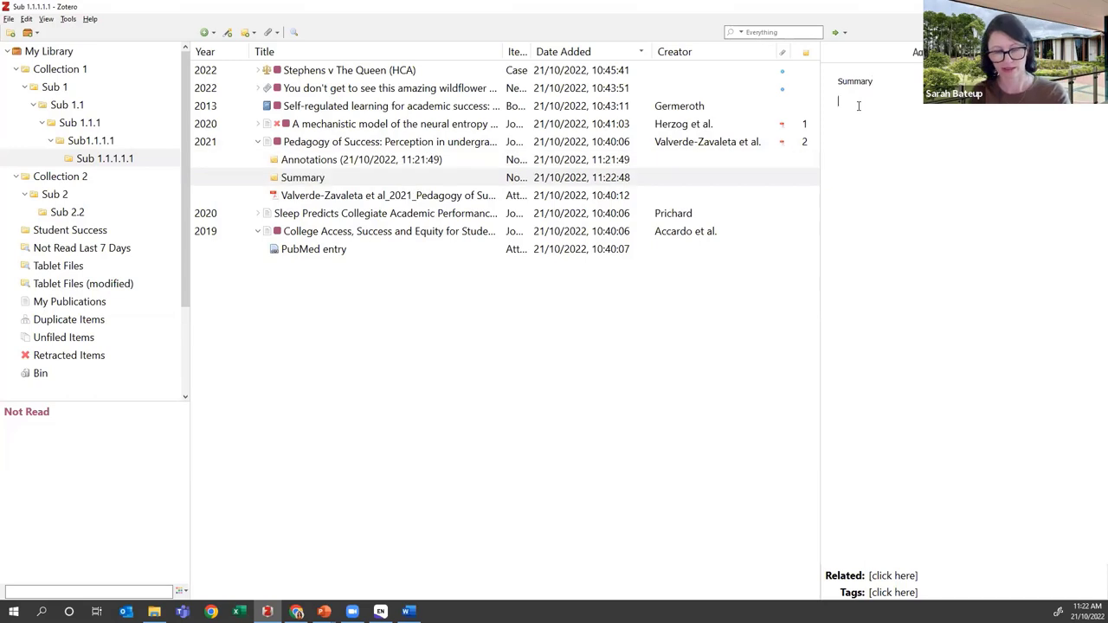
{"action": "type", "text": "This"}
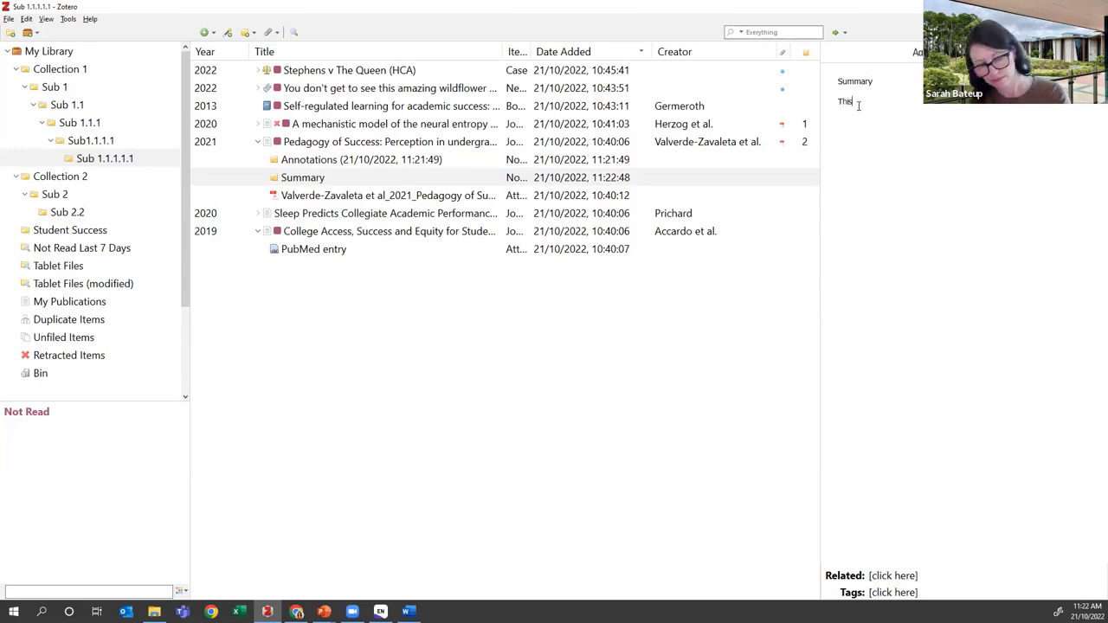
{"action": "type", "text": " was great."}
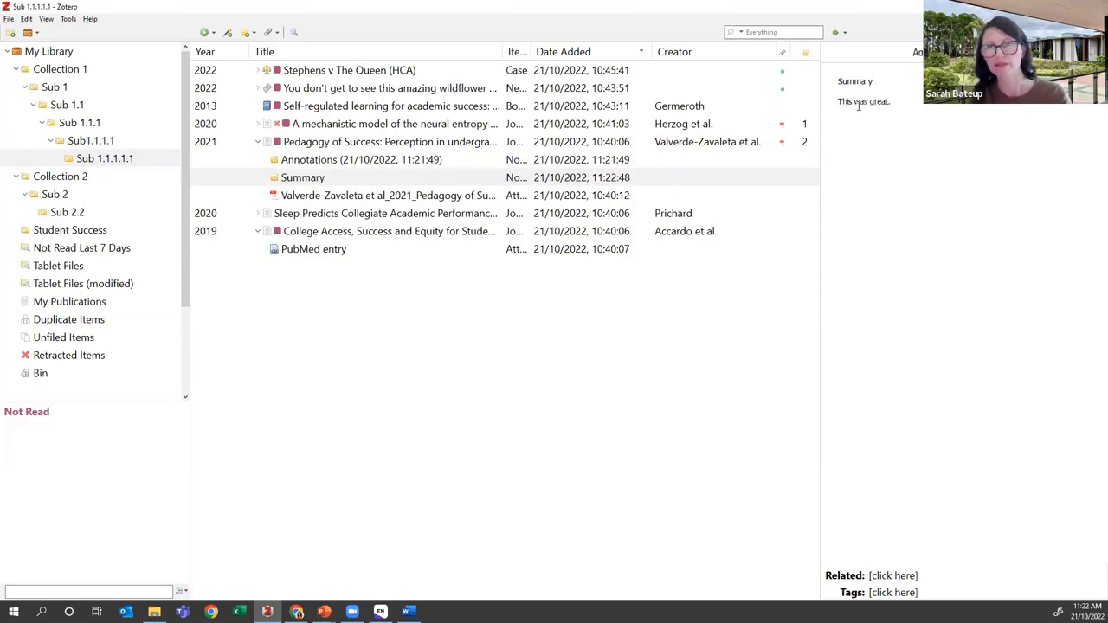
Format the "Summary" line of the new note as a heading
{"action": "left_click_drag", "start_coordinate": [883, 84], "coordinate": [831, 82]}
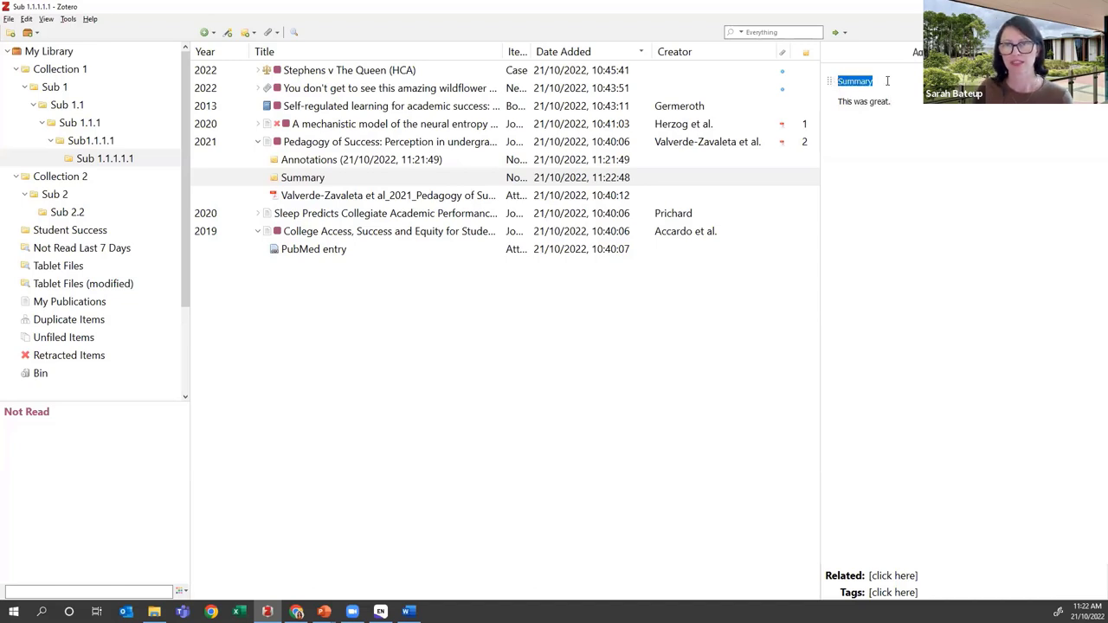
{"action": "left_click", "coordinate": [918, 52]}
{"action": "left_click", "coordinate": [910, 114]}
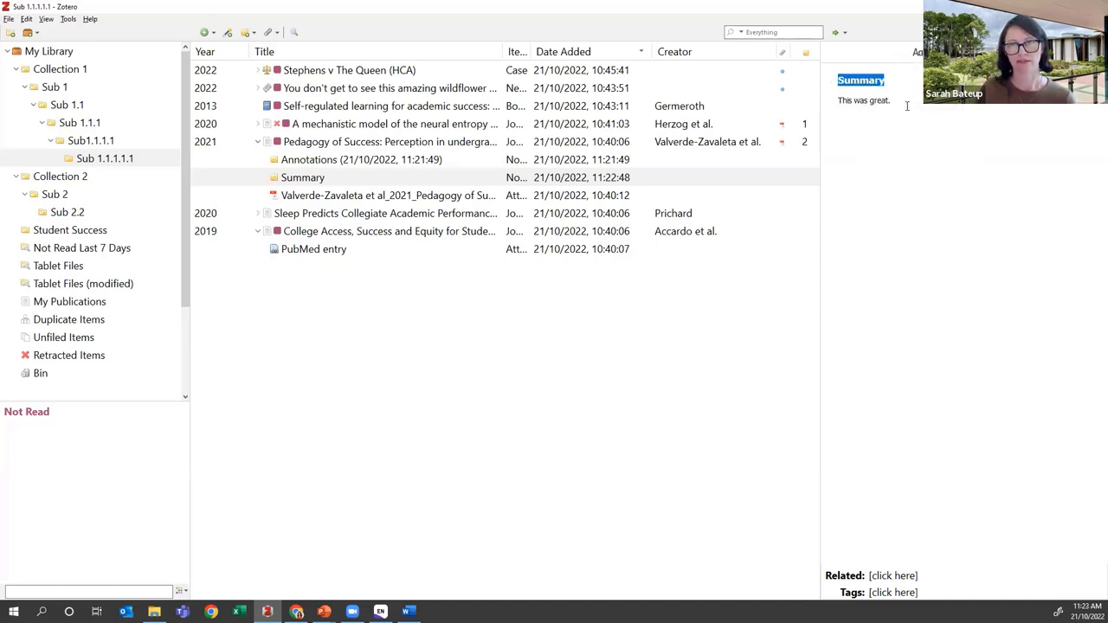
{"action": "left_click", "coordinate": [897, 101]}
{"action": "triple_click", "coordinate": [858, 98]}
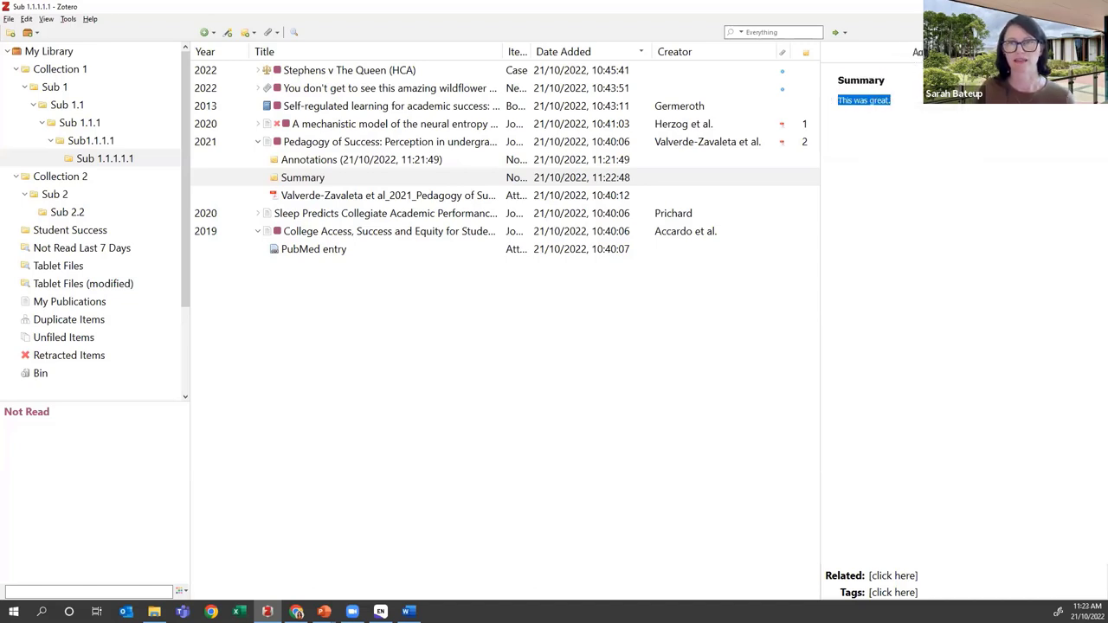
{"action": "left_click", "coordinate": [901, 102]}
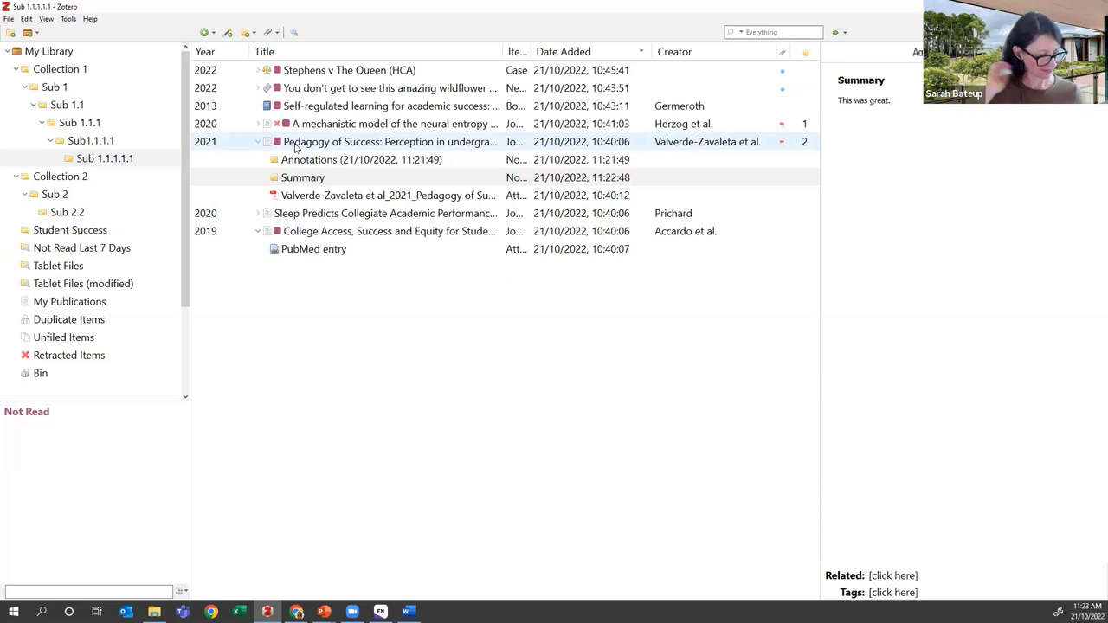
Copy the "Ctrl + N: three stages…" presentation from the Example of a Shared Group library into Collection 2 and display that collection
{"action": "left_click", "coordinate": [327, 368]}
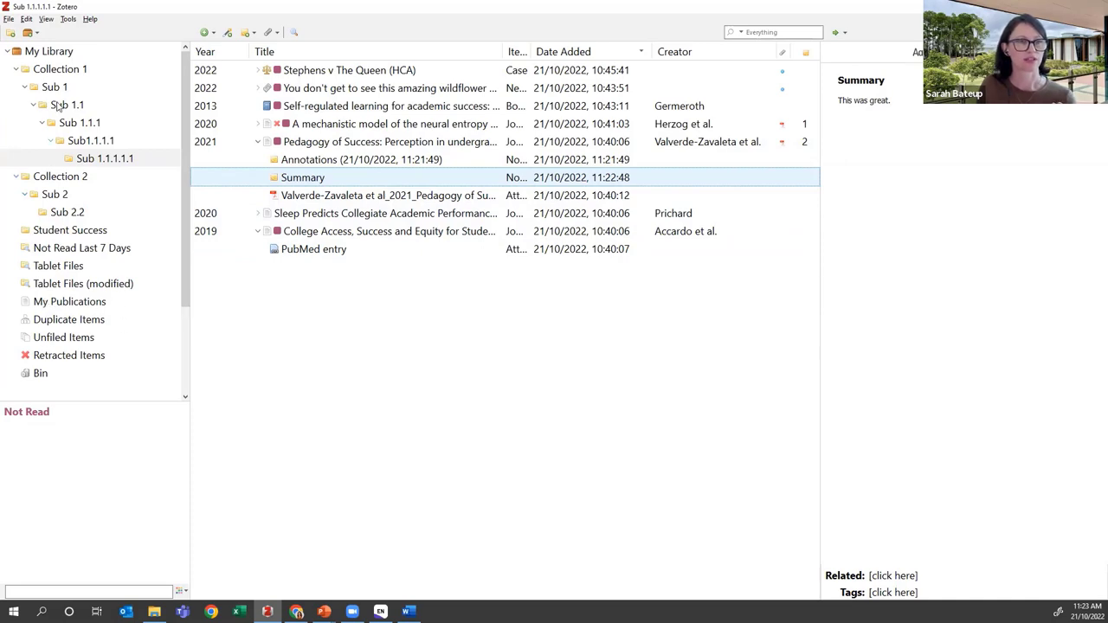
{"action": "left_click", "coordinate": [50, 53]}
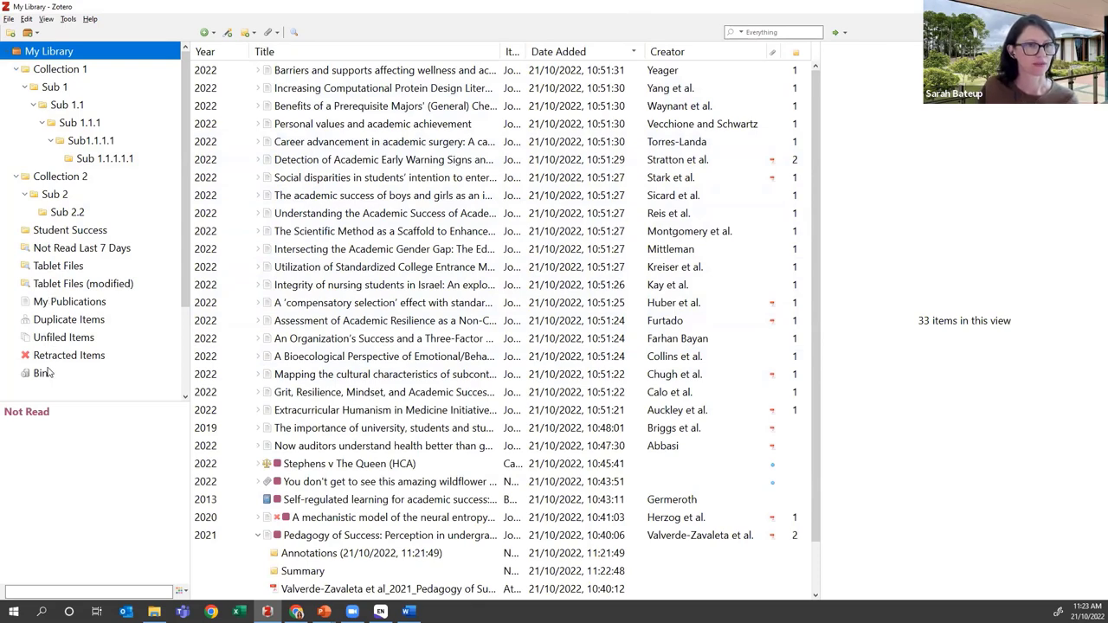
{"action": "scroll", "coordinate": [49, 327], "scroll_direction": "down", "scroll_amount": 3}
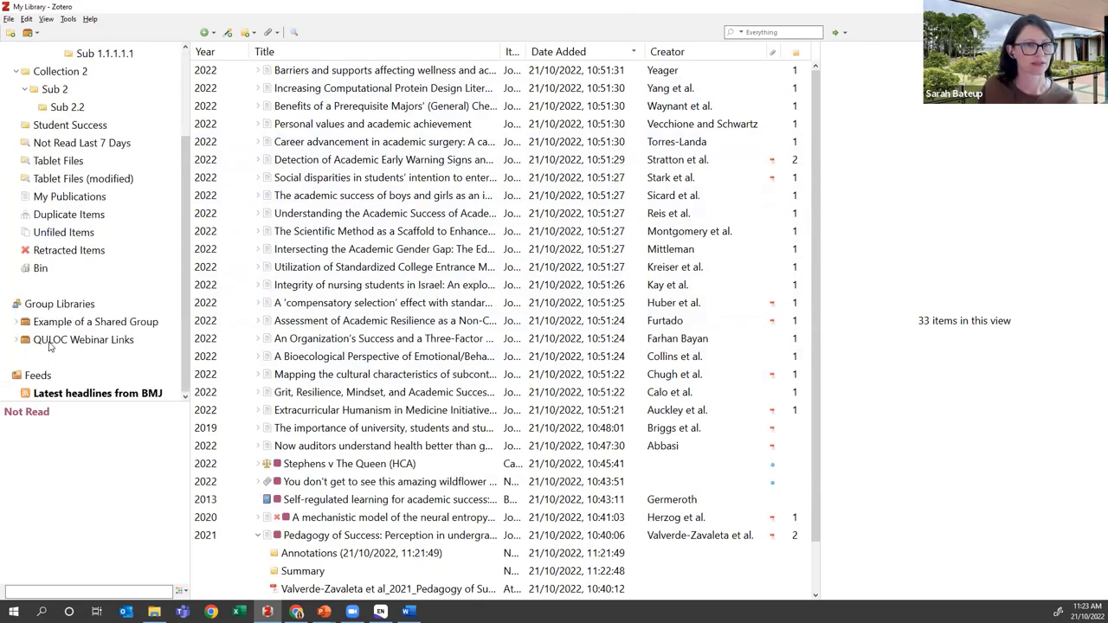
{"action": "left_click", "coordinate": [49, 329]}
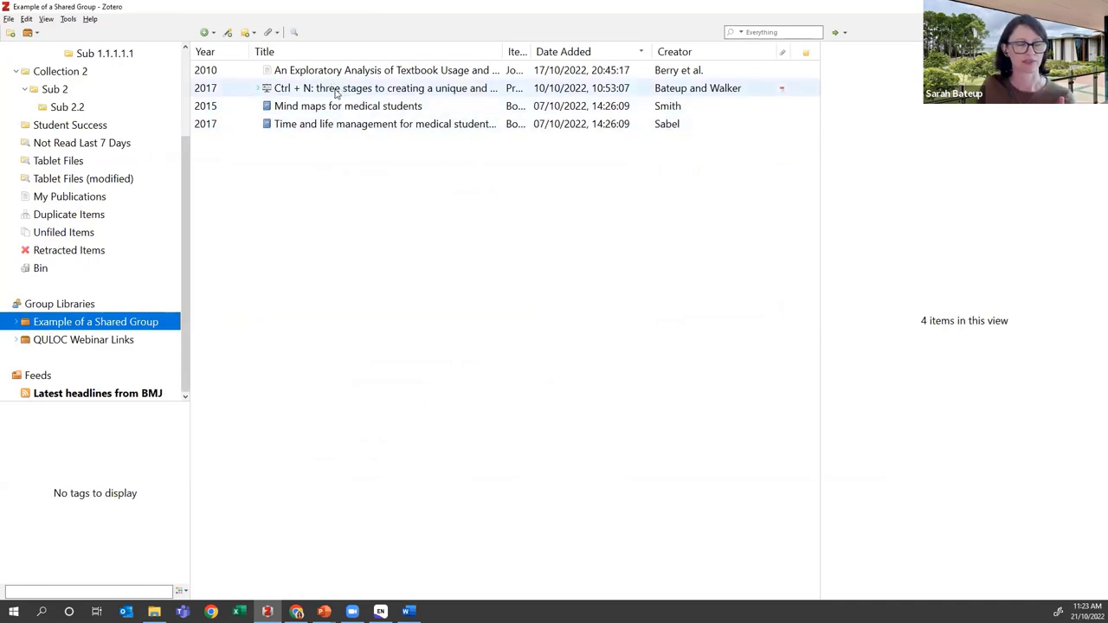
{"action": "left_click_drag", "start_coordinate": [338, 93], "coordinate": [72, 71]}
{"action": "left_click", "coordinate": [61, 71]}
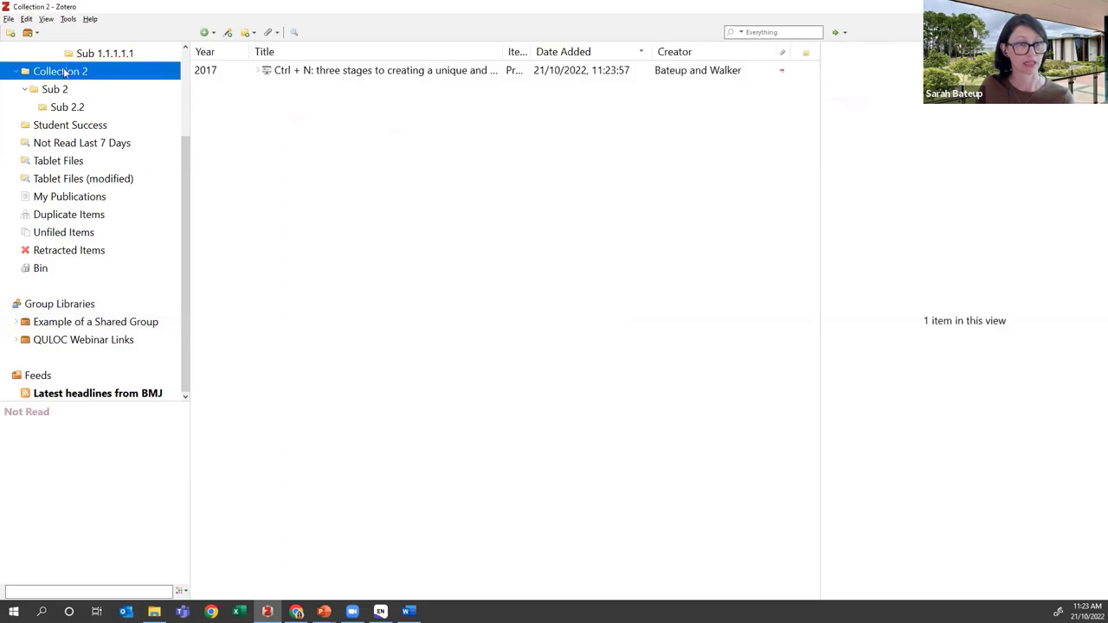
Add the presentation to My Publications with files included, authorship and distribution rights declared, and sharing set to "No, only publish my work on zotero.org"
{"action": "left_click_drag", "start_coordinate": [336, 71], "coordinate": [74, 201]}
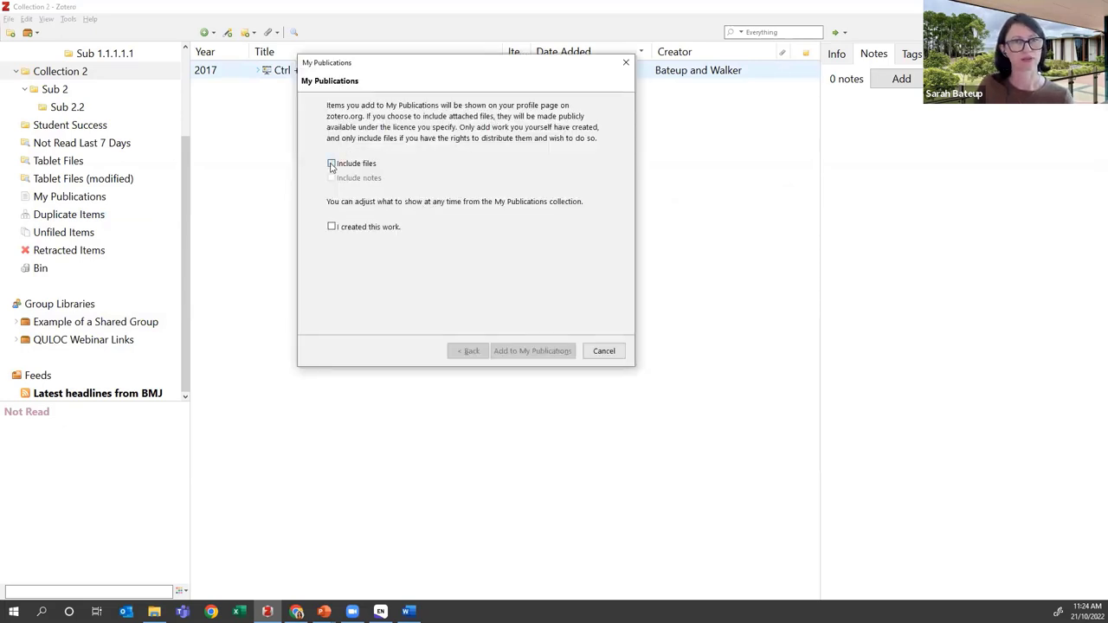
{"action": "left_click", "coordinate": [331, 164]}
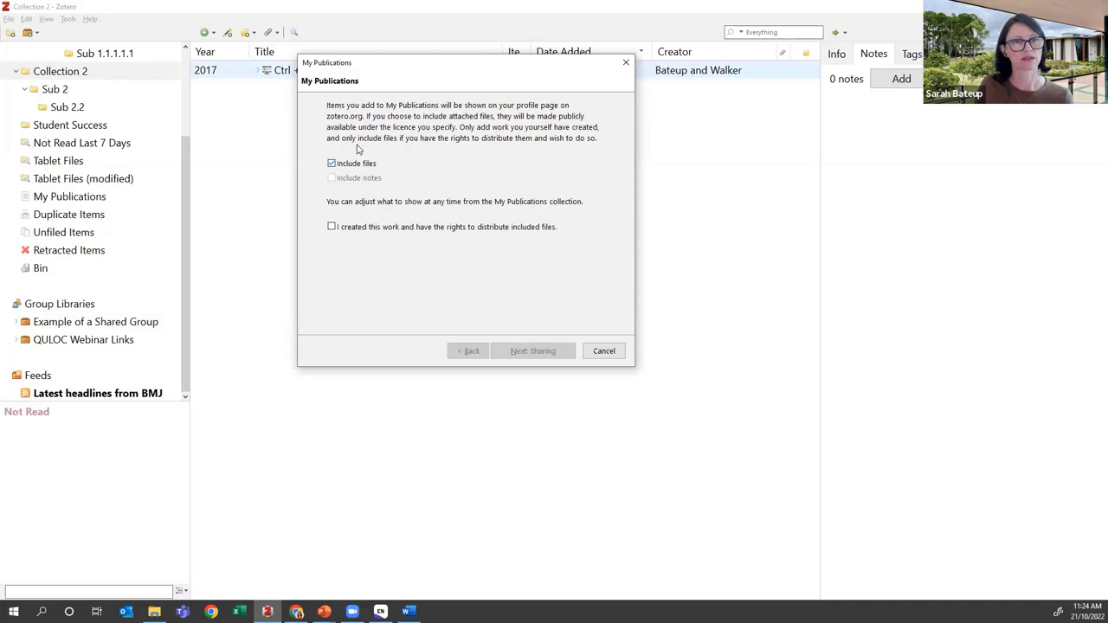
{"action": "left_click", "coordinate": [331, 227]}
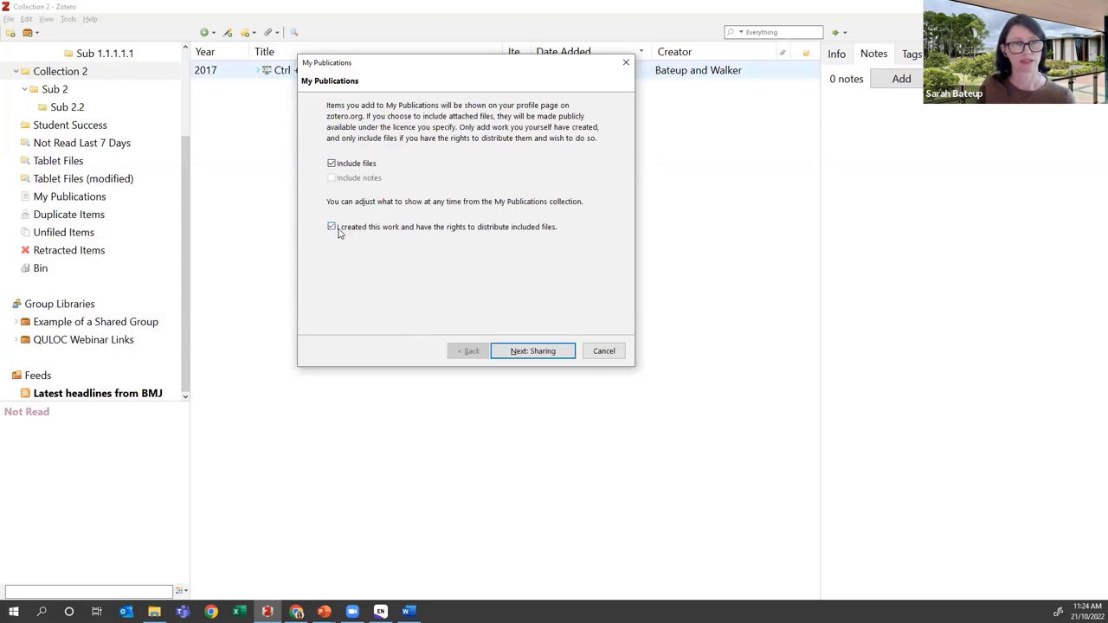
{"action": "left_click", "coordinate": [535, 354]}
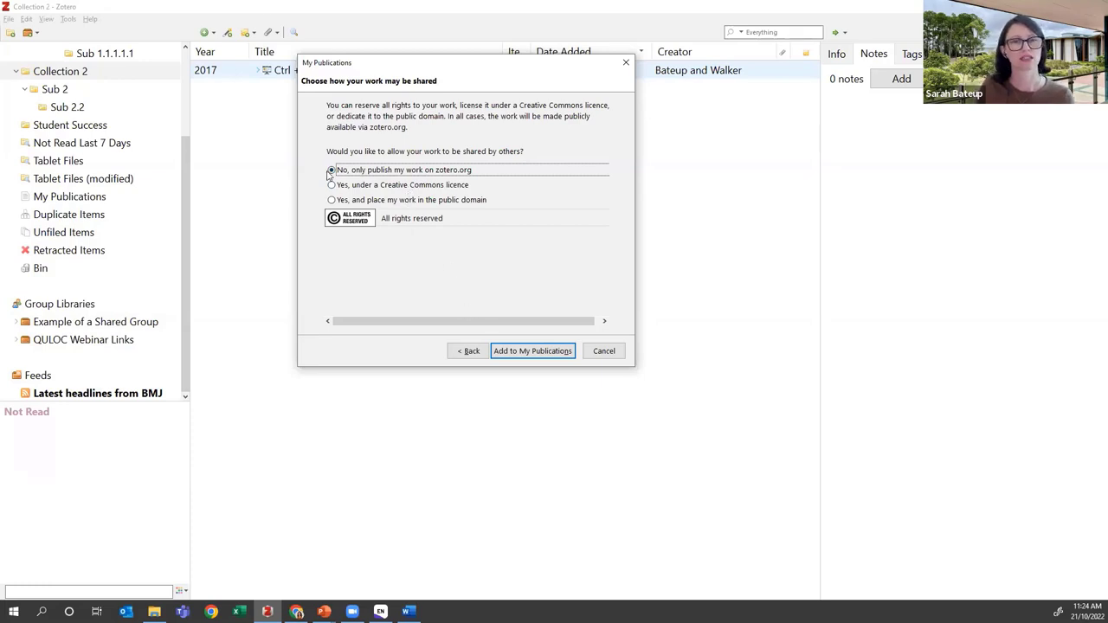
{"action": "left_click", "coordinate": [512, 352]}
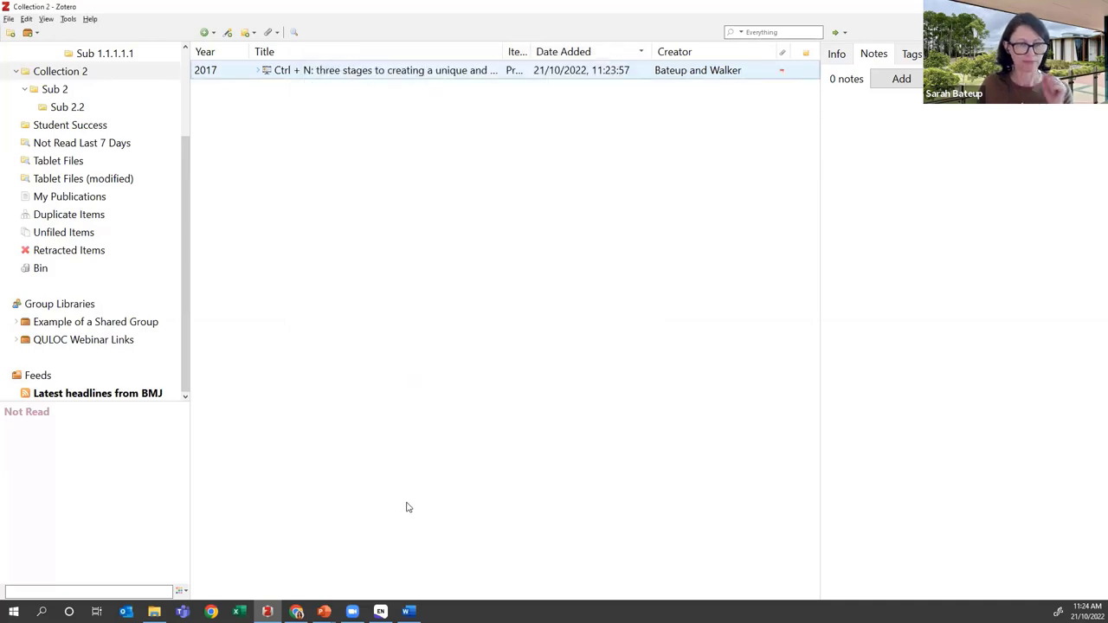
Switch to Chrome and open the account holder's public profile page on zotero.org to view its publications
{"action": "left_click", "coordinate": [297, 612]}
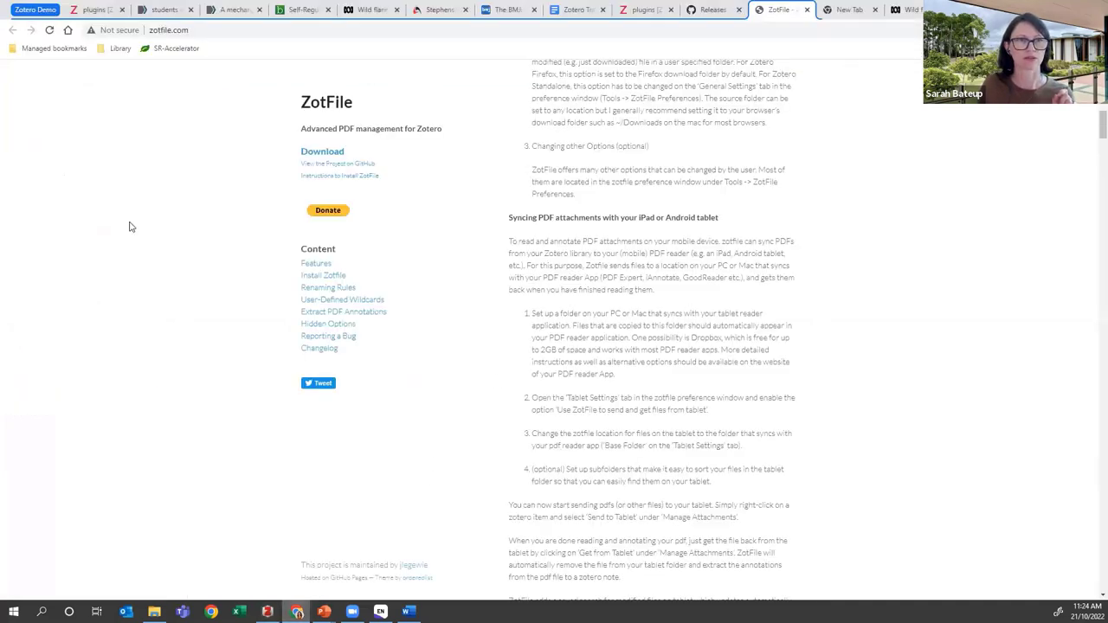
{"action": "left_click", "coordinate": [102, 9]}
{"action": "scroll", "coordinate": [105, 198], "scroll_direction": "up", "scroll_amount": 3}
{"action": "scroll", "coordinate": [106, 198], "scroll_direction": "up", "scroll_amount": 10}
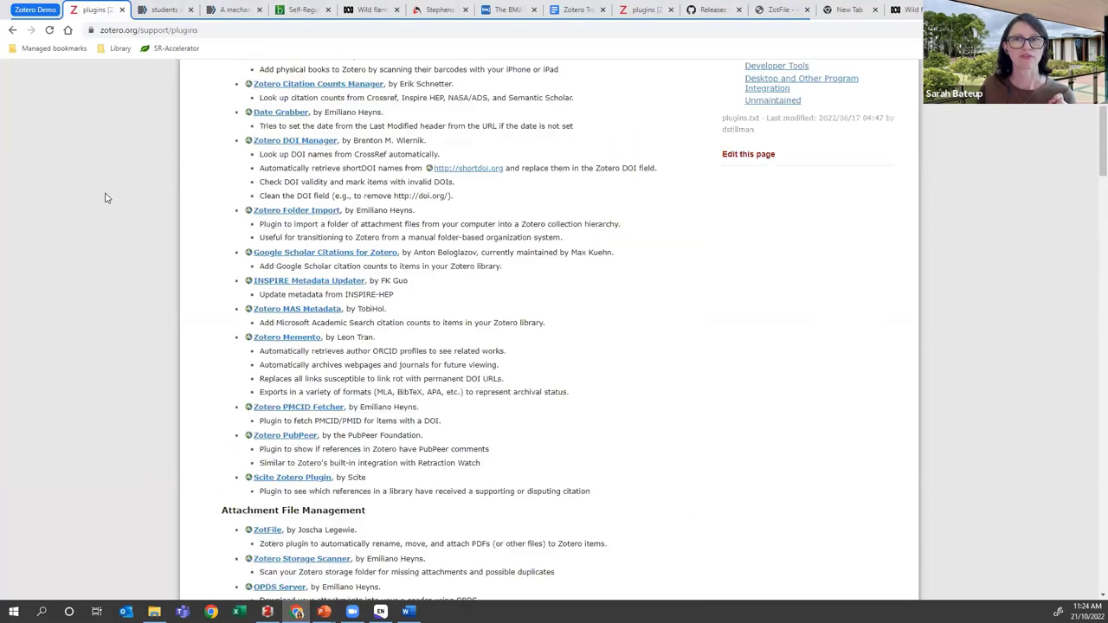
{"action": "left_click", "coordinate": [717, 77]}
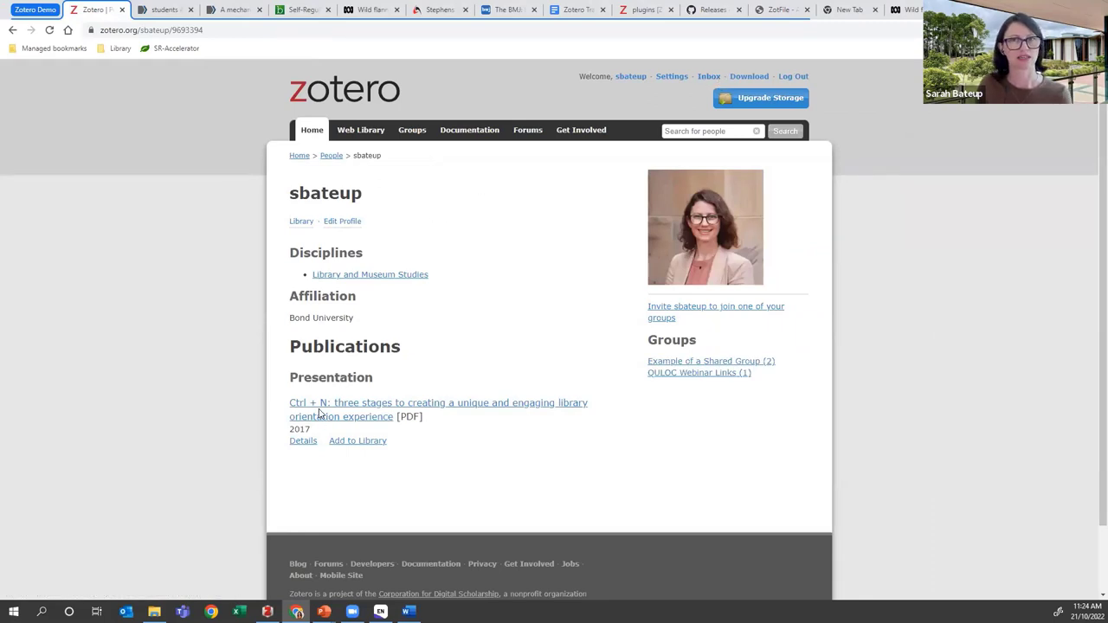
Shorten the profile page's web address by removing the trailing slash and user number, and load the shortened address
{"action": "left_click", "coordinate": [213, 31]}
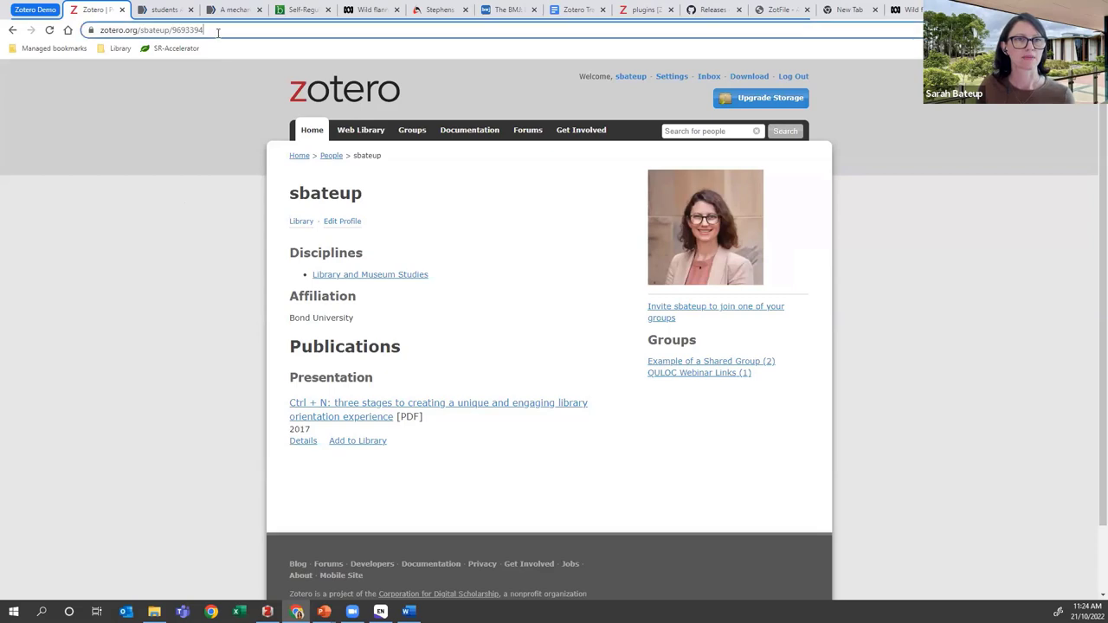
{"action": "key", "text": "End"}
{"action": "left_click_drag", "start_coordinate": [216, 30], "coordinate": [250, 31]}
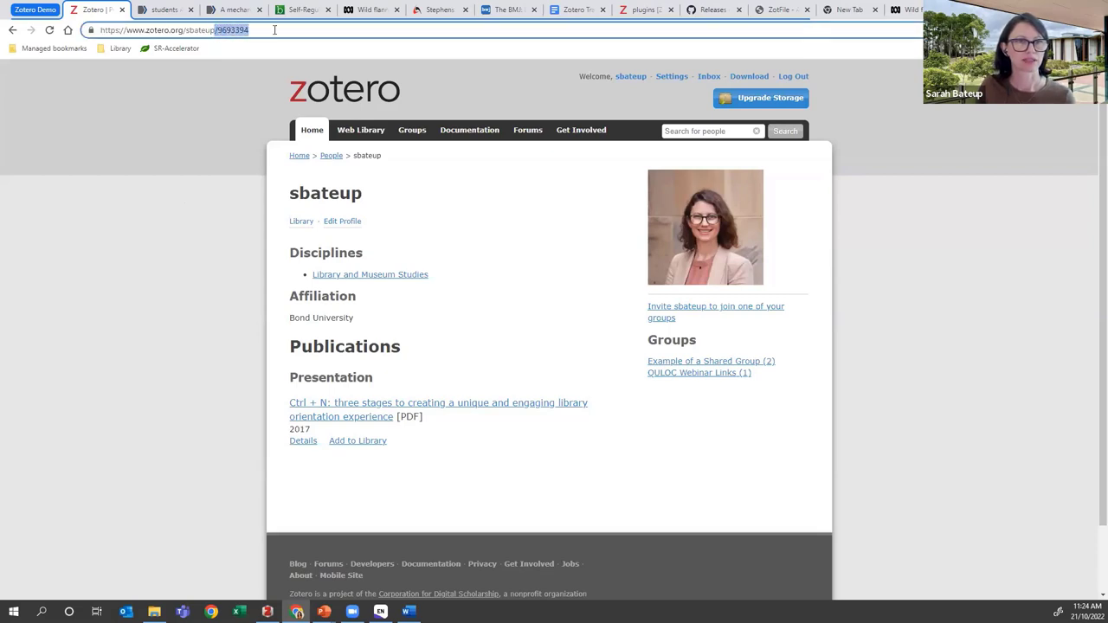
{"action": "key", "text": "BackSpace"}
{"action": "key", "text": "Return"}
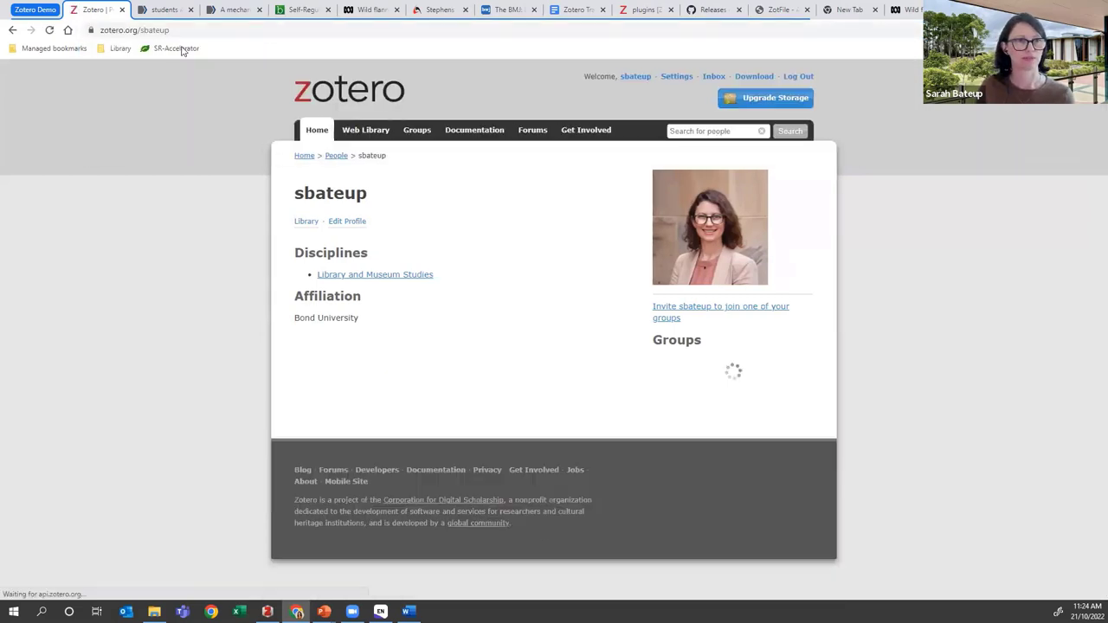
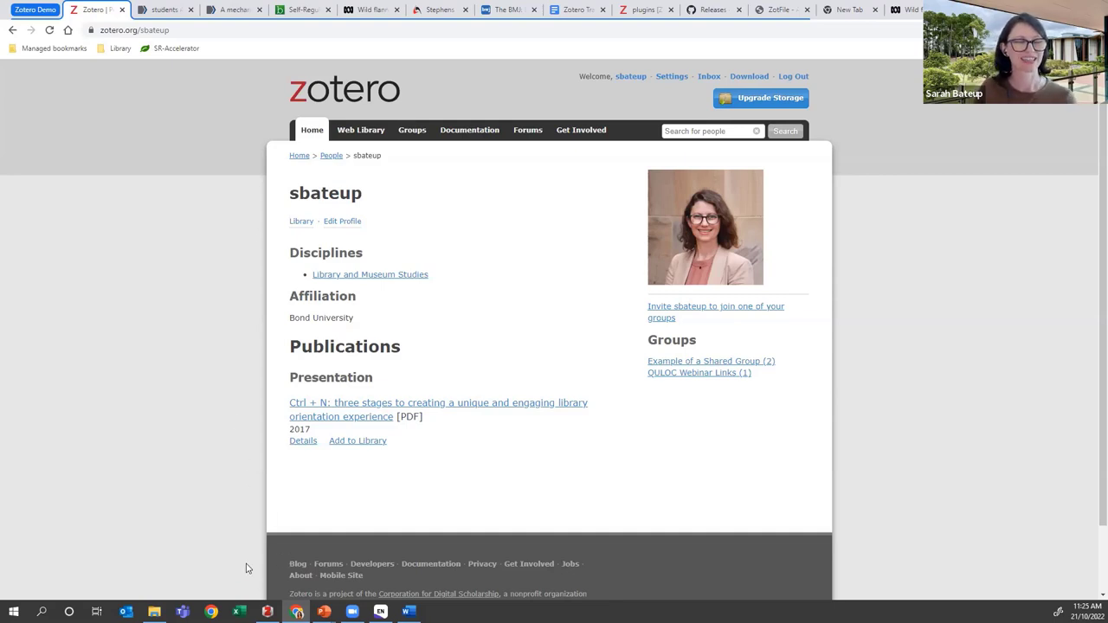
Return to Zotero and show its data directory from the advanced Files and Folders preferences
{"action": "left_click", "coordinate": [267, 611]}
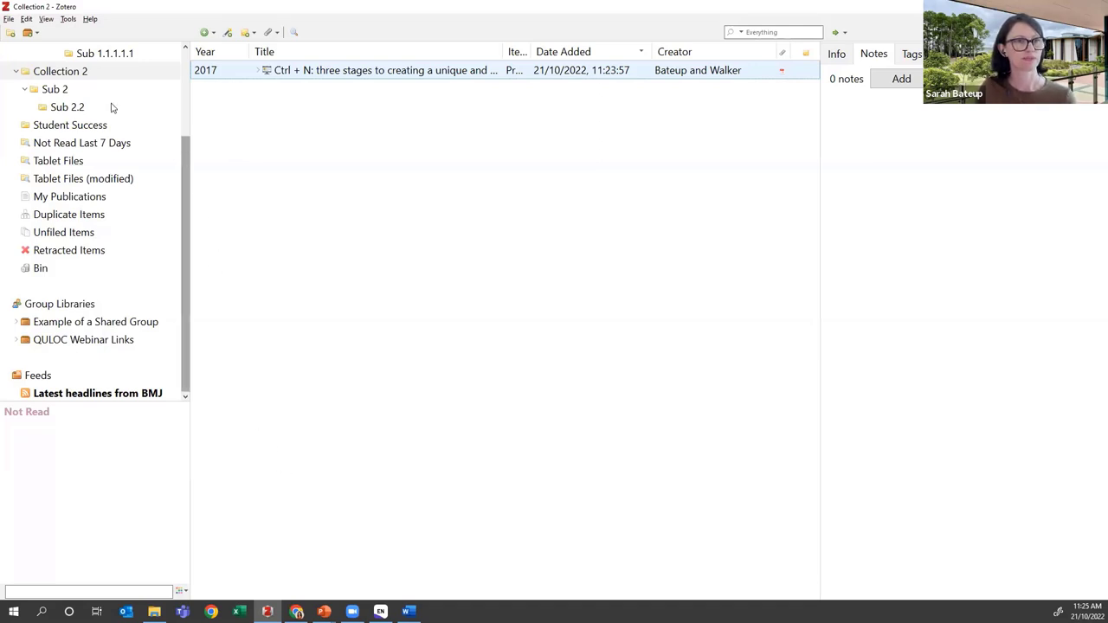
{"action": "left_click", "coordinate": [26, 18]}
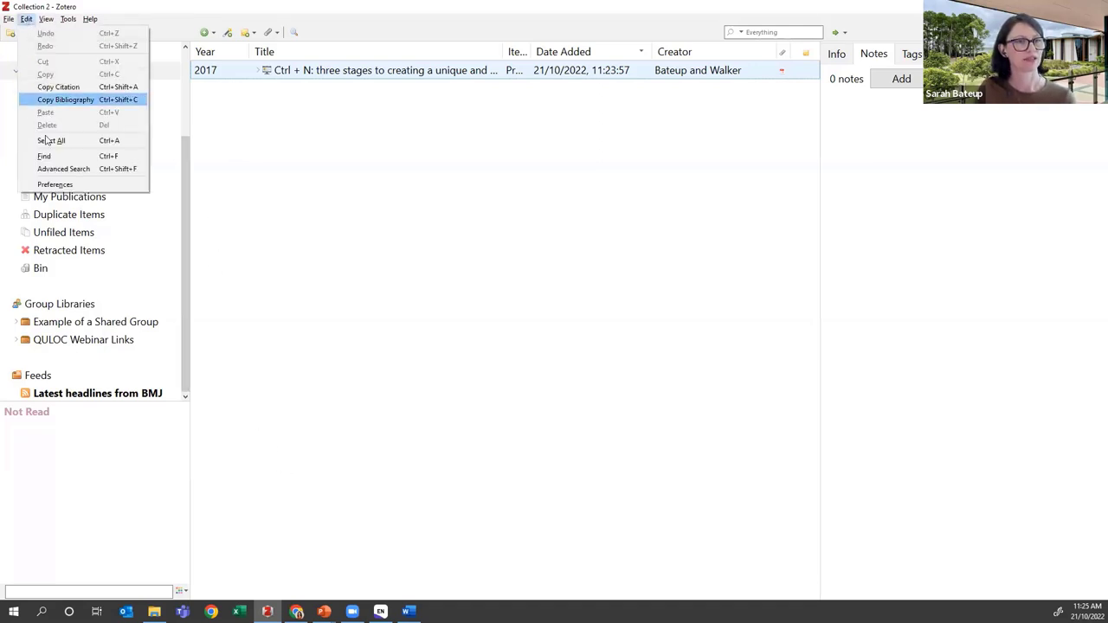
{"action": "left_click", "coordinate": [54, 184]}
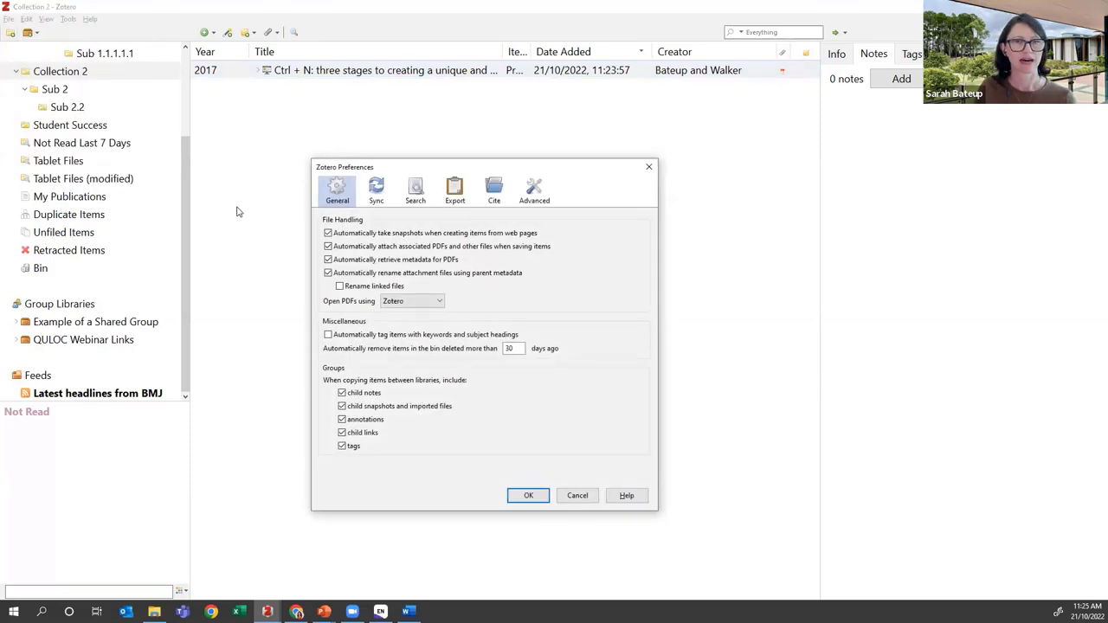
{"action": "left_click", "coordinate": [534, 192]}
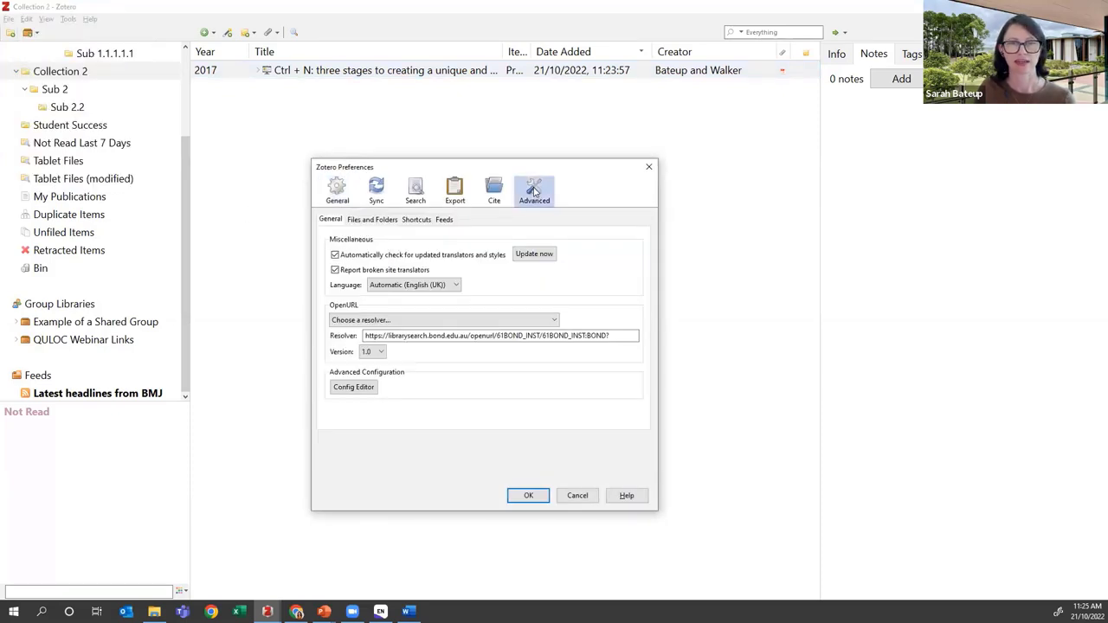
{"action": "left_click", "coordinate": [377, 222]}
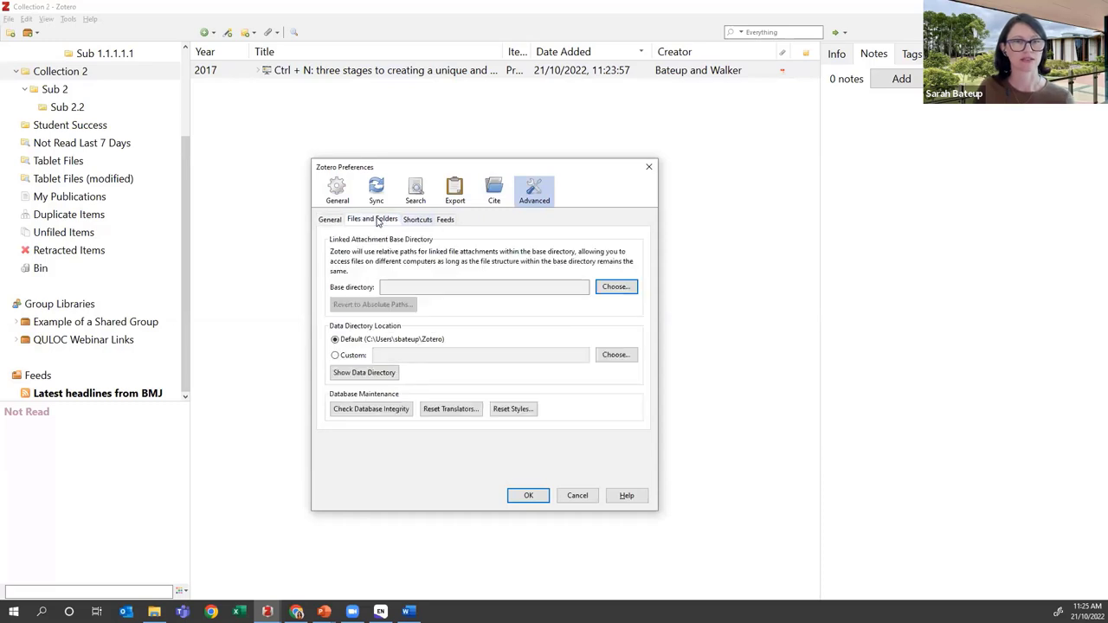
{"action": "left_click", "coordinate": [351, 374]}
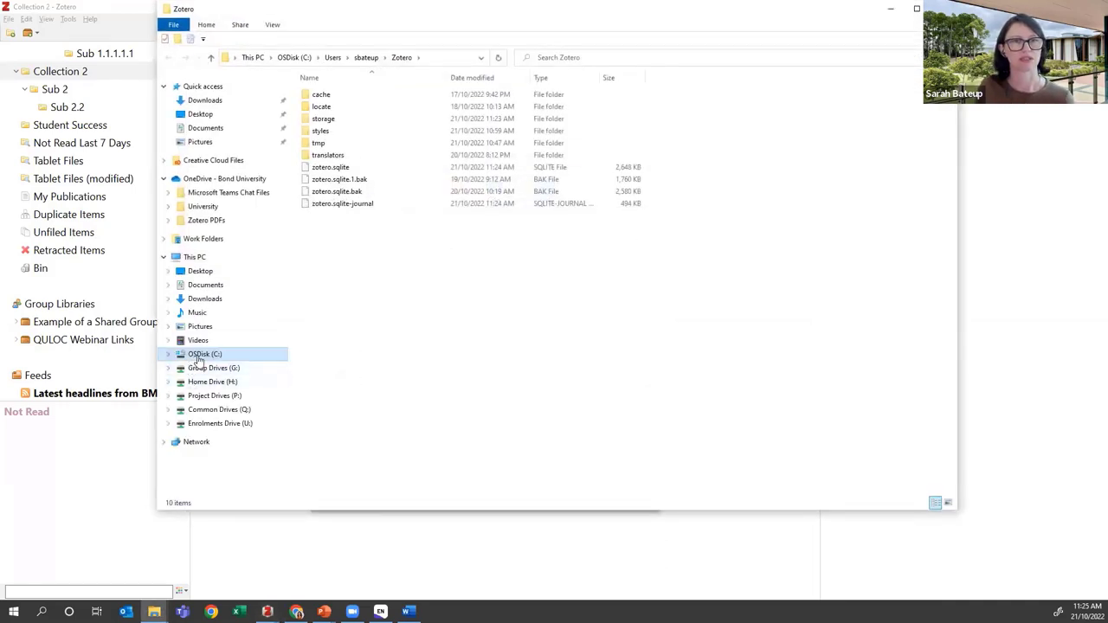
Go up to the parent user folder in File Explorer and copy the Zotero folder
{"action": "left_click", "coordinate": [367, 58]}
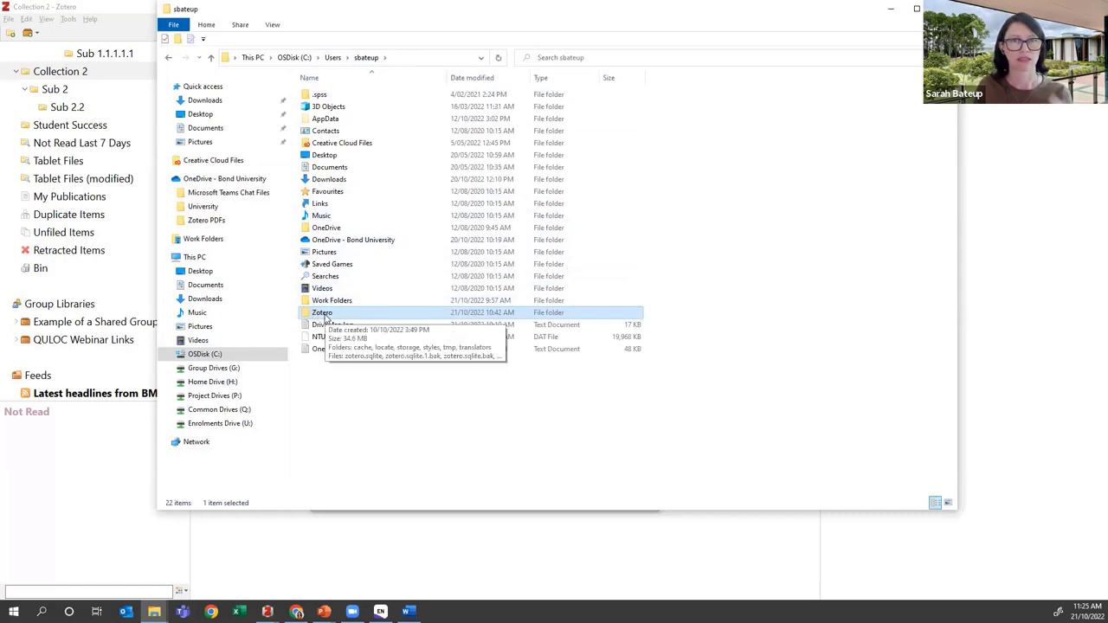
{"action": "left_click", "coordinate": [320, 397]}
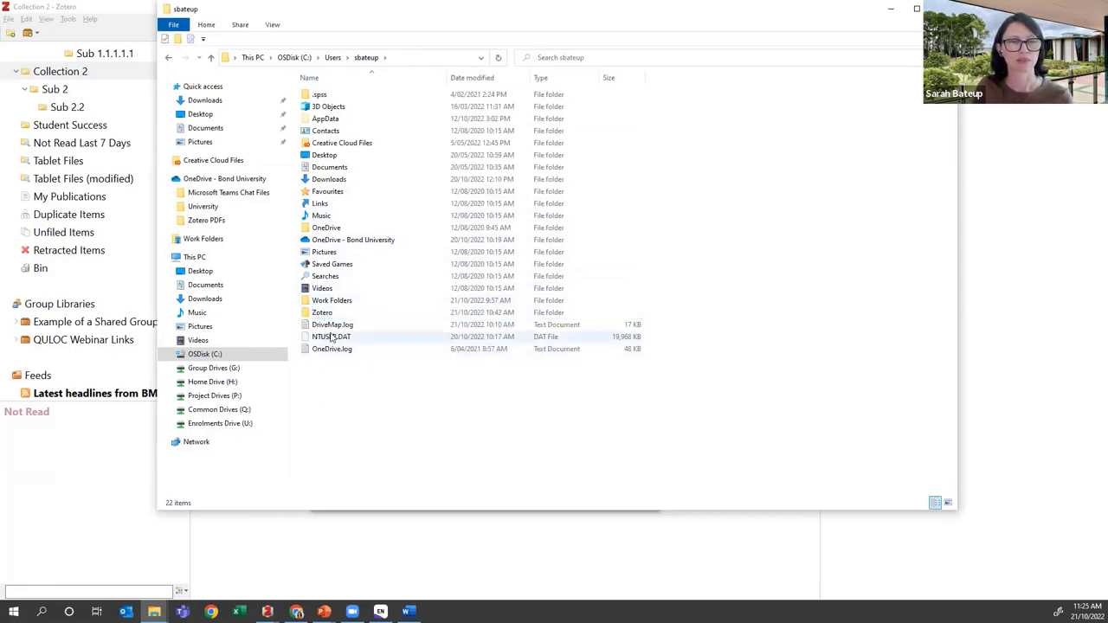
{"action": "mouse_move", "coordinate": [327, 317]}
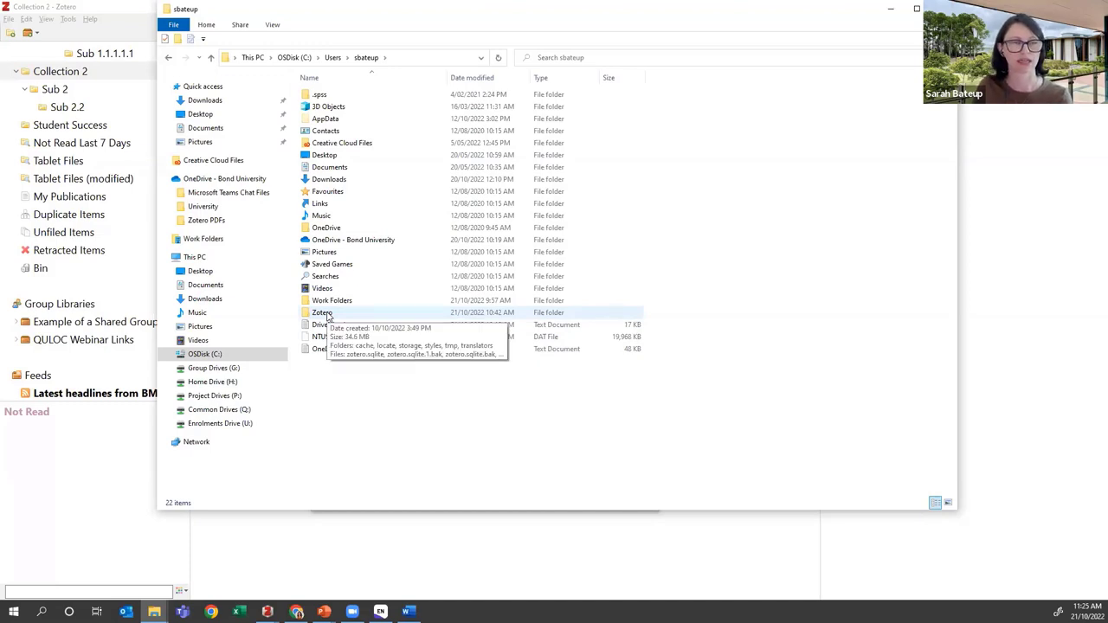
{"action": "right_click", "coordinate": [327, 316]}
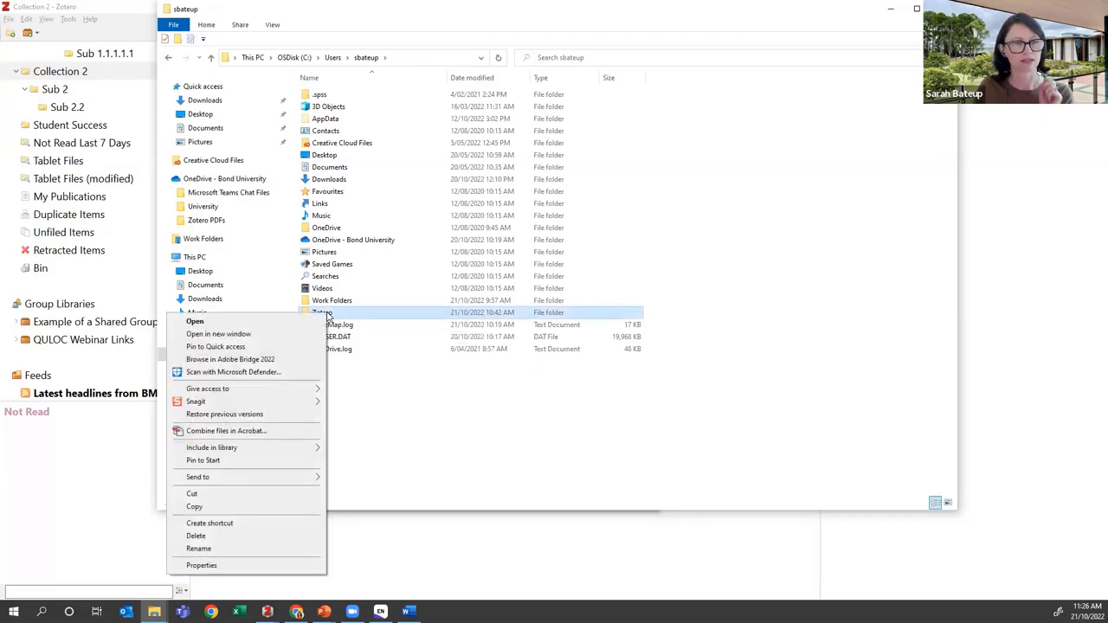
{"action": "left_click", "coordinate": [194, 506]}
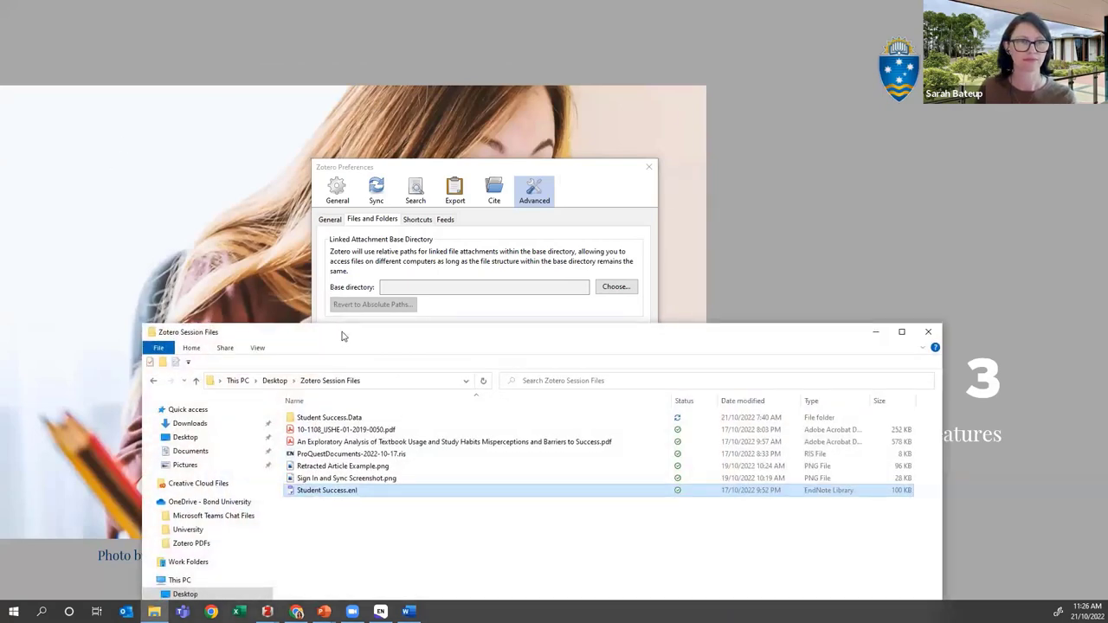
Open the Zotero Archive folder on the Desktop and paste the copied Zotero folder into it
{"action": "left_click_drag", "start_coordinate": [342, 336], "coordinate": [317, 111]}
{"action": "left_click", "coordinate": [250, 155]}
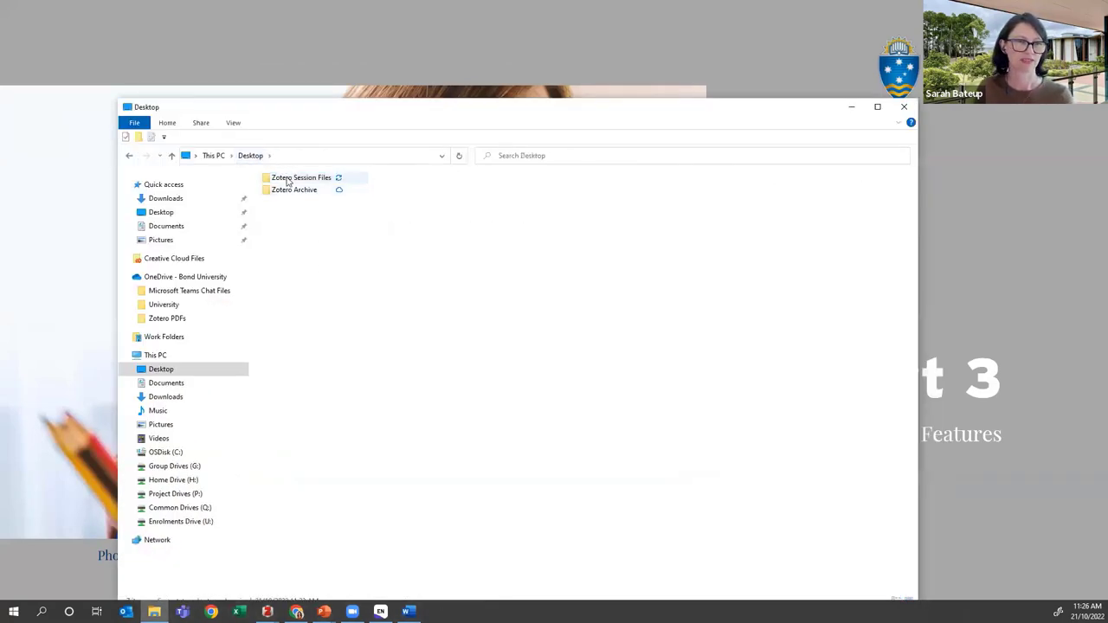
{"action": "double_click", "coordinate": [288, 190]}
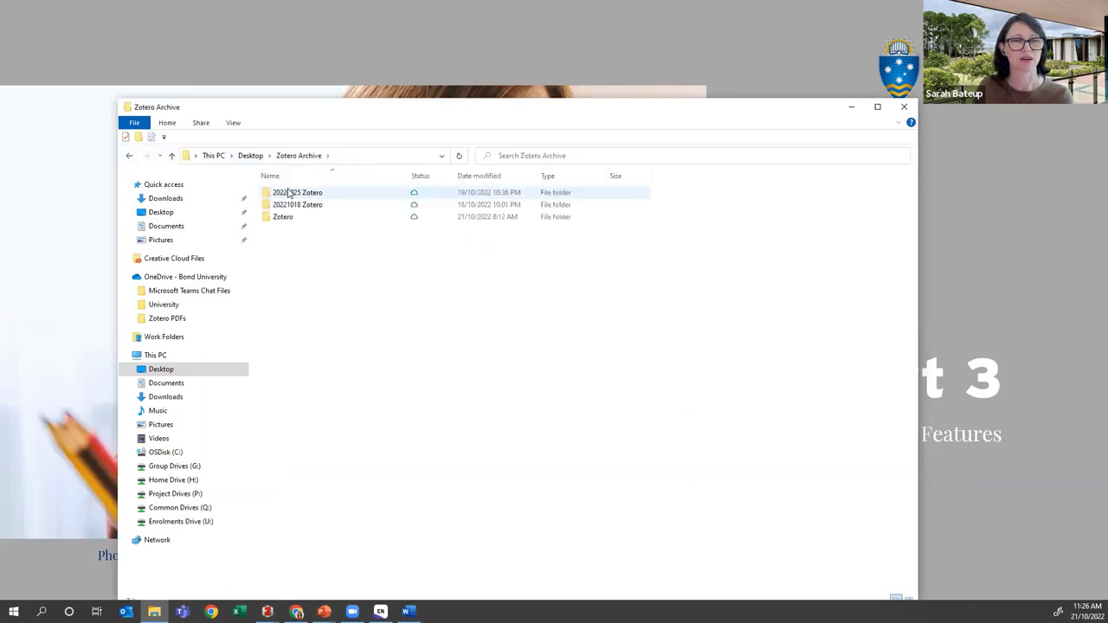
{"action": "right_click", "coordinate": [292, 263]}
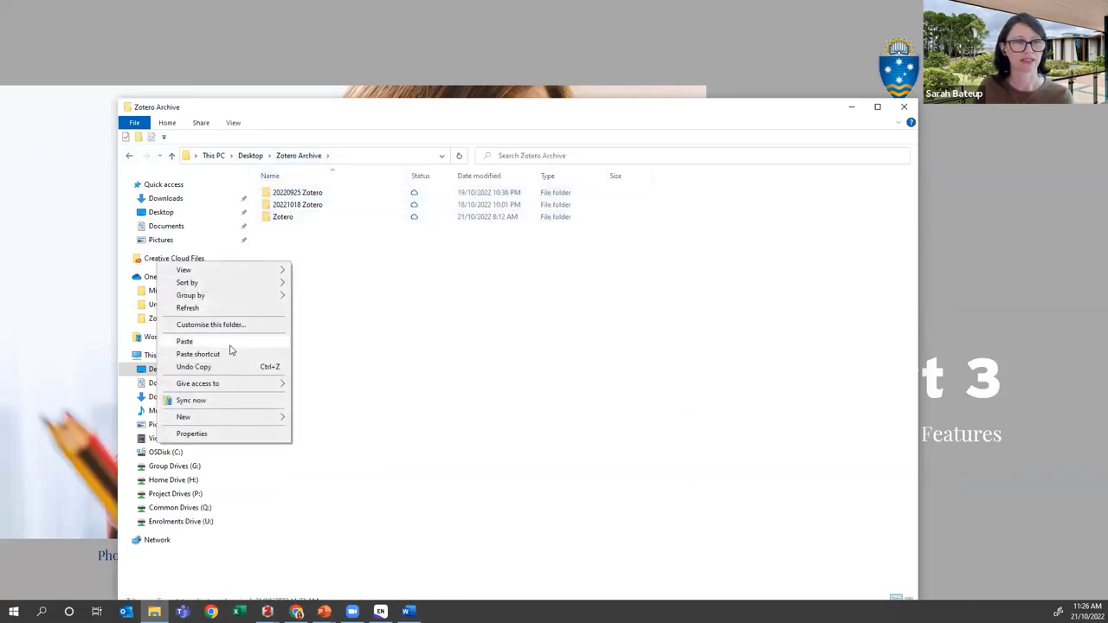
{"action": "left_click", "coordinate": [200, 344]}
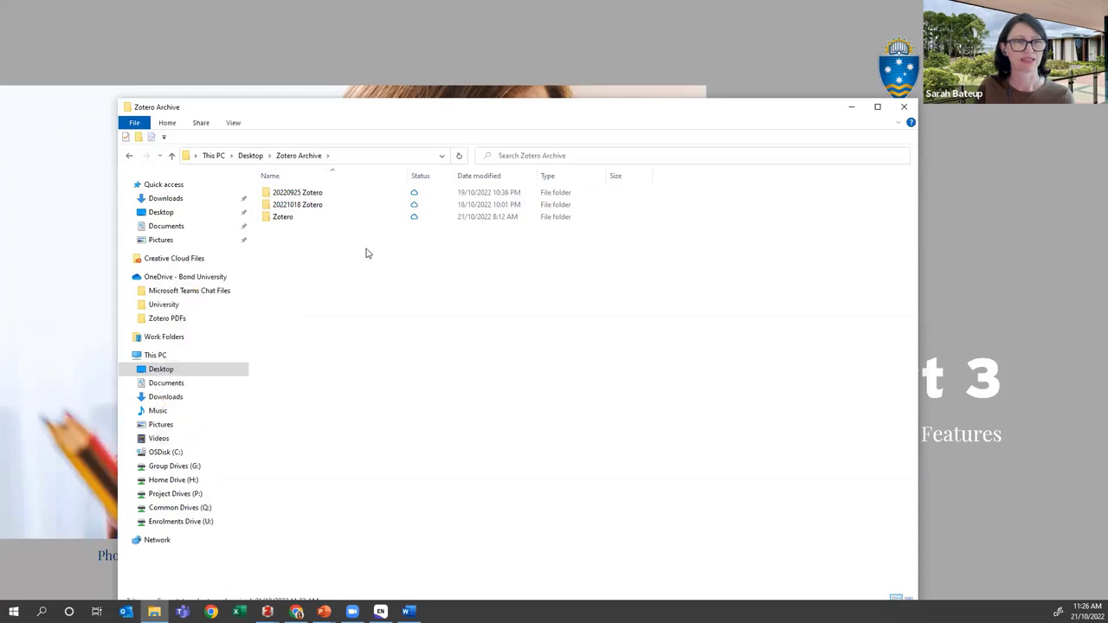
Rename the pasted Zotero folder in the Zotero Archive folder to 20221021 Zotero
{"action": "right_click", "coordinate": [281, 219]}
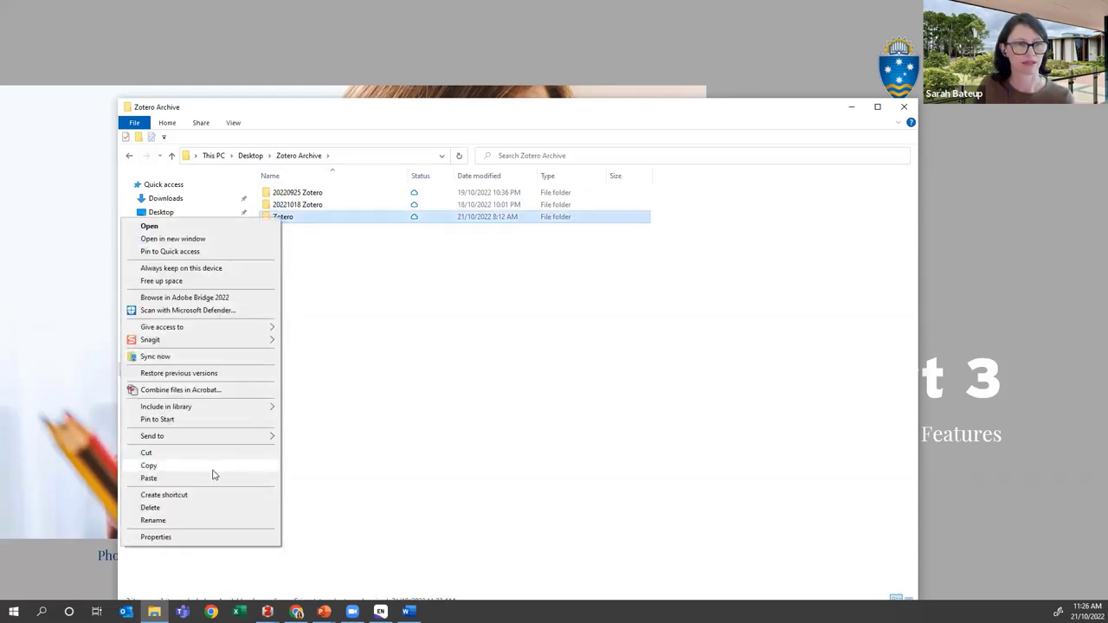
{"action": "left_click", "coordinate": [200, 520]}
{"action": "key", "text": "Home"}
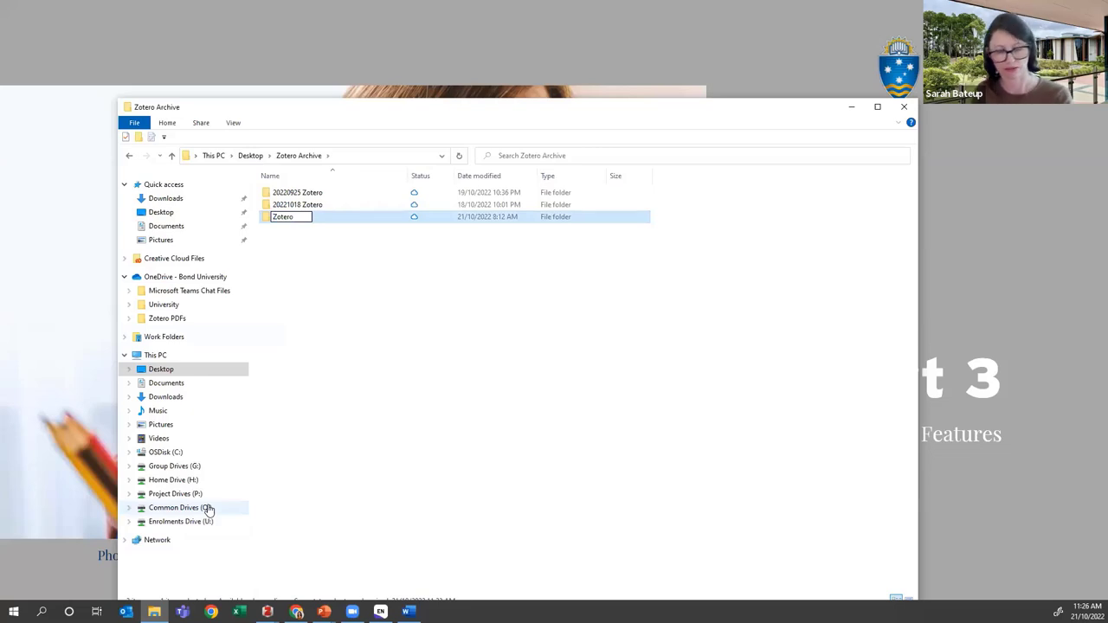
{"action": "type", "text": "2022"}
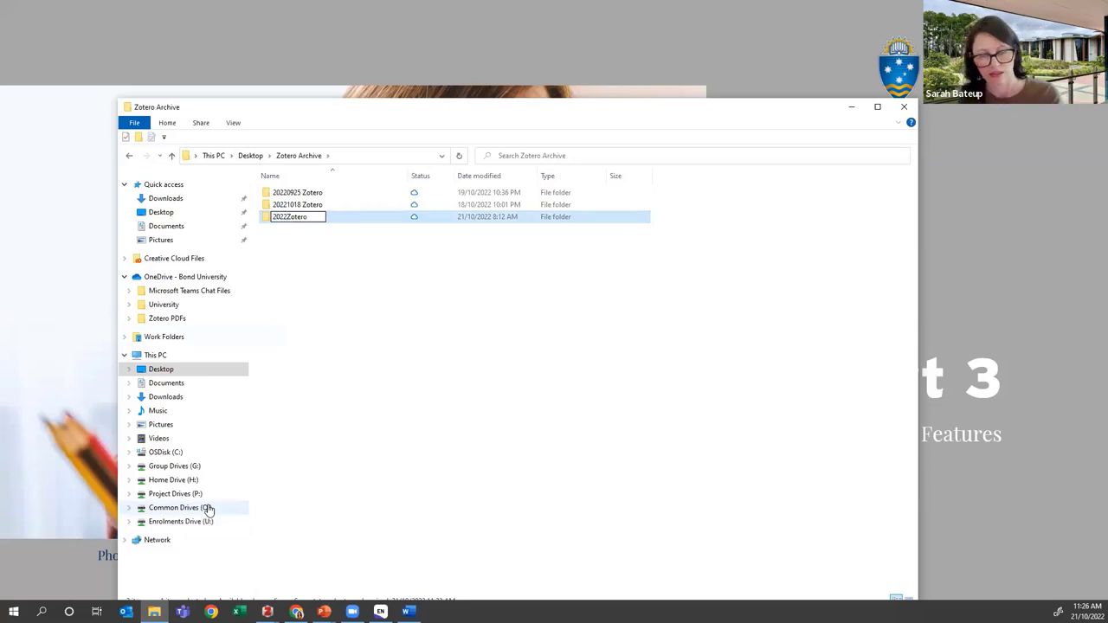
{"action": "type", "text": "1021"}
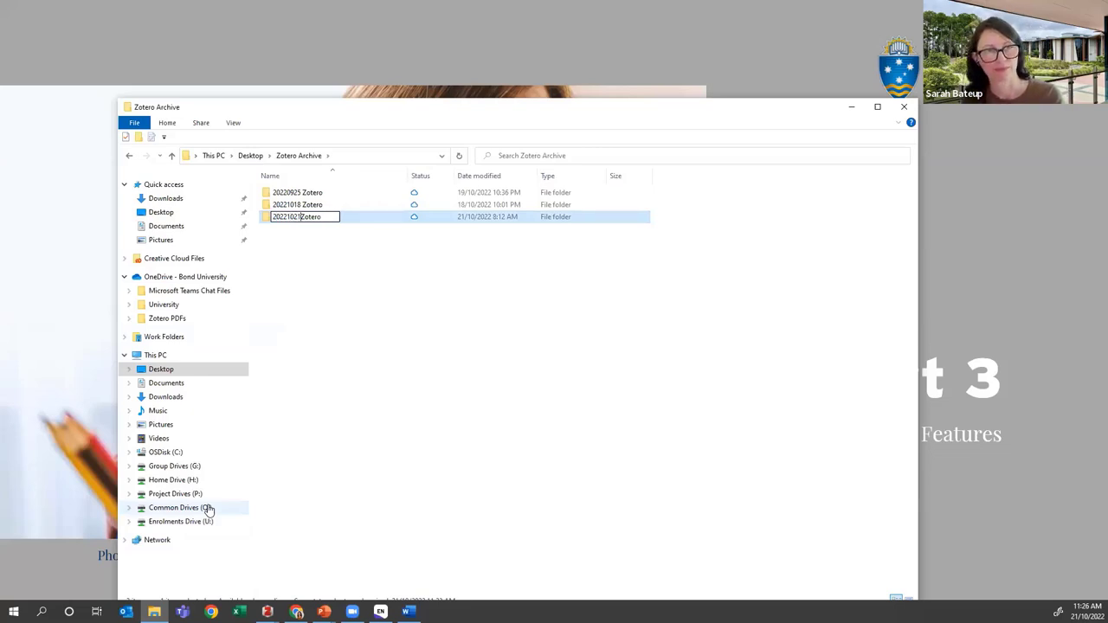
{"action": "key", "text": "Return"}
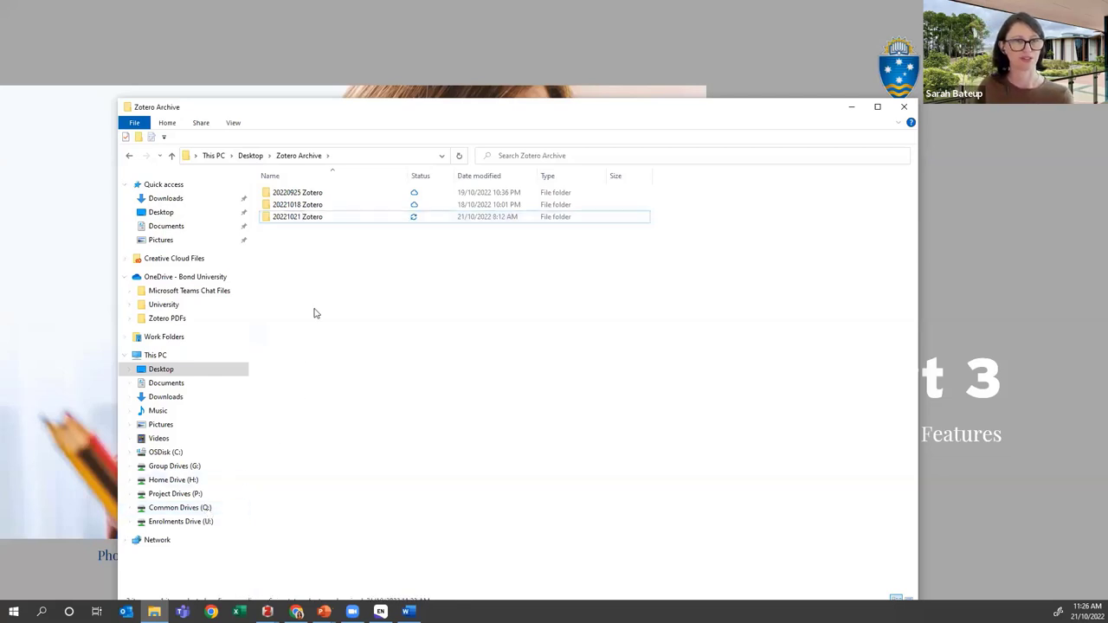
{"action": "left_click", "coordinate": [311, 238]}
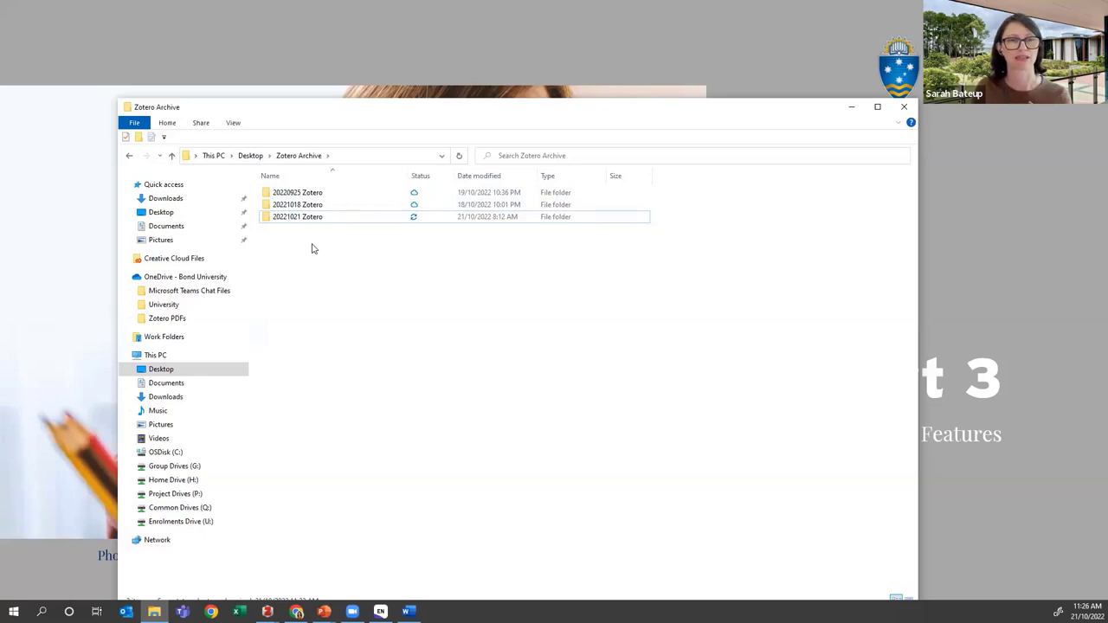
{"action": "left_click", "coordinate": [307, 222]}
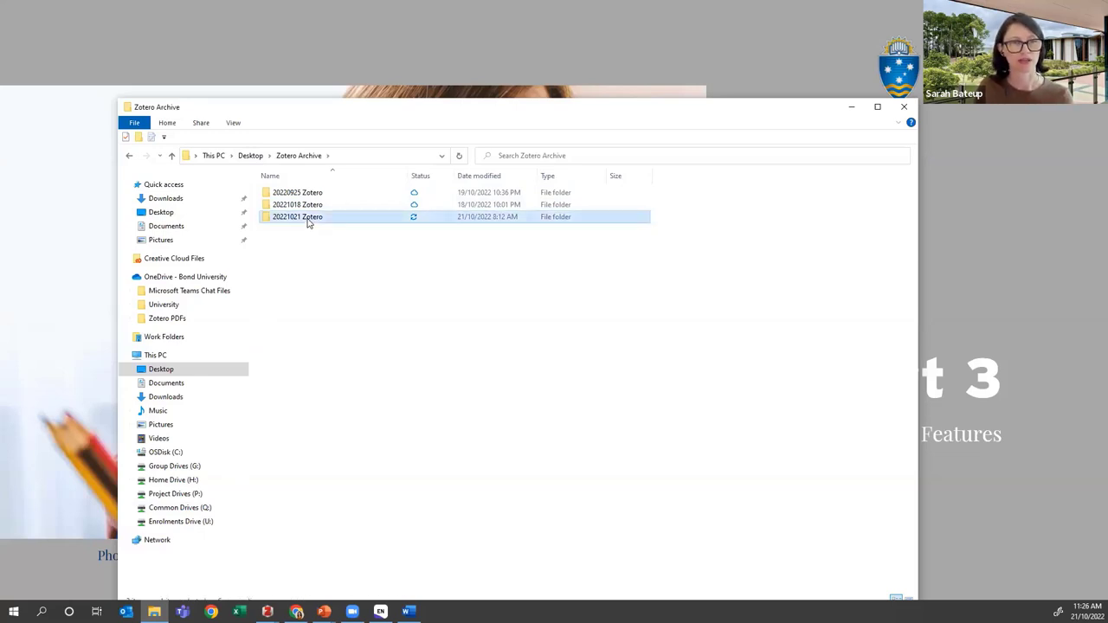
{"action": "right_click", "coordinate": [307, 223]}
{"action": "left_click", "coordinate": [358, 309]}
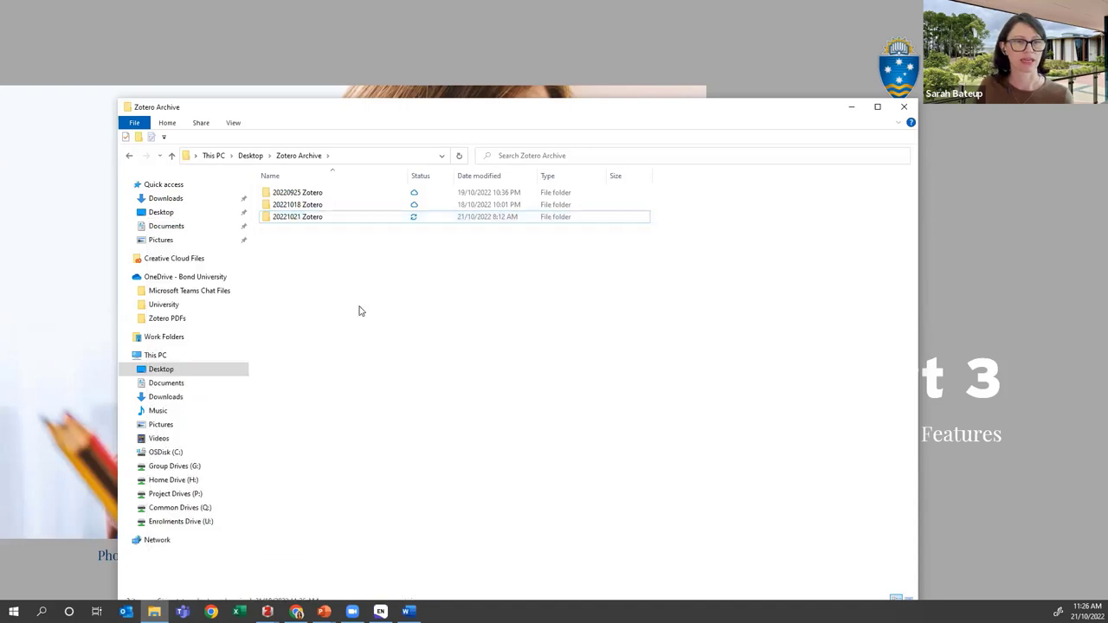
Browse to the personal user folder under Users on OSDisk (C:) to show where the Zotero folder is stored
{"action": "left_click", "coordinate": [164, 453]}
{"action": "double_click", "coordinate": [282, 253]}
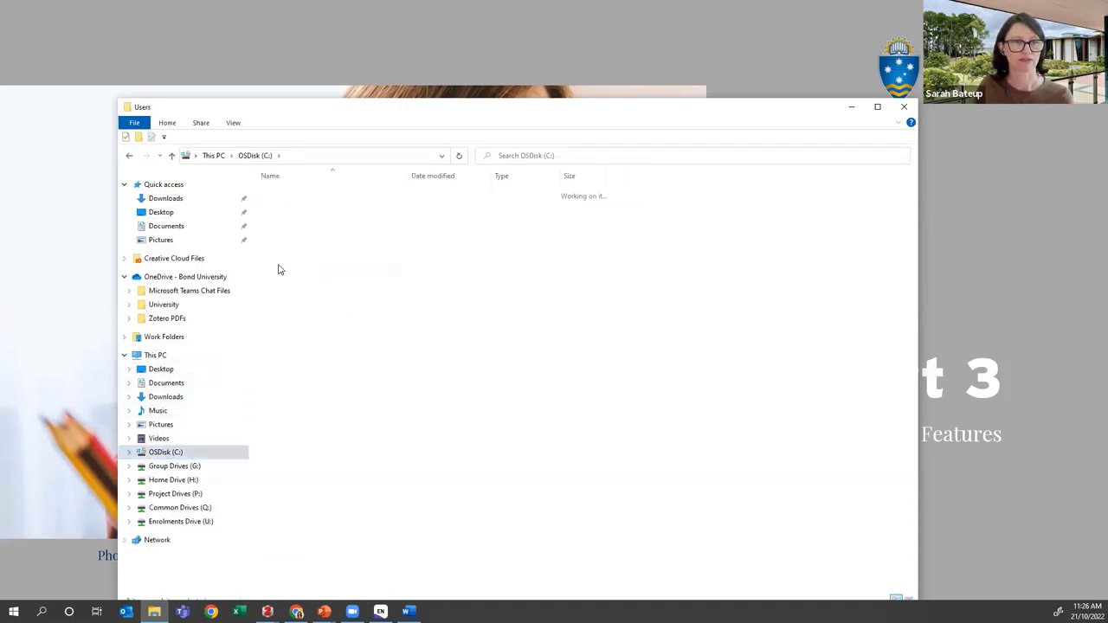
{"action": "double_click", "coordinate": [284, 350]}
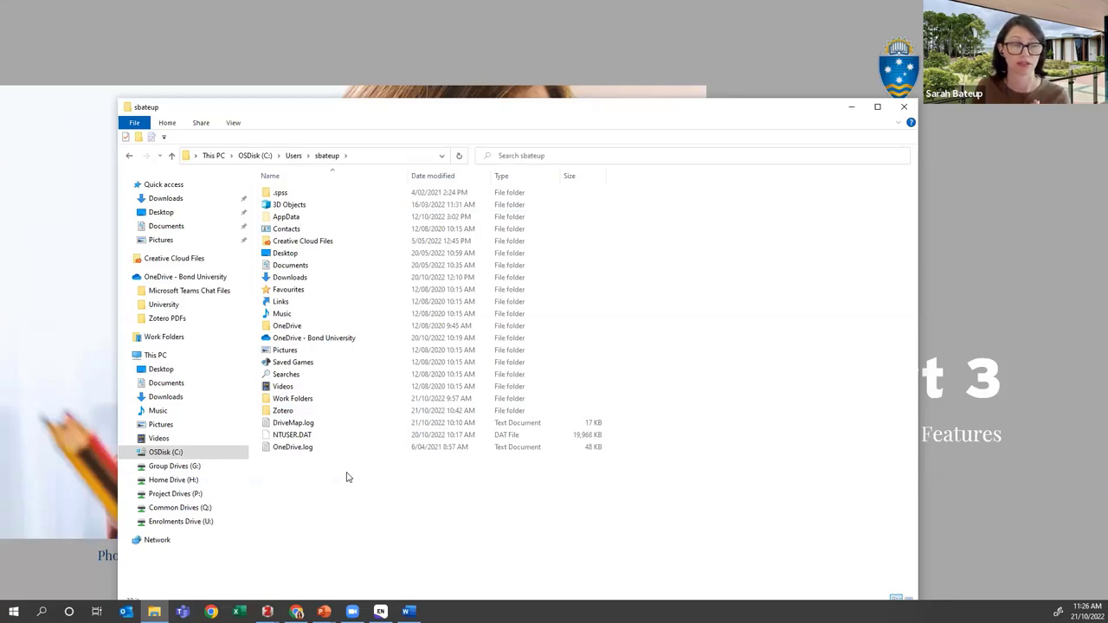
Close File Explorer and the Zotero preferences, and advance the slideshow to the Help and Documentation slide
{"action": "left_click", "coordinate": [902, 108]}
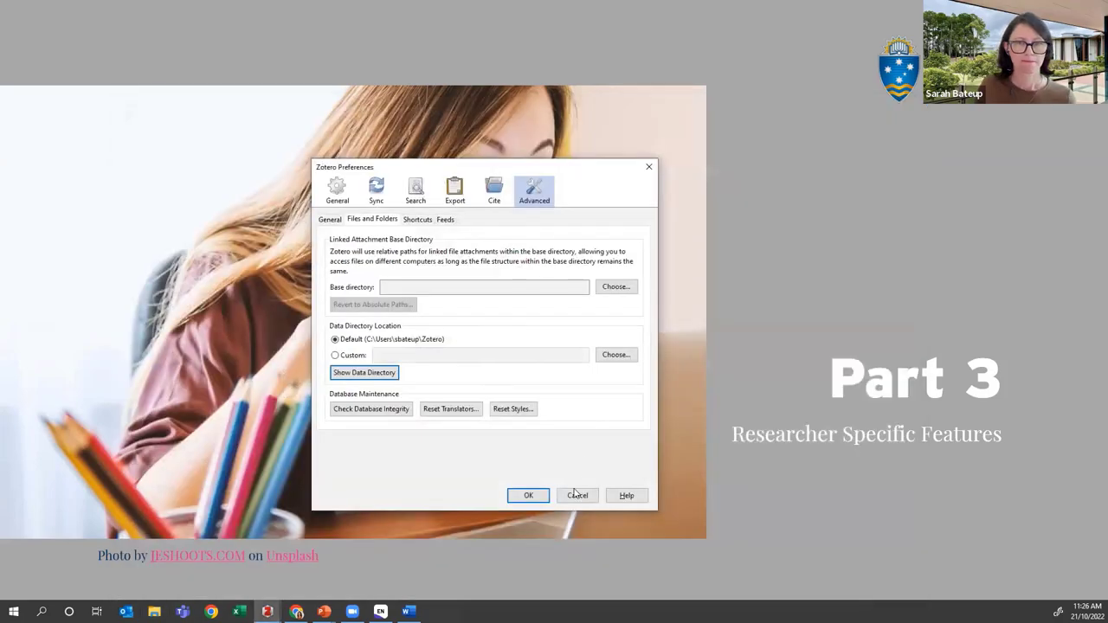
{"action": "key", "text": "Escape"}
{"action": "key", "text": "Right"}
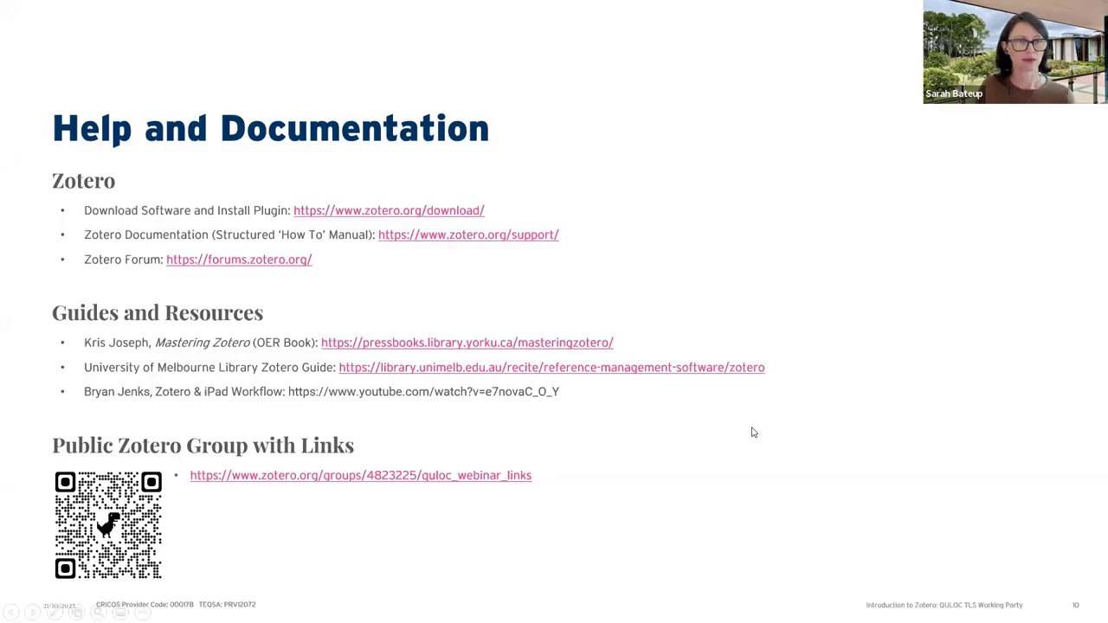
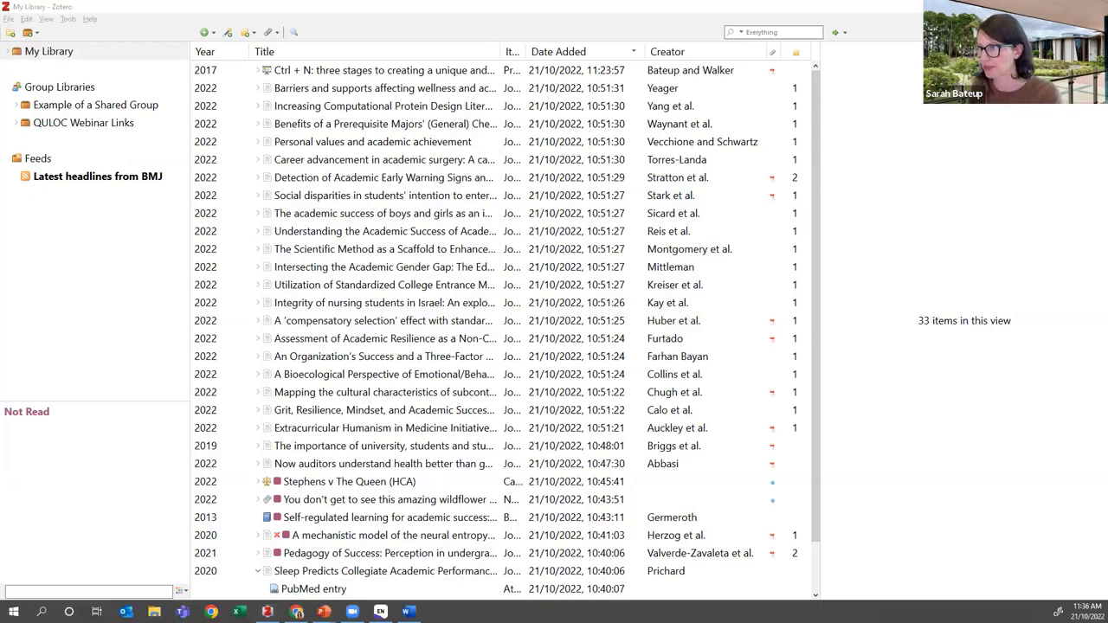
Switch to the Zotero Transfer Test Document in Word and review its footnotes
{"action": "key", "text": "alt+Tab"}
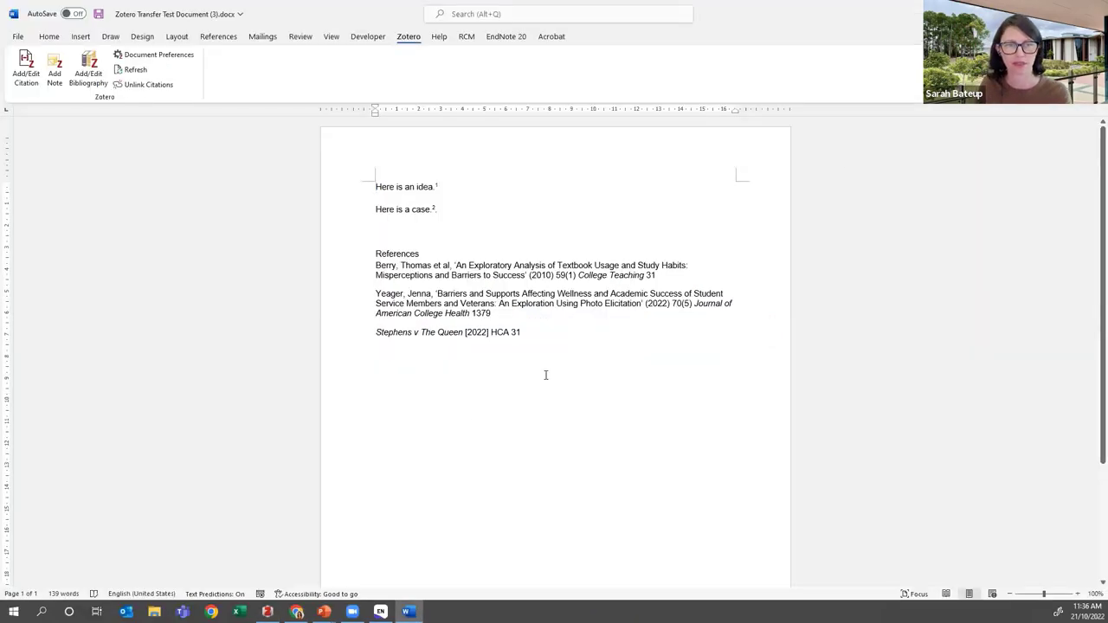
{"action": "scroll", "coordinate": [531, 343], "scroll_direction": "down", "scroll_amount": 2}
{"action": "scroll", "coordinate": [459, 453], "scroll_direction": "down", "scroll_amount": 2}
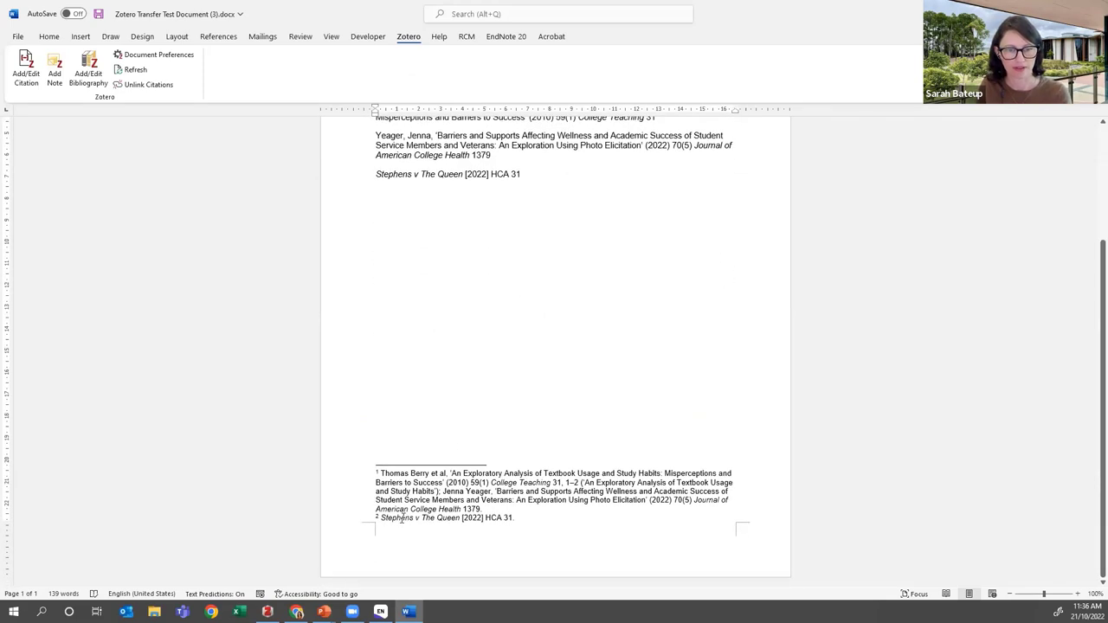
{"action": "scroll", "coordinate": [473, 460], "scroll_direction": "up", "scroll_amount": 3}
{"action": "scroll", "coordinate": [474, 460], "scroll_direction": "up", "scroll_amount": 2}
Add a new paragraph reading "Citation." after the "Here is a case." line
{"action": "left_click", "coordinate": [461, 212]}
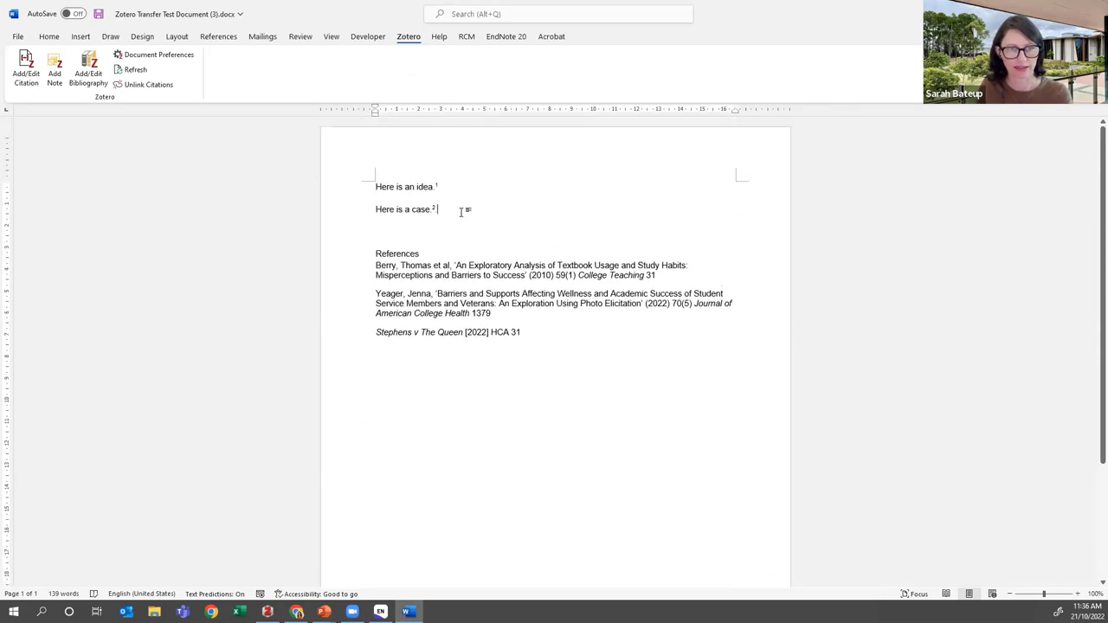
{"action": "key", "text": "Return"}
{"action": "type", "text": "Cit"}
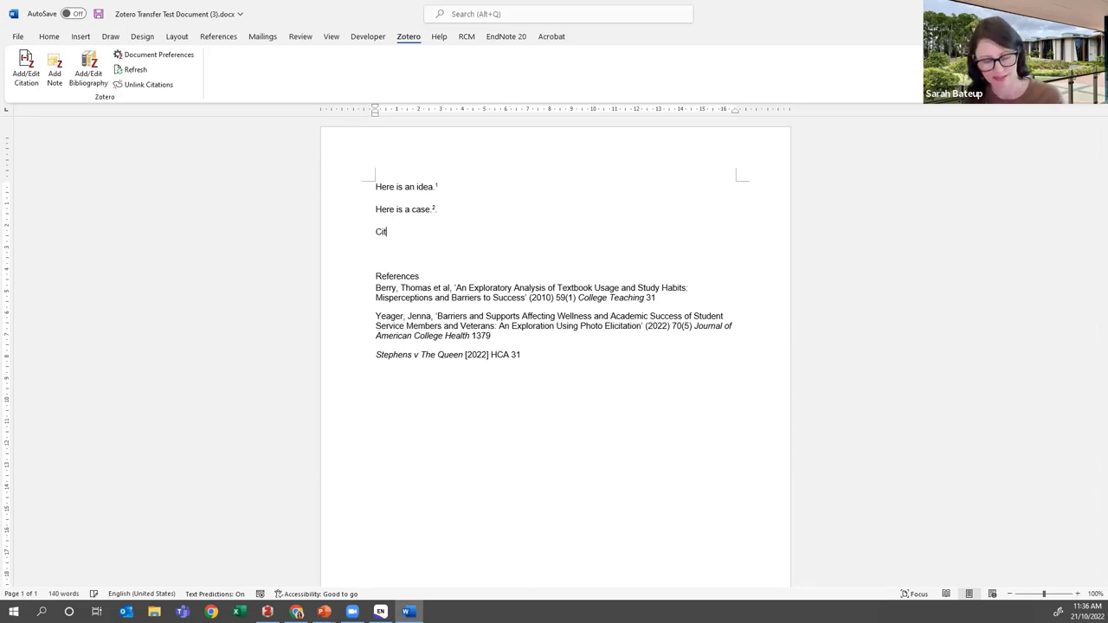
{"action": "type", "text": "ation."}
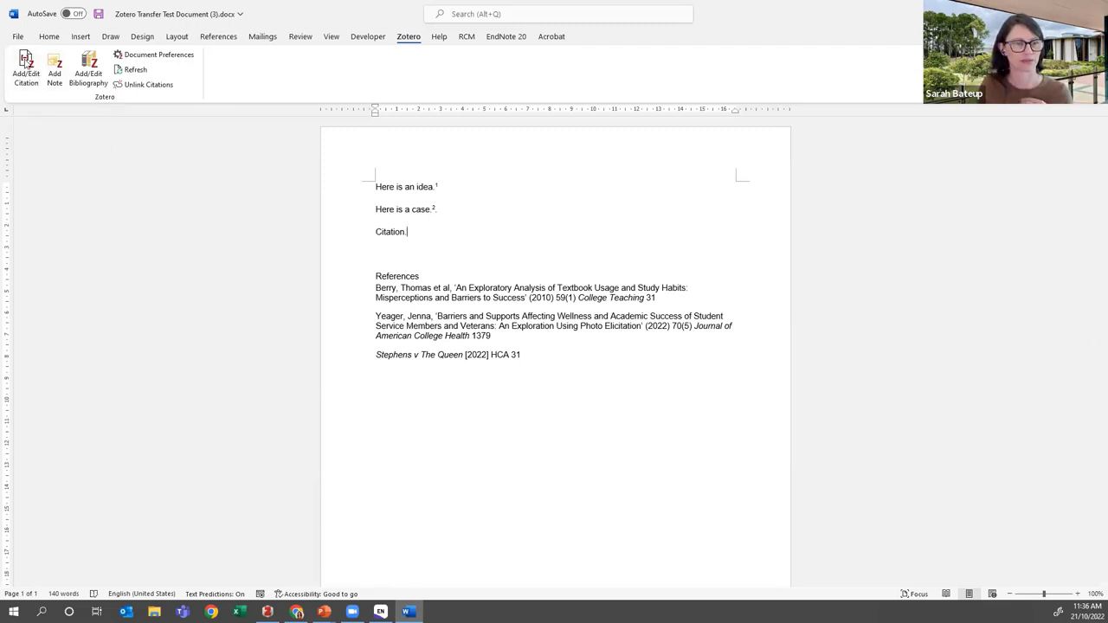
Insert a Zotero citation after "Citation.", searching for "ste" and choosing Stephens v The Queen (HCA) from My Library
{"action": "left_click", "coordinate": [26, 62]}
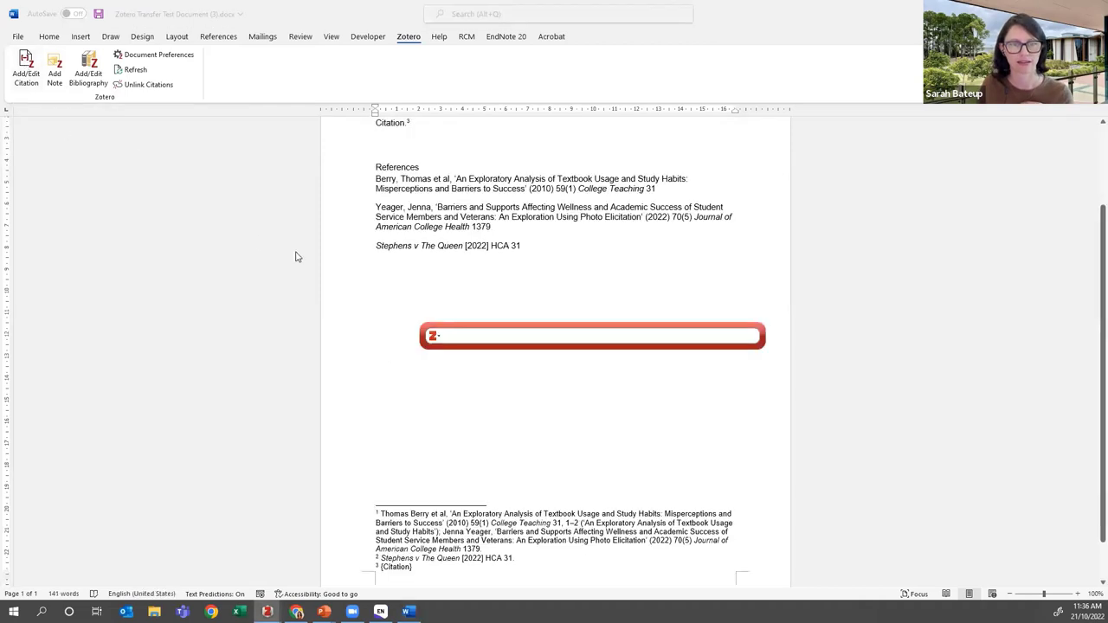
{"action": "type", "text": "ste"}
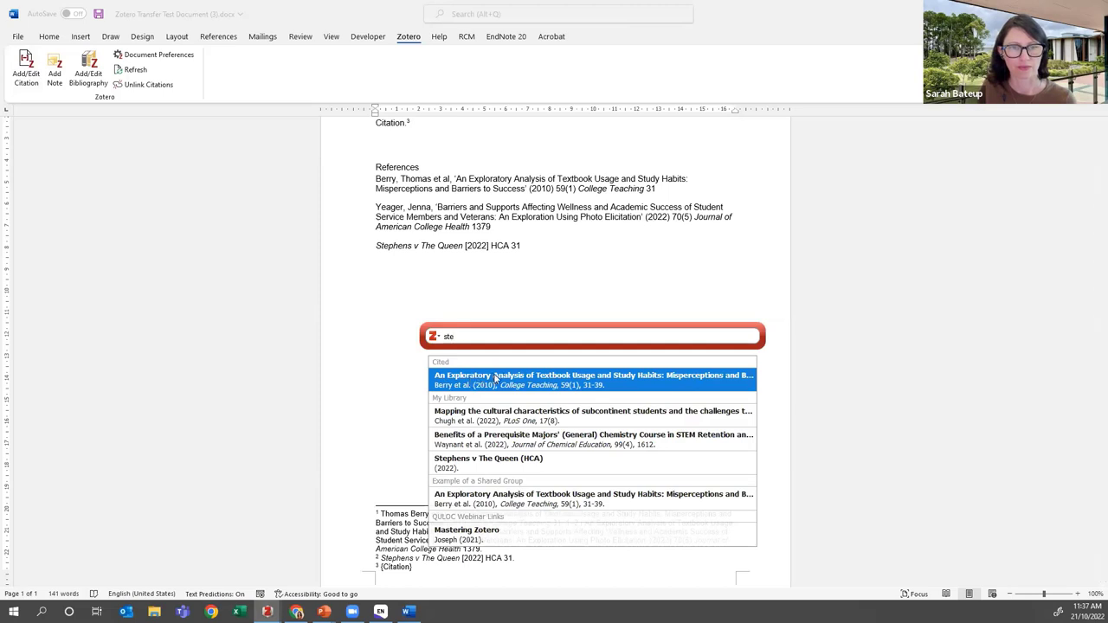
{"action": "left_click", "coordinate": [520, 463]}
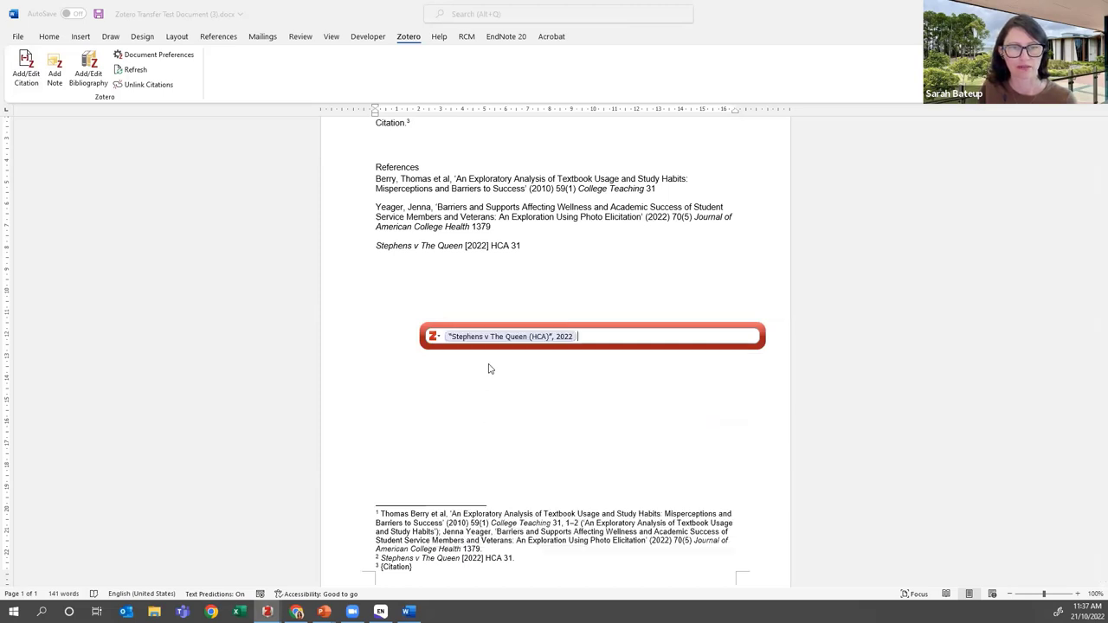
{"action": "key", "text": "Return"}
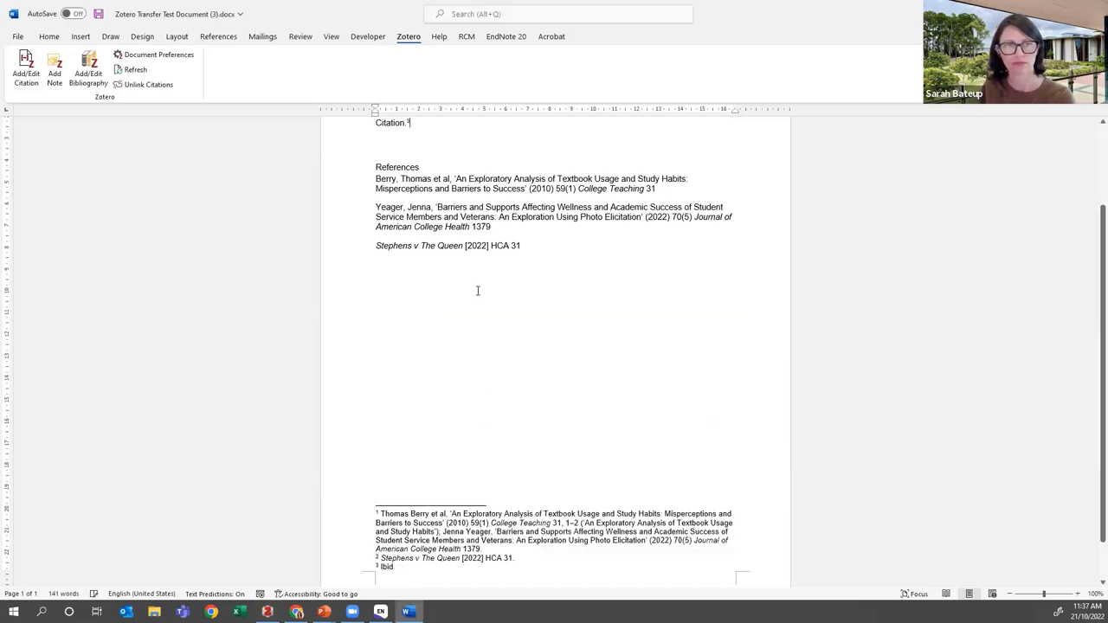
Zoom in on the footnotes at the end of the page to examine the new citation
{"action": "scroll", "coordinate": [423, 329], "scroll_direction": "down", "scroll_amount": 1}
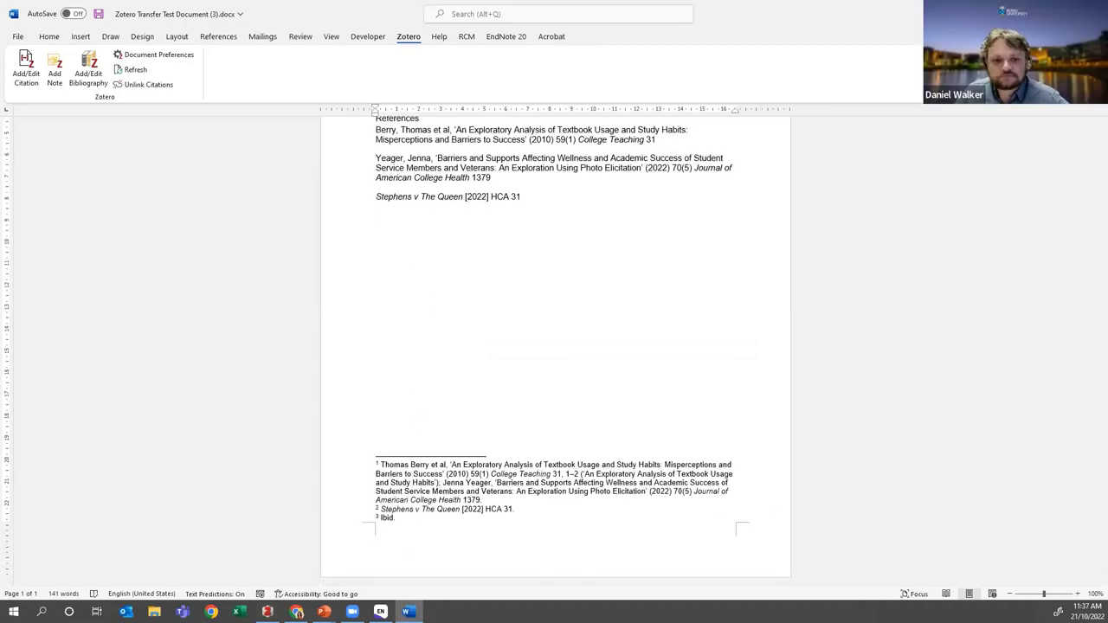
{"action": "left_click", "coordinate": [1078, 594]}
{"action": "left_click", "coordinate": [1078, 594]}
{"action": "scroll", "coordinate": [537, 432], "scroll_direction": "down", "scroll_amount": 1}
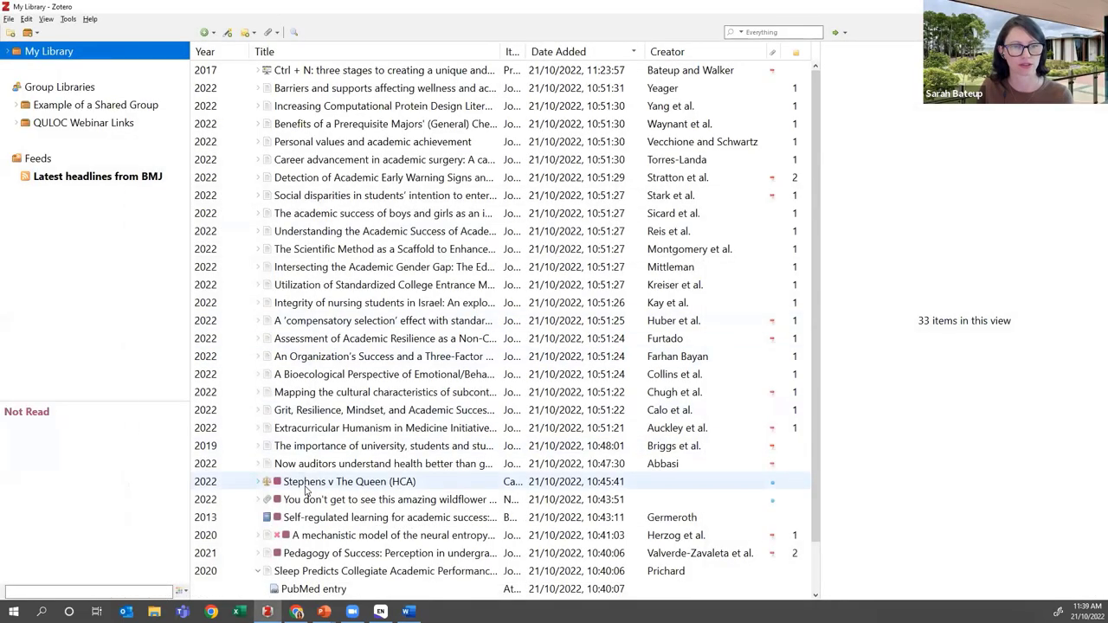
Select the item "Sleep Predicts Collegiate Academic Performance" in the Zotero library and copy its full title from the item details
{"action": "scroll", "coordinate": [577, 248], "scroll_direction": "down", "scroll_amount": 1}
{"action": "left_click", "coordinate": [390, 521]}
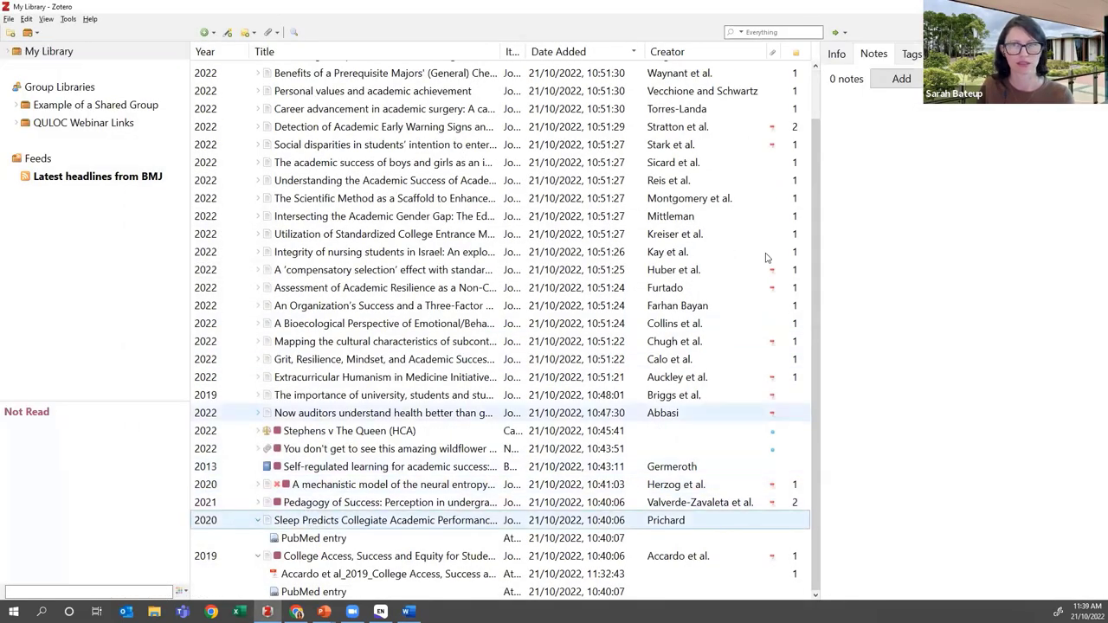
{"action": "left_click", "coordinate": [837, 53]}
{"action": "left_click", "coordinate": [957, 122]}
{"action": "key", "text": "ctrl+c"}
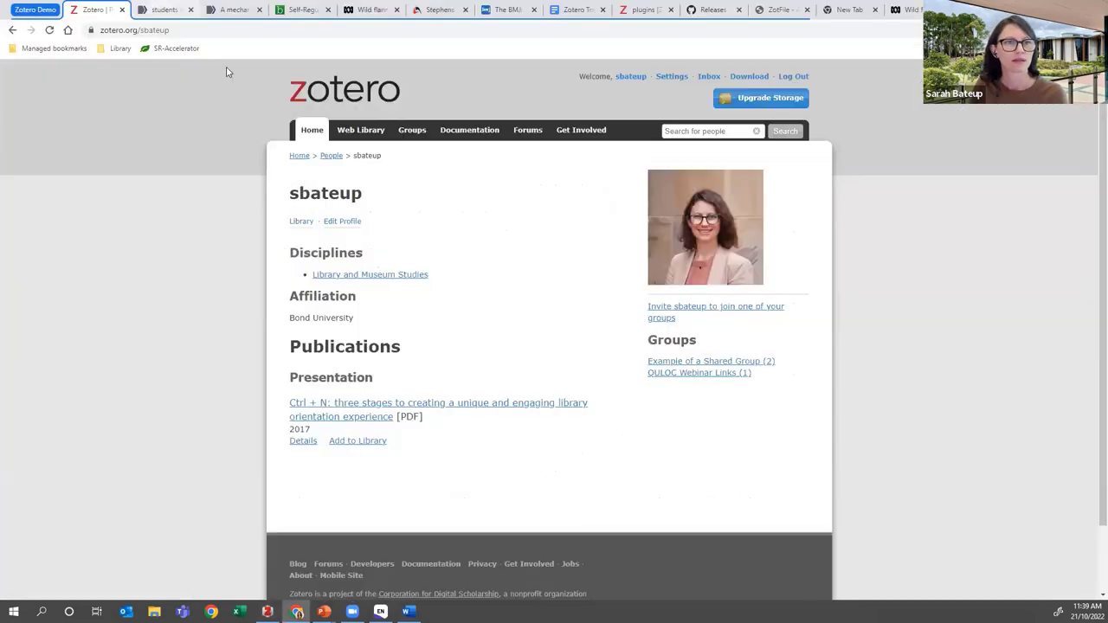
Switch to PubMed in Chrome and search for the copied title in place of the existing query
{"action": "key", "text": "ctrl+Tab"}
{"action": "left_click_drag", "start_coordinate": [609, 172], "coordinate": [345, 175]}
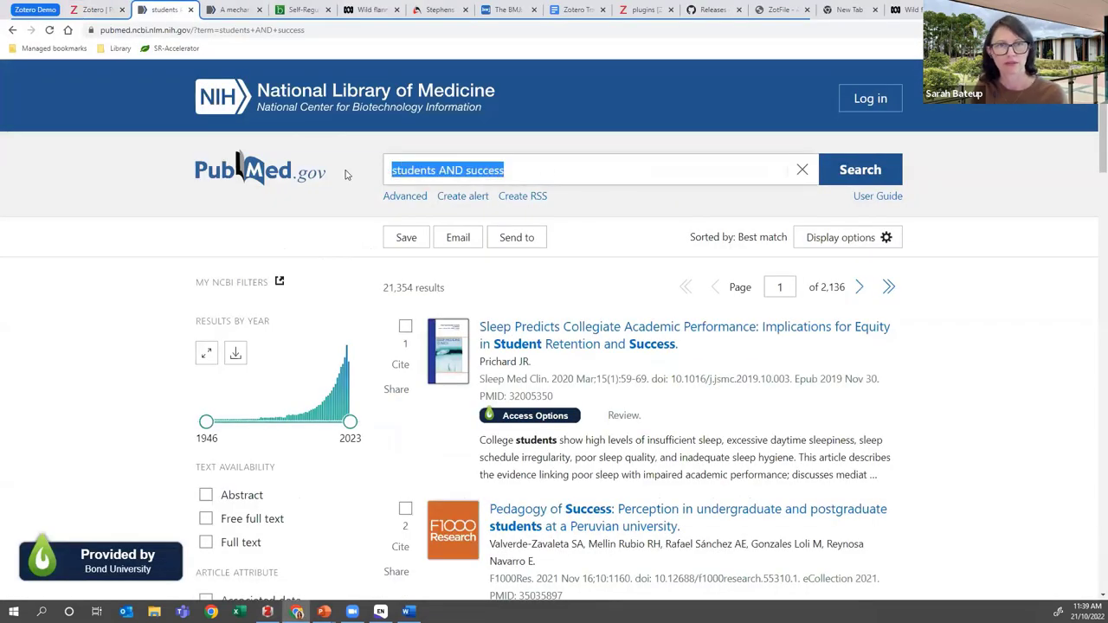
{"action": "key", "text": "ctrl+v"}
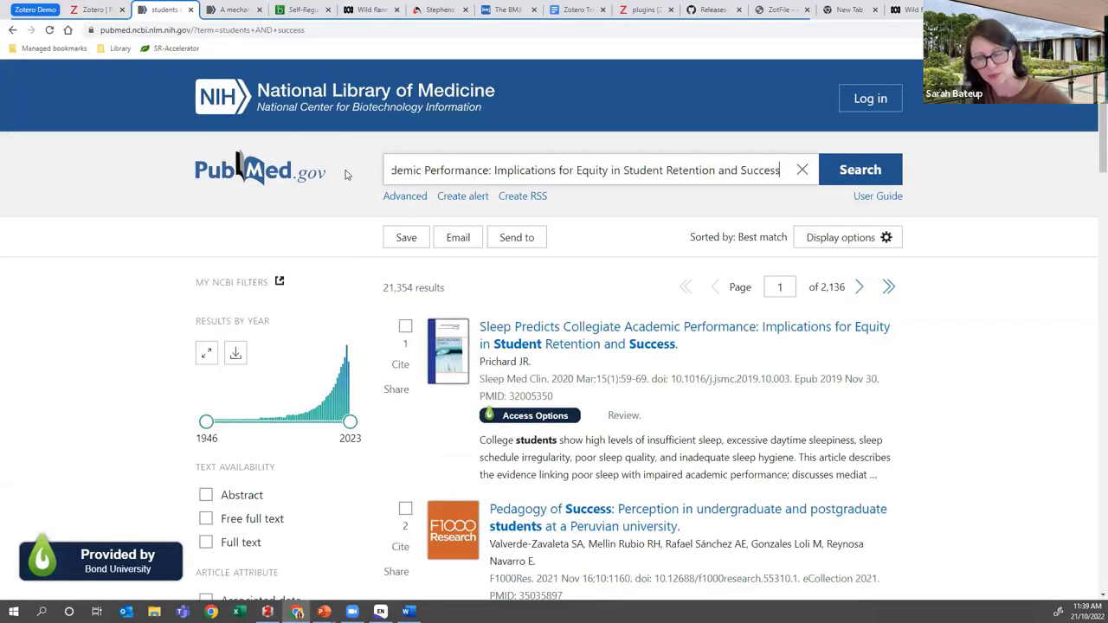
{"action": "key", "text": "Return"}
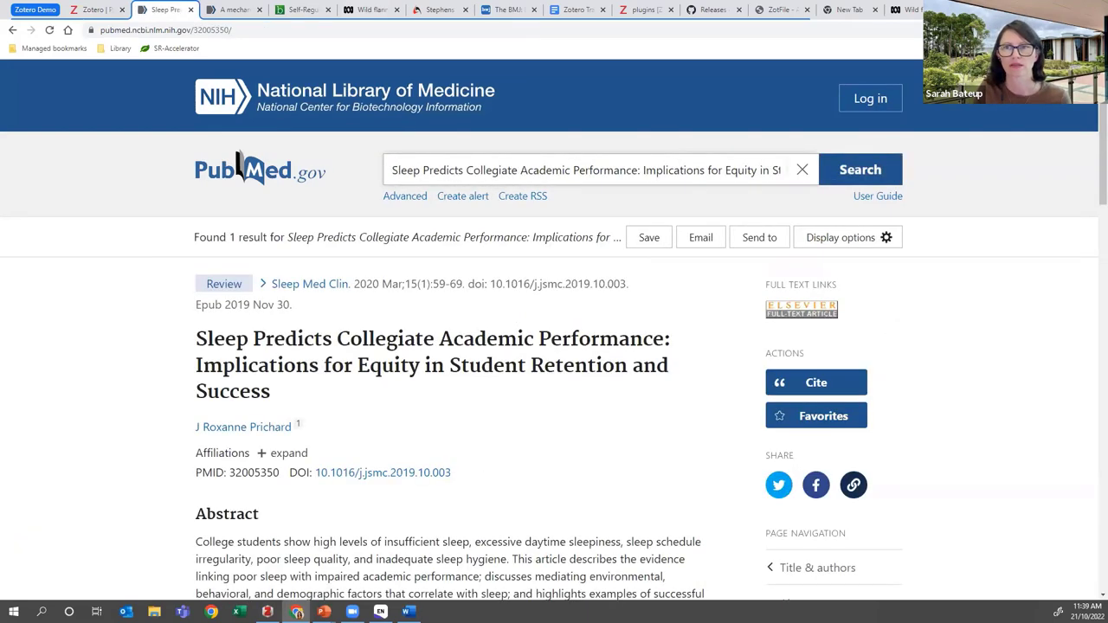
Save the PubMed article to the Zotero library with the connector and return to Zotero
{"action": "key", "text": "ctrl+shift+s"}
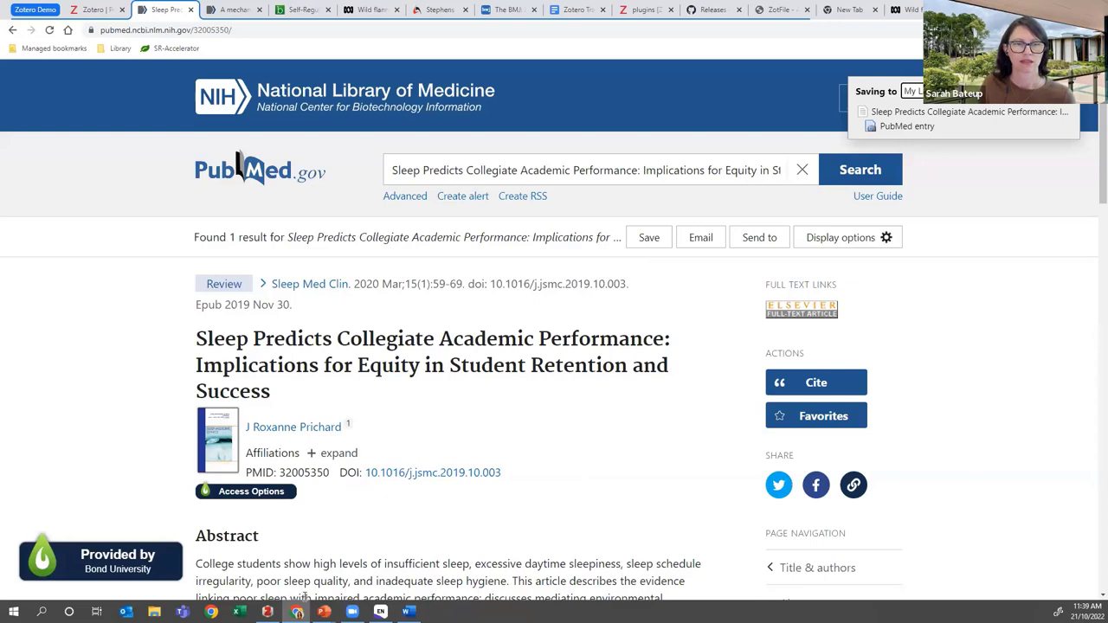
{"action": "mouse_move", "coordinate": [268, 612]}
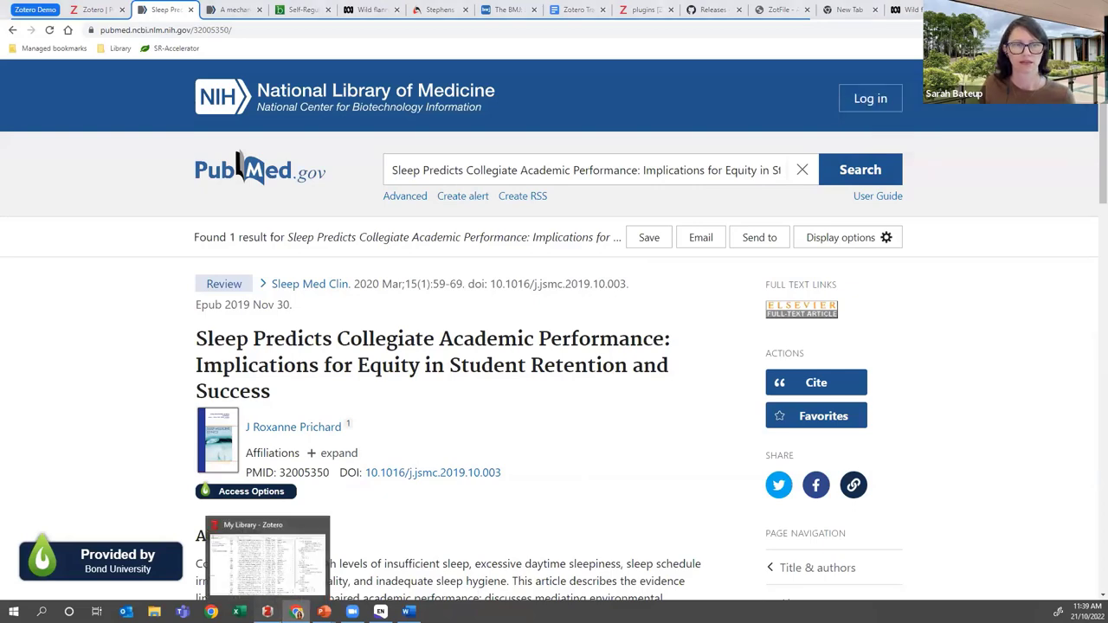
{"action": "left_click", "coordinate": [258, 590]}
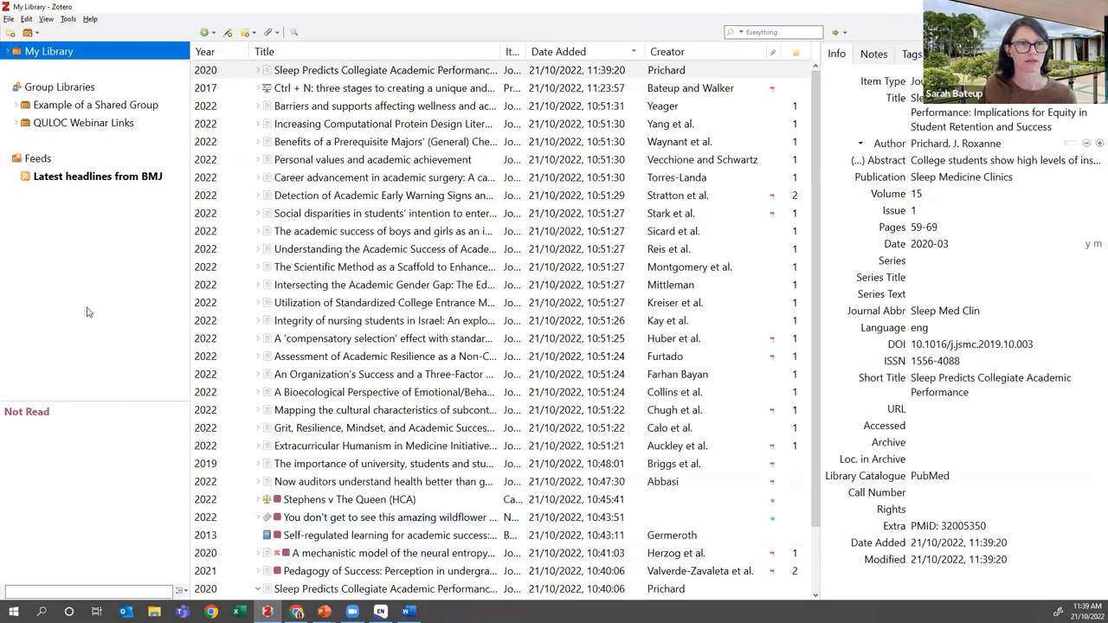
Merge the two "Sleep Predicts Collegiate Academic Performance" entries in Duplicate Items, and open the Sub 1.1.1.1.1 collection
{"action": "left_click", "coordinate": [11, 52]}
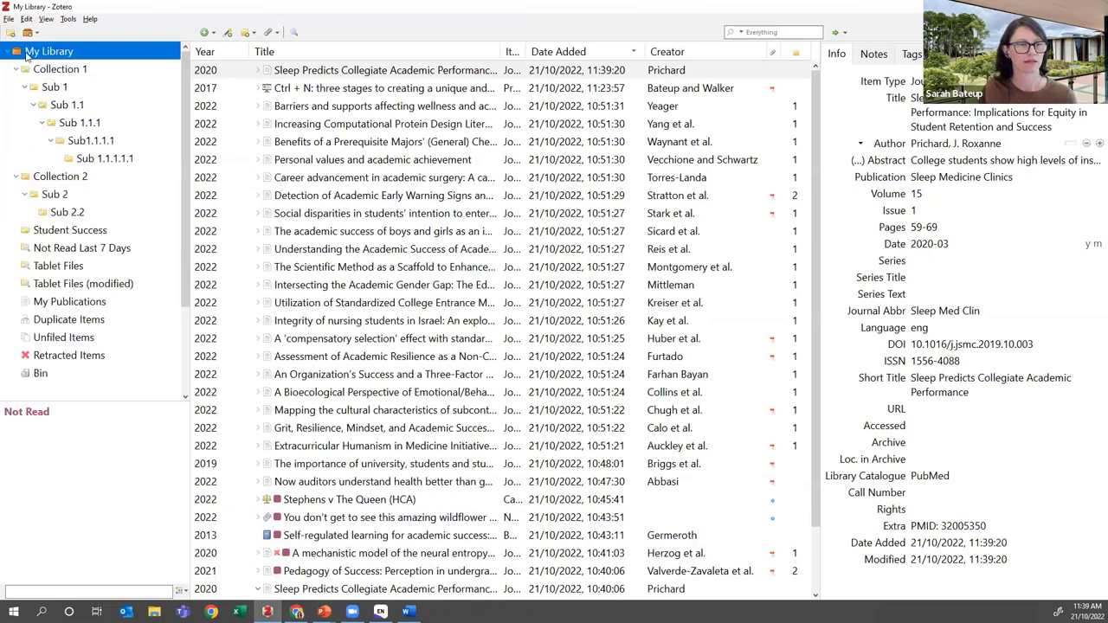
{"action": "left_click", "coordinate": [54, 322]}
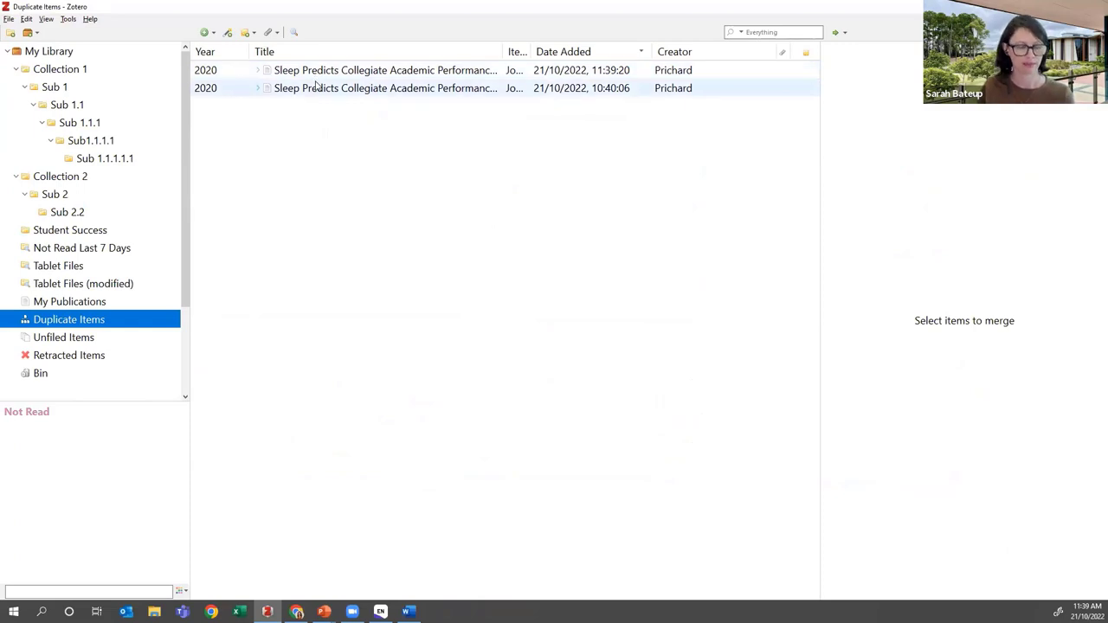
{"action": "left_click", "coordinate": [317, 86]}
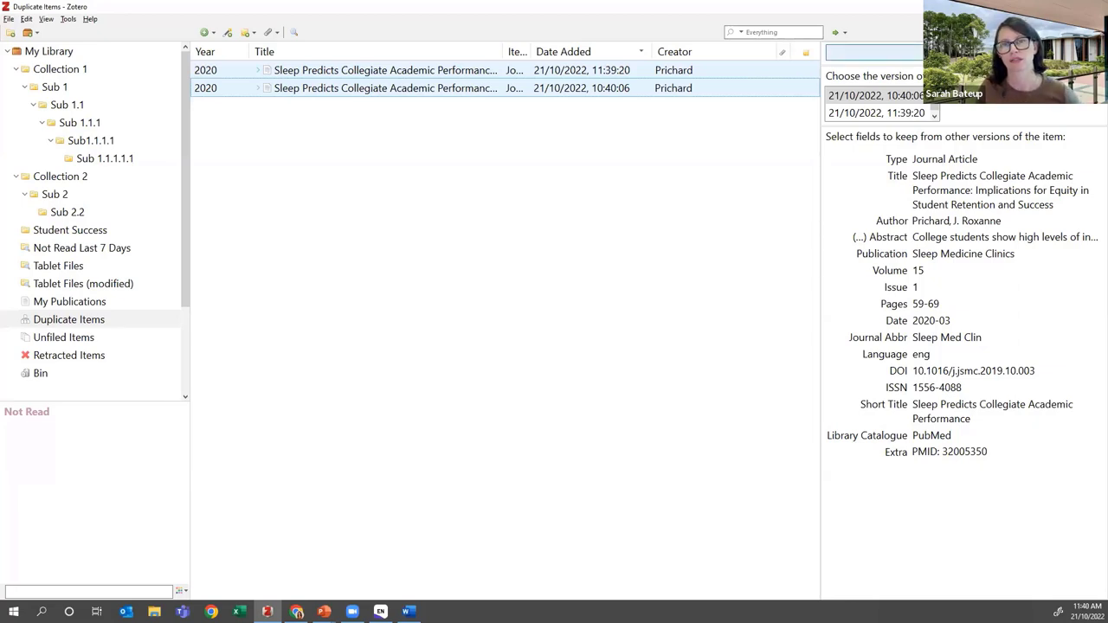
{"action": "left_click", "coordinate": [874, 52]}
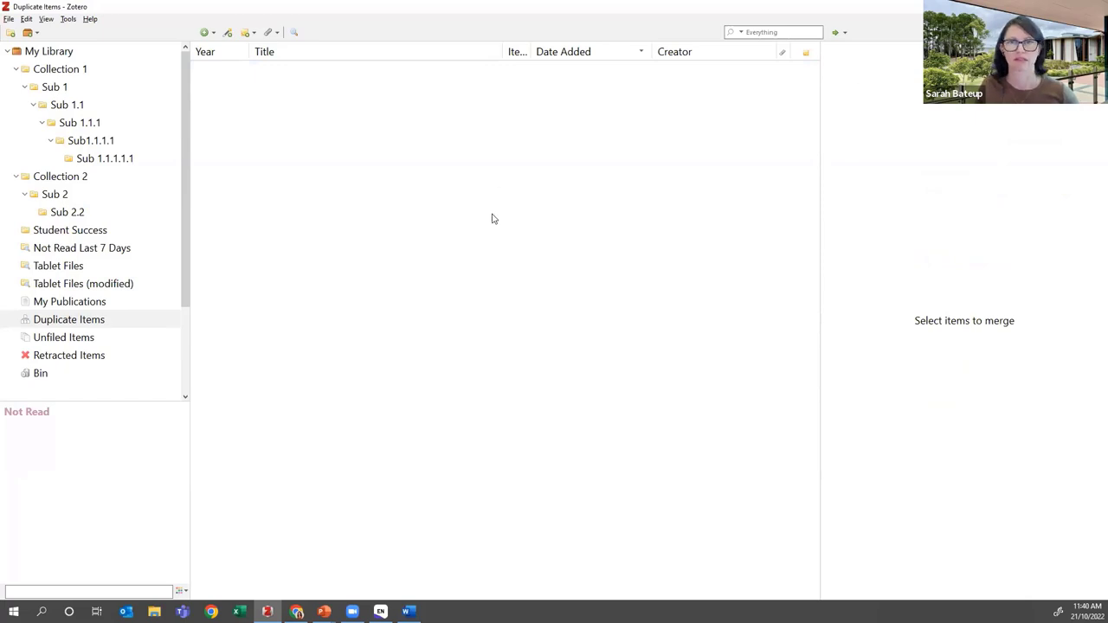
{"action": "left_click", "coordinate": [113, 161]}
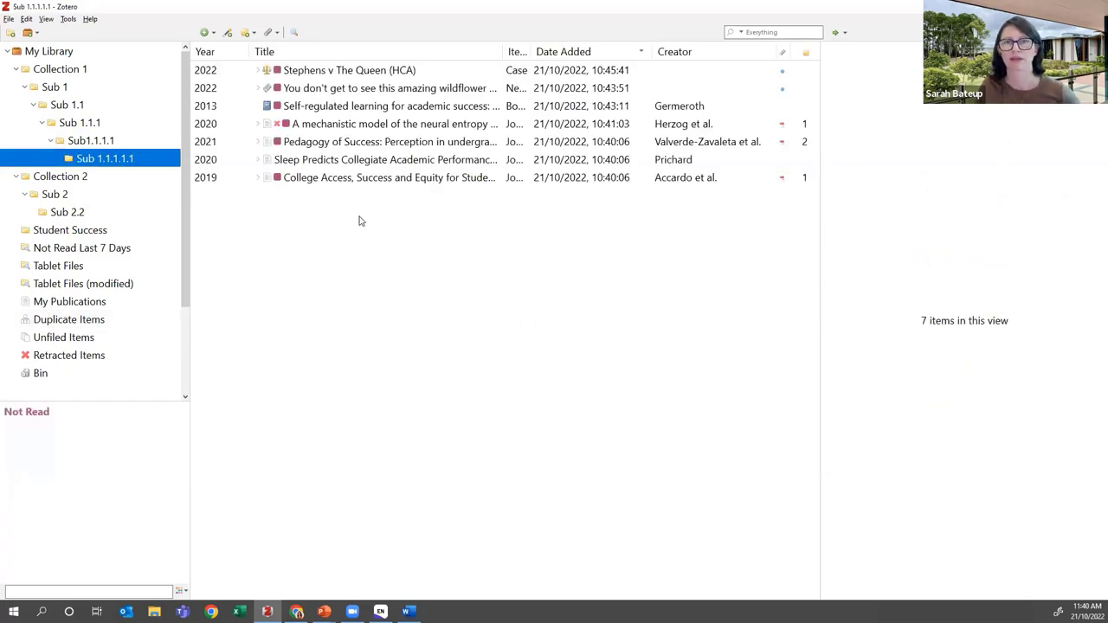